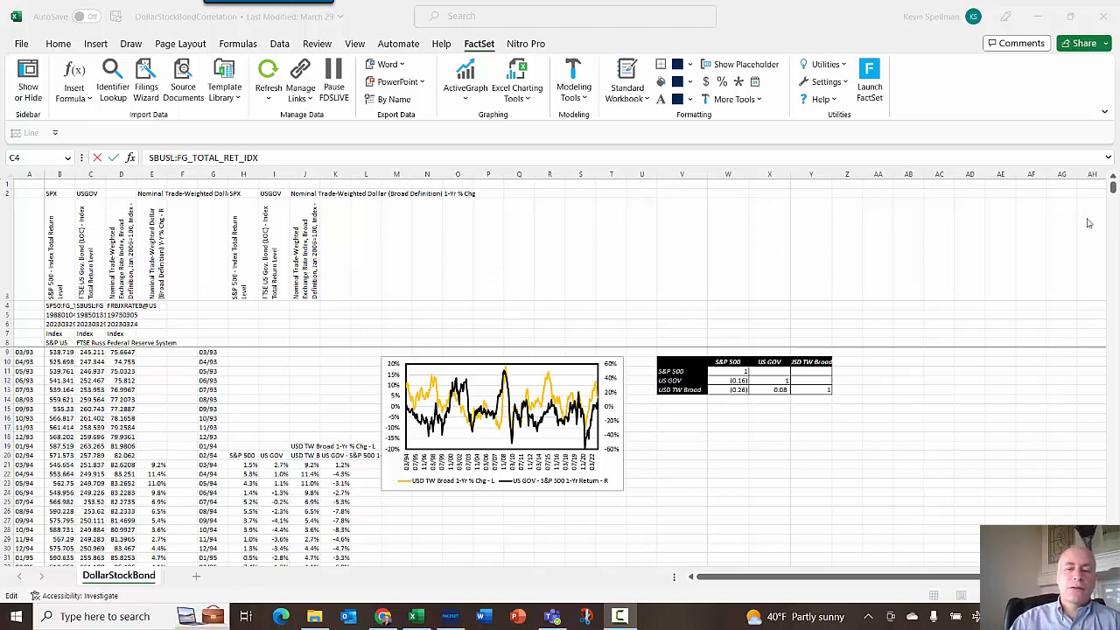
- Examine the correlation table and the chart comparing the trade-weighted dollar with the S&P 500 minus US GOV return
left_click(747, 457)
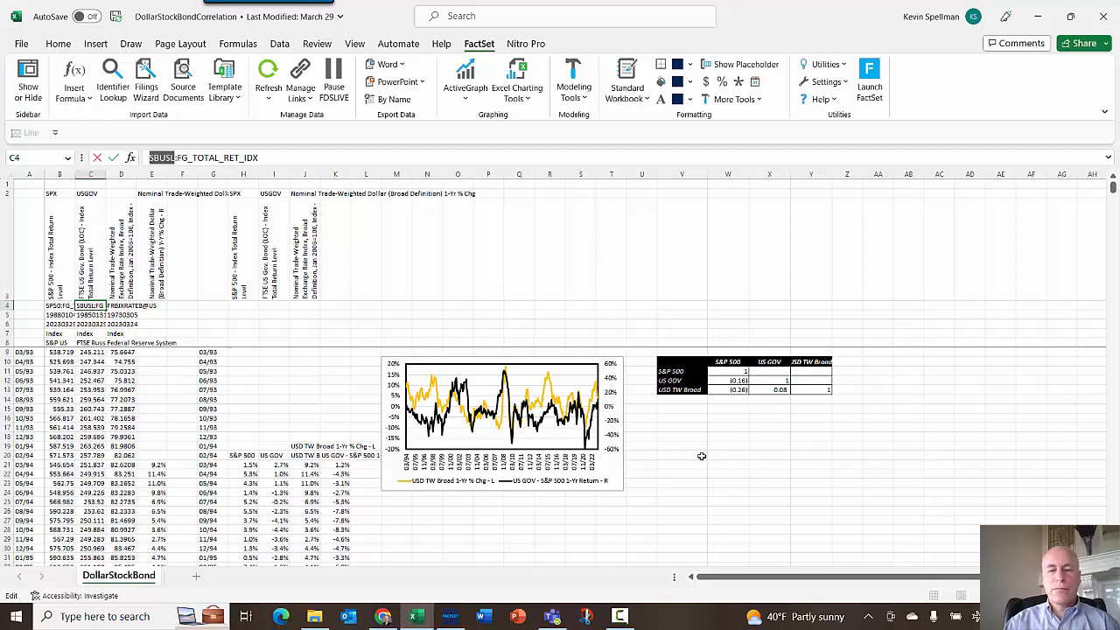
left_click(710, 455)
scroll(710, 455, "up", 2)
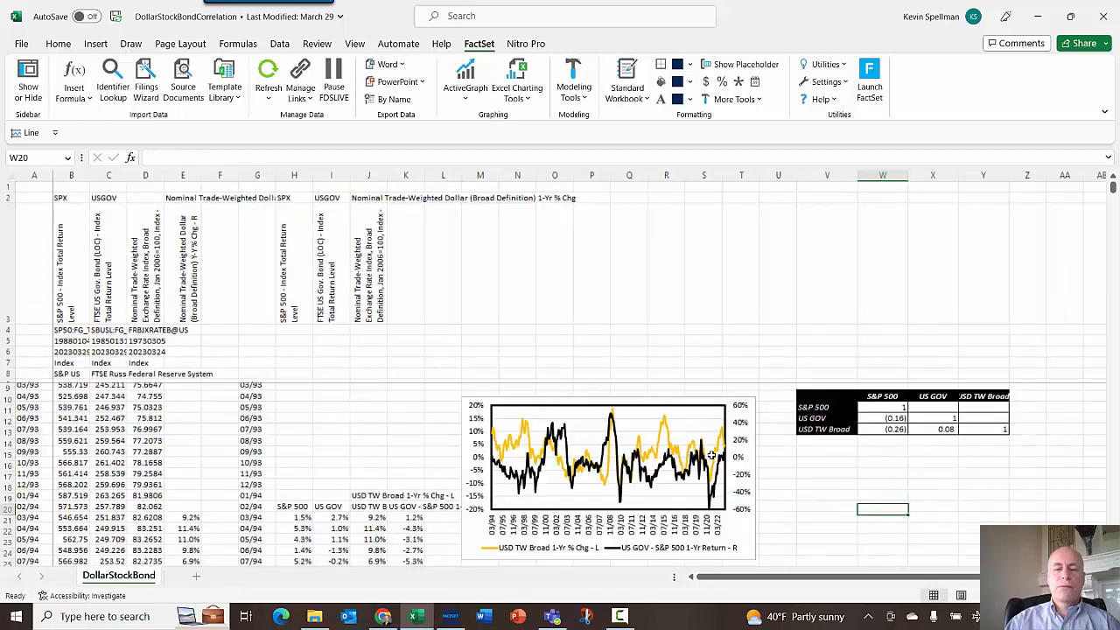
scroll(745, 488, "down", 1)
scroll(799, 472, "up", 1)
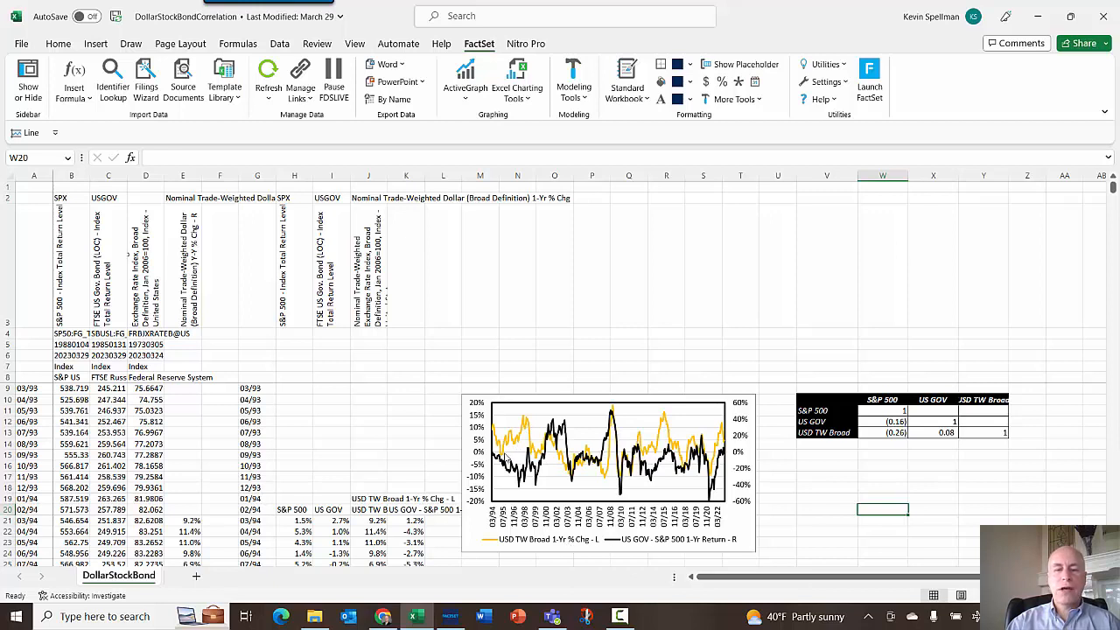
mouse_move(528, 427)
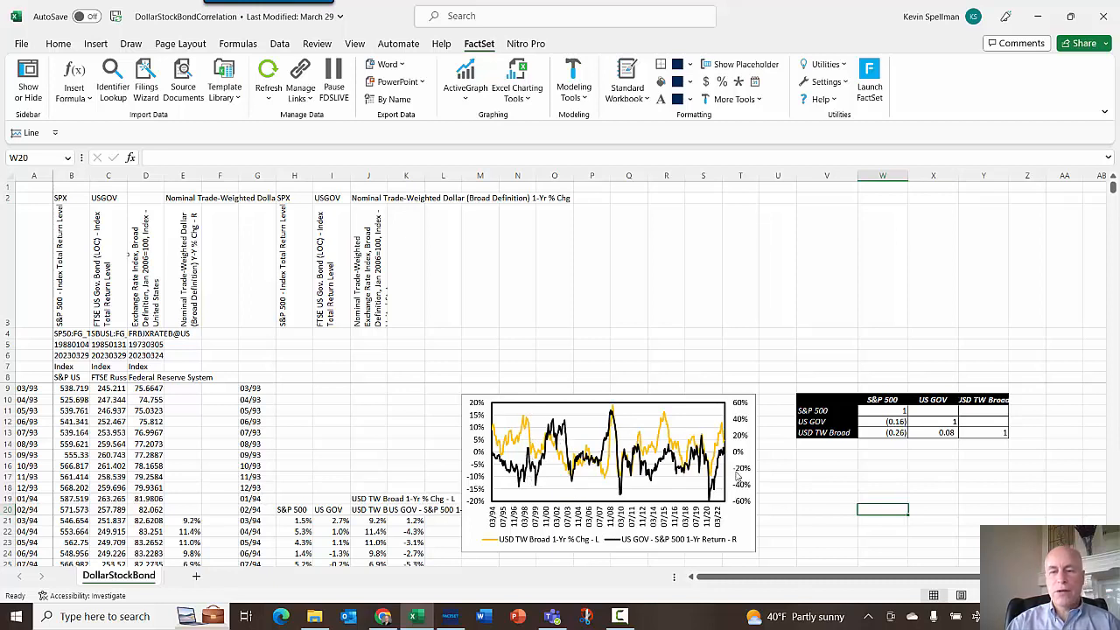
mouse_move(655, 452)
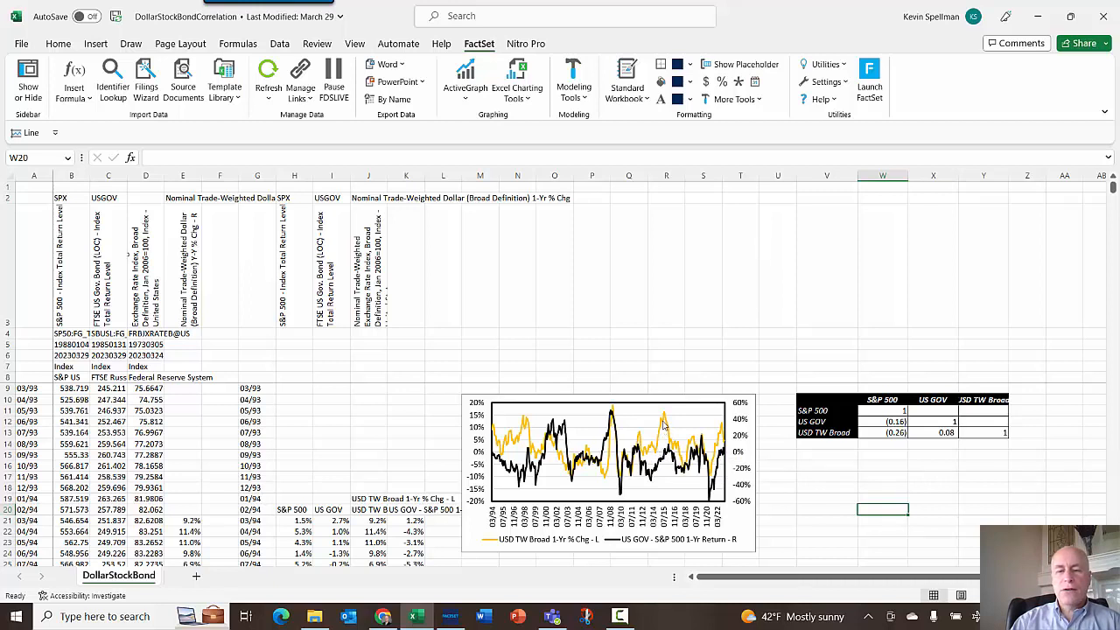
mouse_move(664, 421)
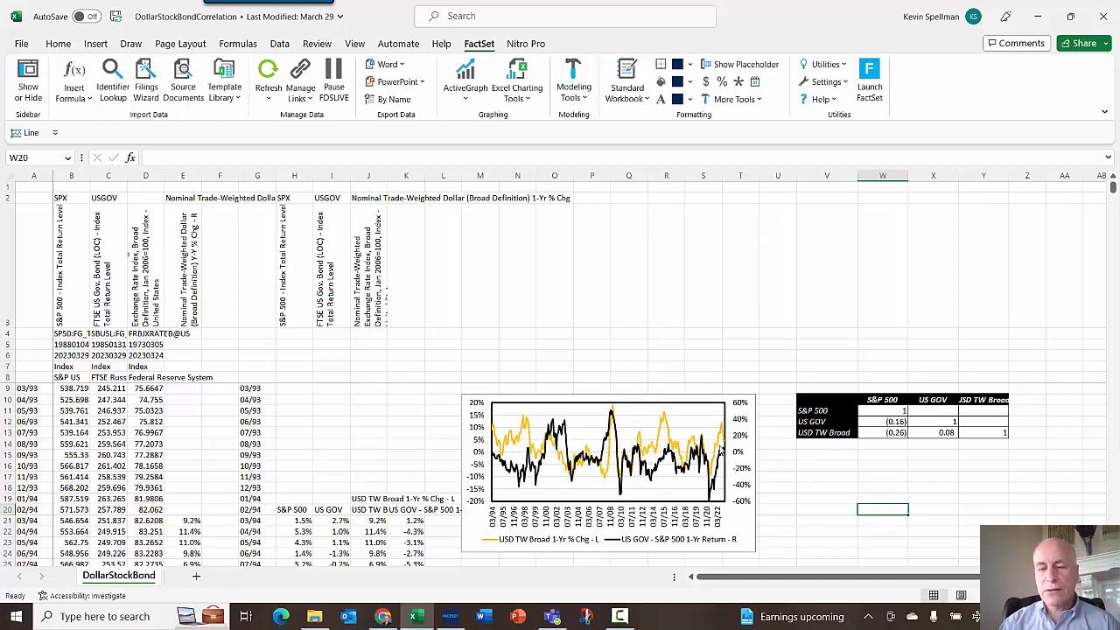
mouse_move(721, 449)
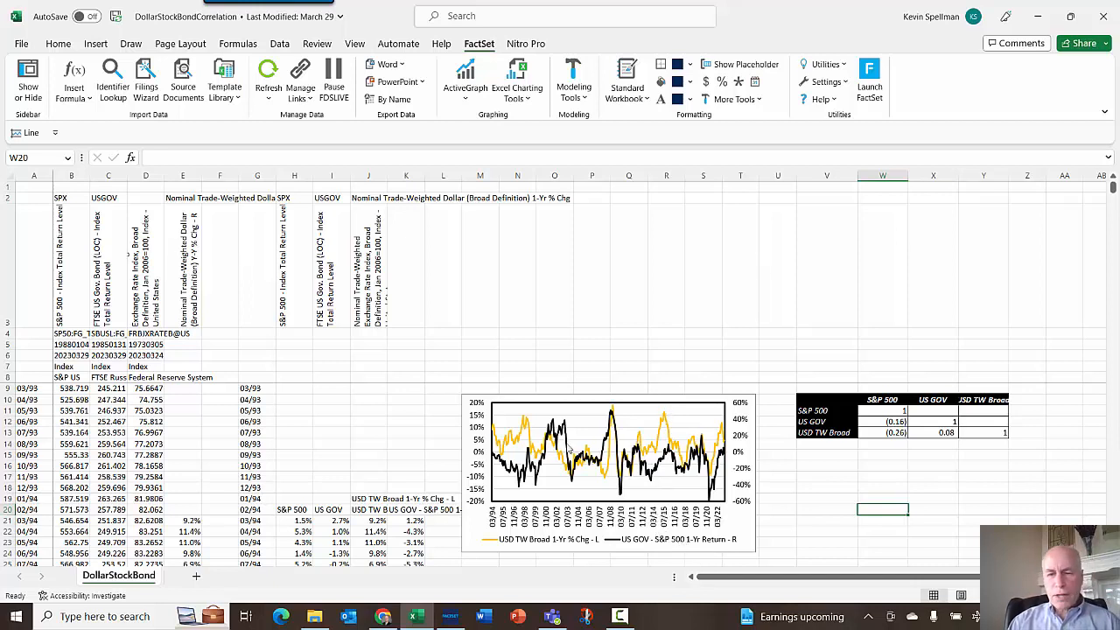
mouse_move(608, 446)
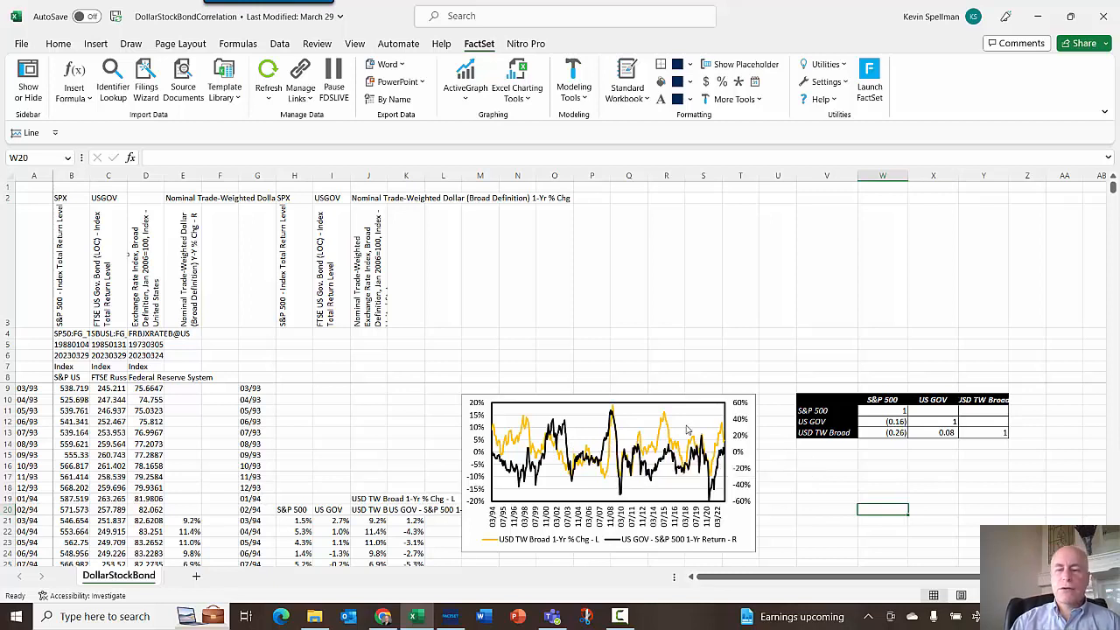
mouse_move(668, 421)
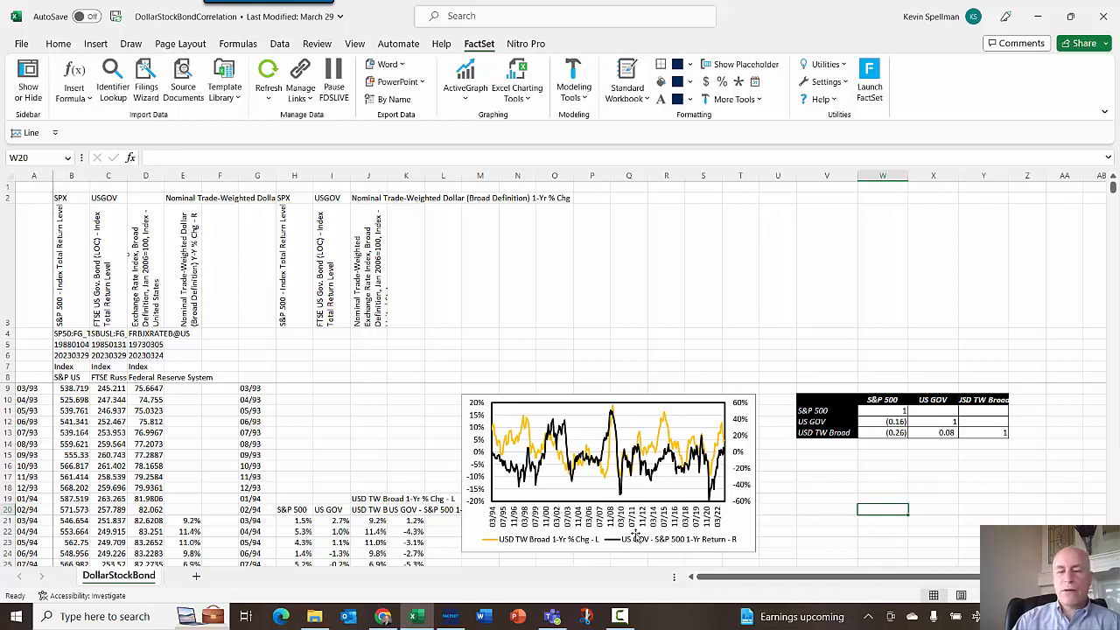
- Inspect the FactSet formulas behind the row 9 date and data cells, and widen column D to show the dollar index values
left_click(817, 498)
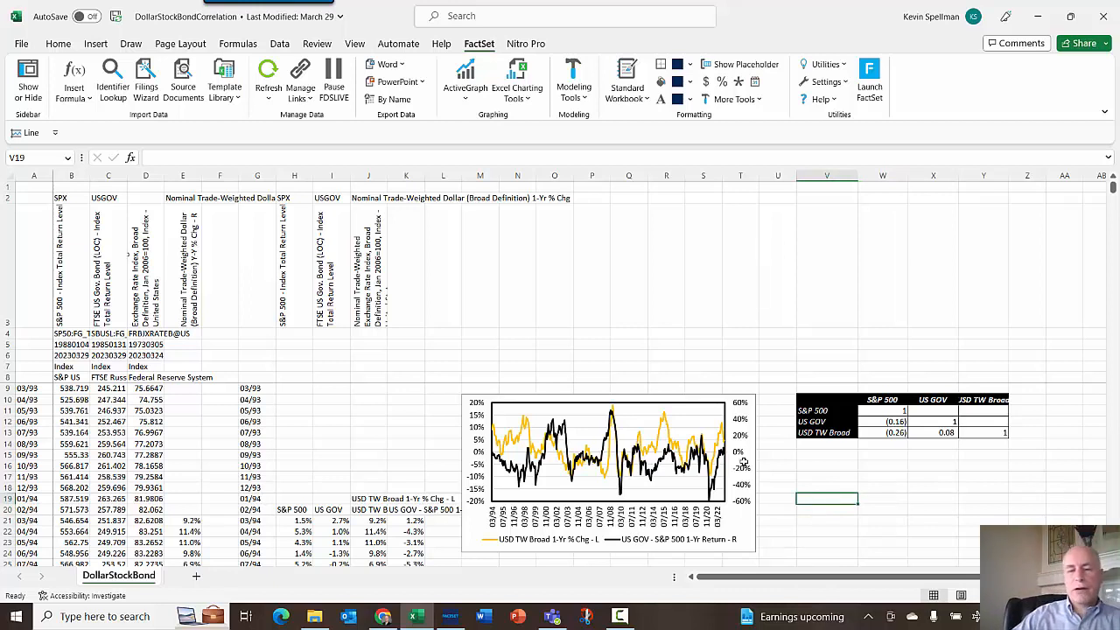
left_click(28, 388)
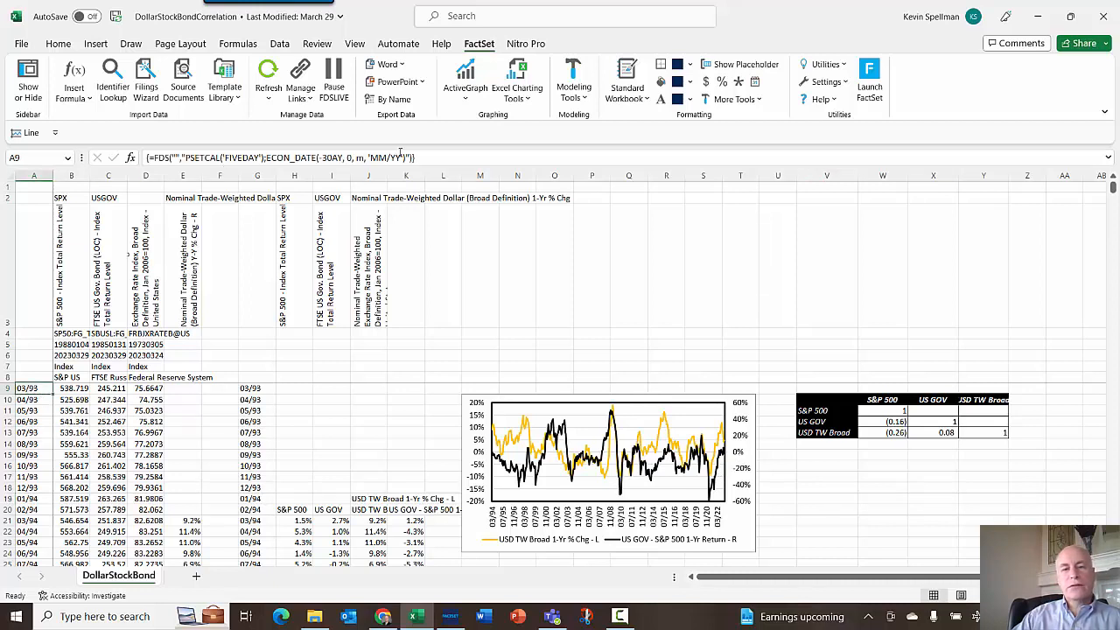
left_click(75, 392)
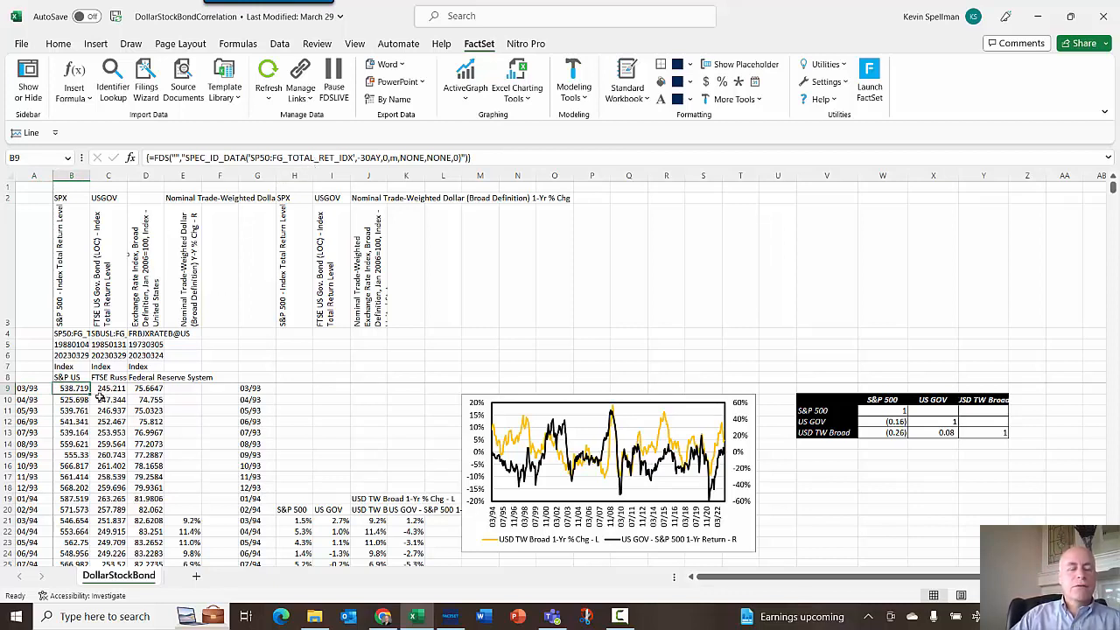
left_click(119, 389)
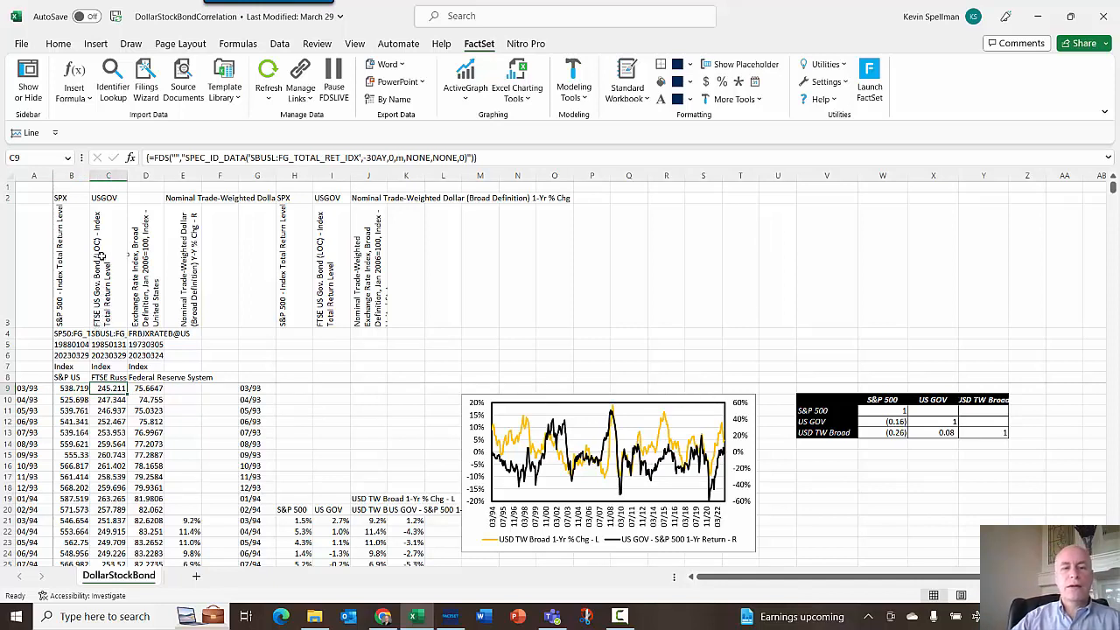
left_click(154, 386)
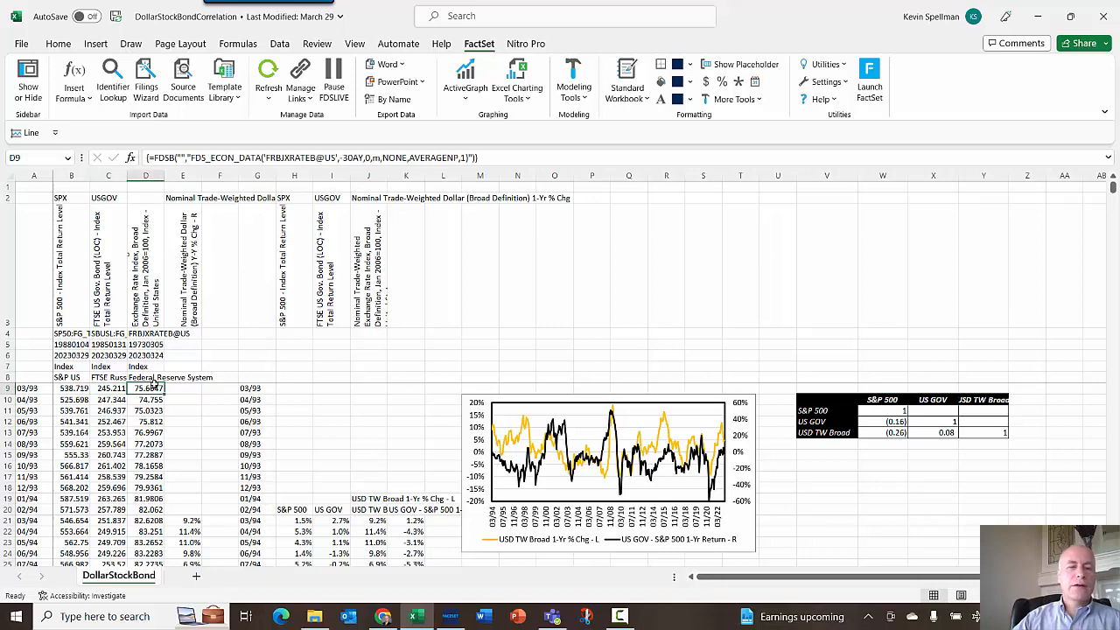
left_click_drag(163, 177, 174, 176)
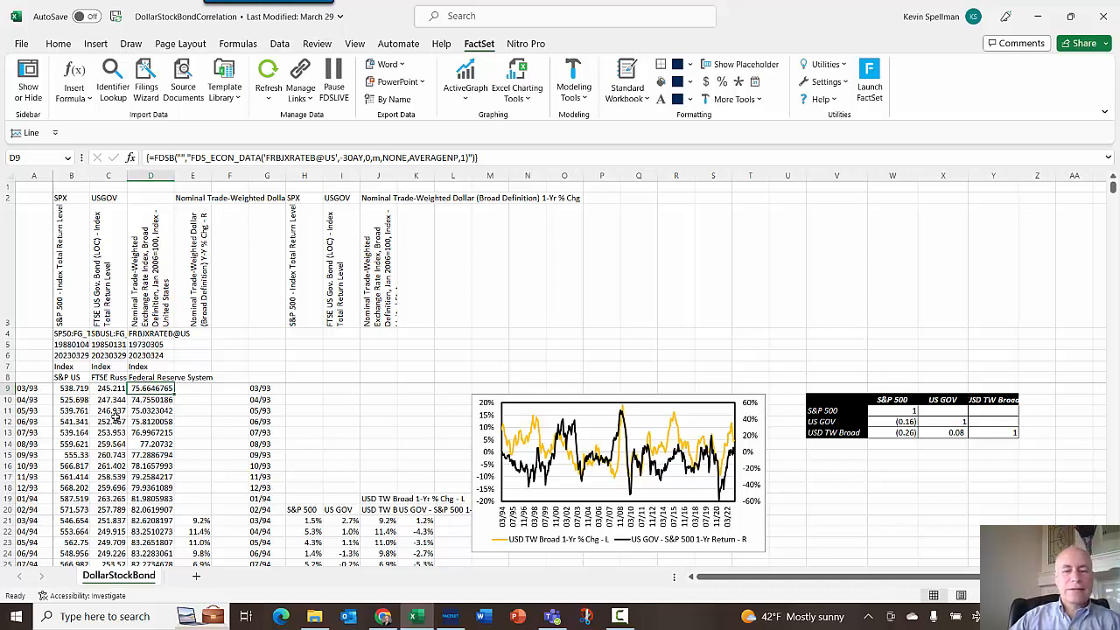
- Add a new blank worksheet and return to the DollarStockBond sheet
left_click(196, 576)
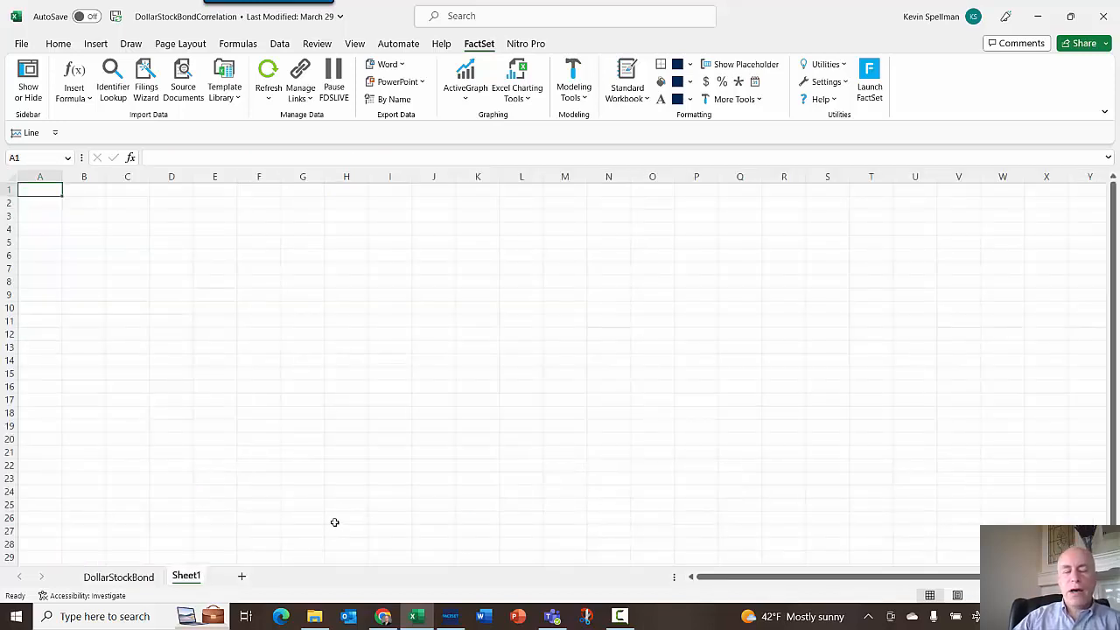
left_click(148, 575)
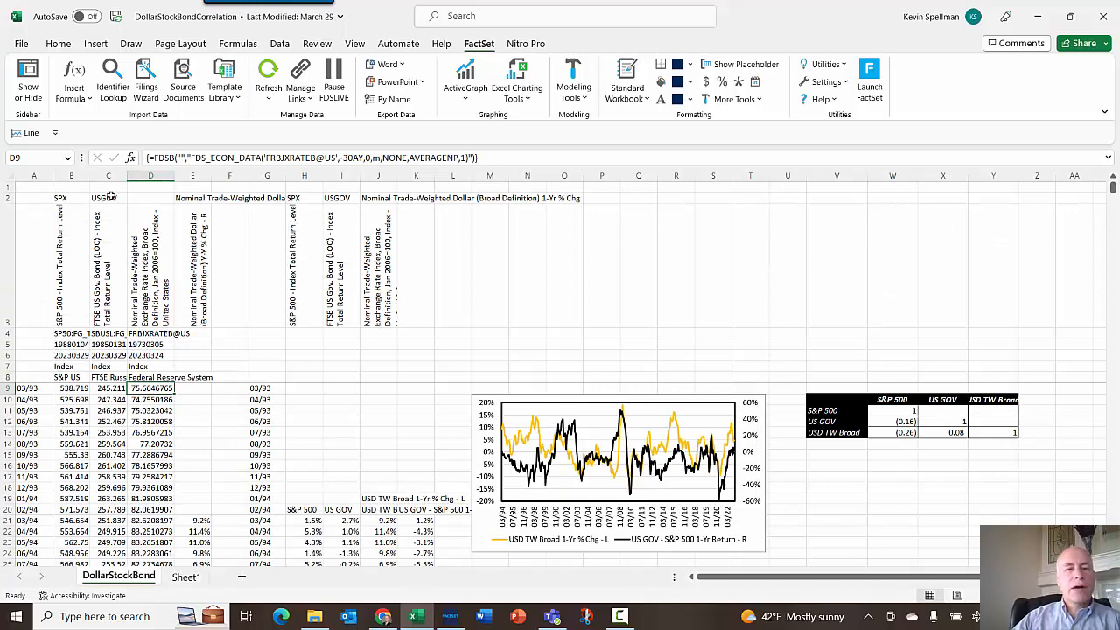
- Inspect the series description header formulas in row 3 of the DollarStockBond sheet
left_click_drag(68, 198, 385, 198)
left_click(34, 188)
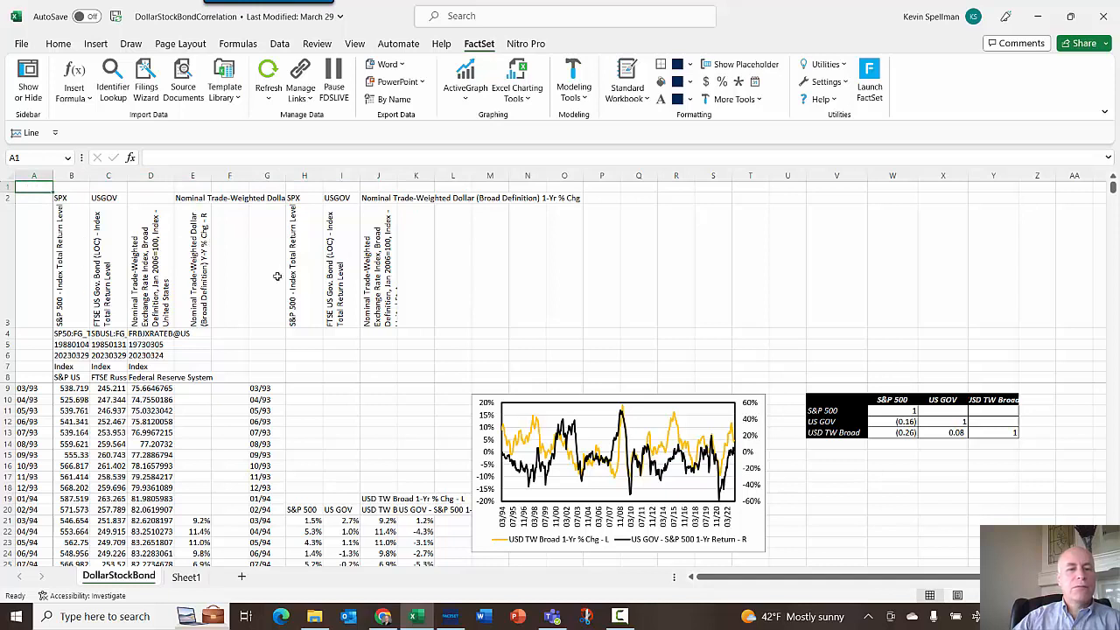
left_click(74, 267)
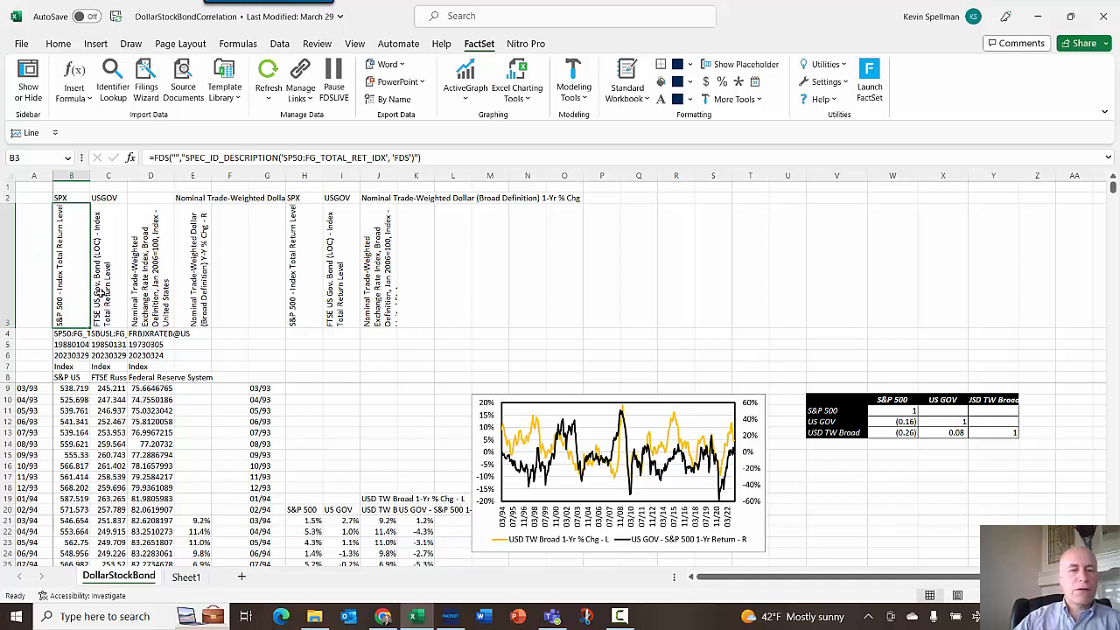
left_click(31, 280)
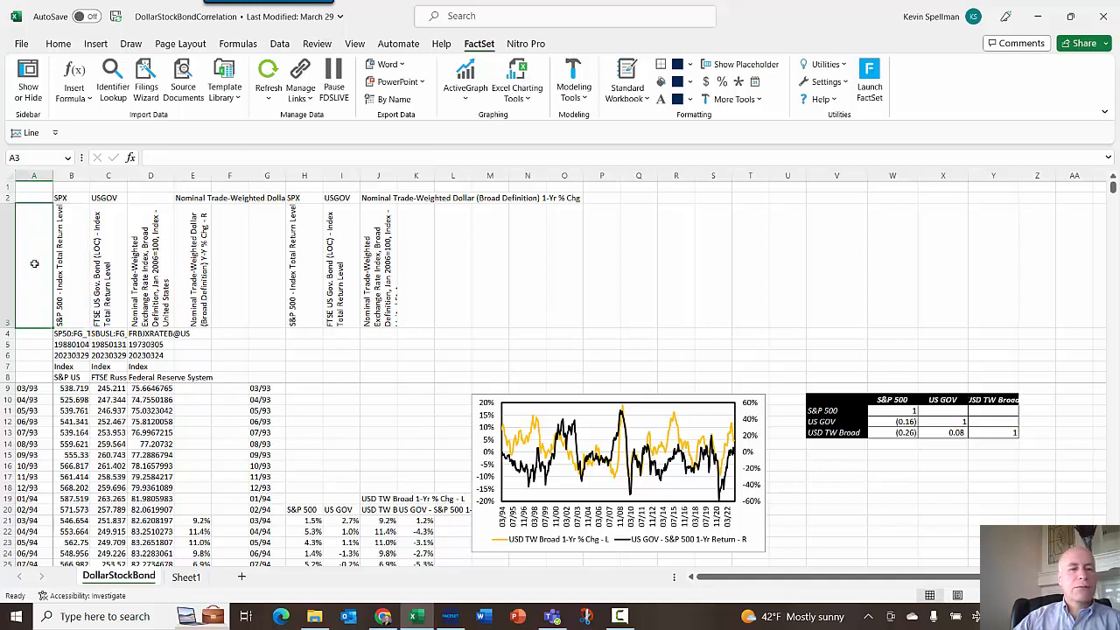
- On Sheet1, select cell A3 and open the FactSet Series Lookup
left_click(185, 577)
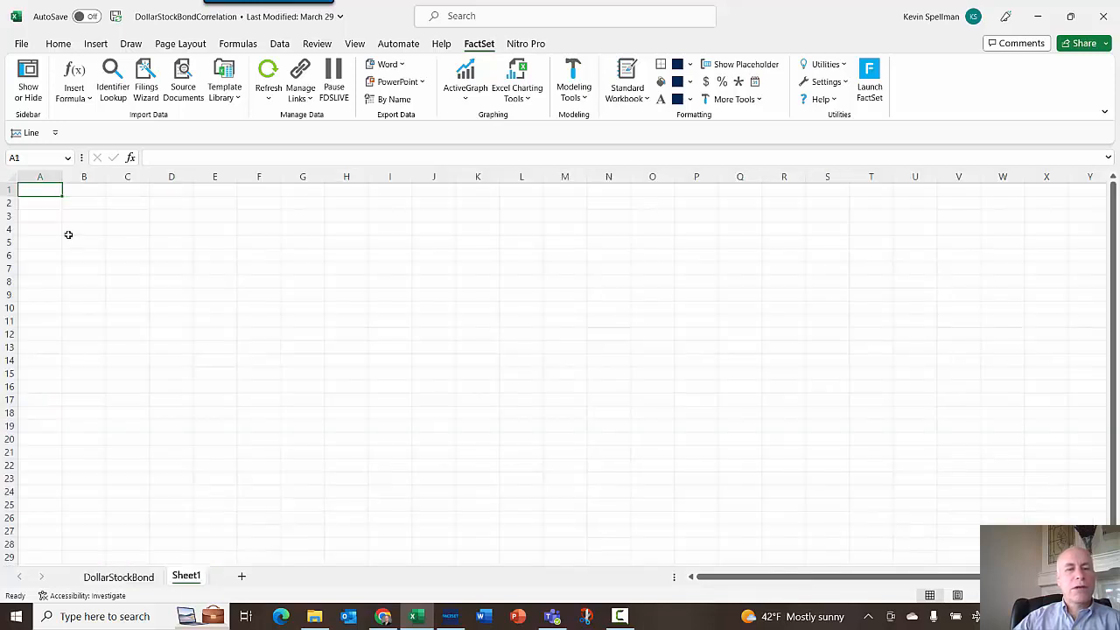
left_click(36, 215)
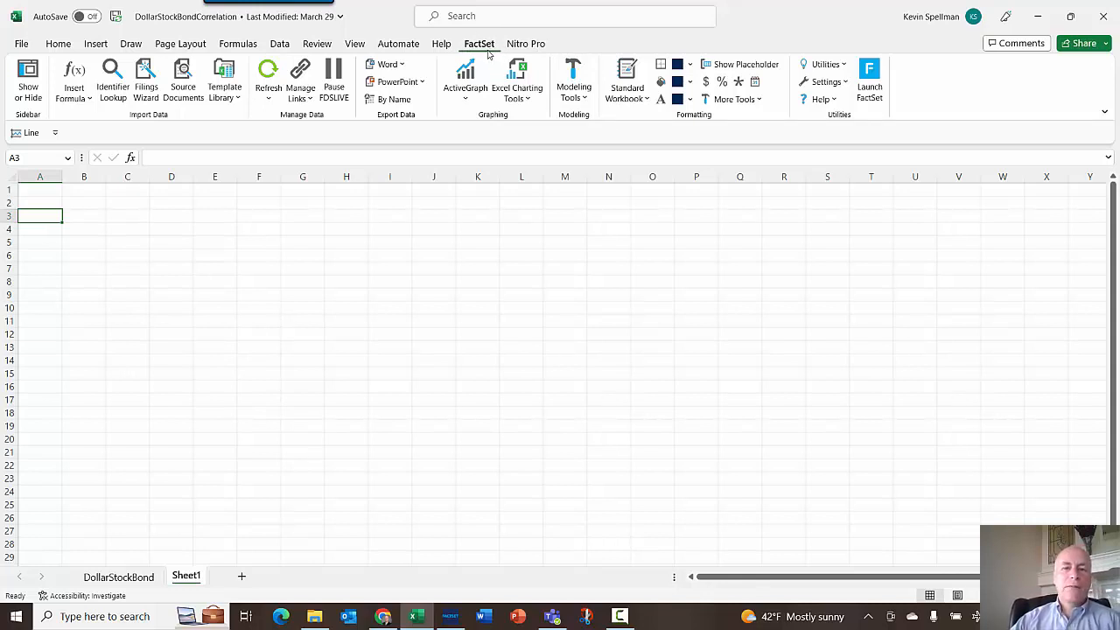
left_click(90, 100)
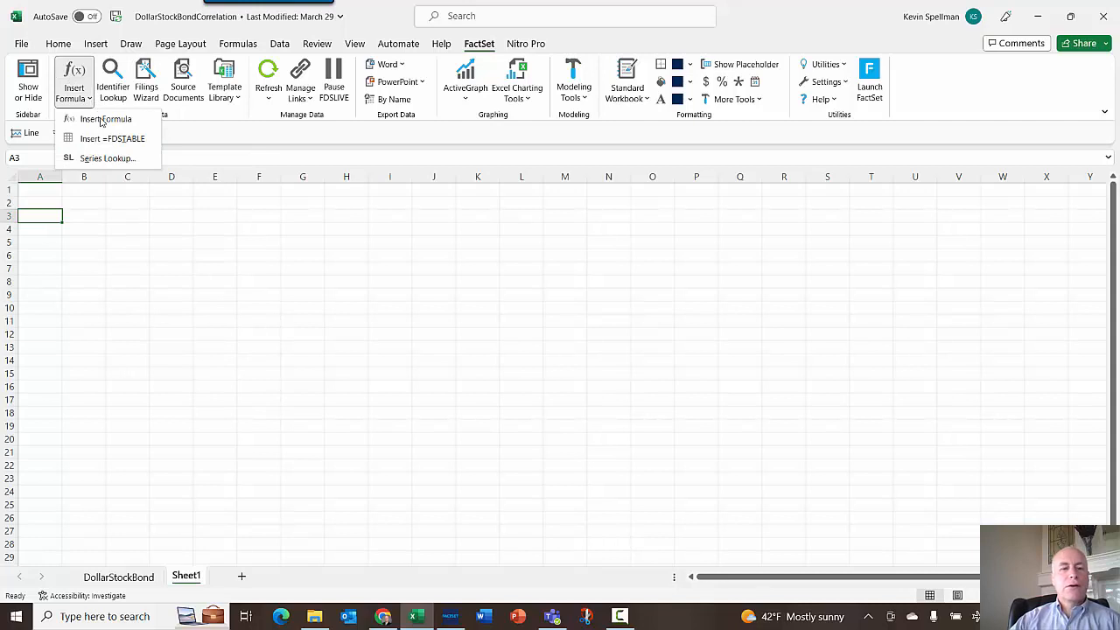
left_click(107, 159)
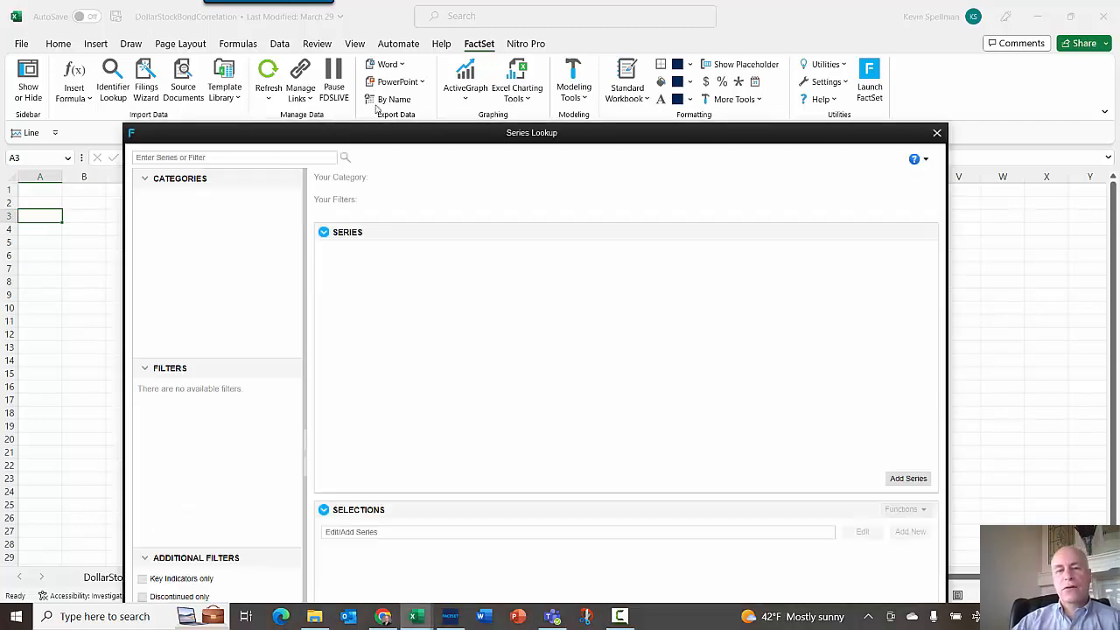
- Search Series Lookup for sp50 and select the S&P 500 - Total Return Index series
left_click_drag(520, 131, 565, 54)
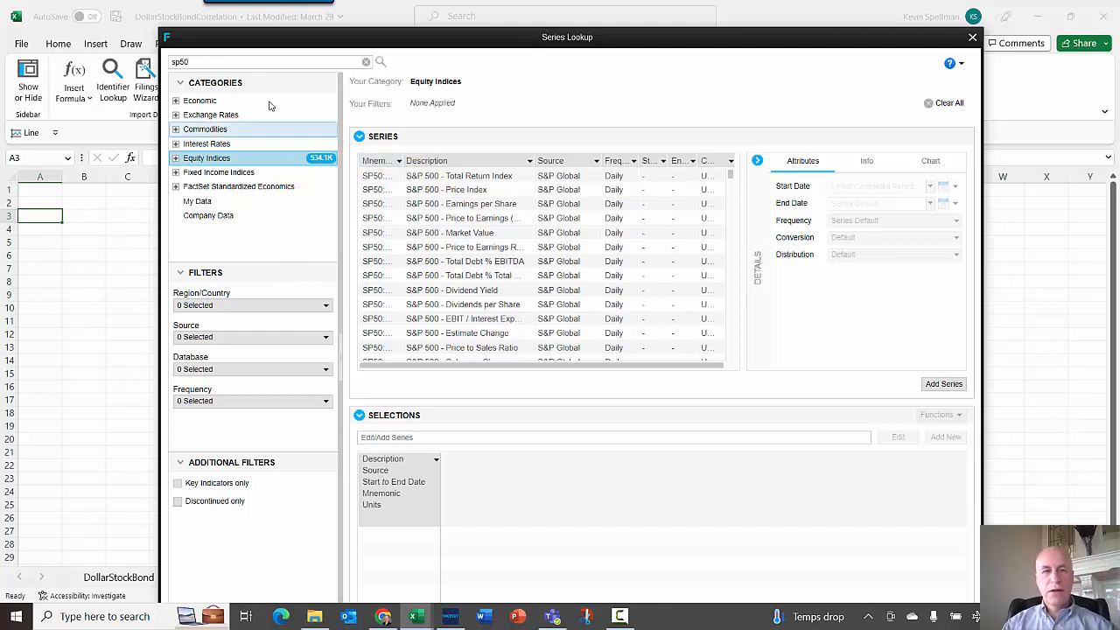
left_click(186, 62)
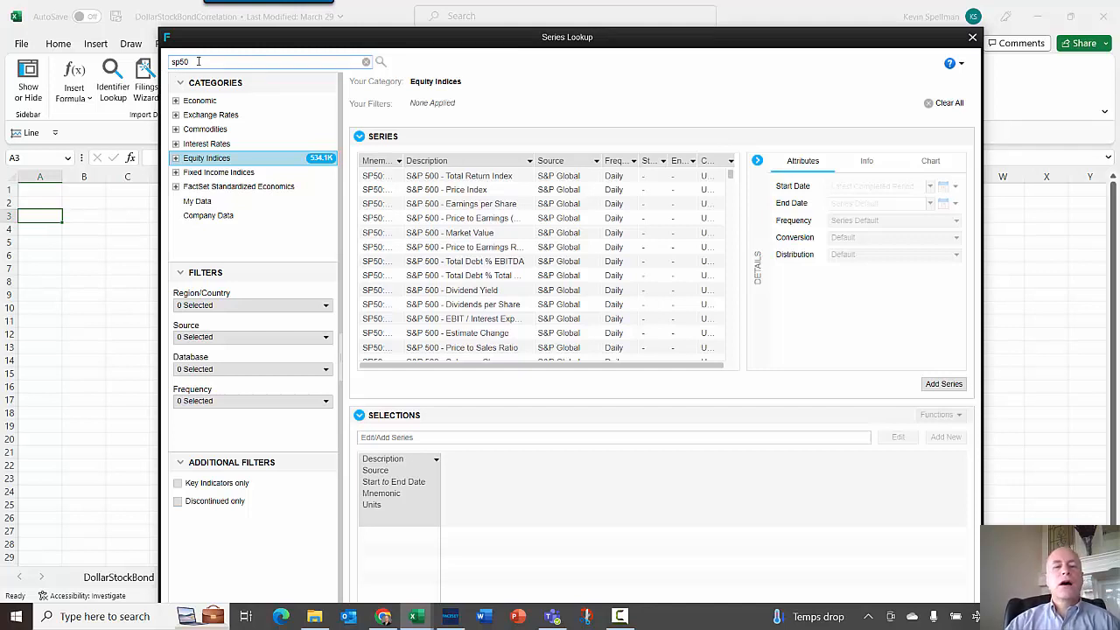
left_click(495, 177)
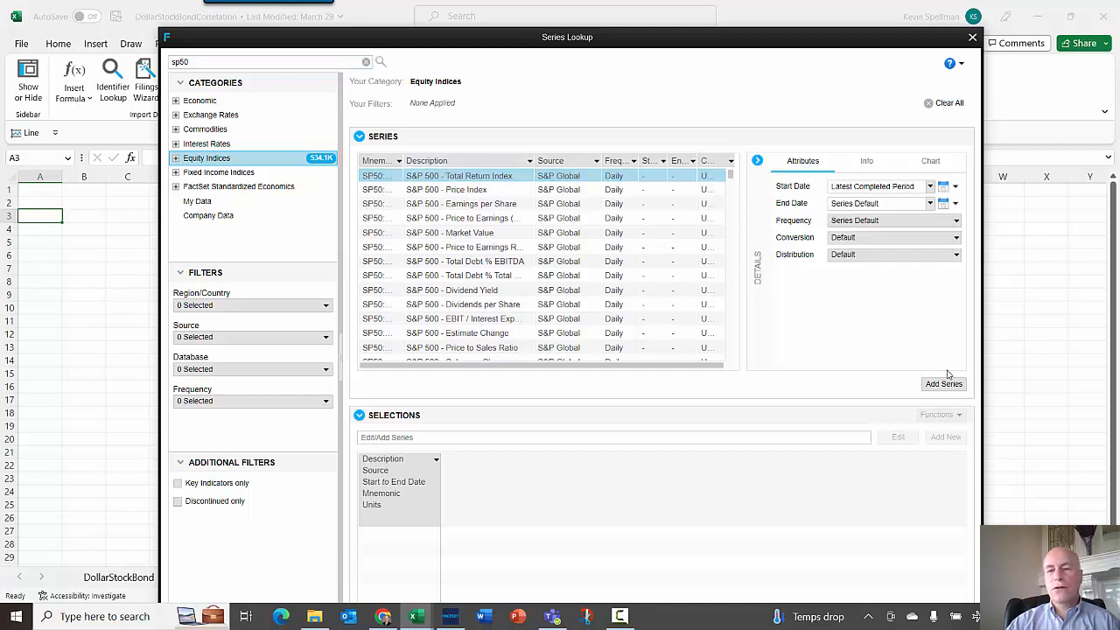
- Set the series frequency to Monthly
left_click(929, 186)
left_click(930, 186)
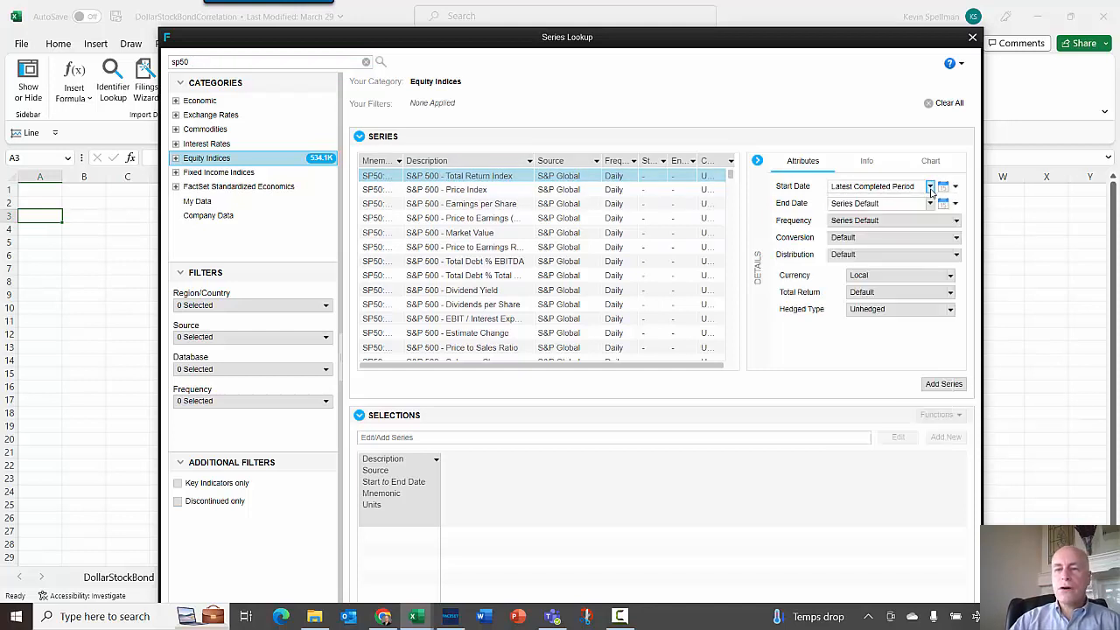
left_click(901, 227)
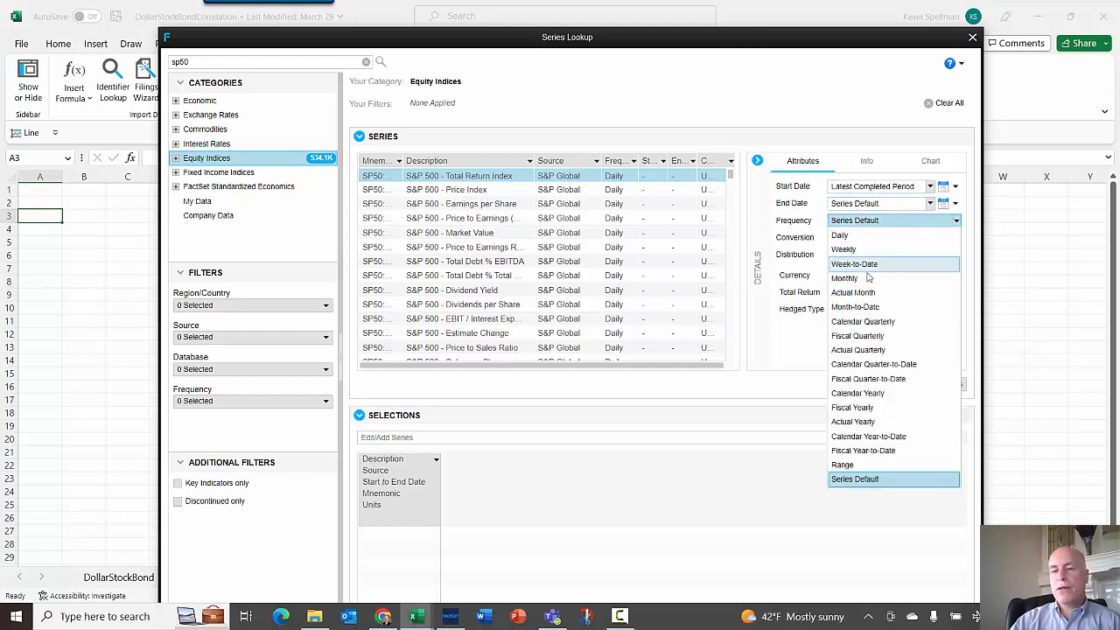
left_click(881, 259)
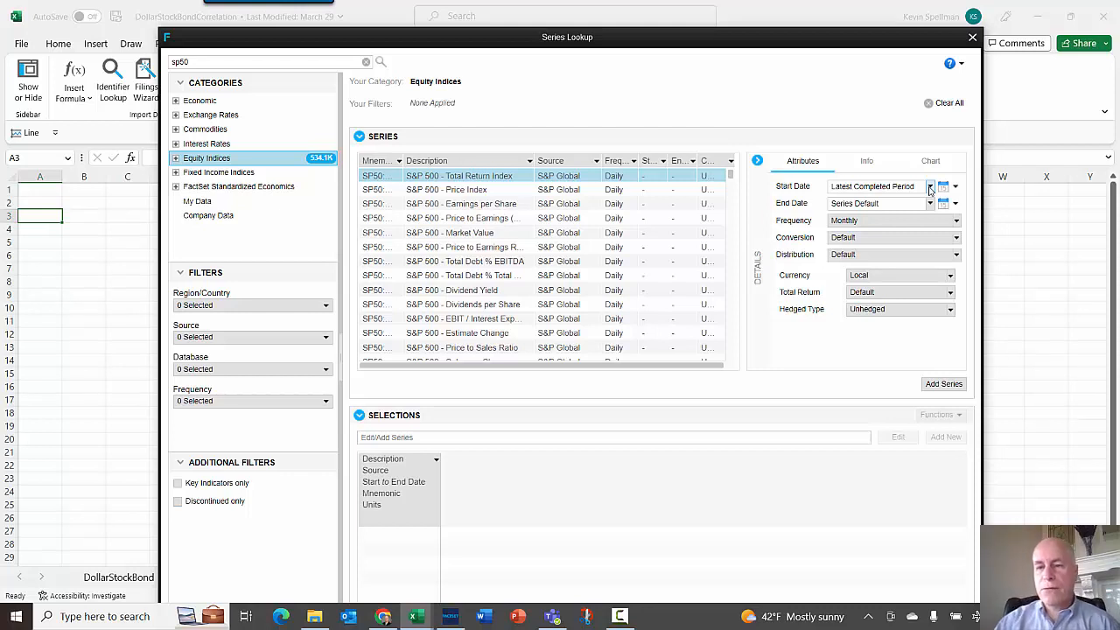
- Set the start date to -30AY and end date to Latest Completed Period, then add the series to the selections
left_click_drag(921, 187, 801, 184)
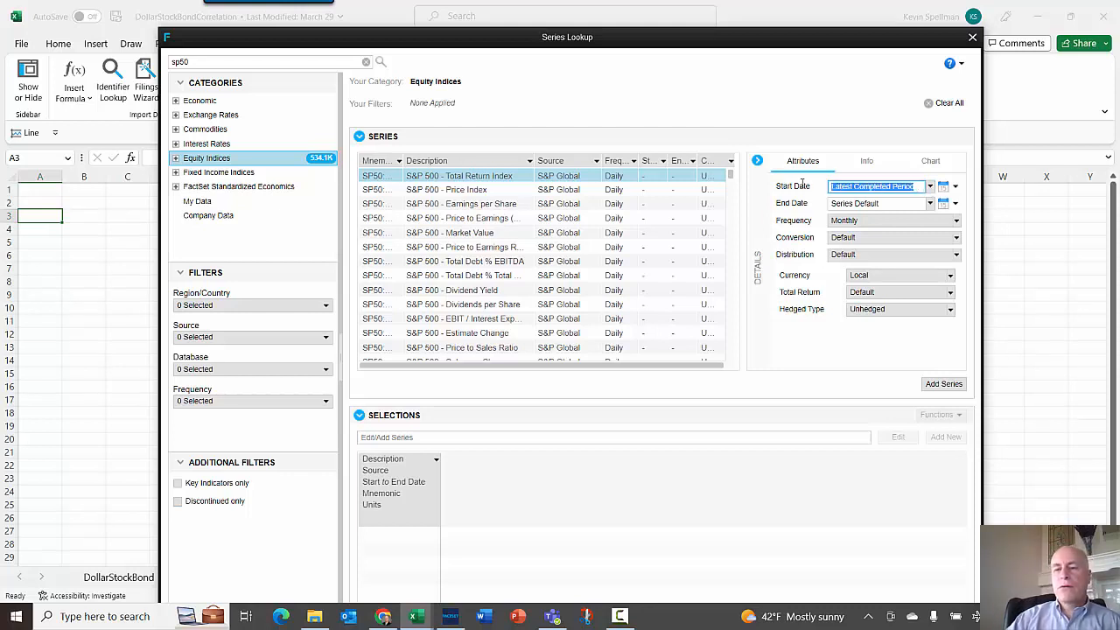
key("BackSpace")
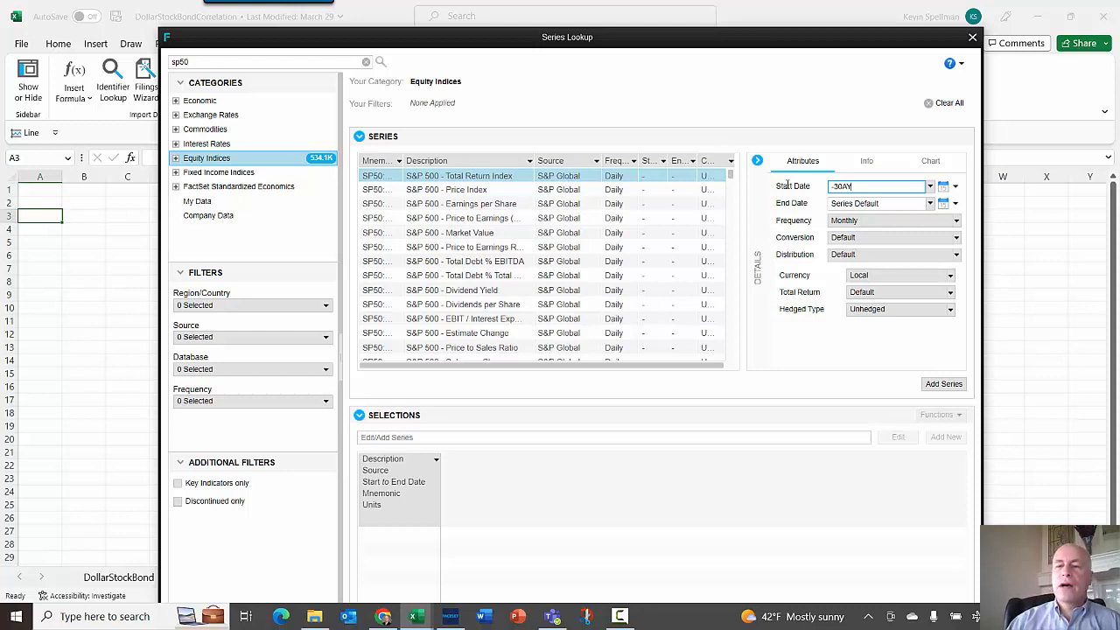
left_click(928, 203)
left_click(900, 232)
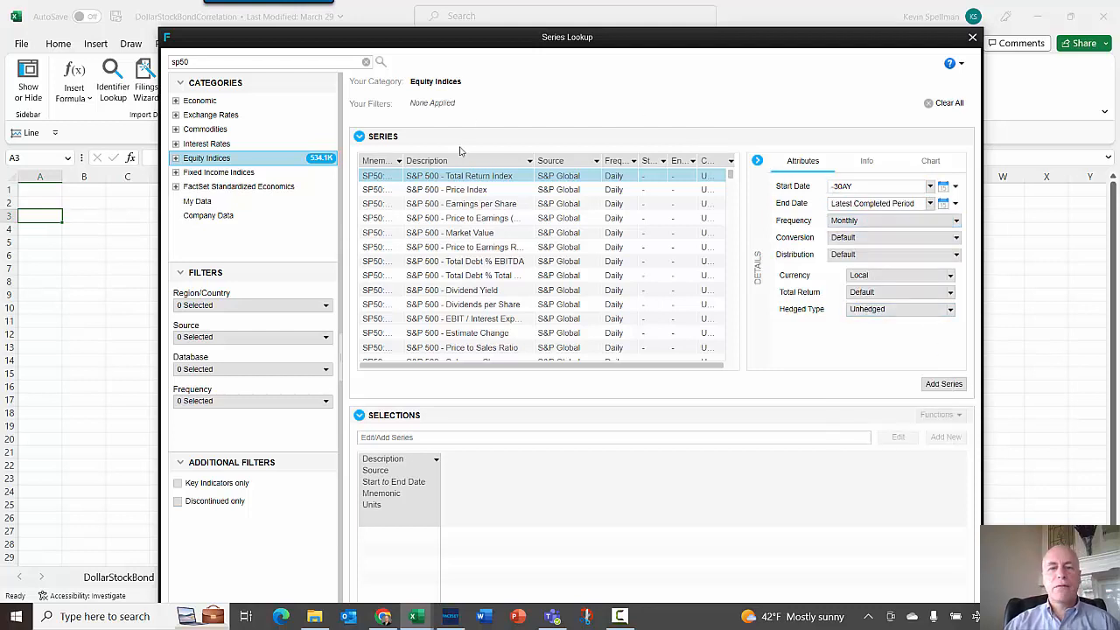
left_click(944, 384)
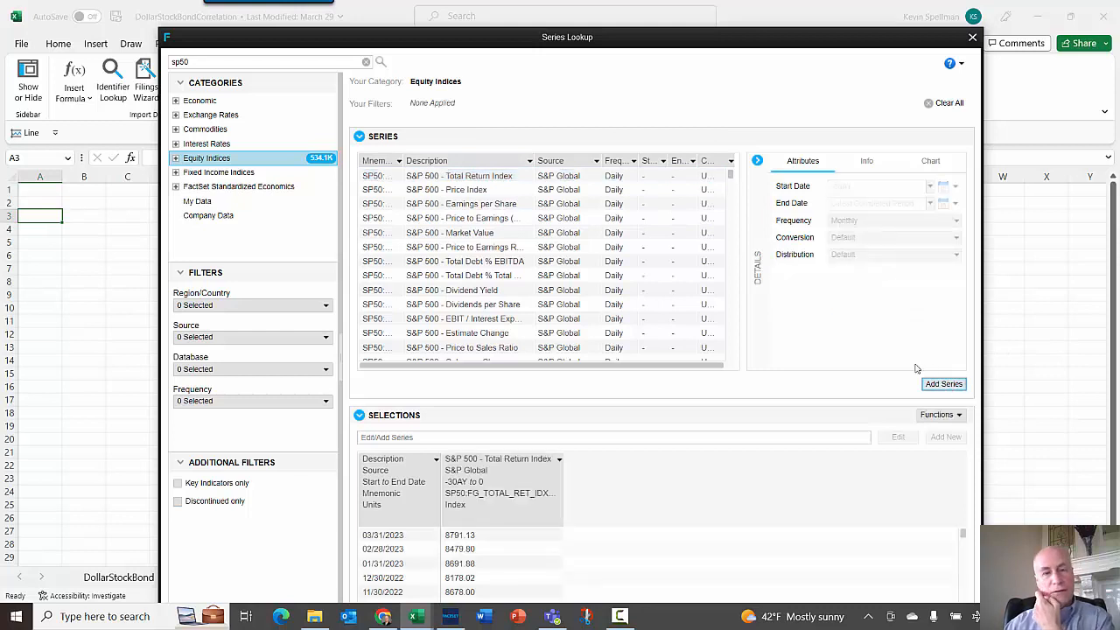
- Search the Exchange Rates category for nominal series and widen the description column to read them
left_click(214, 61)
double_click(214, 61)
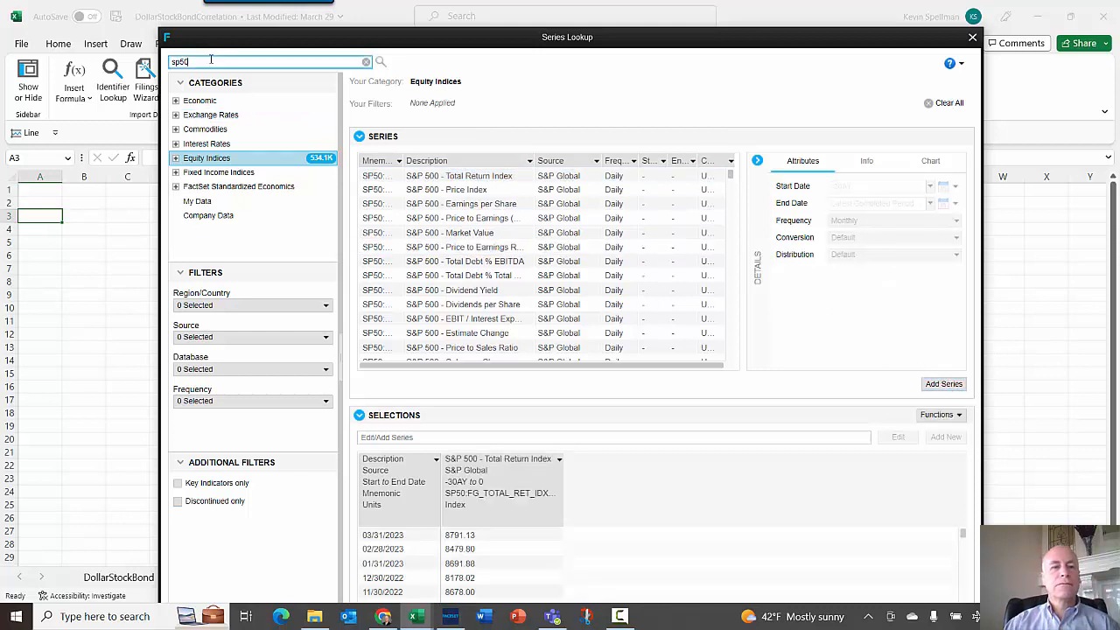
type("nominal")
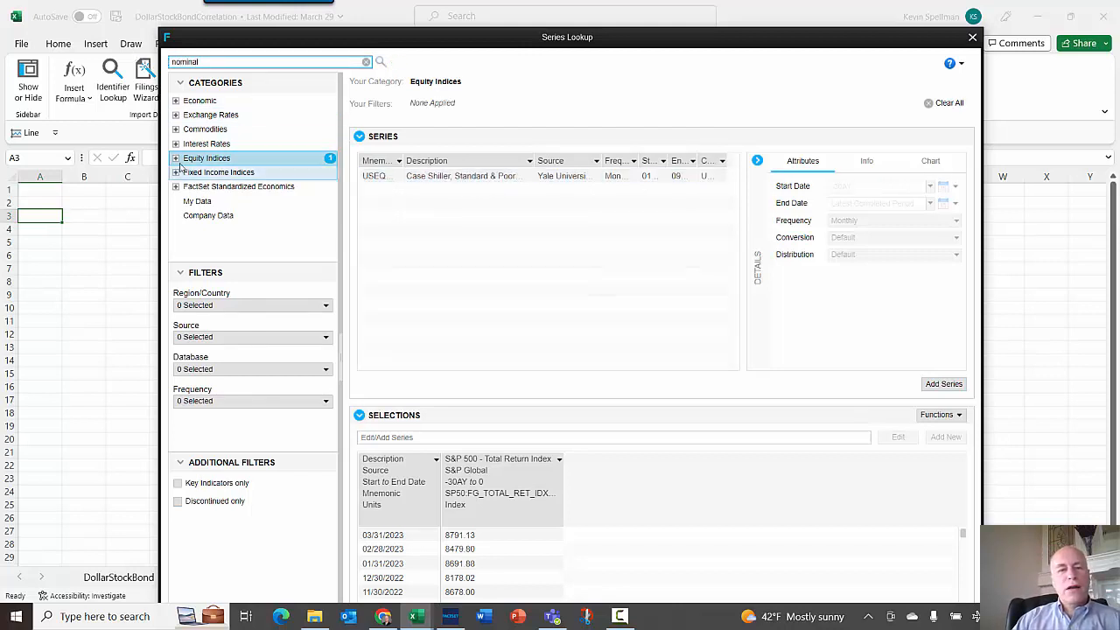
left_click(215, 116)
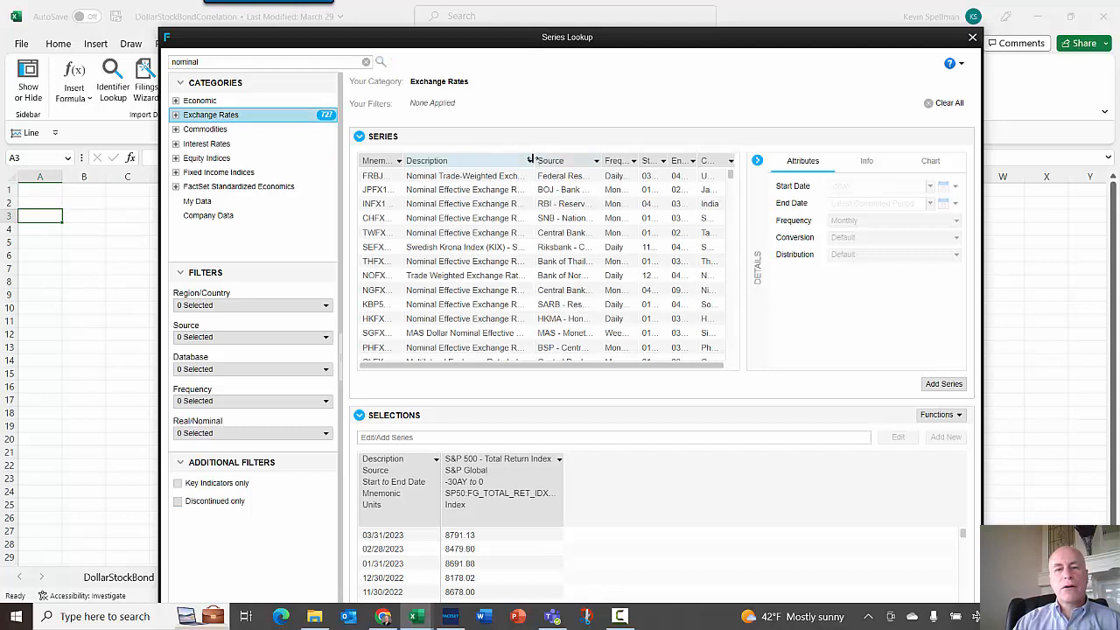
left_click_drag(532, 161, 672, 162)
left_click(617, 179)
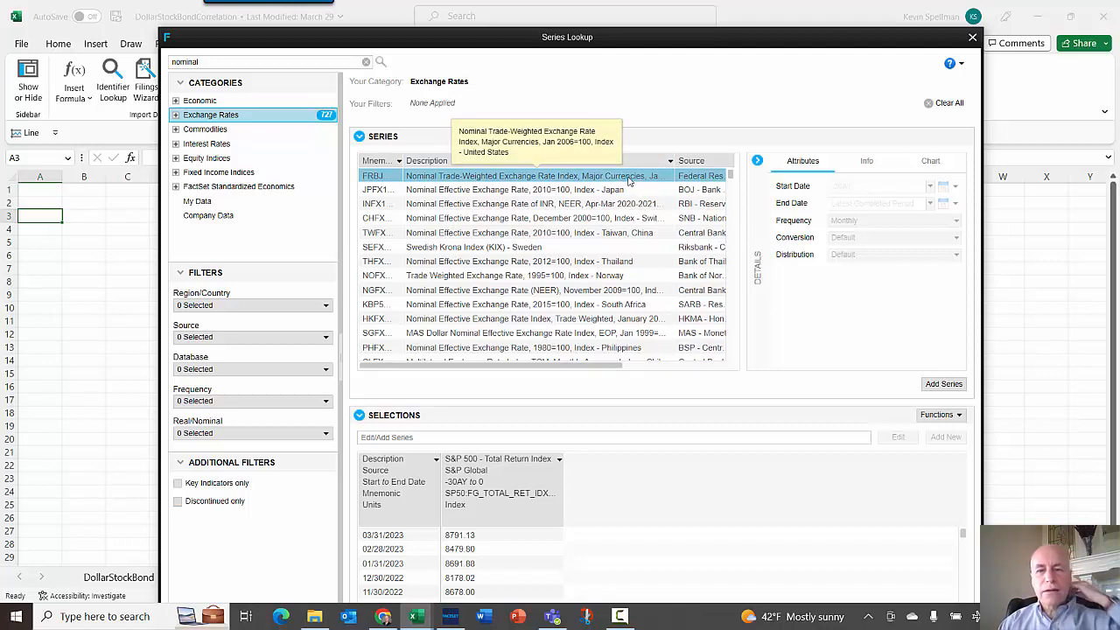
- Refine the search to nominal broad and select the Nominal Trade-Weighted Exchange Rate Index, Broad Definition series
left_click(223, 63)
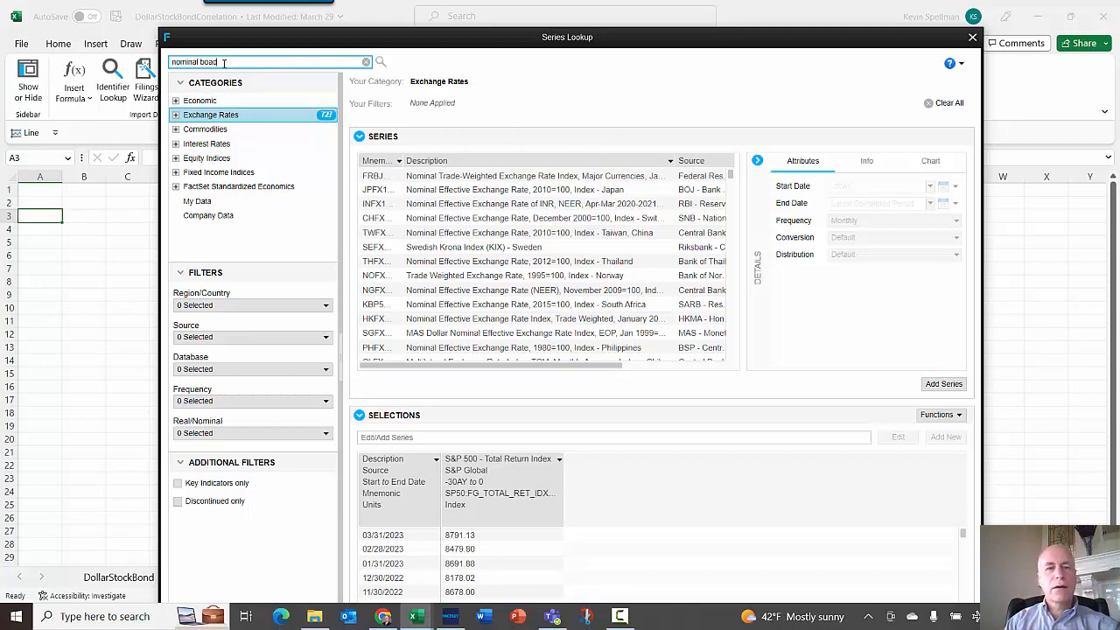
type("boa")
key("BackSpace")
key("BackSpace")
key("BackSpace")
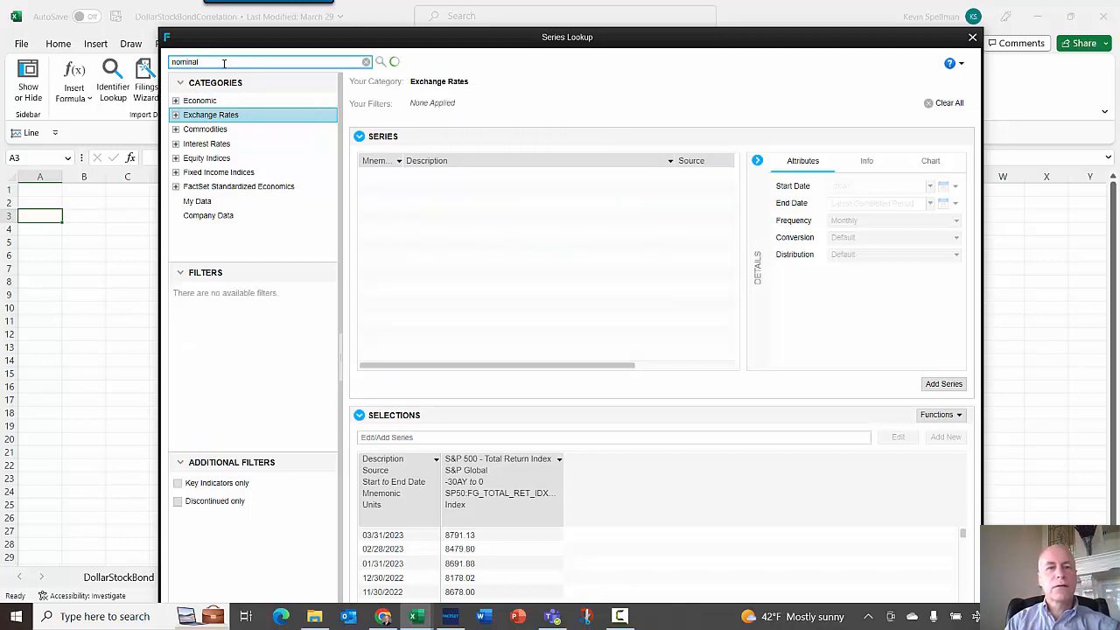
type("broa")
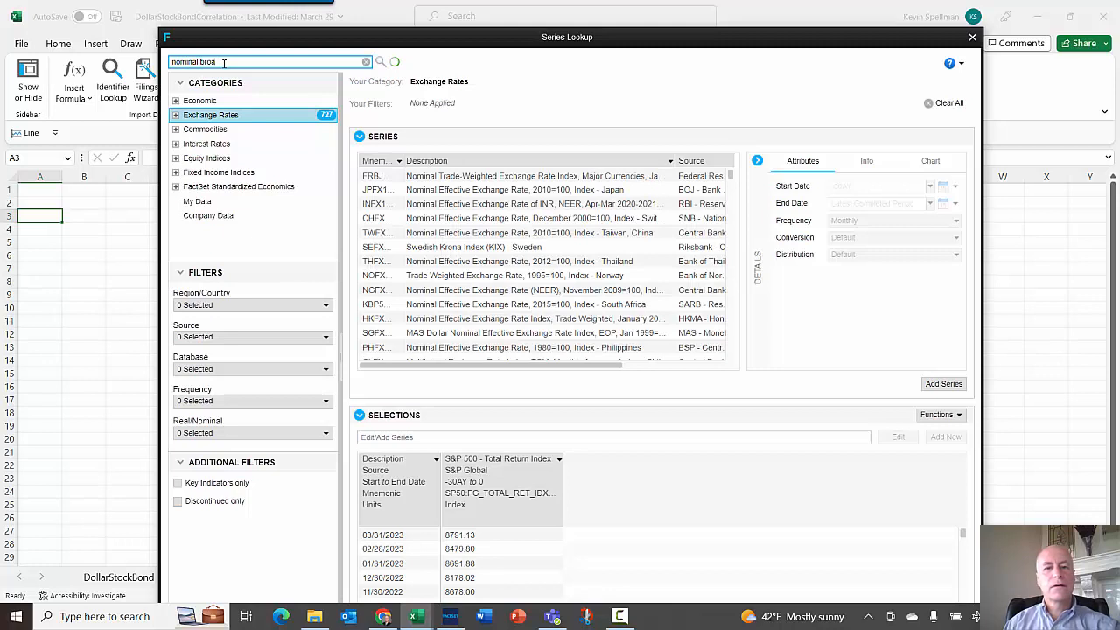
type("d")
left_click(583, 175)
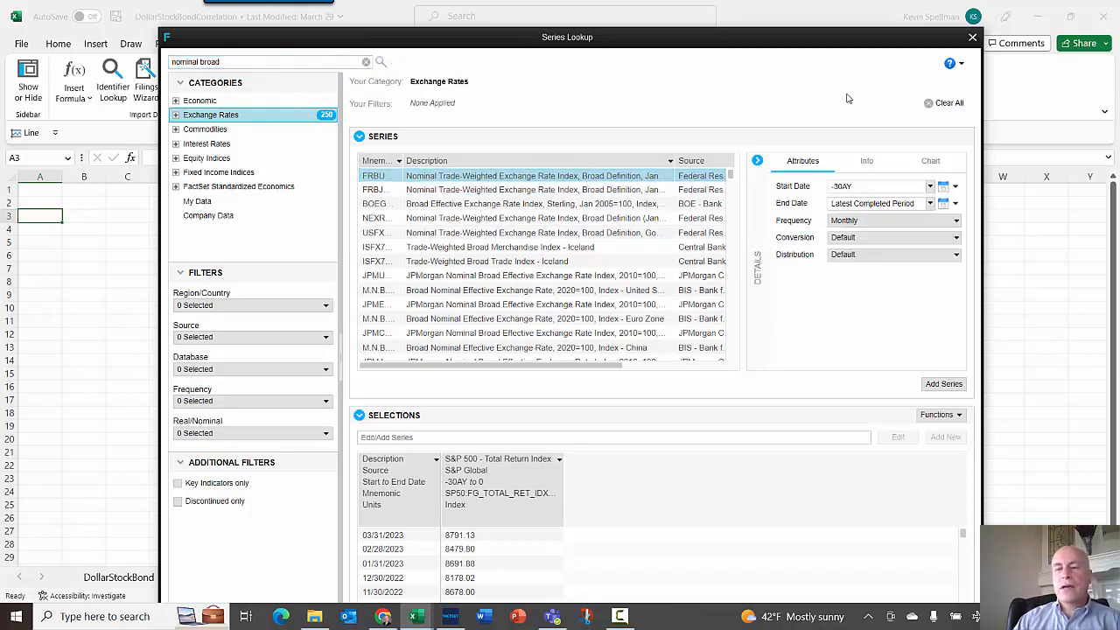
- Enlarge the lookup window, check the series' start and end dates, and add the broad dollar index to the selections
left_click_drag(981, 96, 1112, 96)
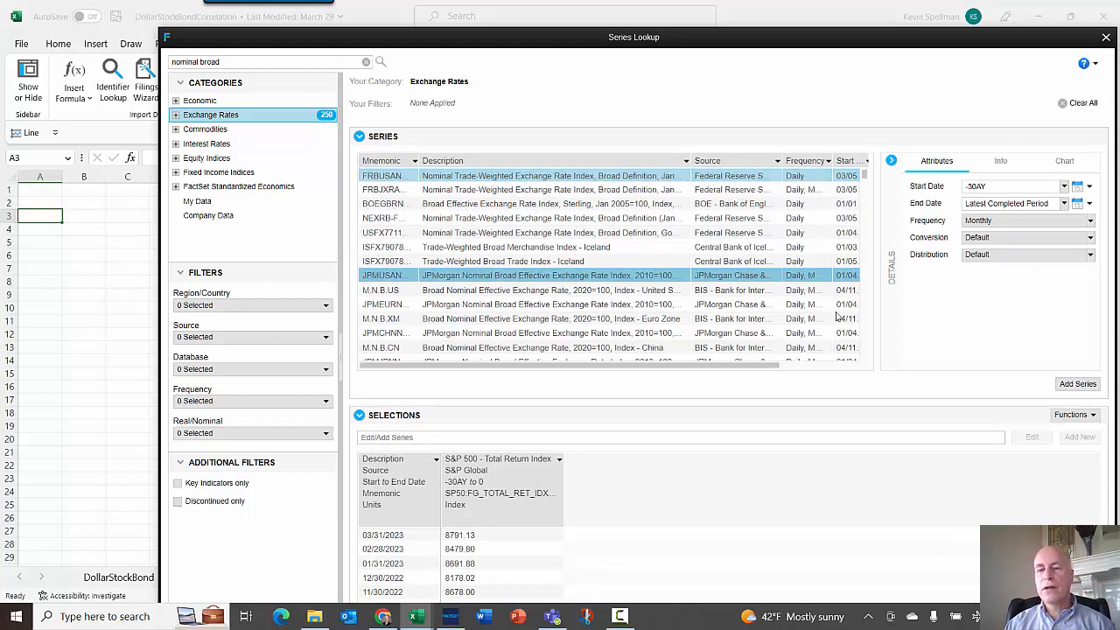
left_click_drag(775, 371, 862, 360)
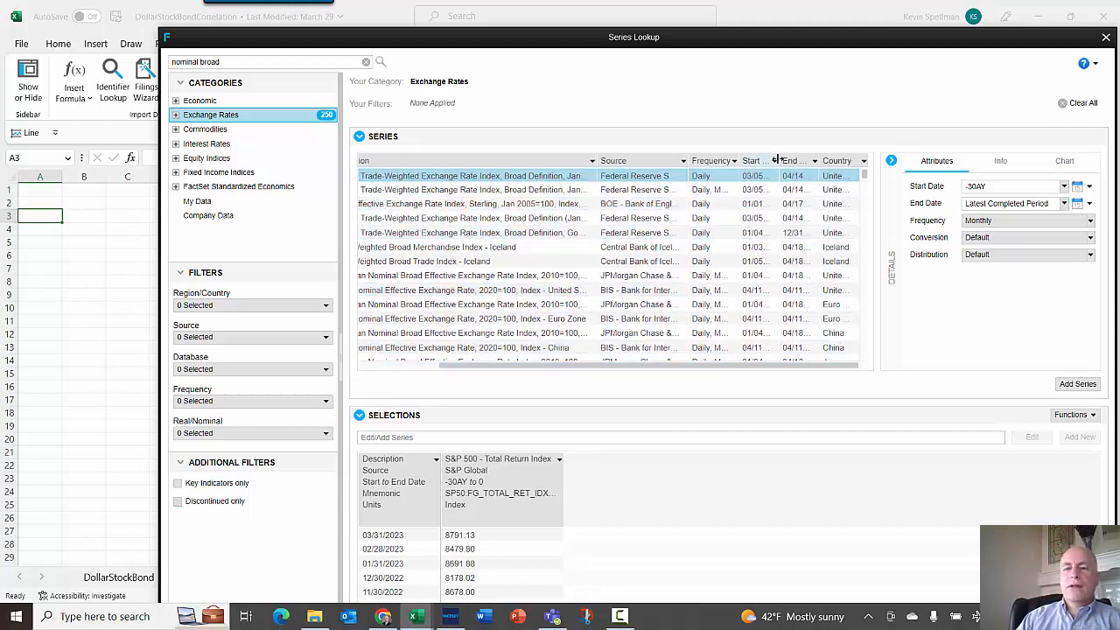
left_click_drag(782, 160, 849, 160)
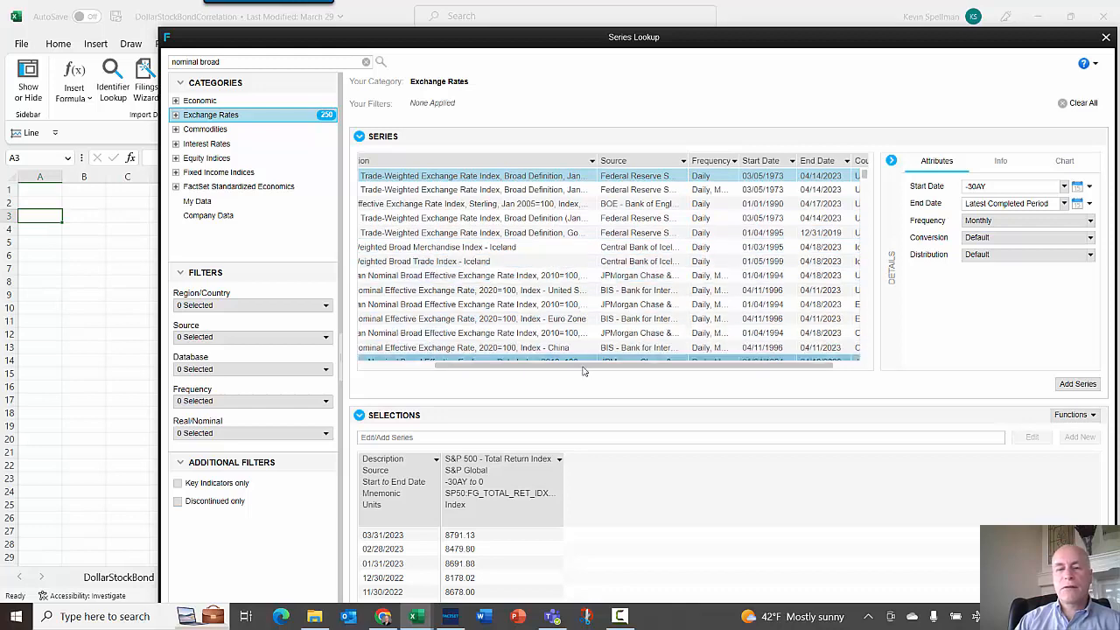
left_click_drag(583, 368, 480, 368)
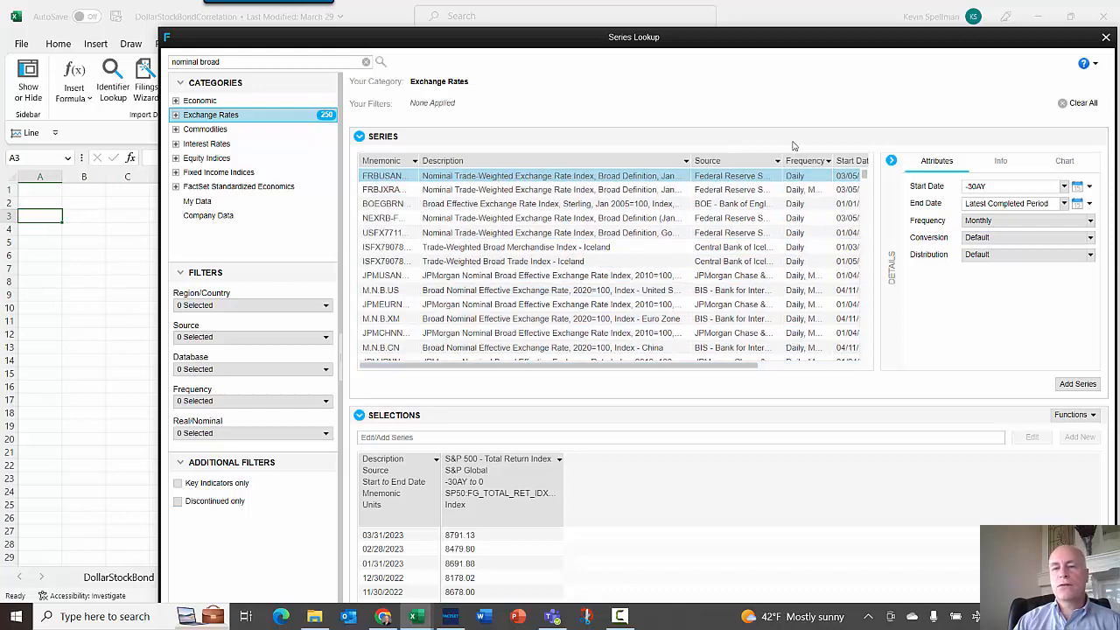
left_click(1086, 385)
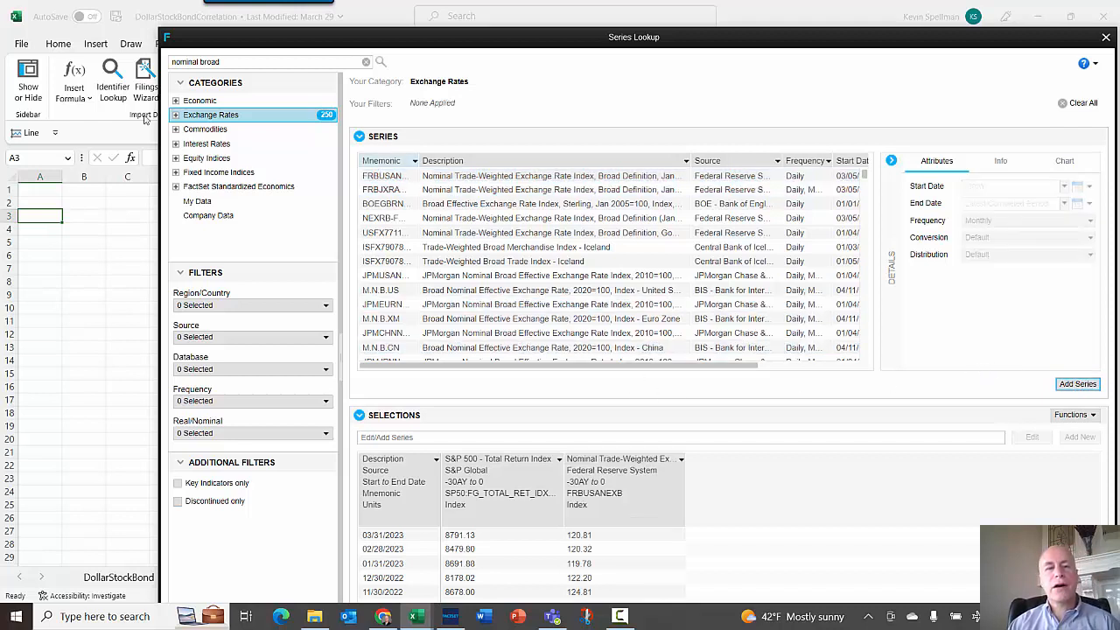
- Search for ftse and open the FTSE Fixed Income category under Fixed Income Indices
triple_click(237, 61)
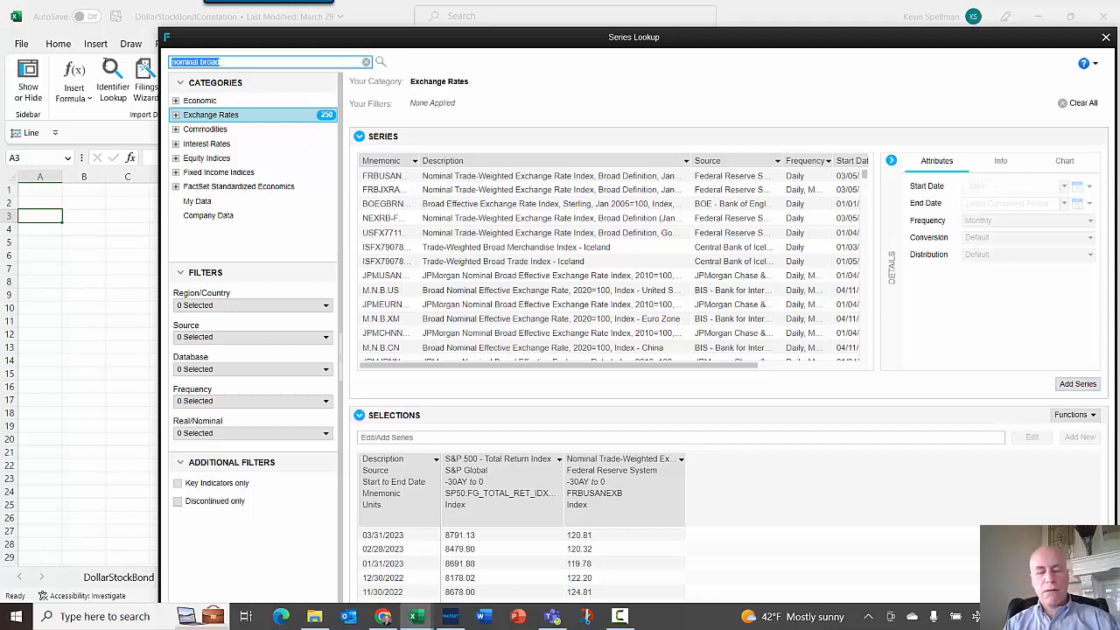
type("ftse")
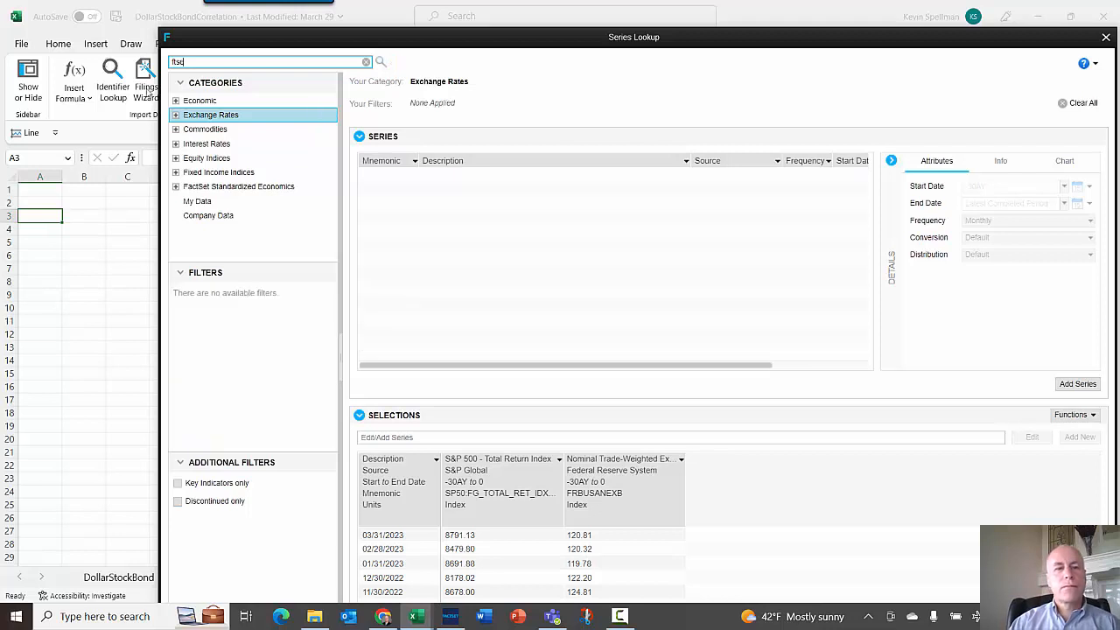
left_click(175, 158)
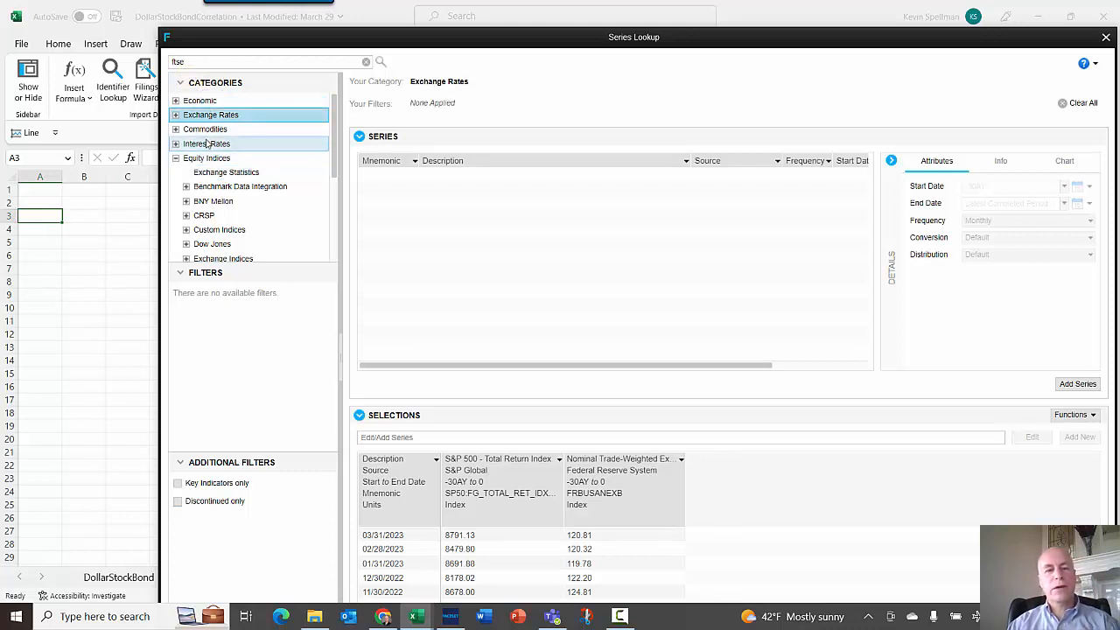
left_click(209, 102)
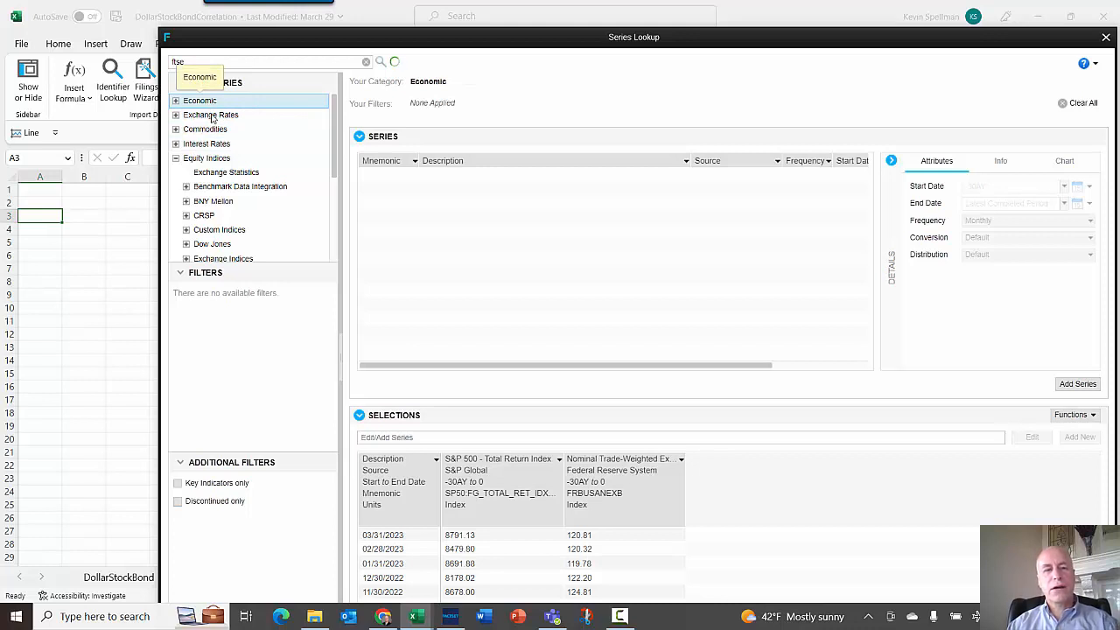
left_click(212, 117)
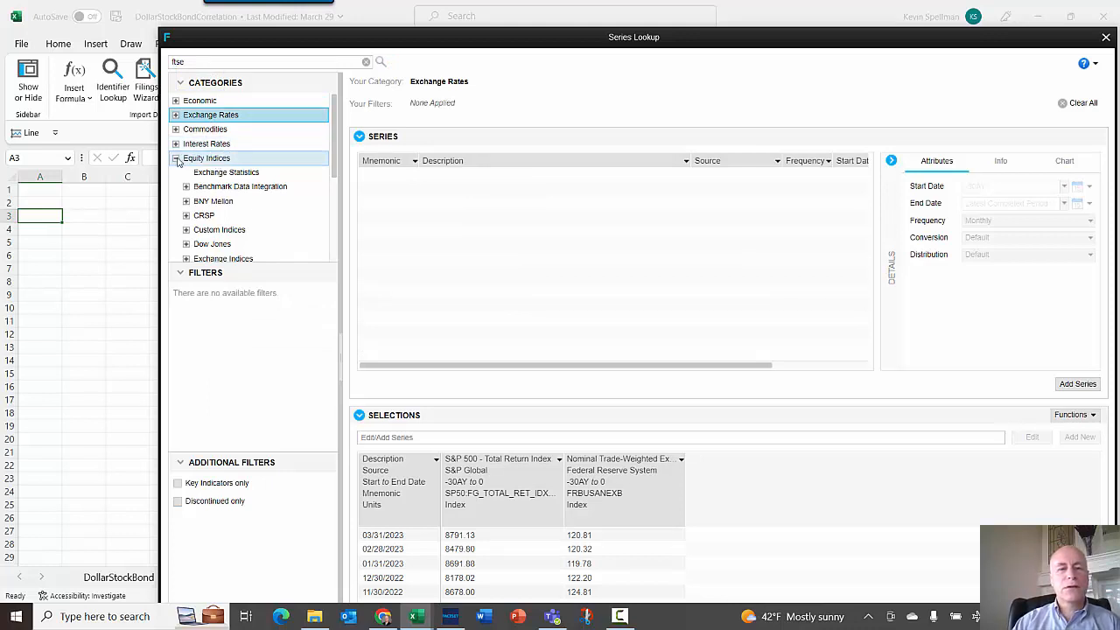
left_click(176, 158)
left_click(213, 173)
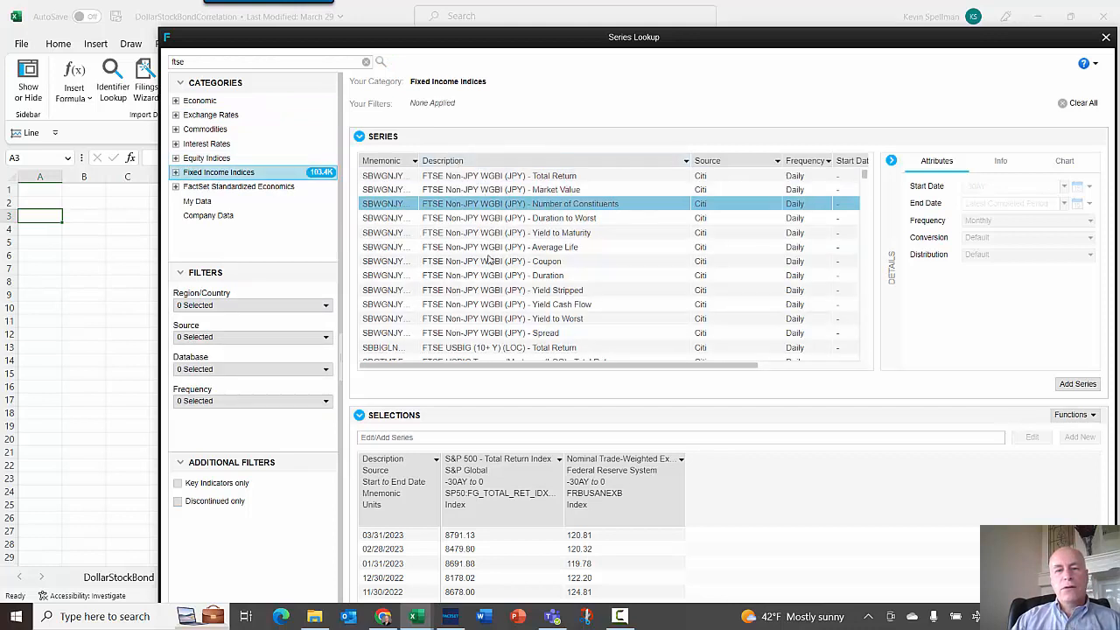
left_click(176, 173)
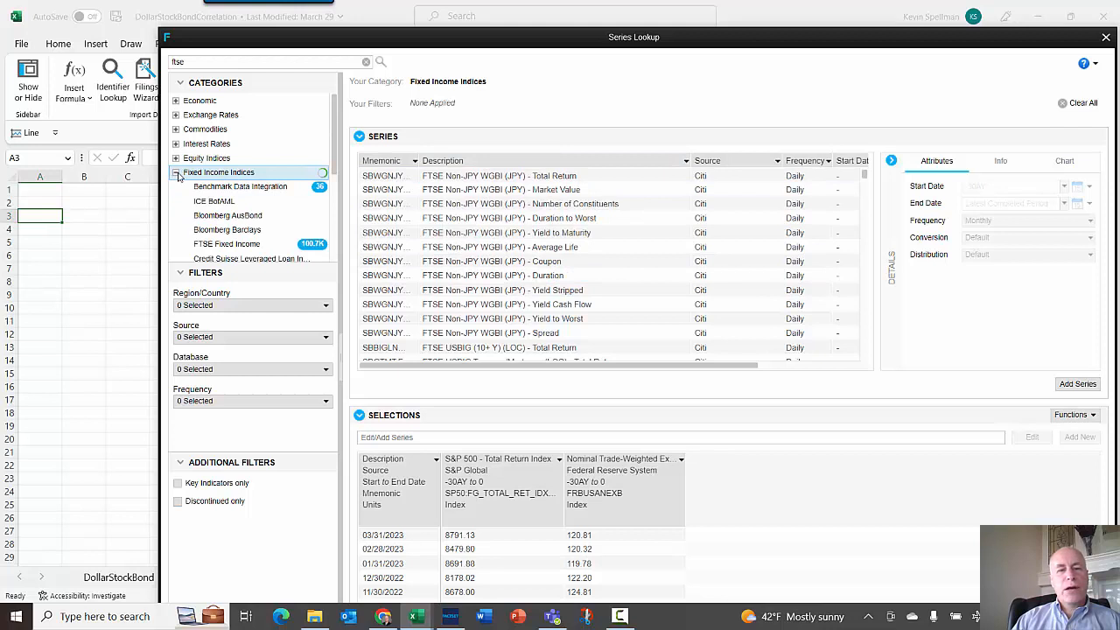
left_click(225, 246)
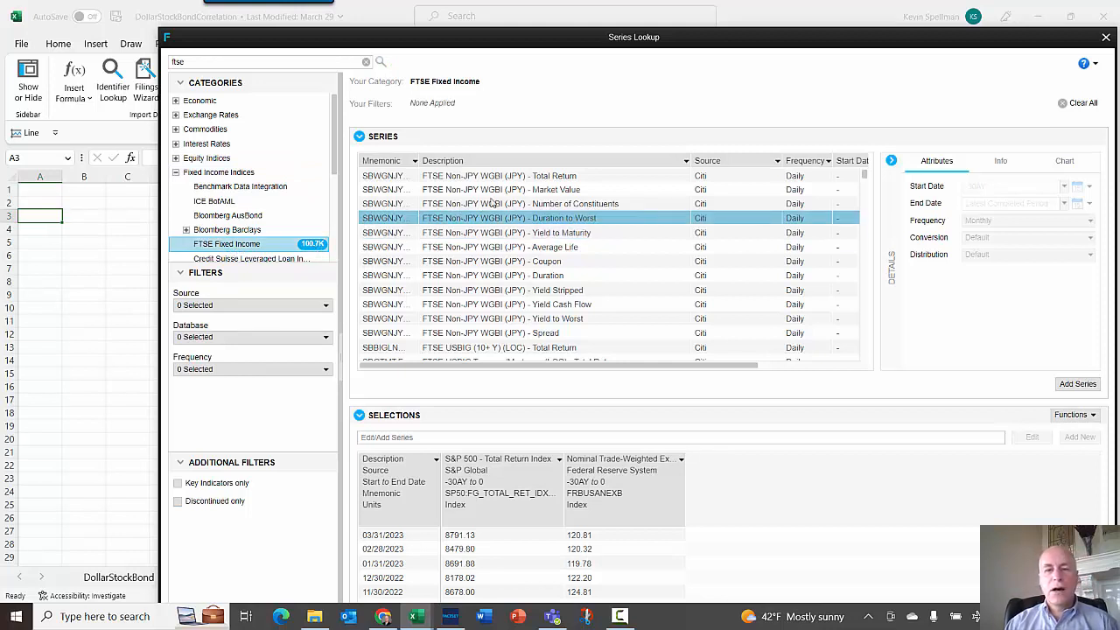
- Refine the search to ftse us gov loc and select the FTSE US Gov. Bond (LOC) - Total Return series
left_click(535, 175)
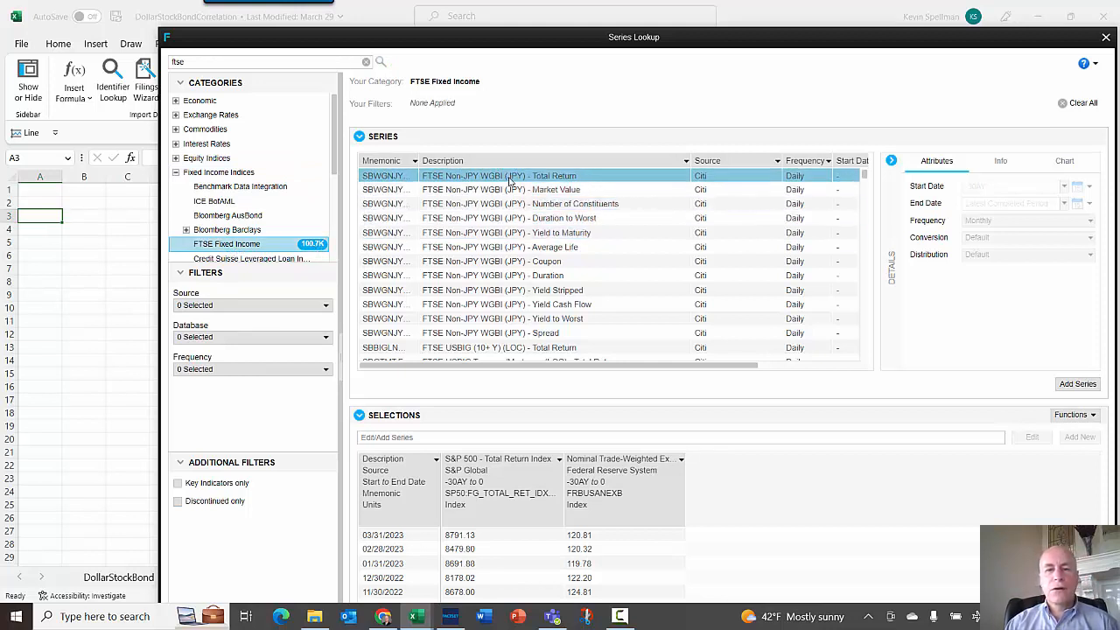
left_click(514, 349)
left_click(208, 61)
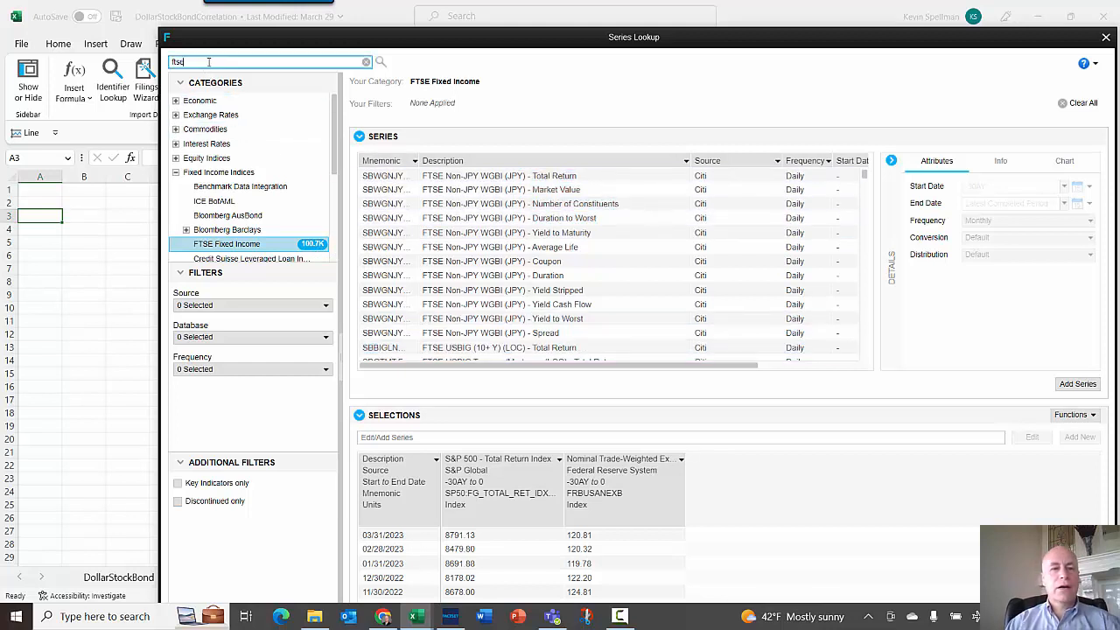
type("us g")
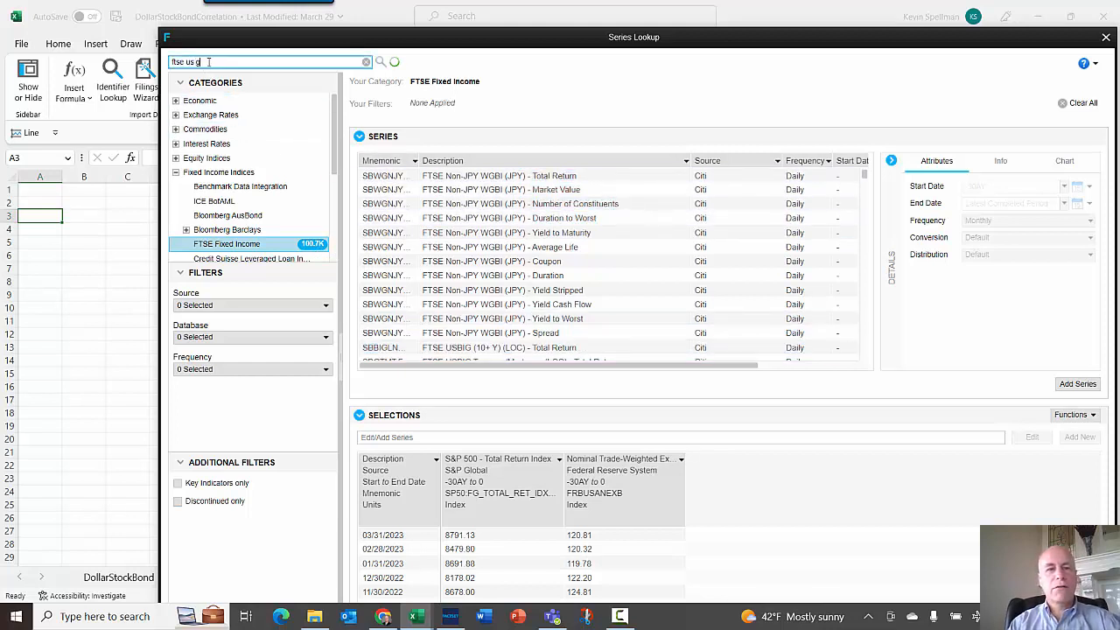
type("ov")
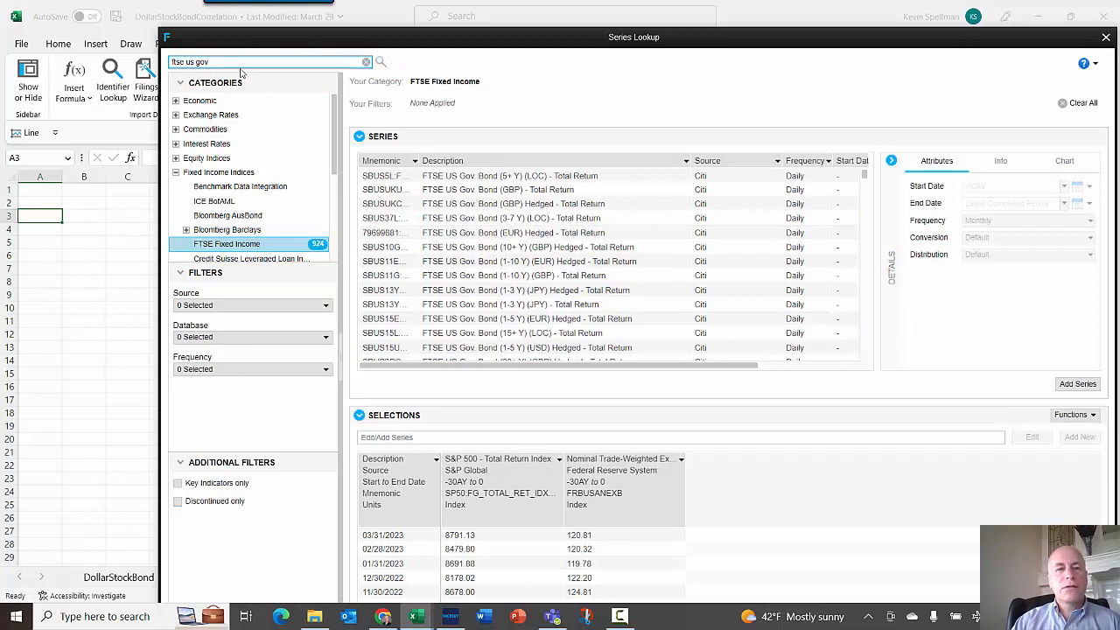
type(" loc")
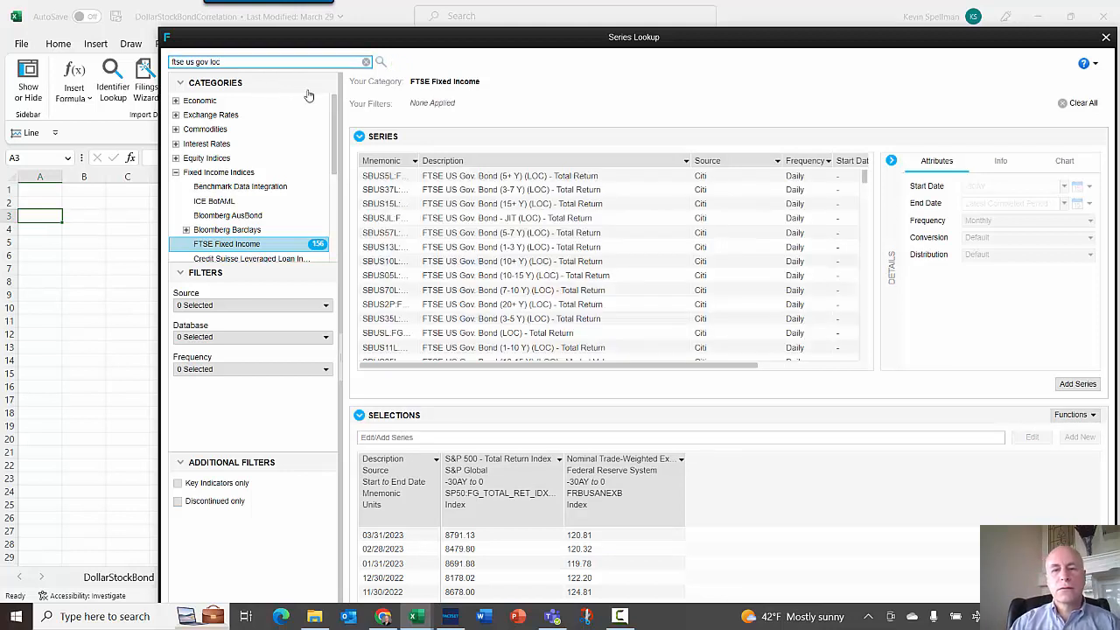
left_click(528, 335)
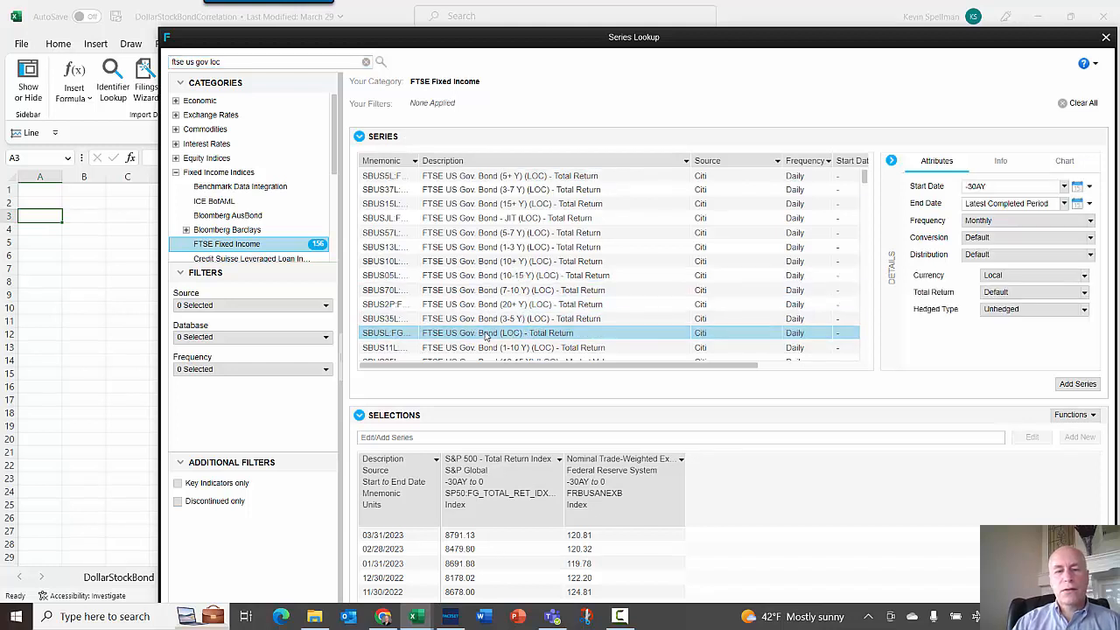
- Reselect the FTSE US Gov. Bond (LOC) - Total Return series and add it to the selections
scroll(485, 337, "down", 2)
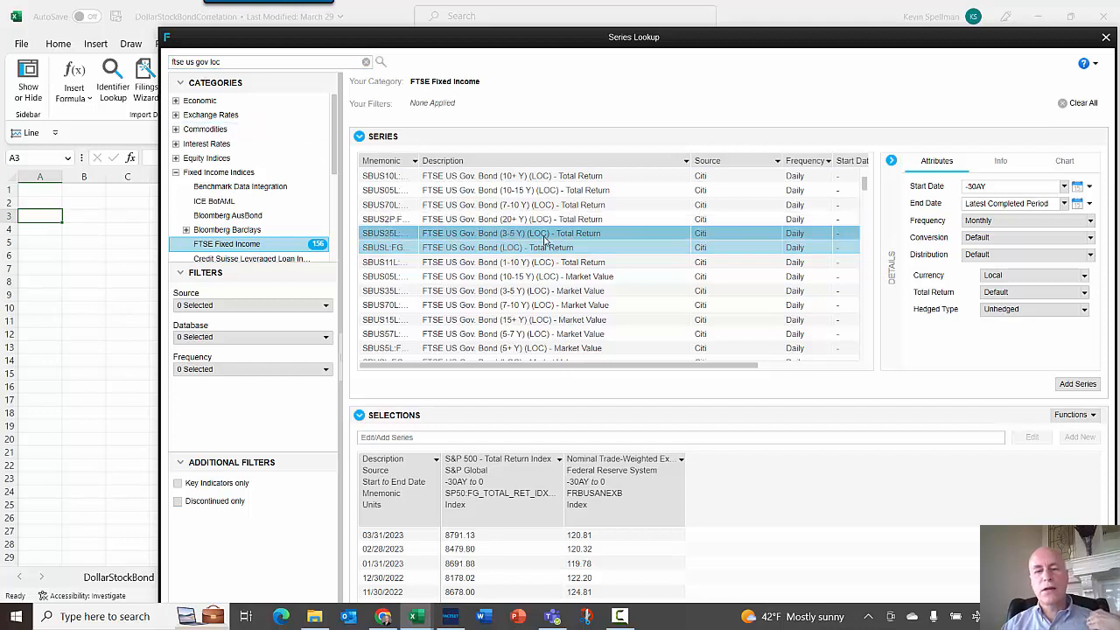
scroll(560, 262, "down", 2)
left_click(564, 263)
left_click(580, 277)
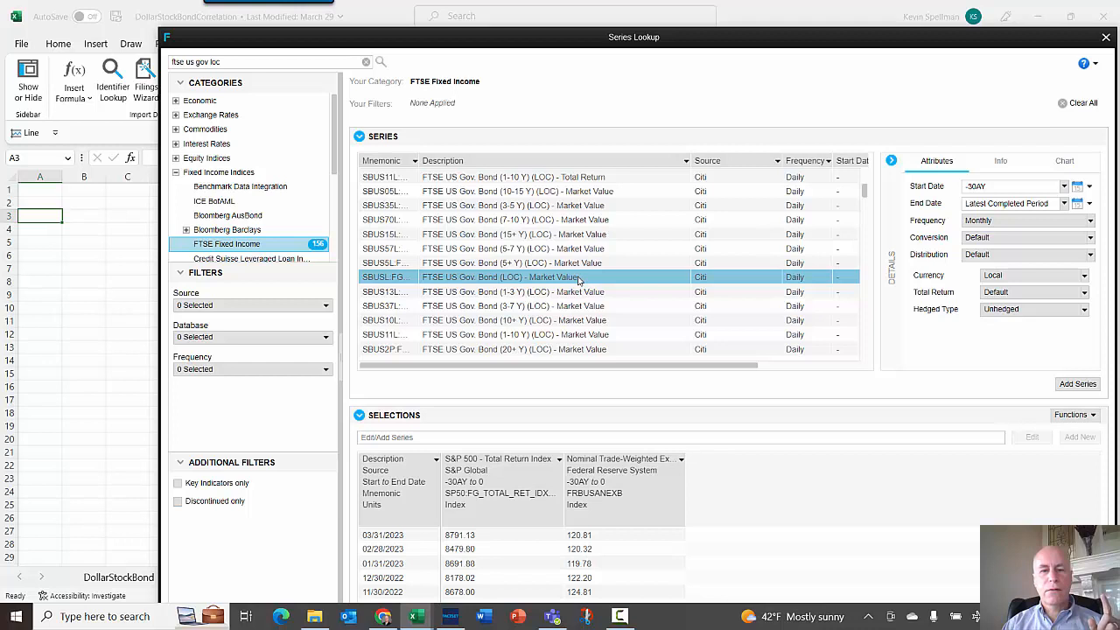
scroll(577, 279, "up", 2)
left_click(561, 250)
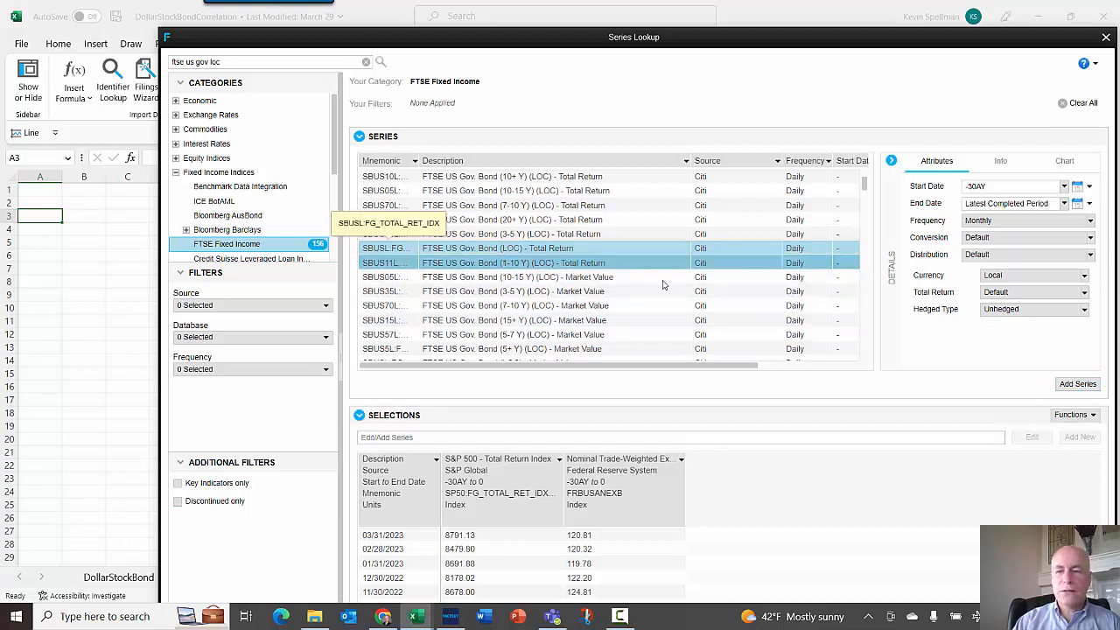
left_click(1081, 387)
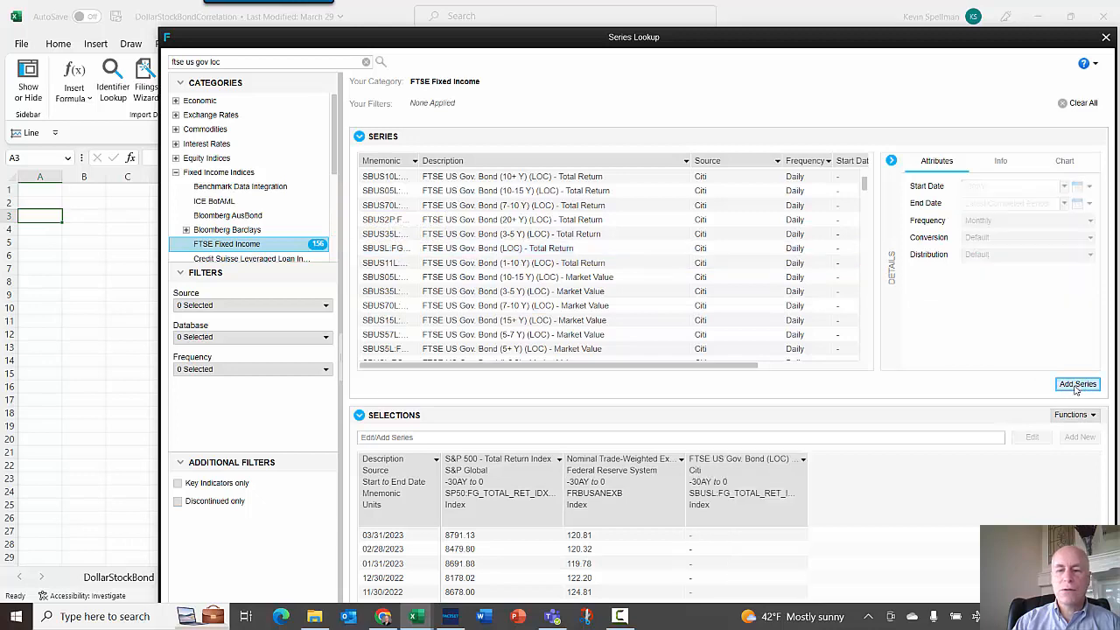
double_click(739, 39)
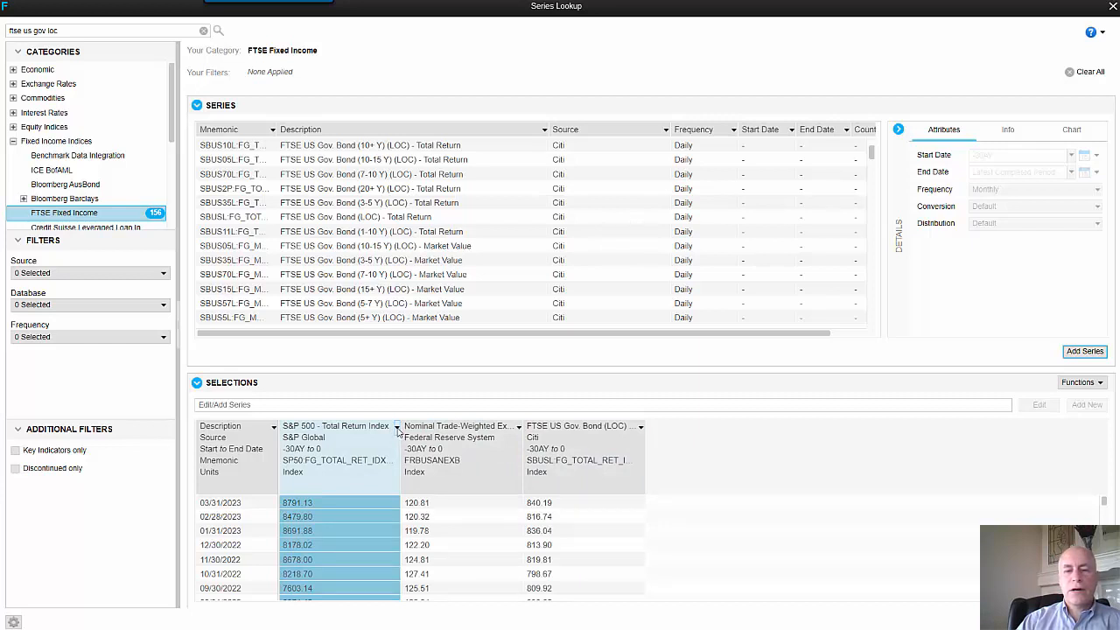
left_click(397, 427)
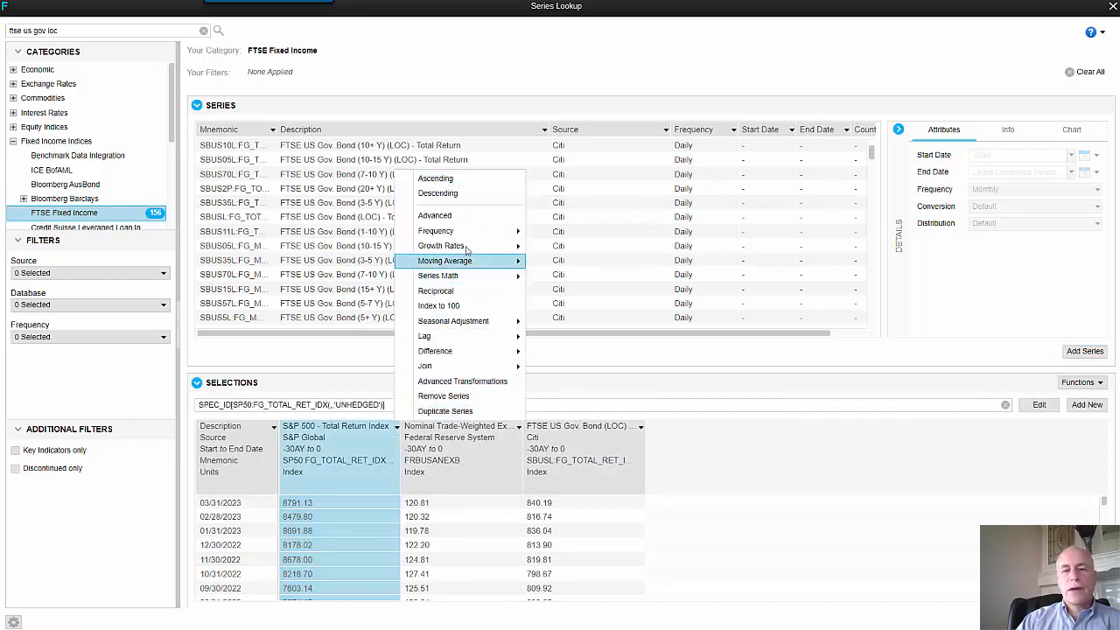
mouse_move(486, 246)
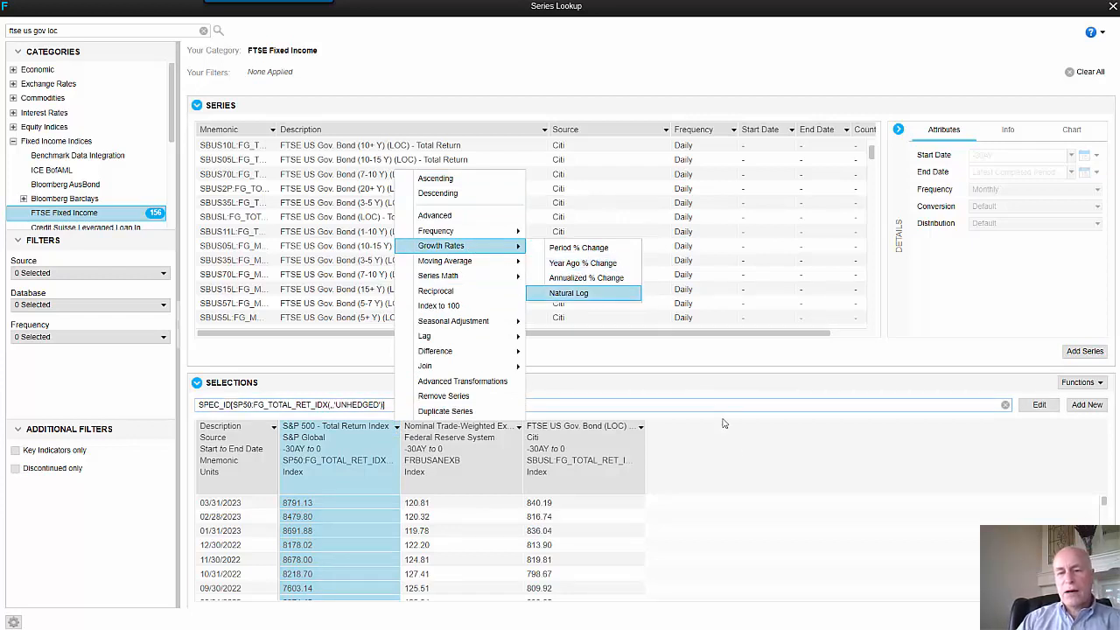
left_click(735, 460)
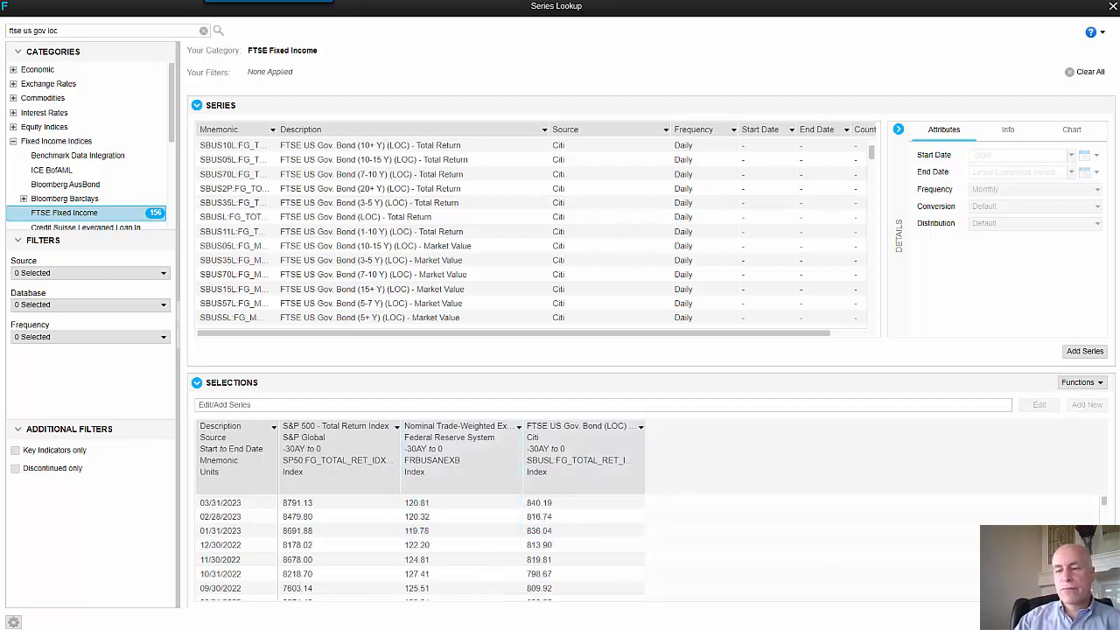
- Insert the selected series into the worksheet, then select the whole sheet and refresh its FactSet formulas
left_click(1043, 622)
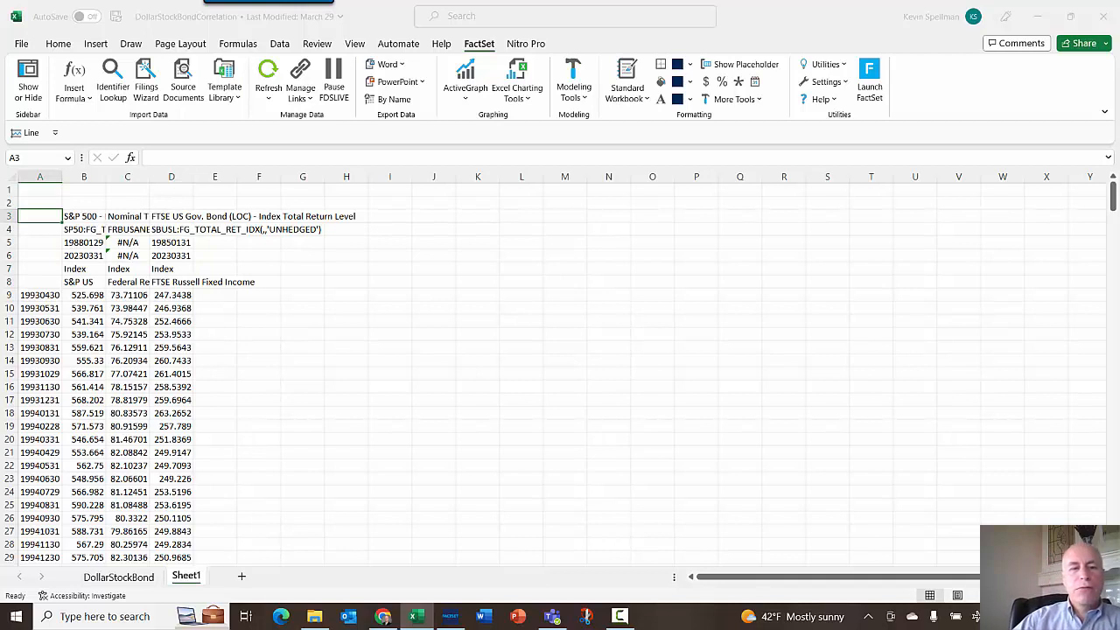
left_click(444, 309)
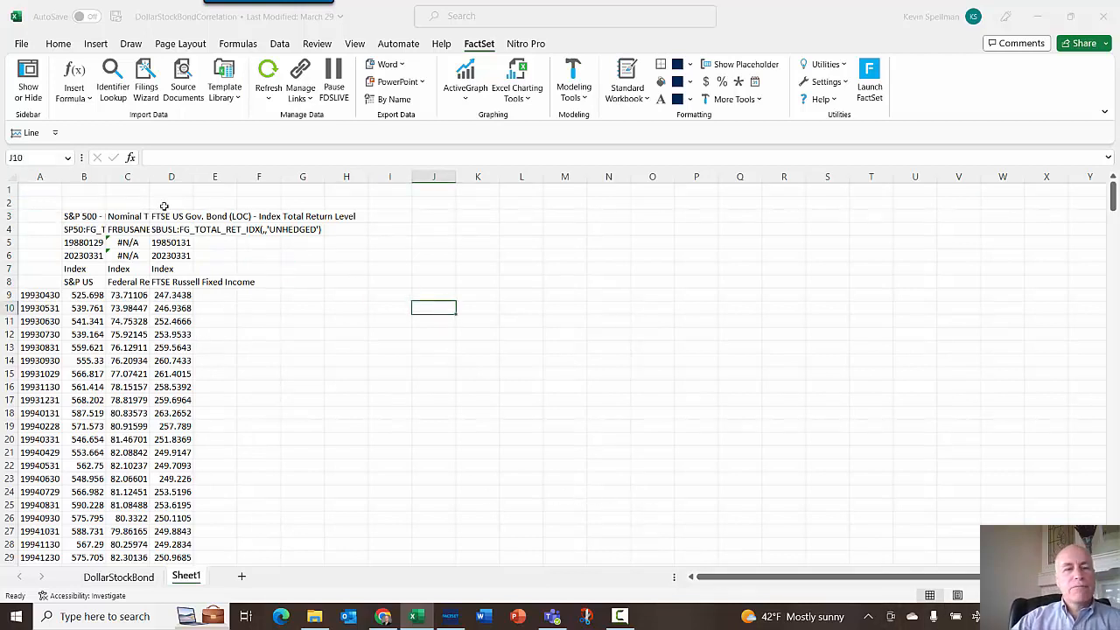
left_click(10, 177)
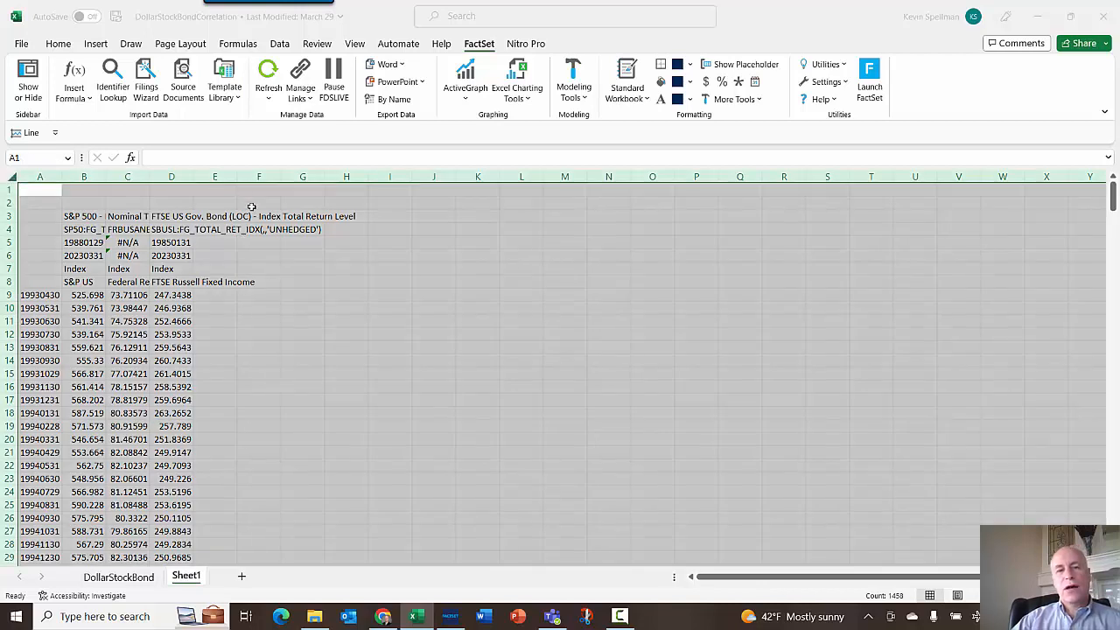
left_click(270, 102)
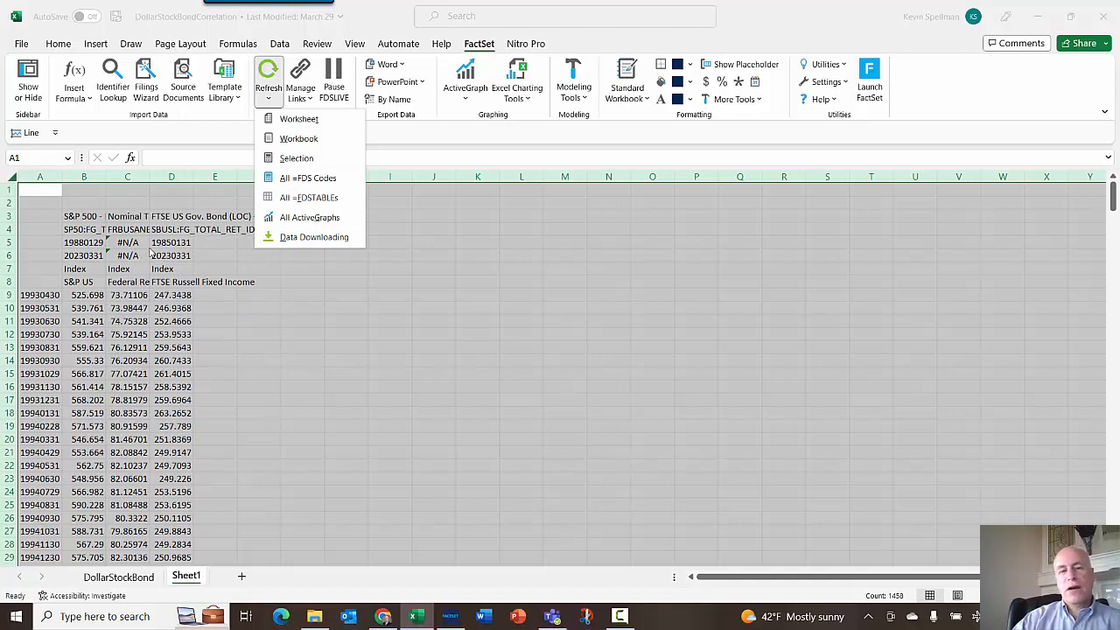
left_click(296, 163)
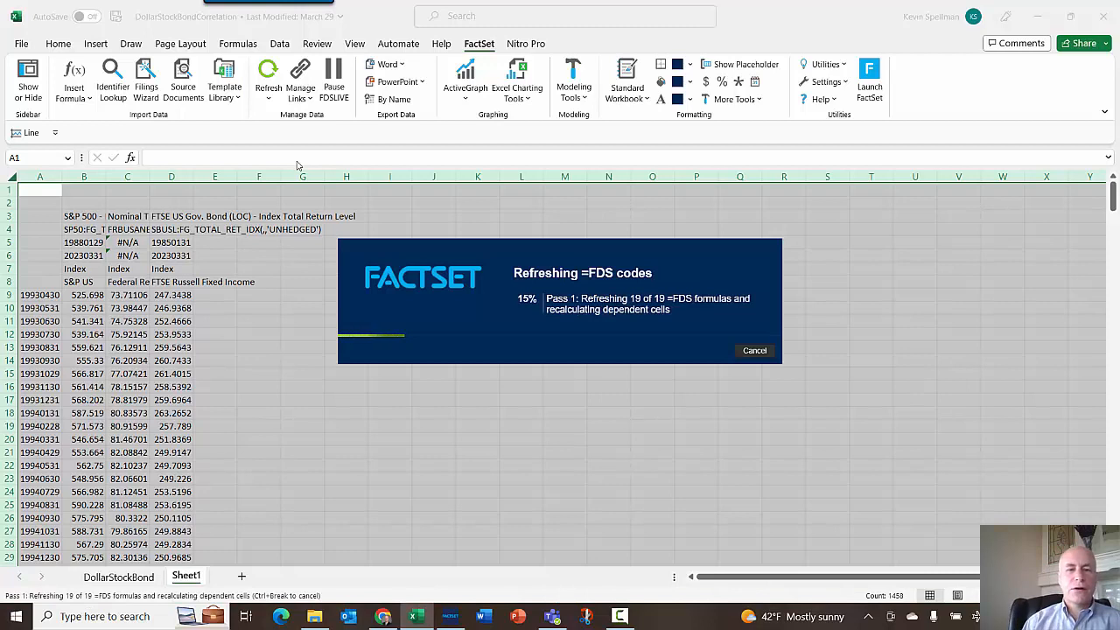
- Set the frequency argument of the S&P 500 formula in B9 to d
left_click(90, 298)
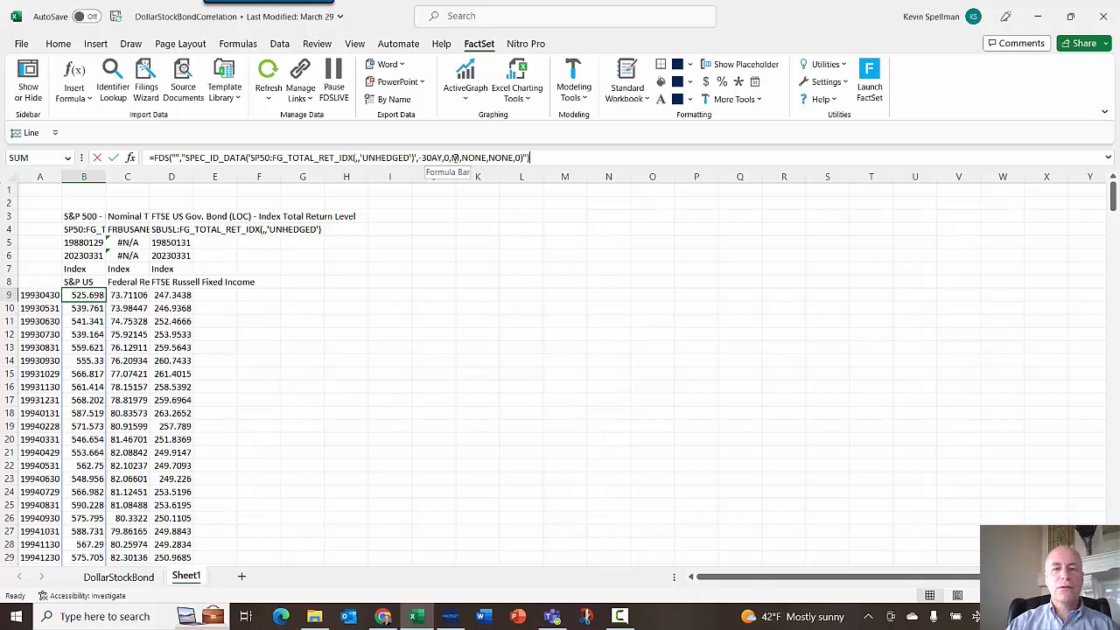
left_click(458, 158)
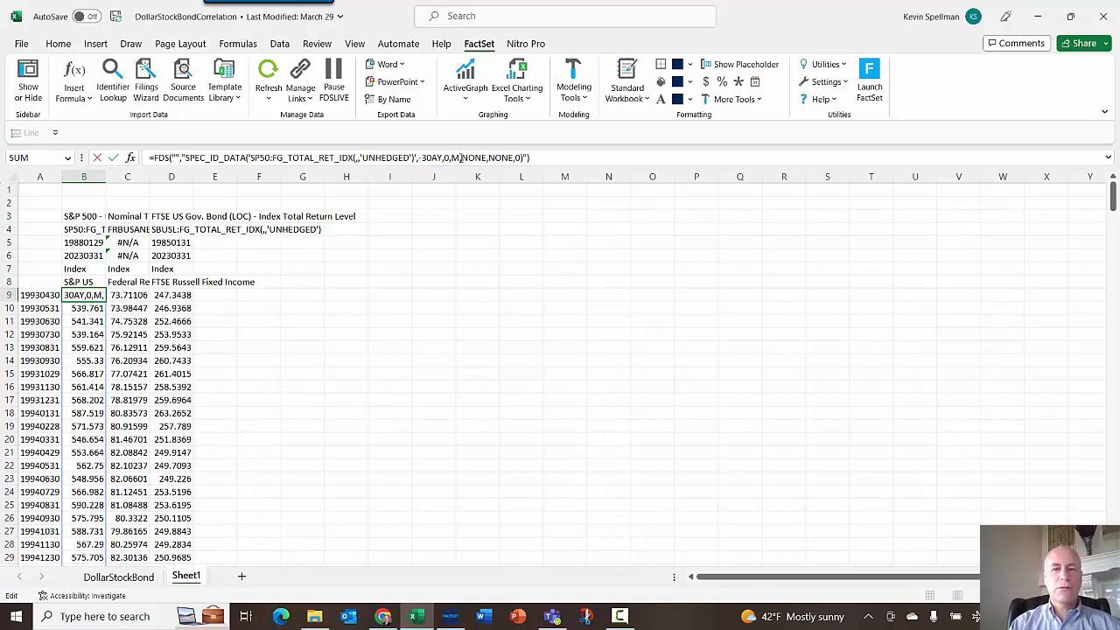
key("BackSpace")
type("s")
key("BackSpace")
type("d")
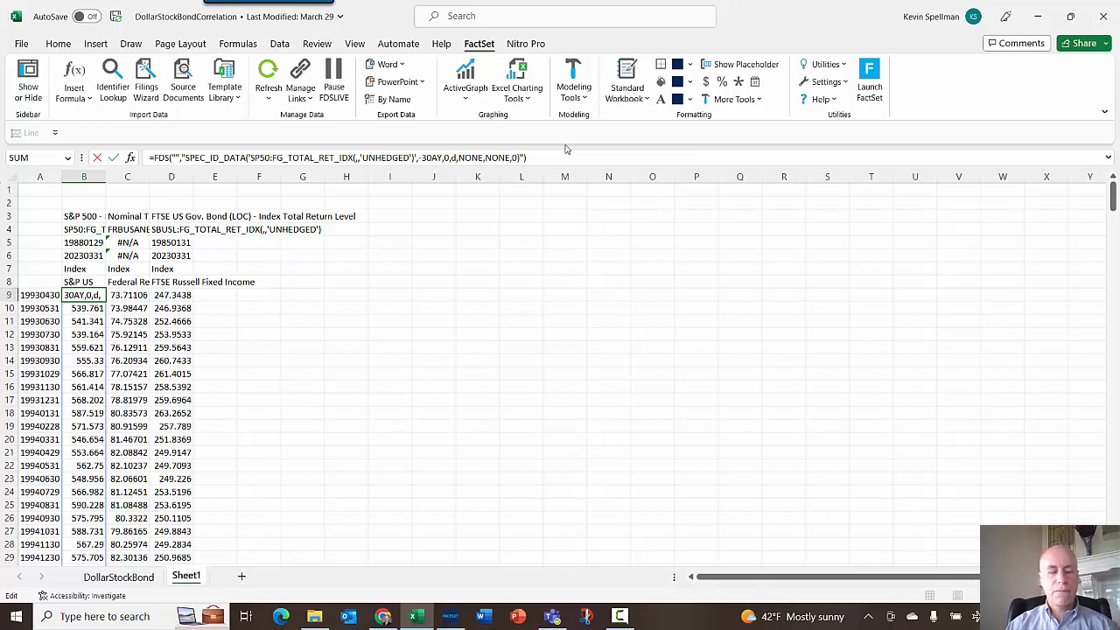
key("Return")
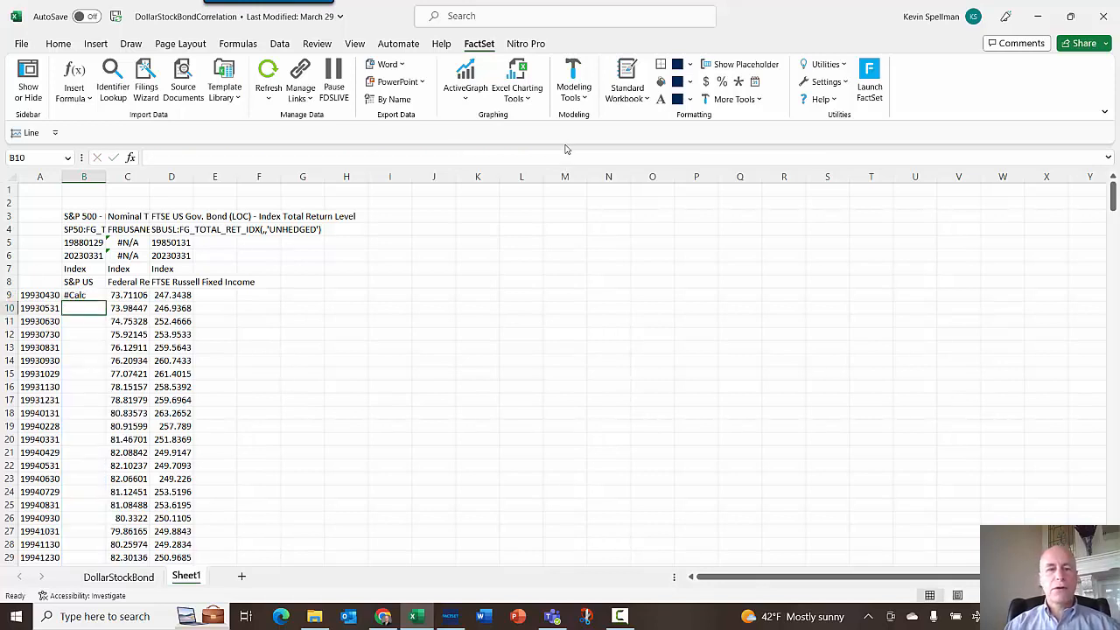
- Re-enter the S&P 500 formula and refresh the FactSet codes in column B
key("Up")
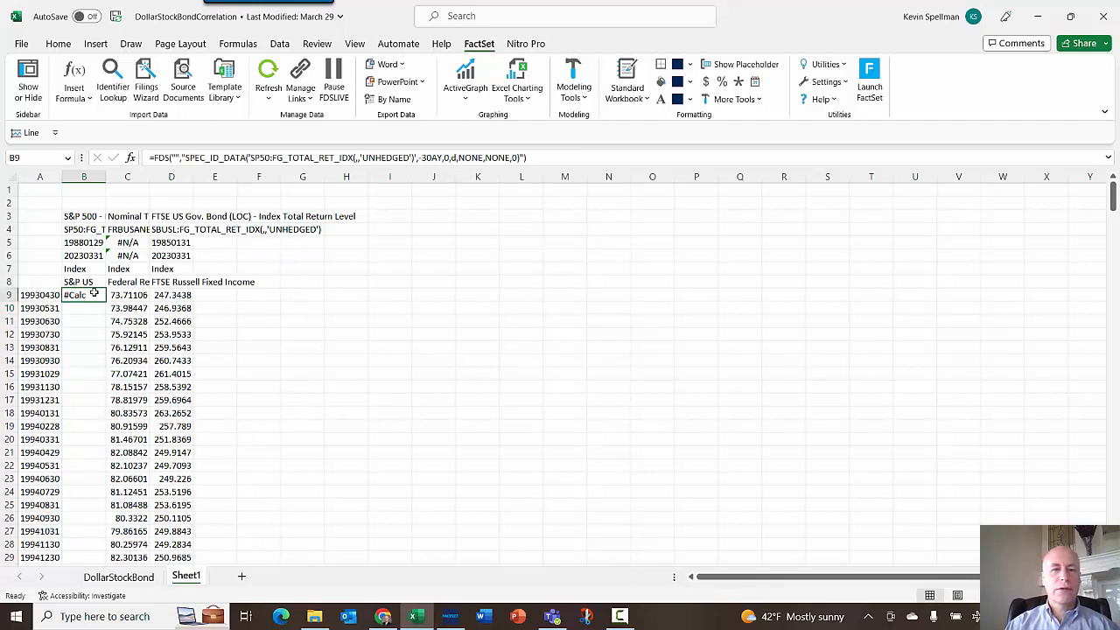
double_click(454, 158)
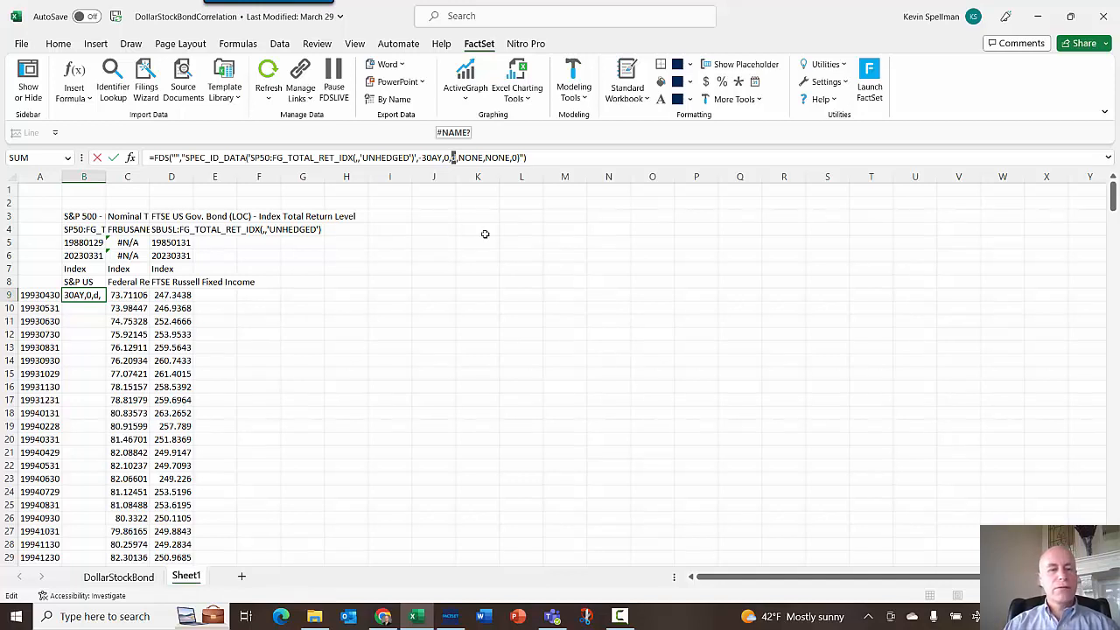
left_click(477, 269)
key("Return")
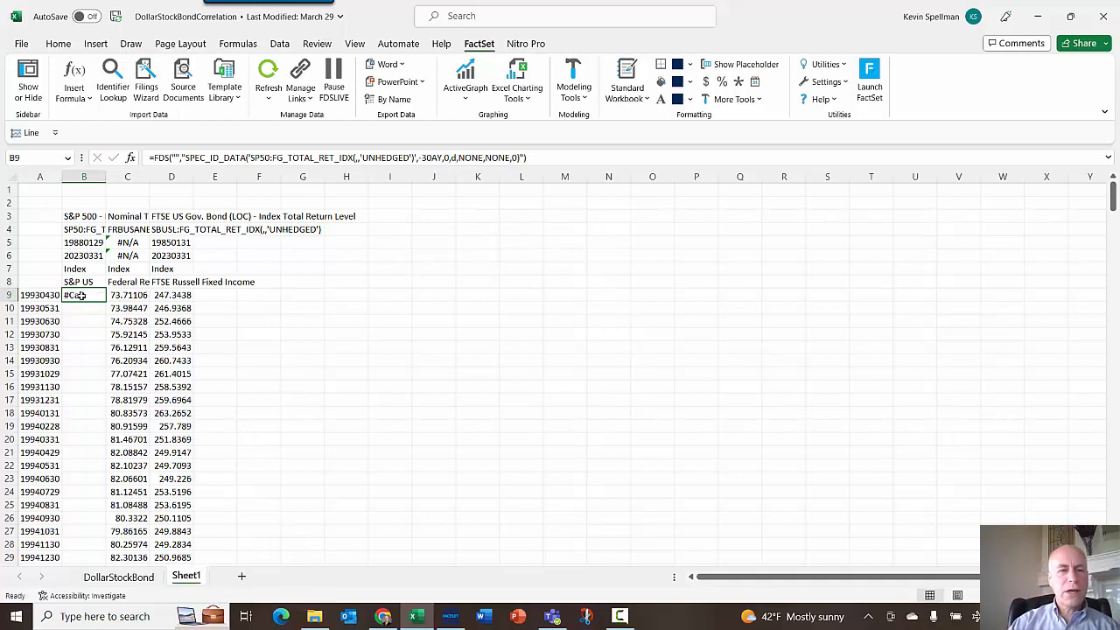
left_click(84, 178)
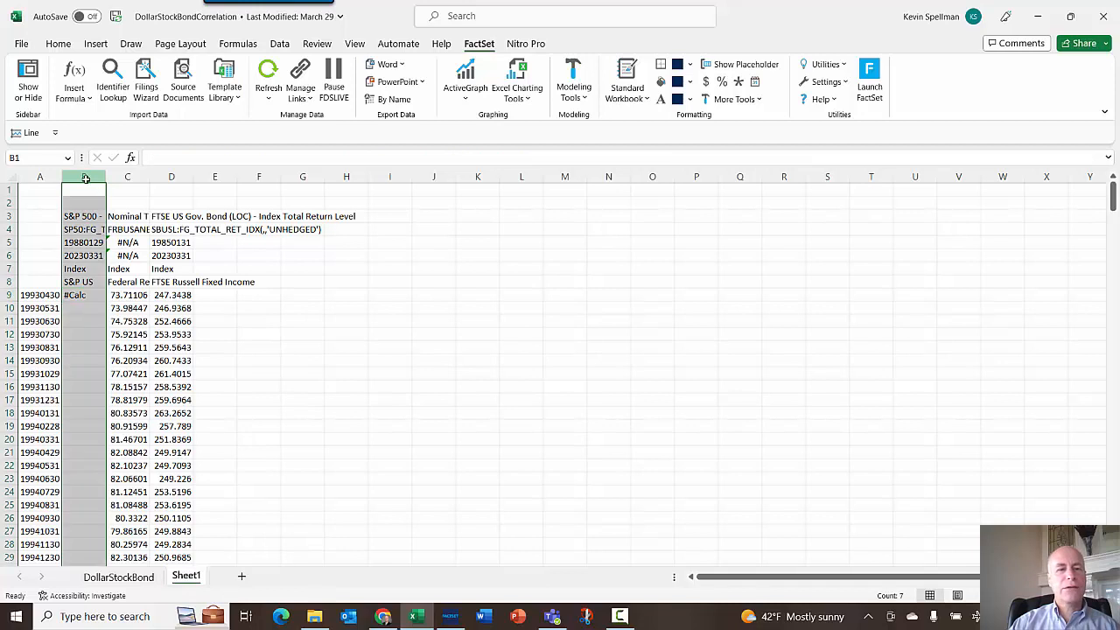
left_click(269, 91)
left_click(293, 156)
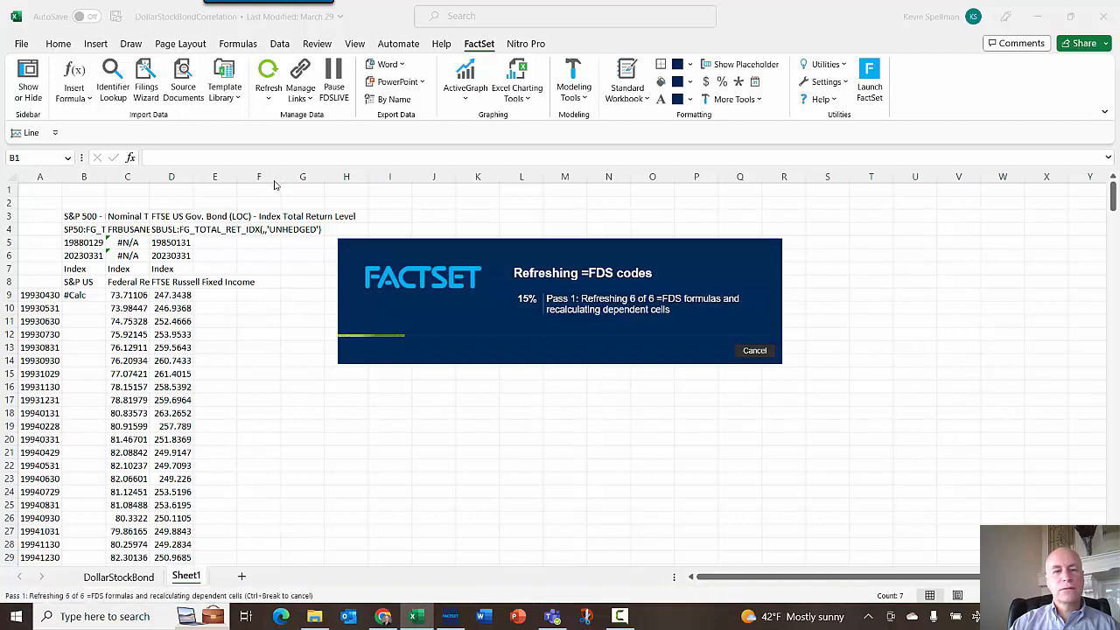
- Scroll through the S&P 500 column to examine how far its values extend against the date column
left_click(85, 295)
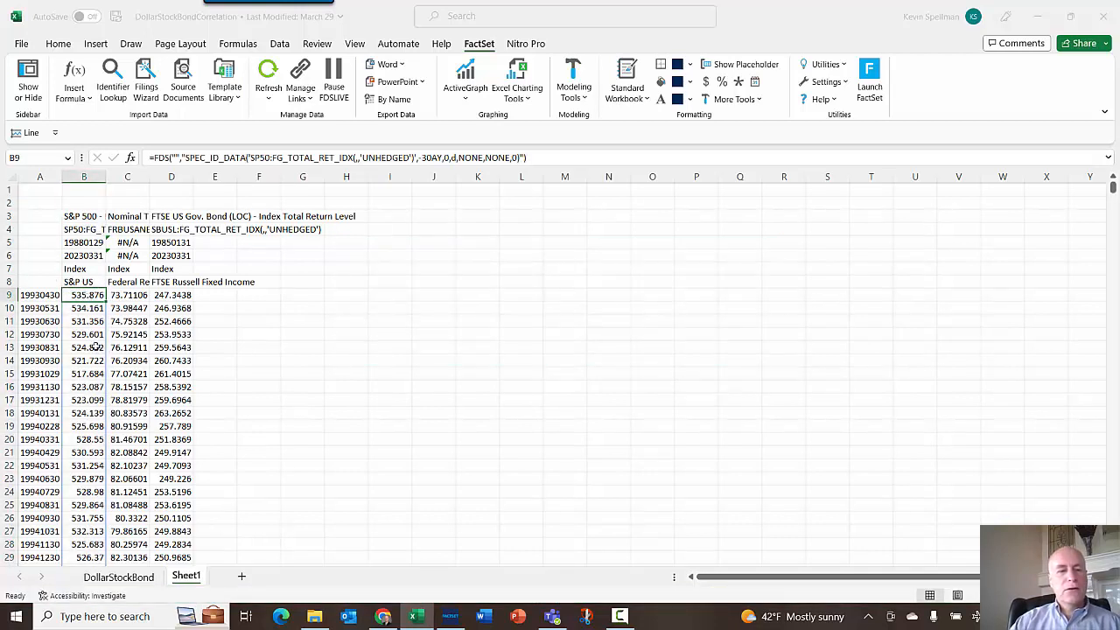
scroll(95, 348, "down", 6)
scroll(95, 348, "down", 20)
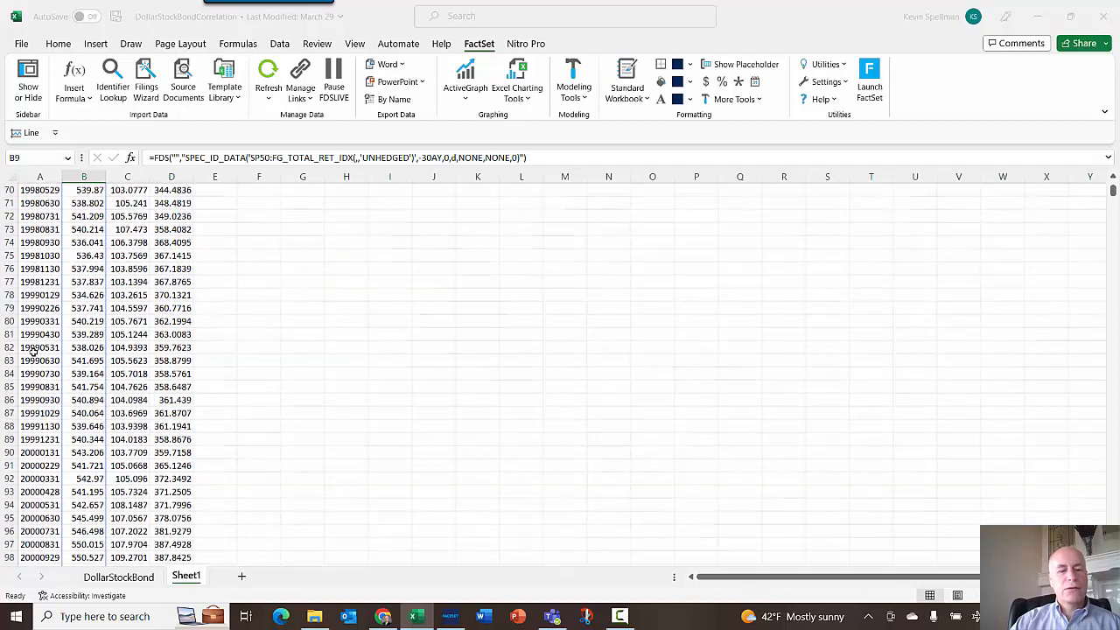
scroll(35, 350, "down", 20)
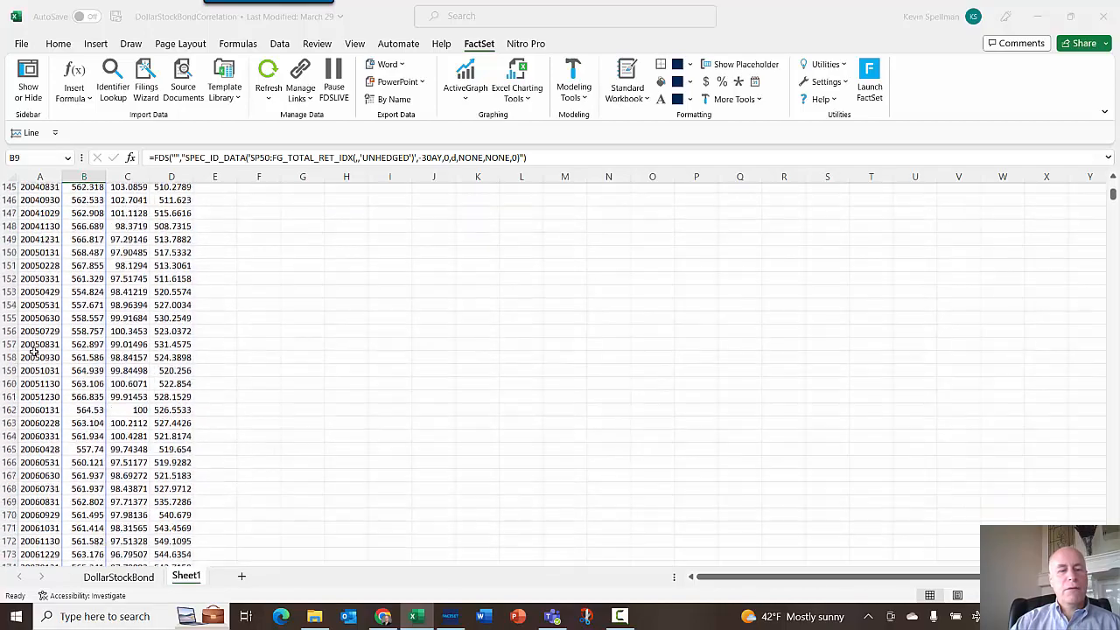
scroll(63, 346, "down", 20)
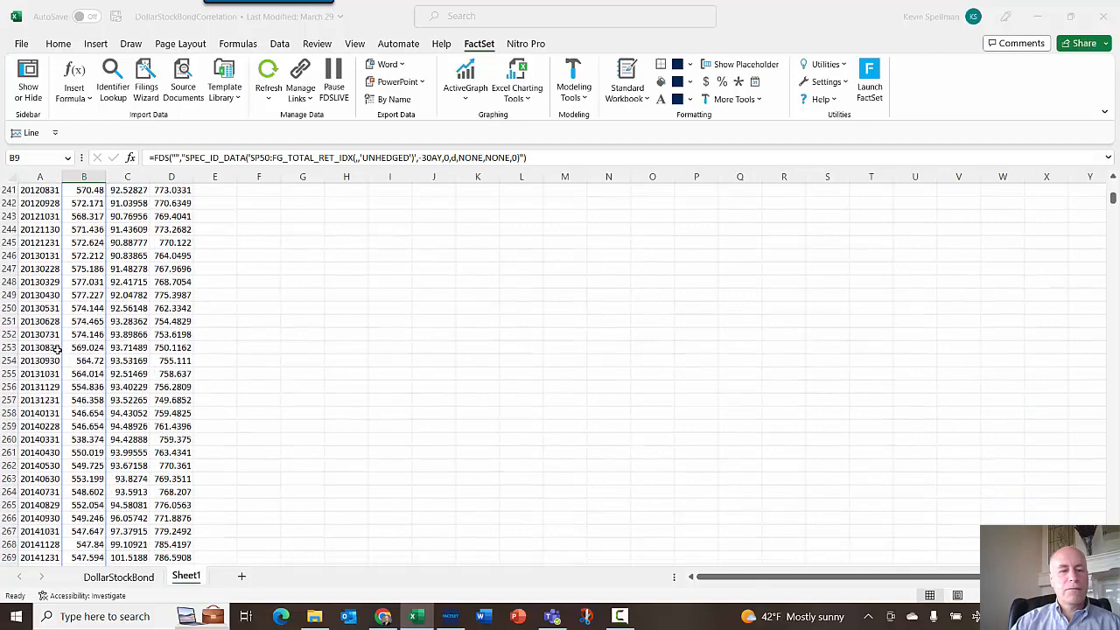
scroll(55, 347, "down", 20)
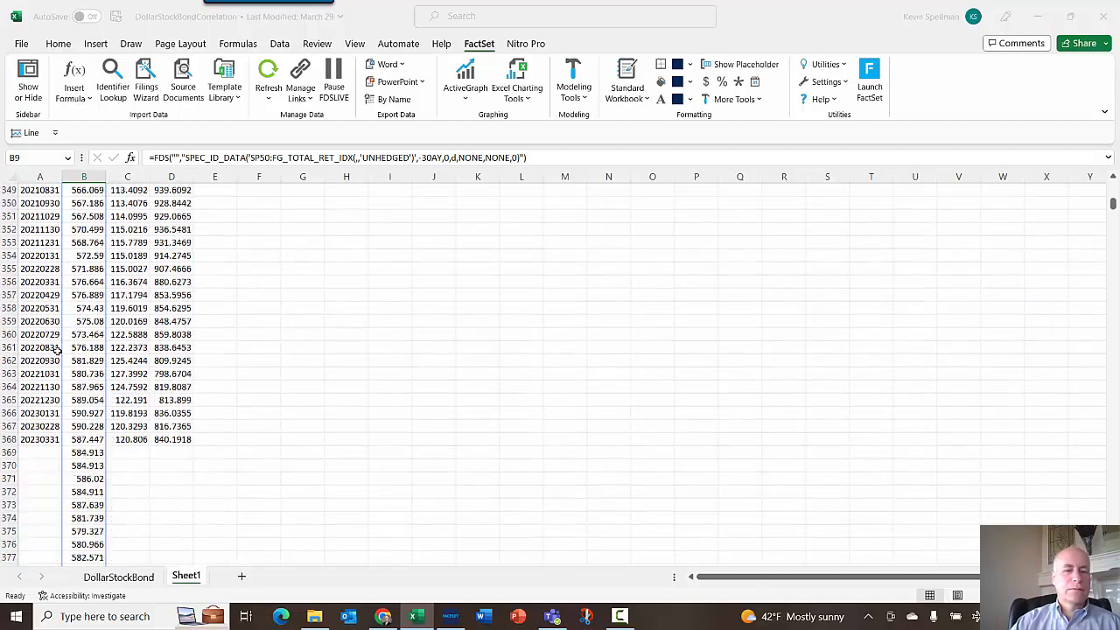
left_click(42, 244)
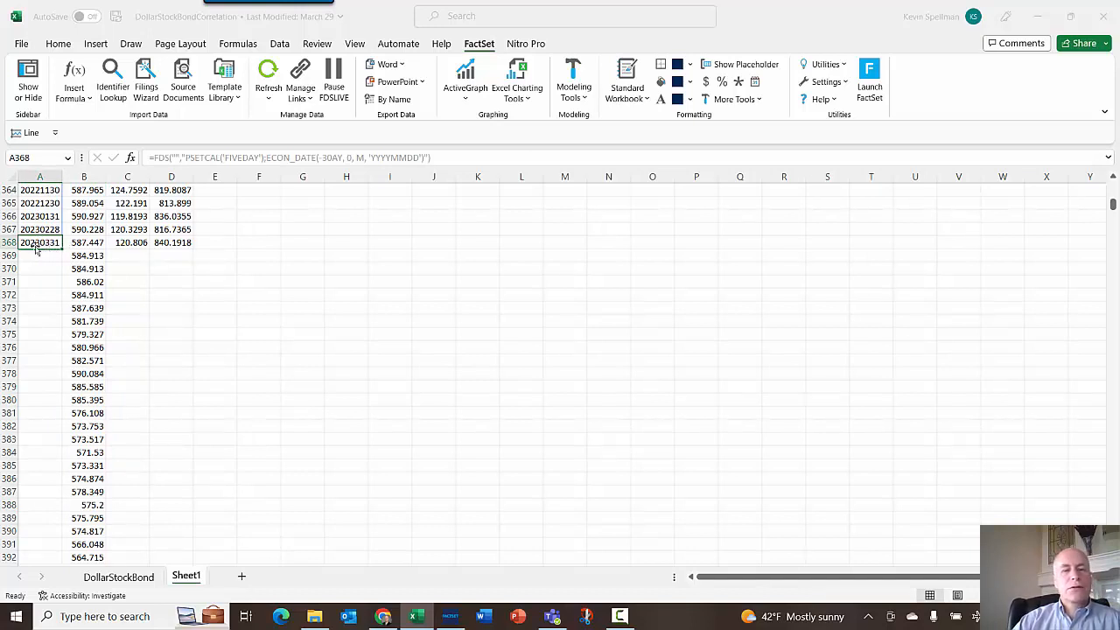
left_click(85, 254)
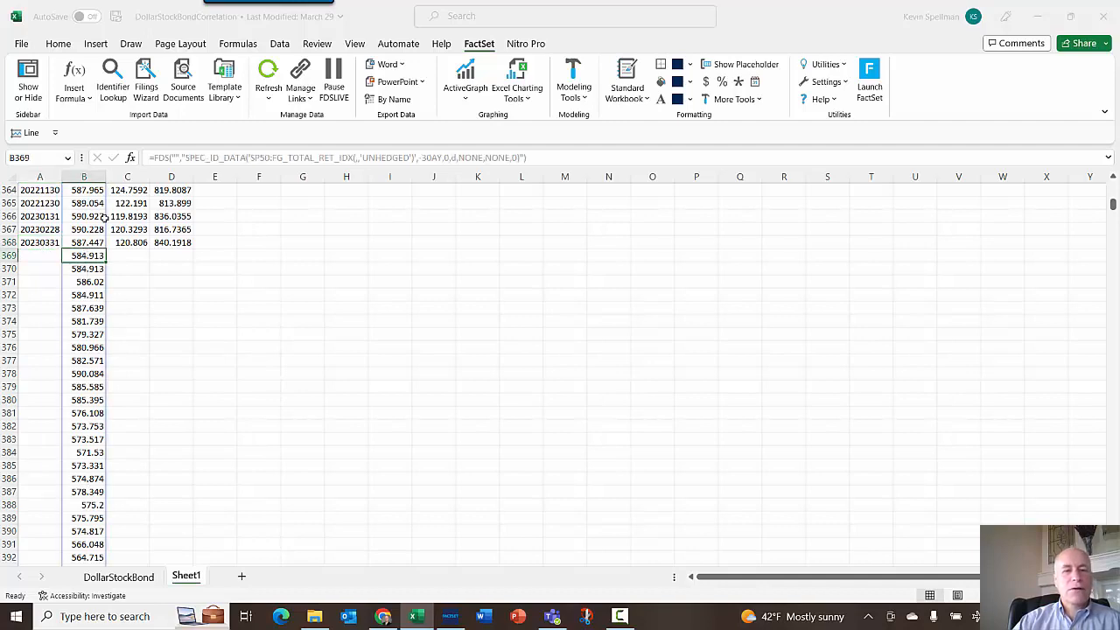
scroll(280, 278, "up", 18)
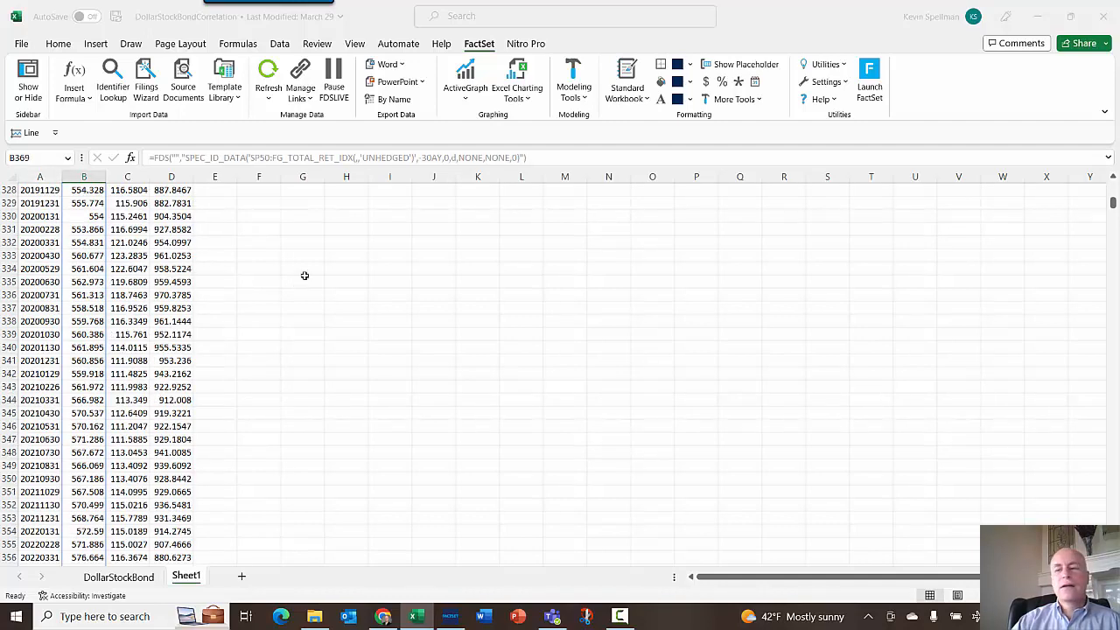
left_click_drag(1114, 203, 1113, 185)
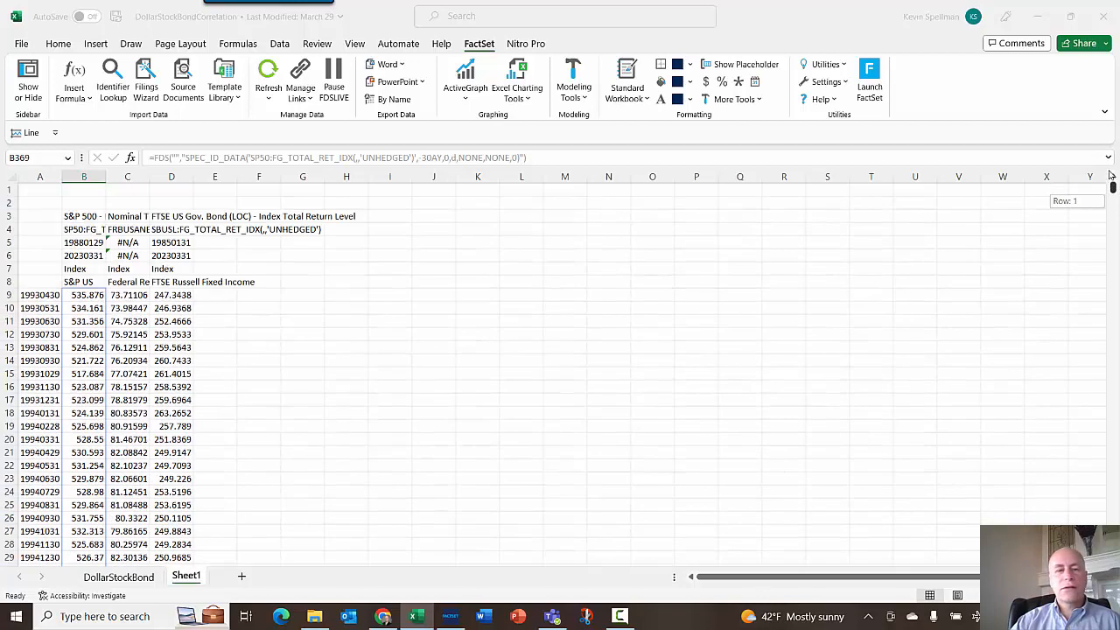
- Set the S&P 500 formula's frequency argument to m and enter it as an array formula
left_click(92, 296)
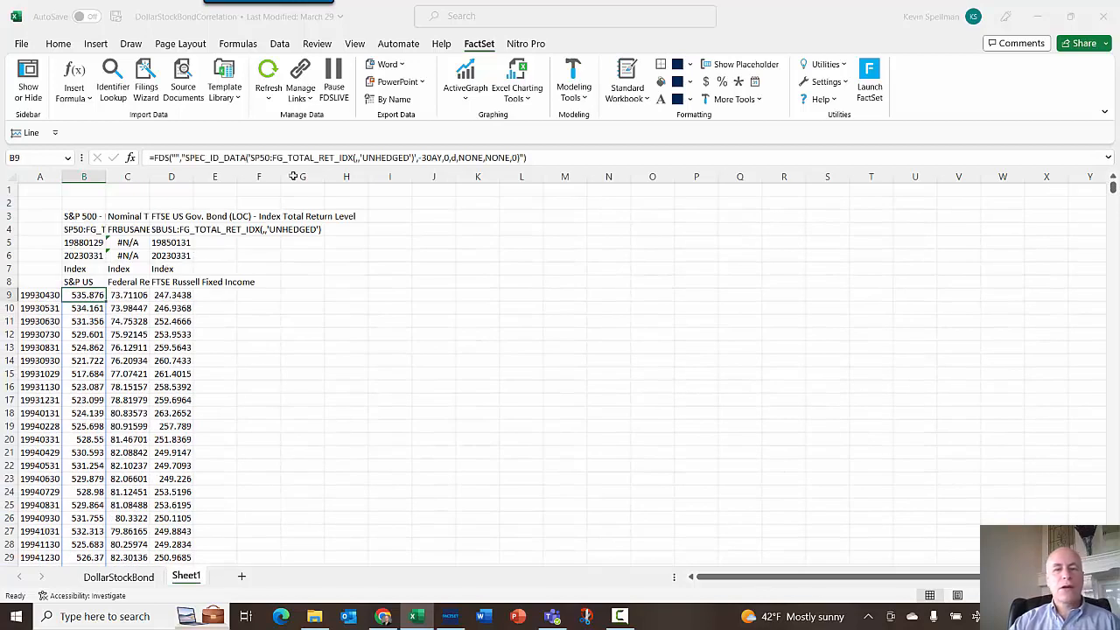
left_click(454, 157)
left_click(454, 157)
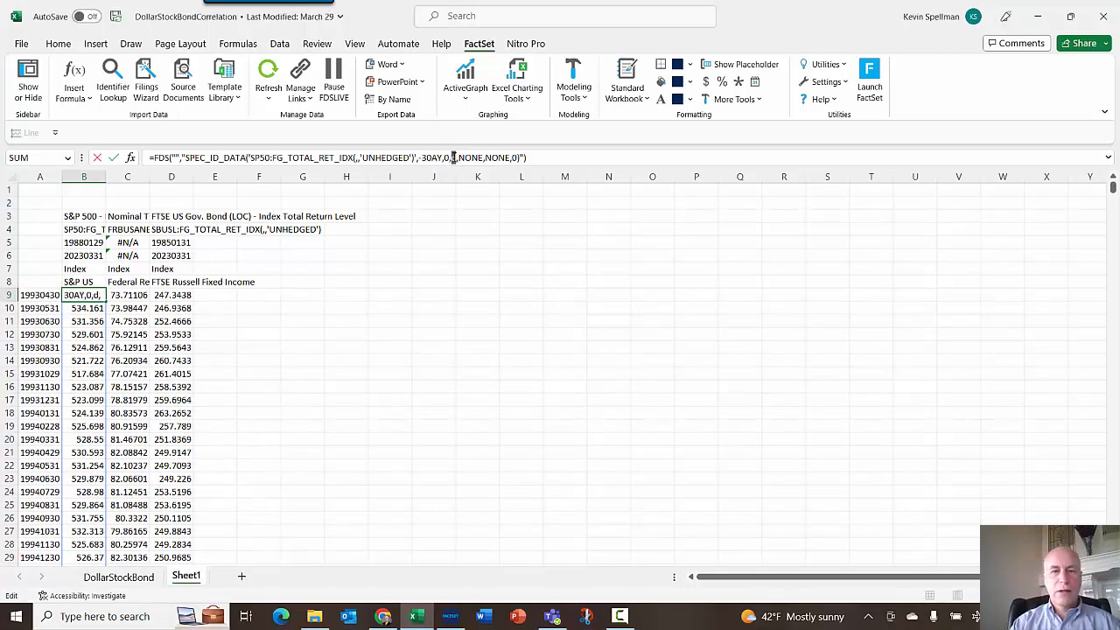
key("BackSpace")
type("m")
key("ctrl+shift+Return")
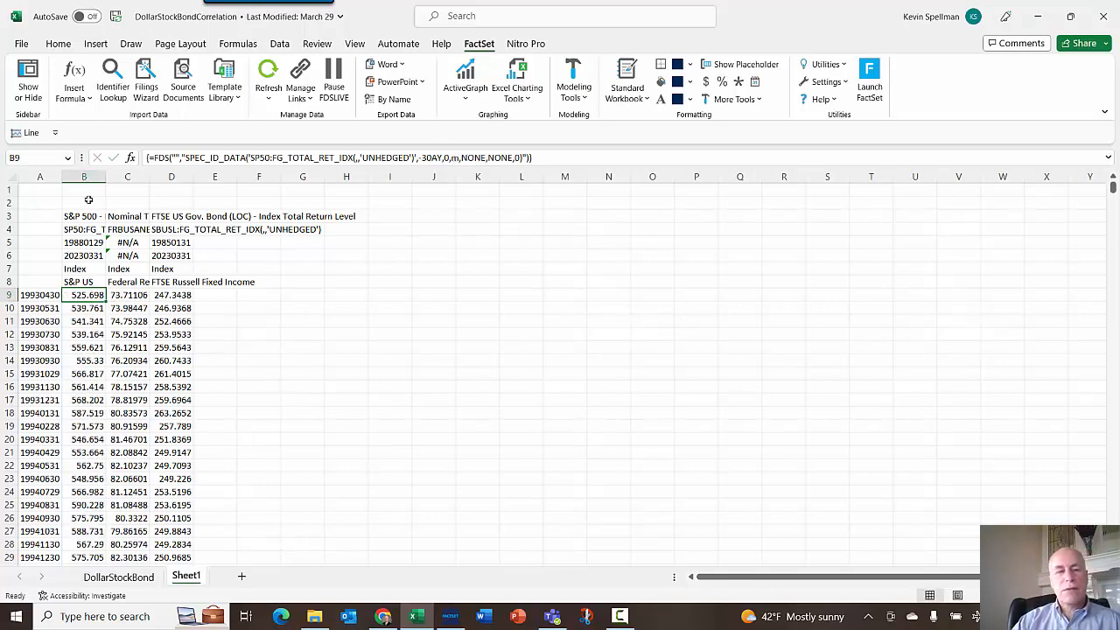
- Change the date formula's output format in A9 to 'MM/YY'
left_click(46, 297)
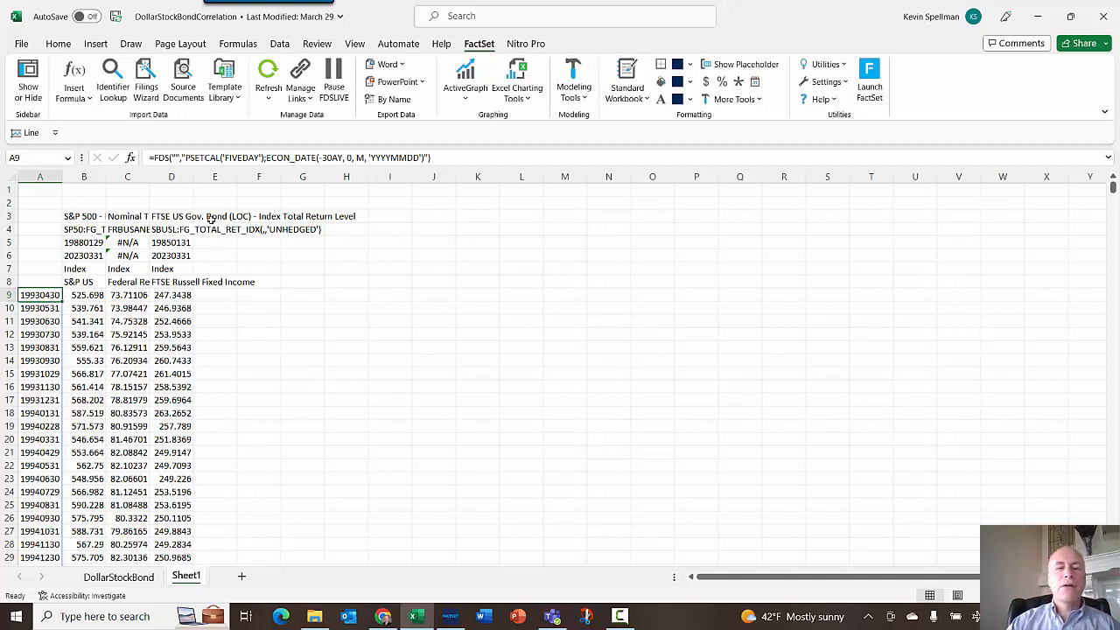
left_click(373, 159)
left_click_drag(373, 159, 391, 160)
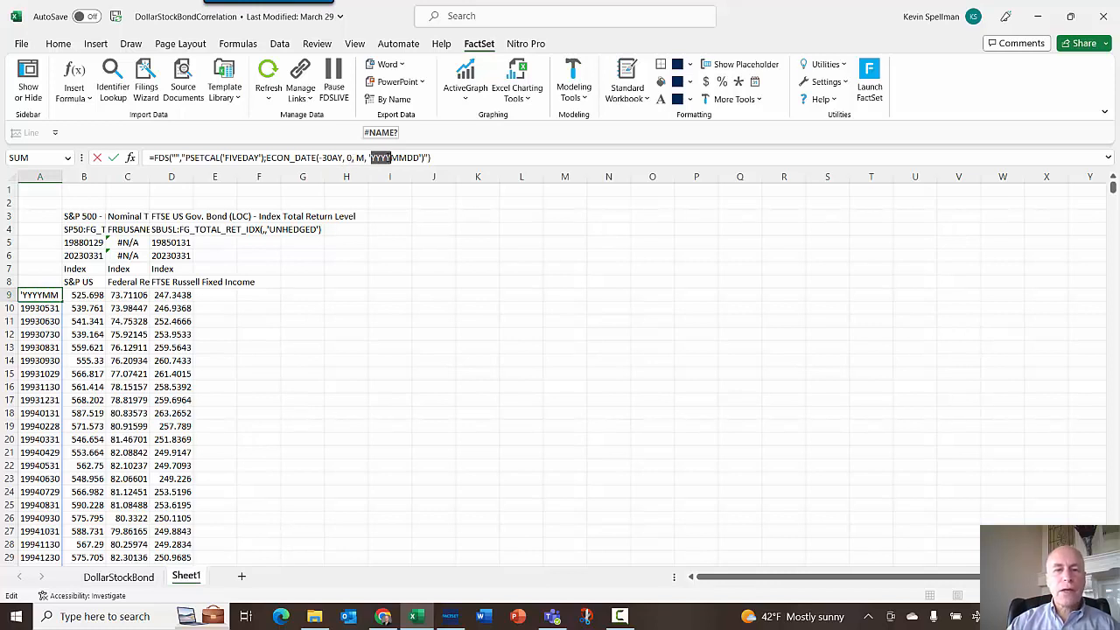
type("MM")
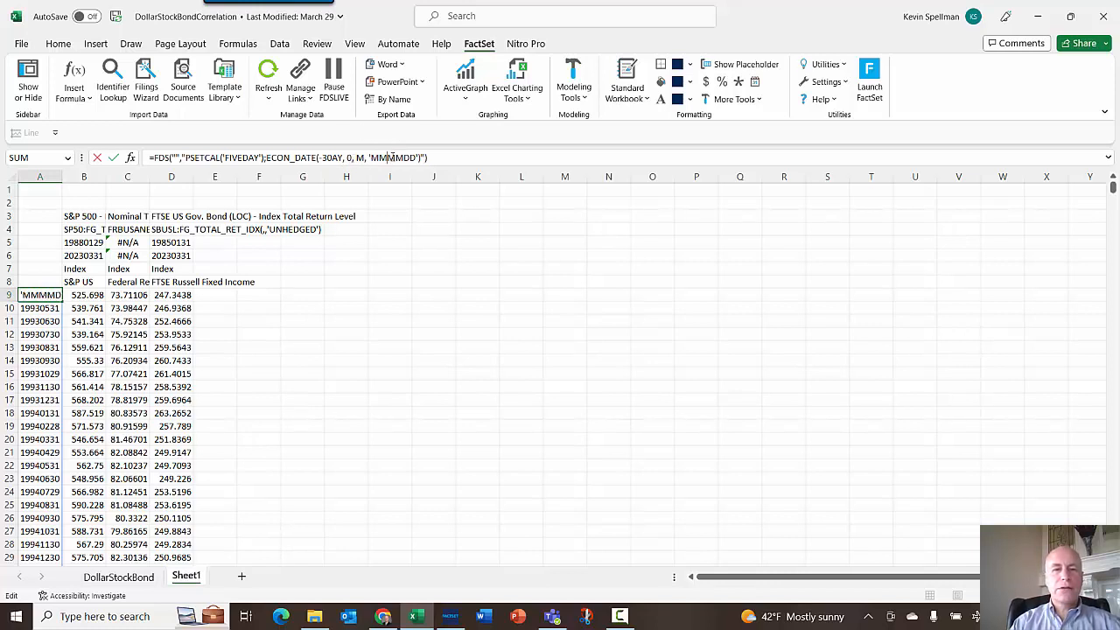
type("/")
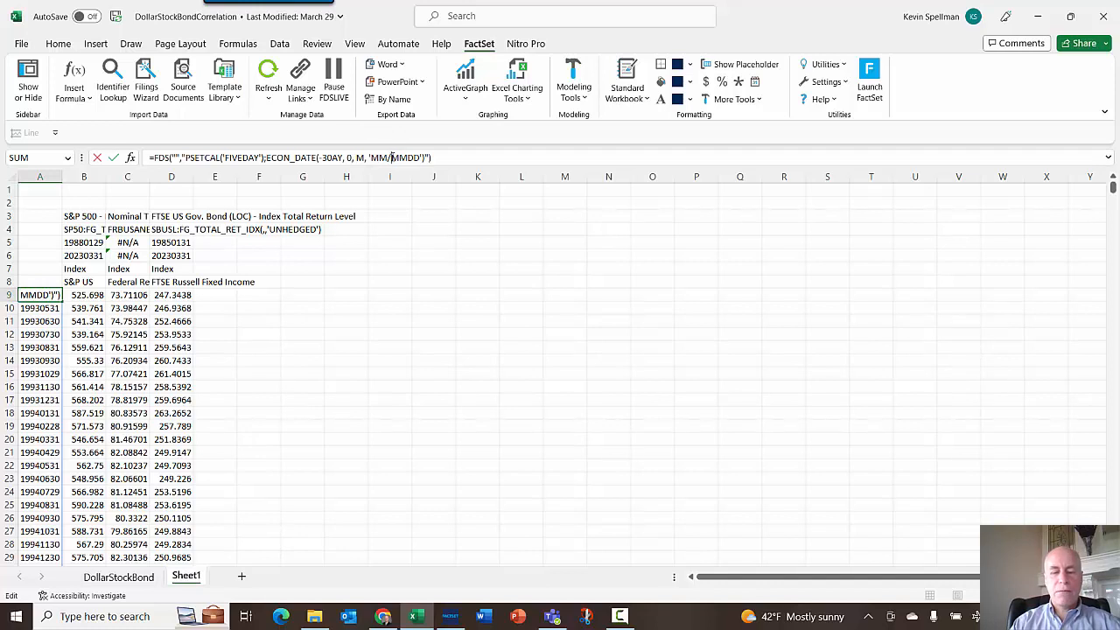
key("Delete")
key("Delete")
key("Delete")
key("Delete")
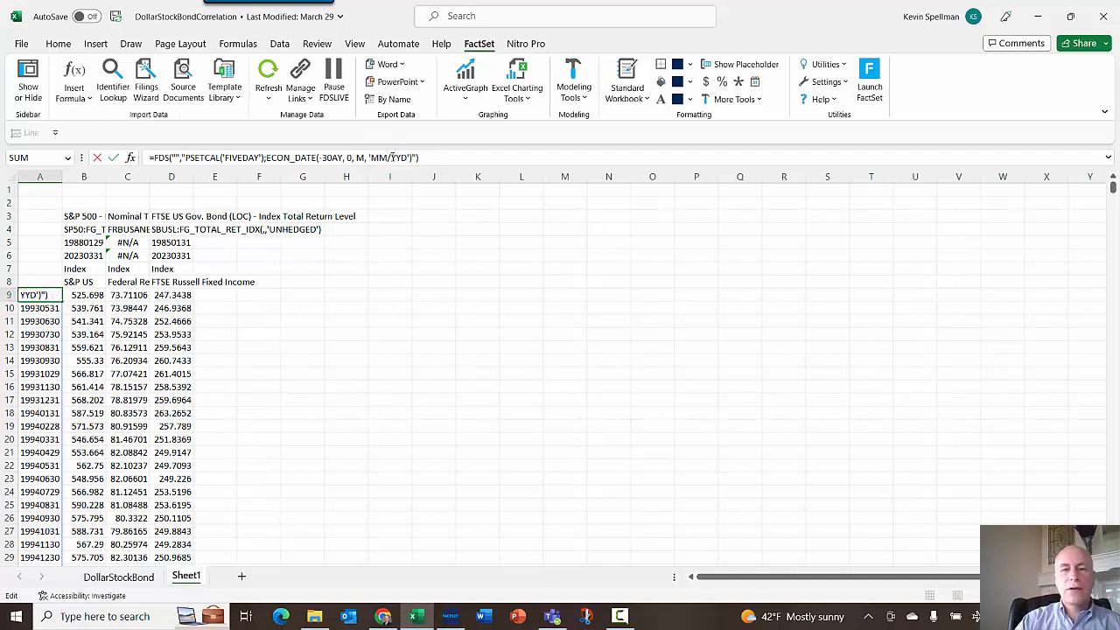
type("YY")
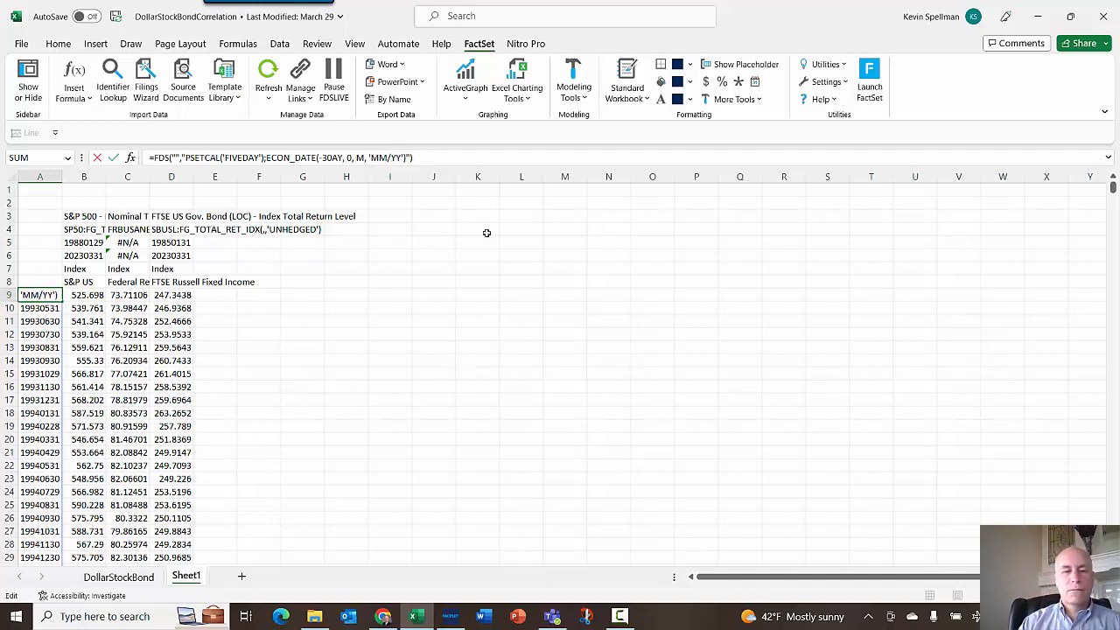
key("Return")
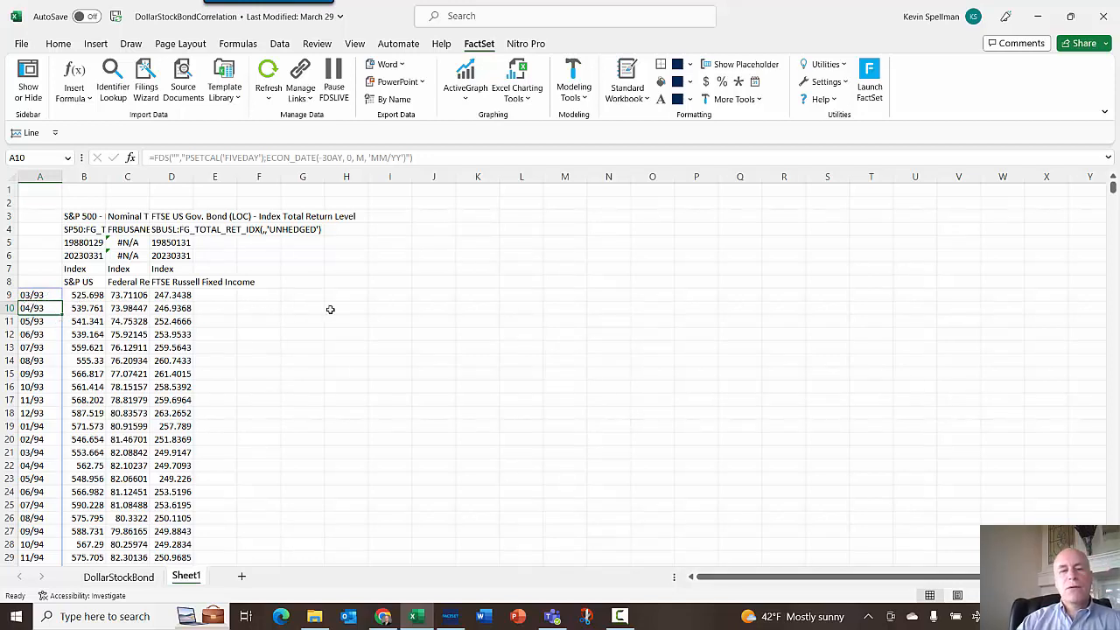
left_click(370, 307)
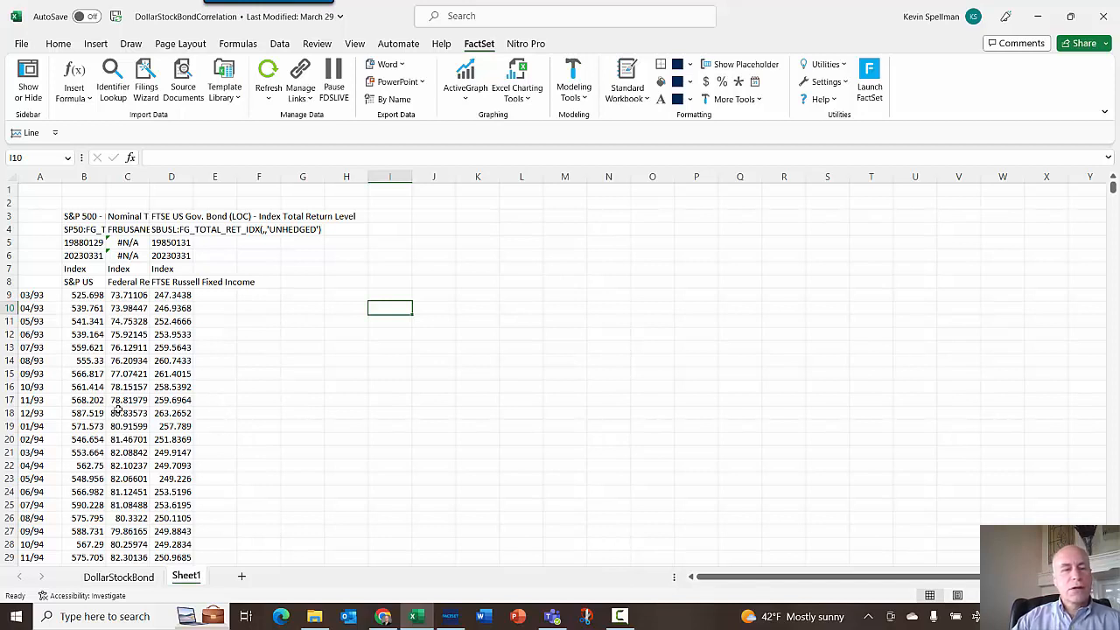
left_click(40, 295)
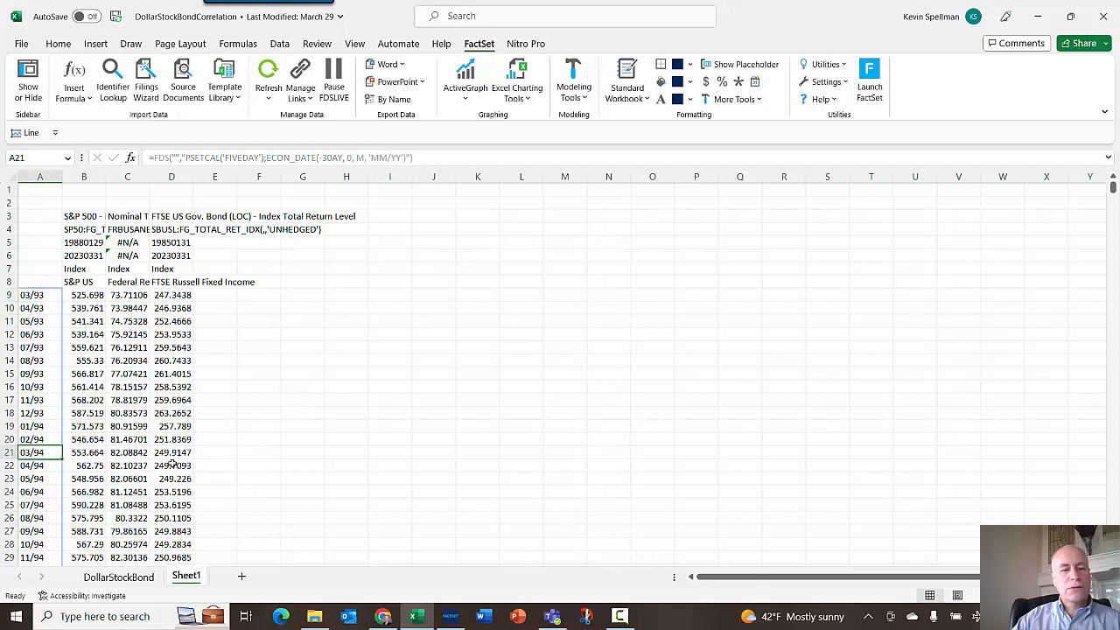
- Enter a formula in E21 dividing C21 by C9 and subtracting 1 to get the dollar index's 12-month change
left_click(215, 453)
type("=")
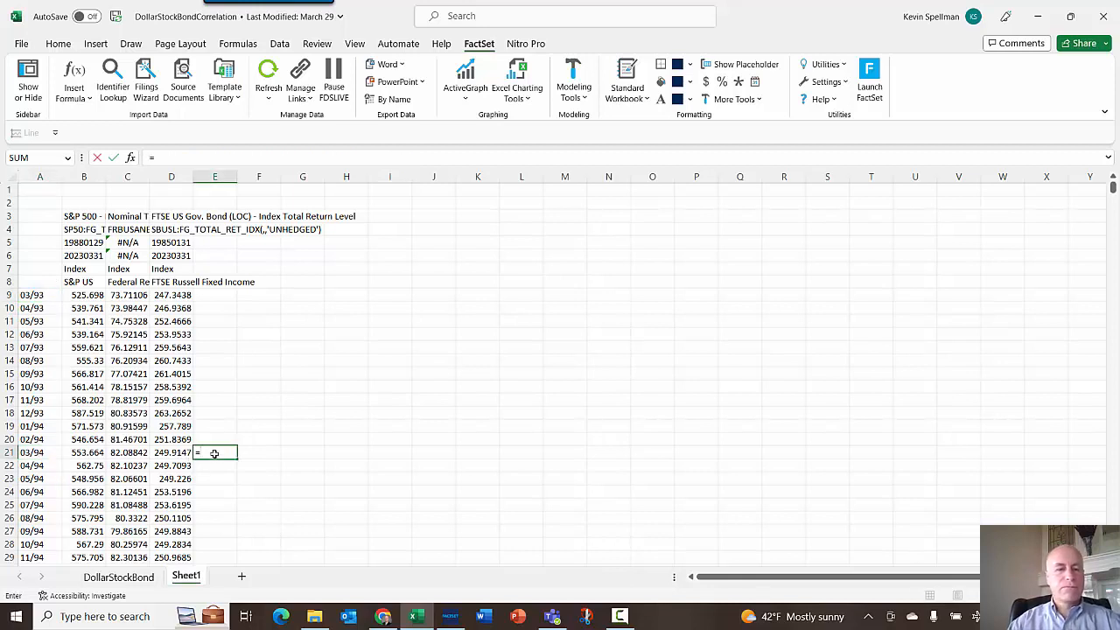
left_click(133, 452)
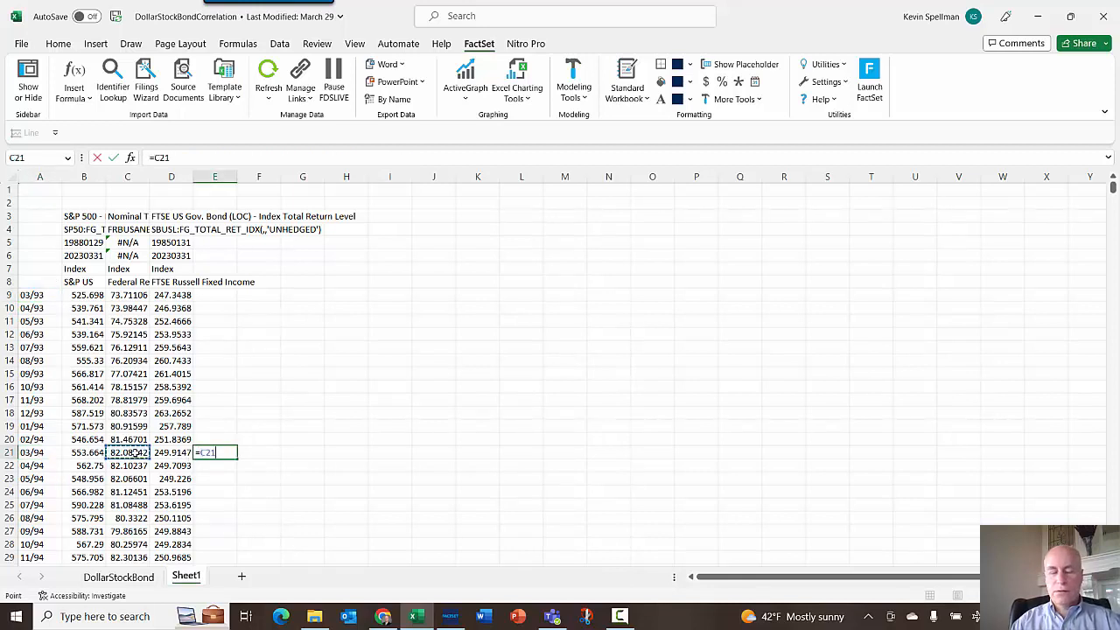
type("/")
left_click(138, 296)
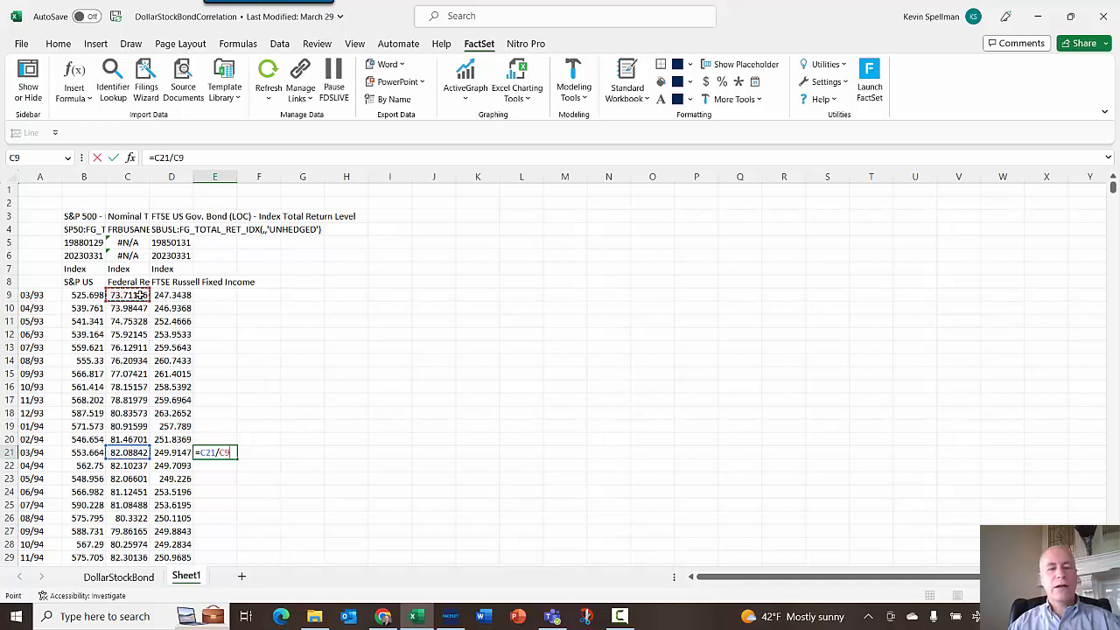
type("-")
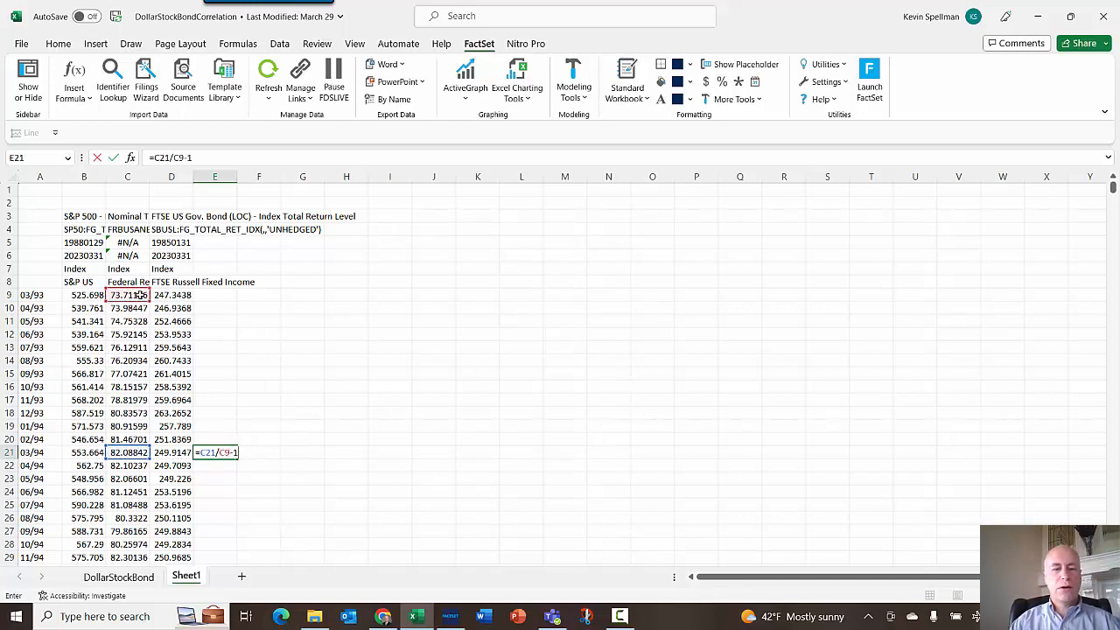
type("1")
key("Return")
- Format E21 as a percentage with one decimal and fill the formula down column E
left_click(221, 453)
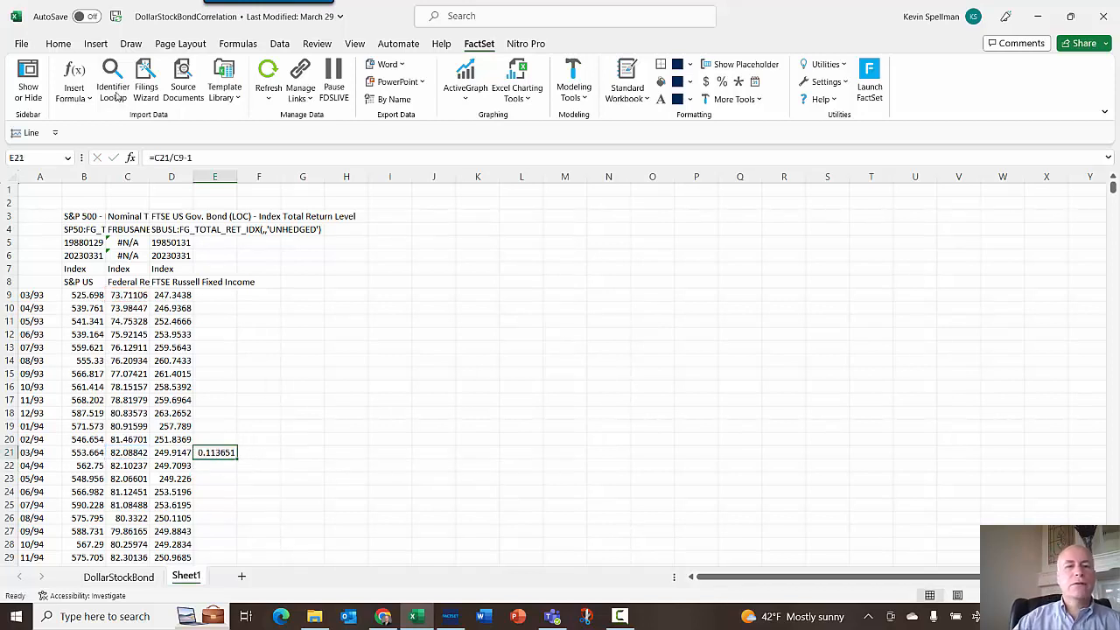
left_click(60, 45)
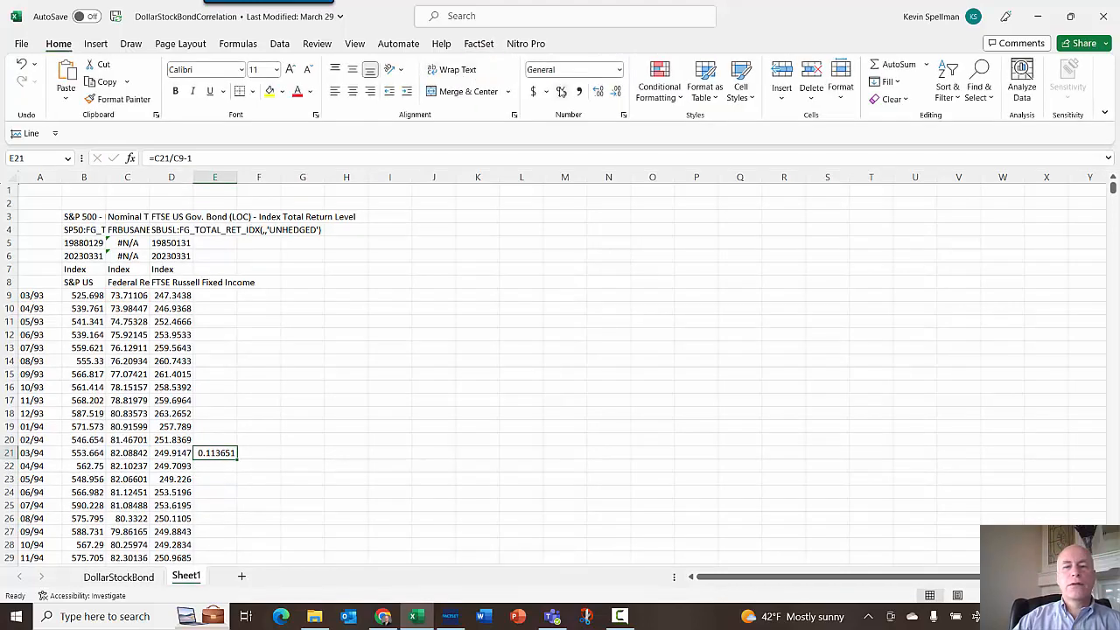
left_click(561, 91)
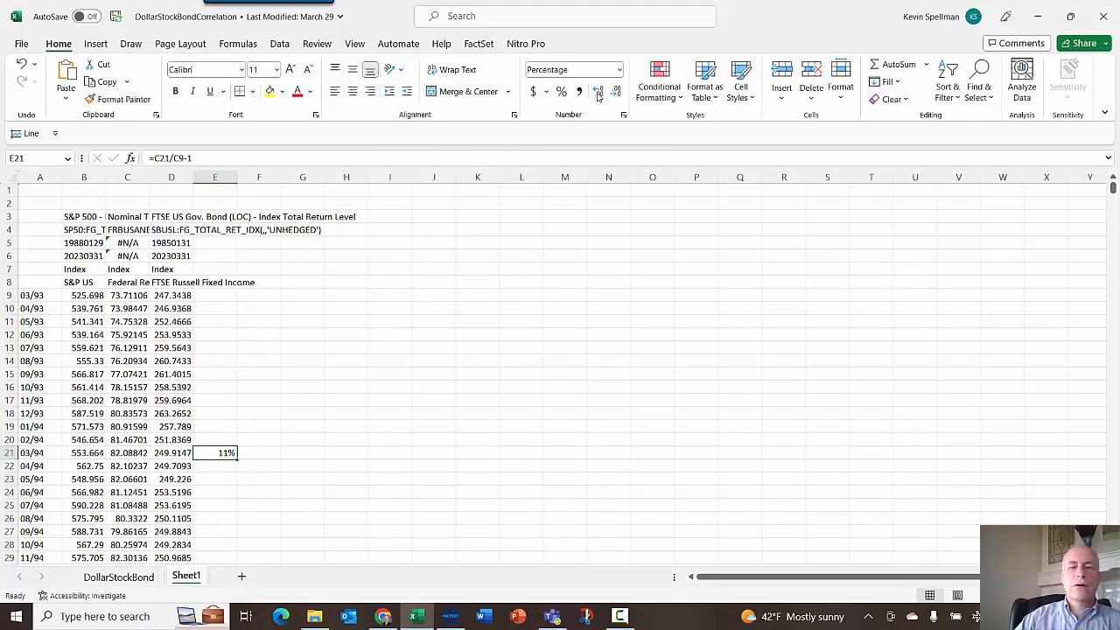
left_click(597, 92)
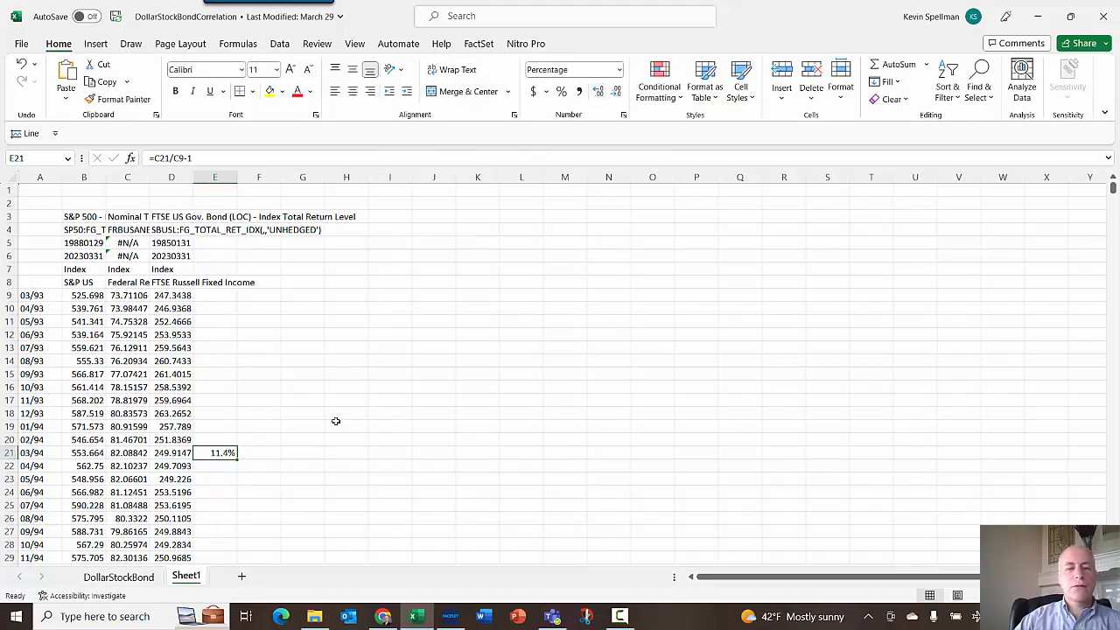
double_click(236, 456)
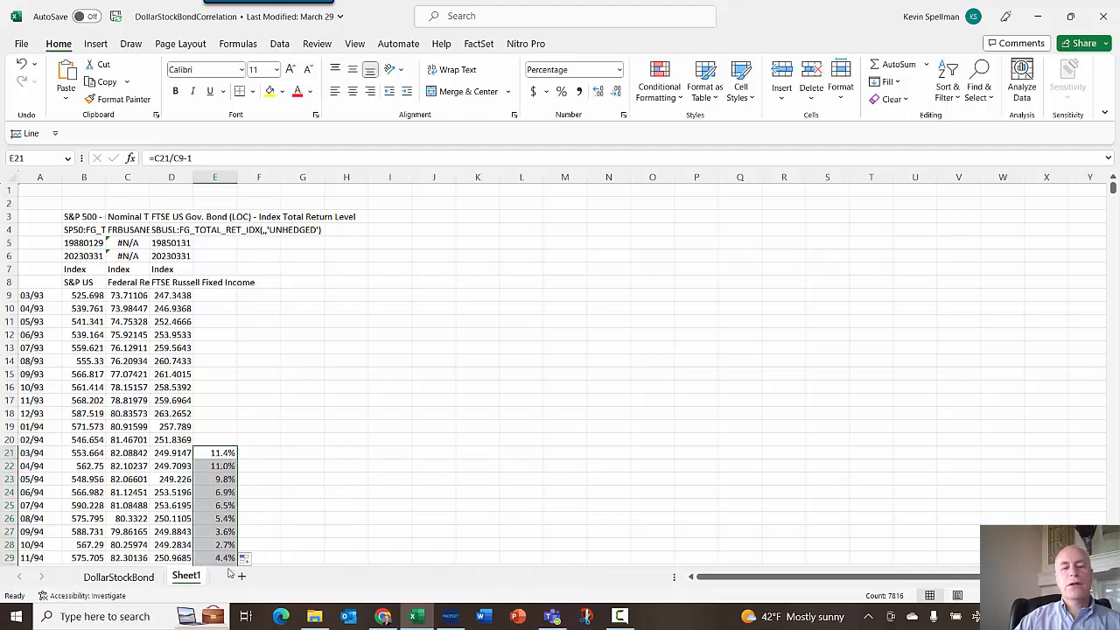
scroll(413, 449, "down", 20)
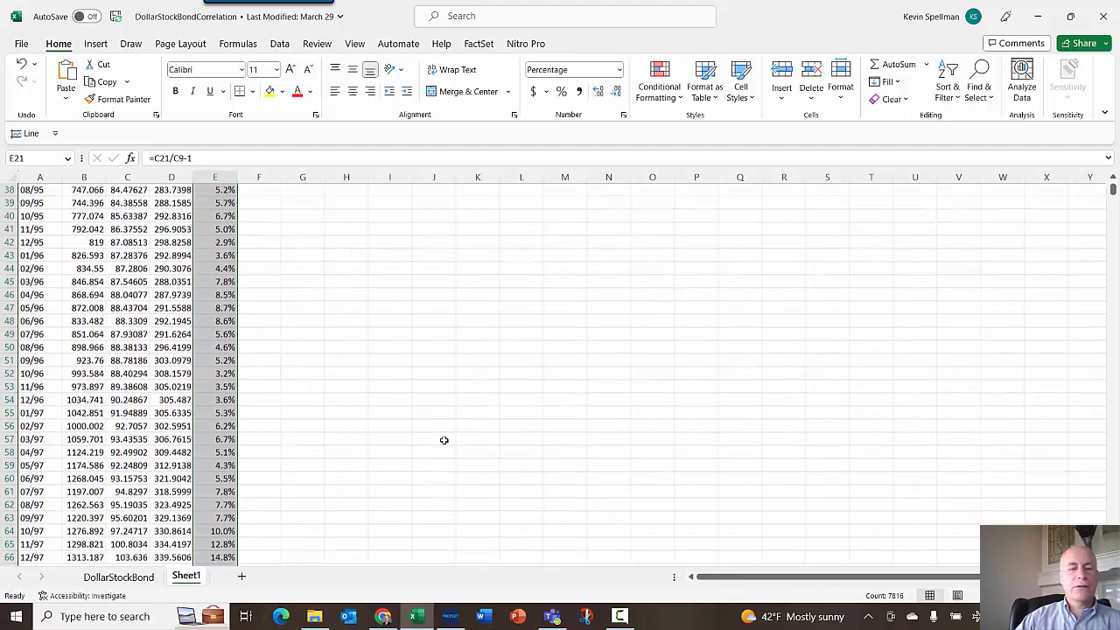
scroll(444, 438, "down", 20)
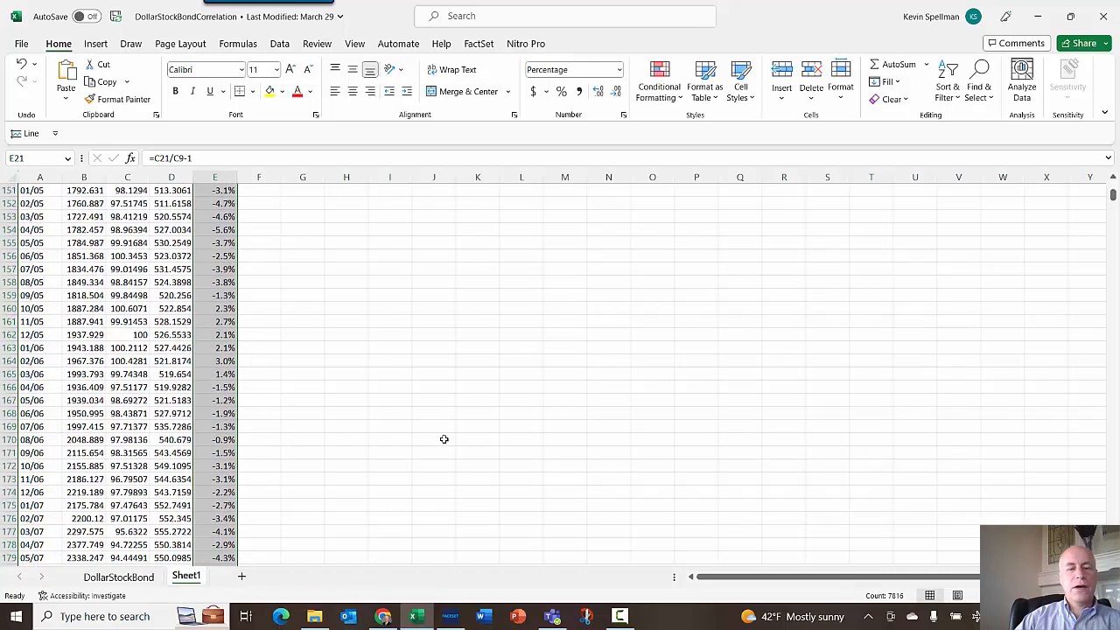
scroll(444, 438, "down", 20)
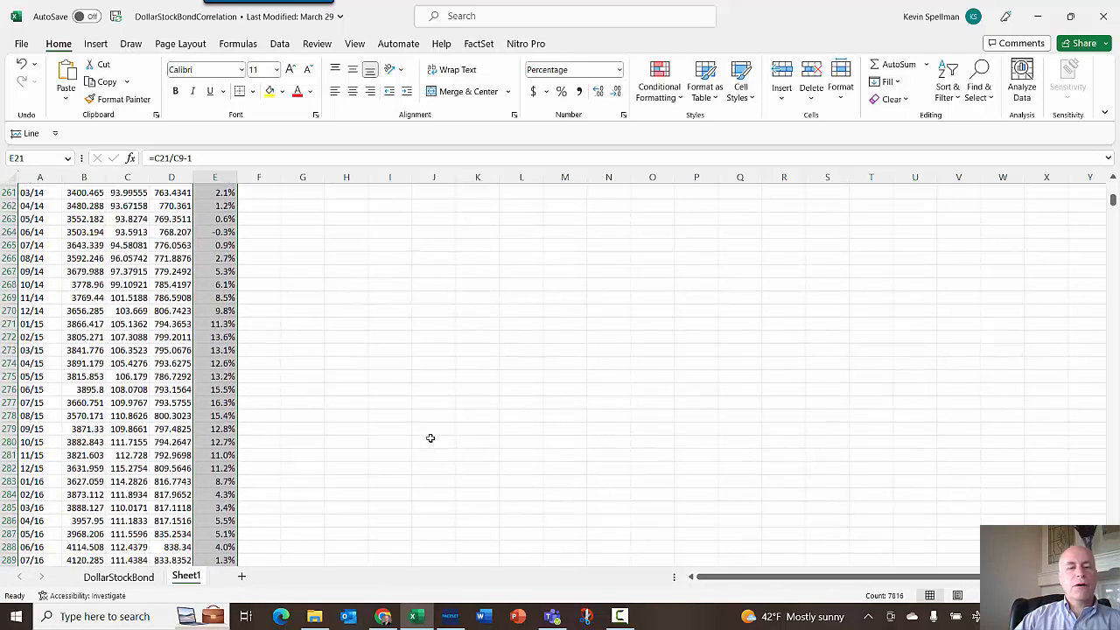
scroll(414, 436, "down", 12)
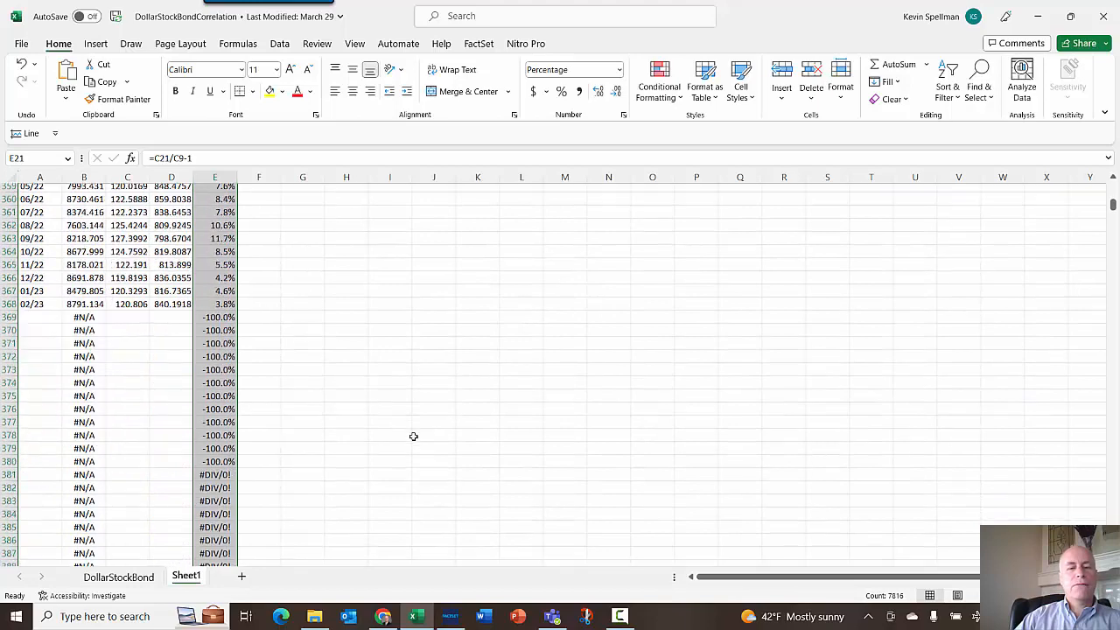
left_click_drag(55, 299, 219, 298)
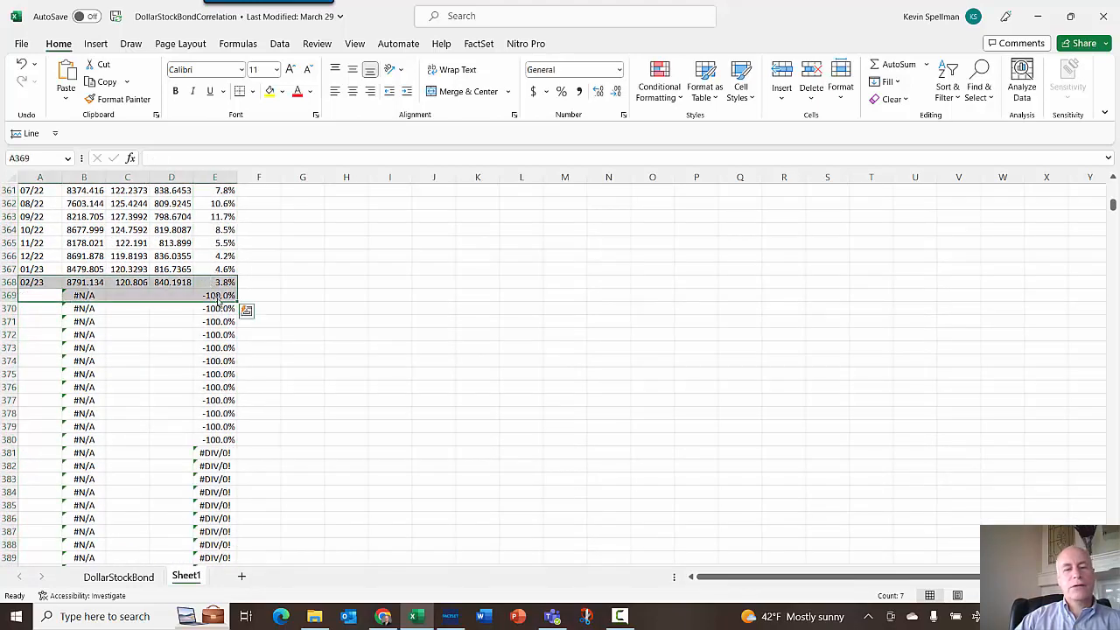
left_click(179, 280)
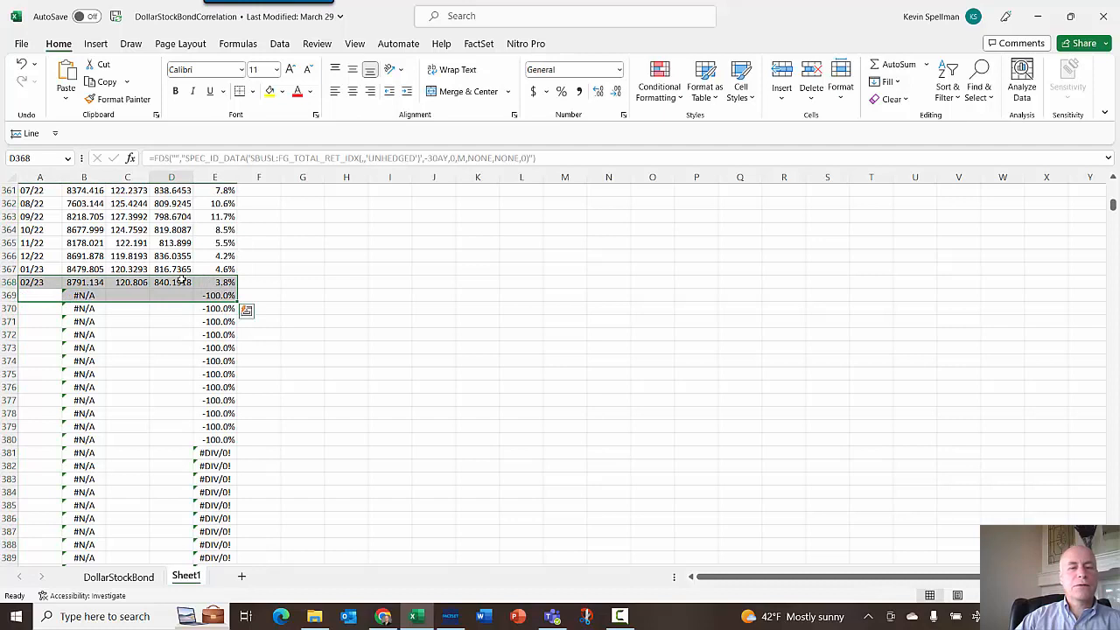
left_click(77, 296)
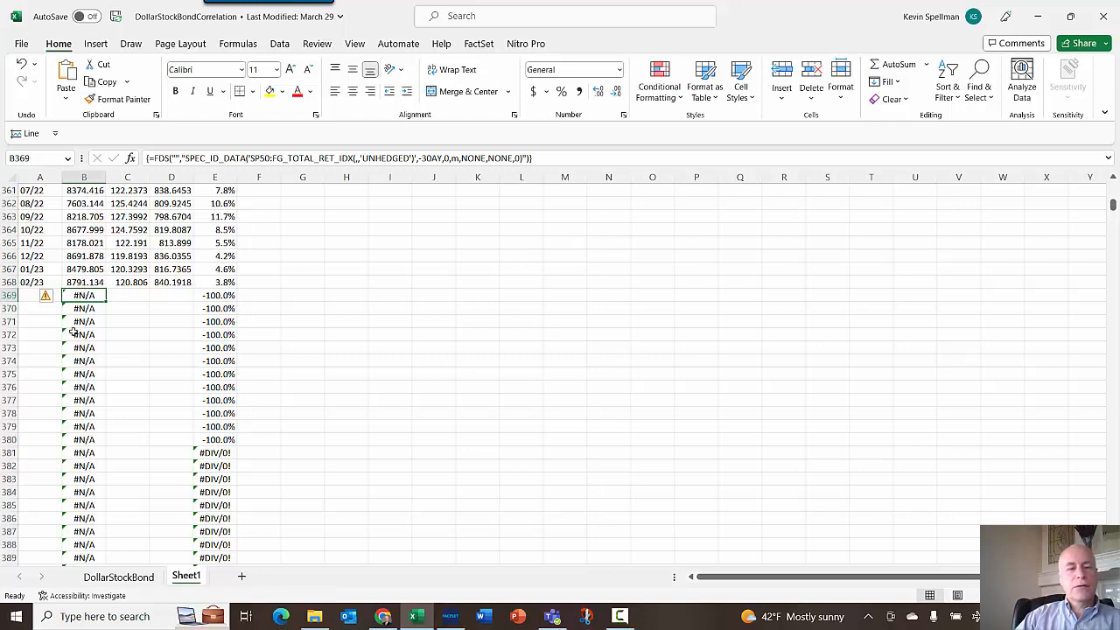
left_click(215, 280)
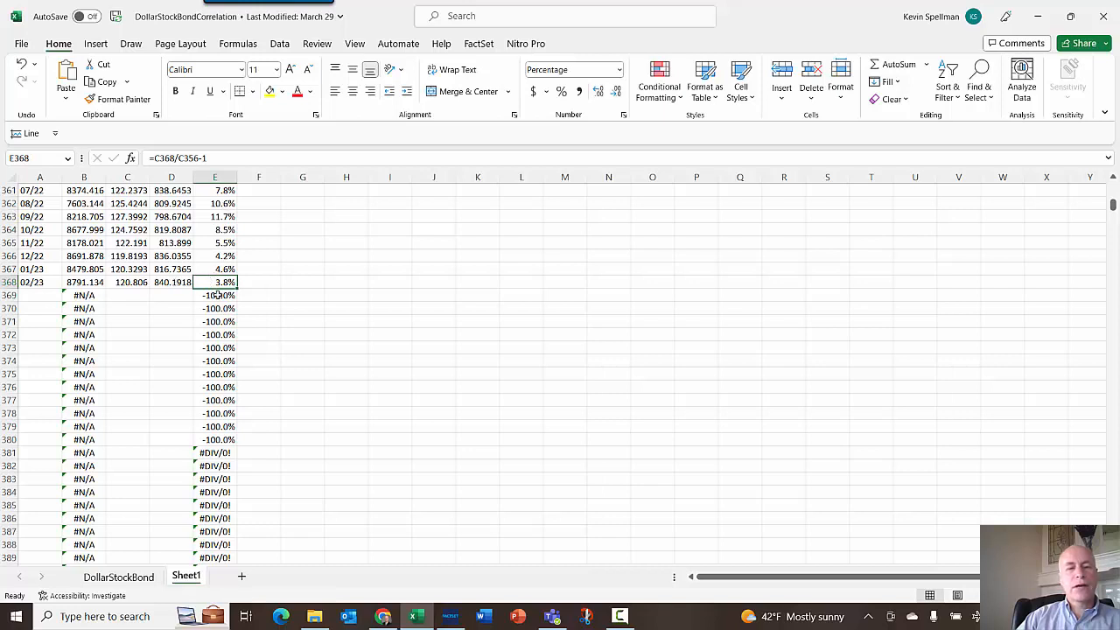
left_click(9, 294)
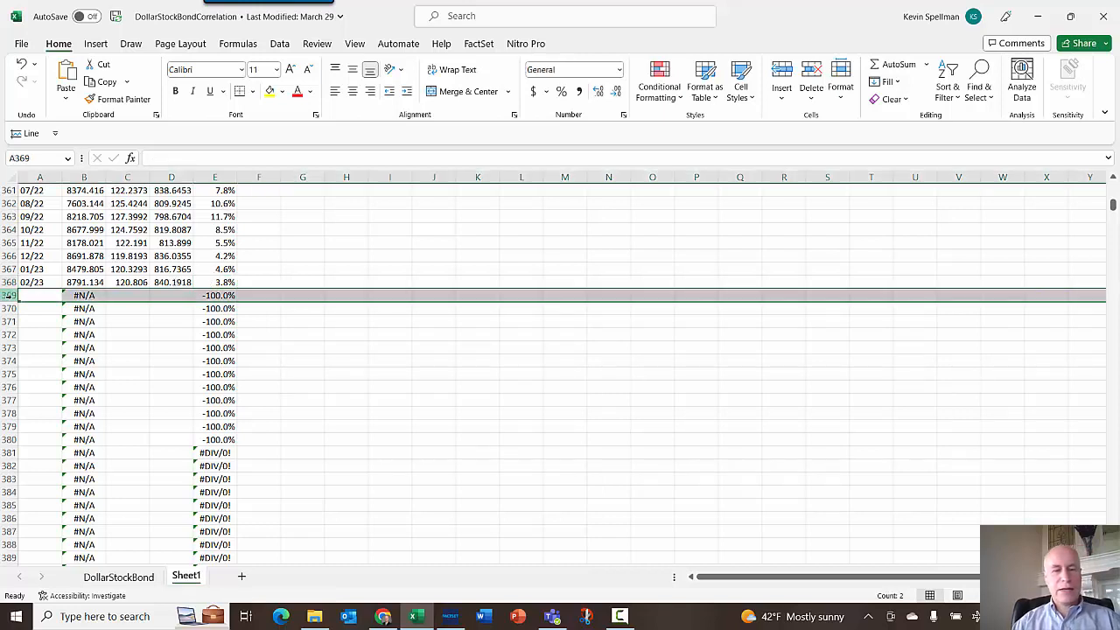
key("ctrl+shift+Down")
key("Delete")
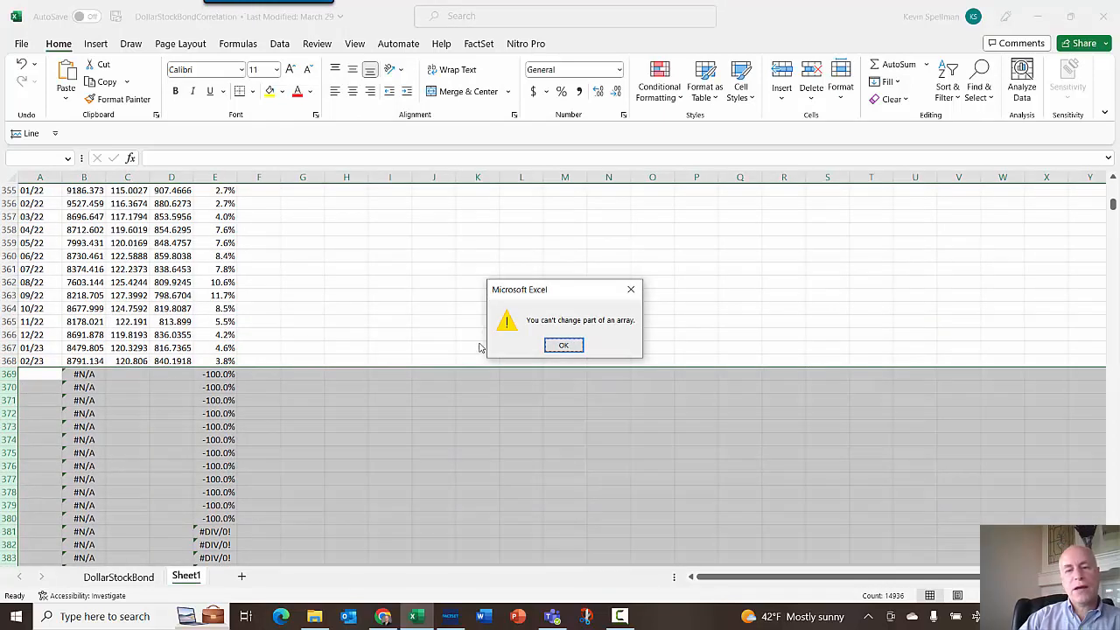
left_click(562, 346)
- Clear the column E formulas from row 369 downward, below the last dated row
left_click(87, 376)
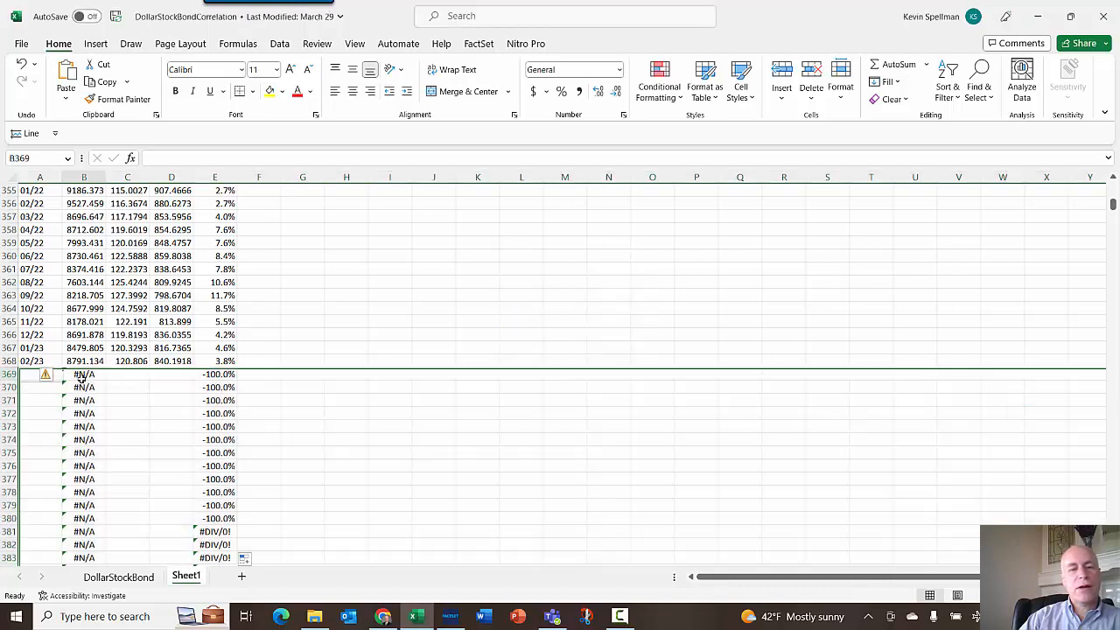
left_click(220, 374)
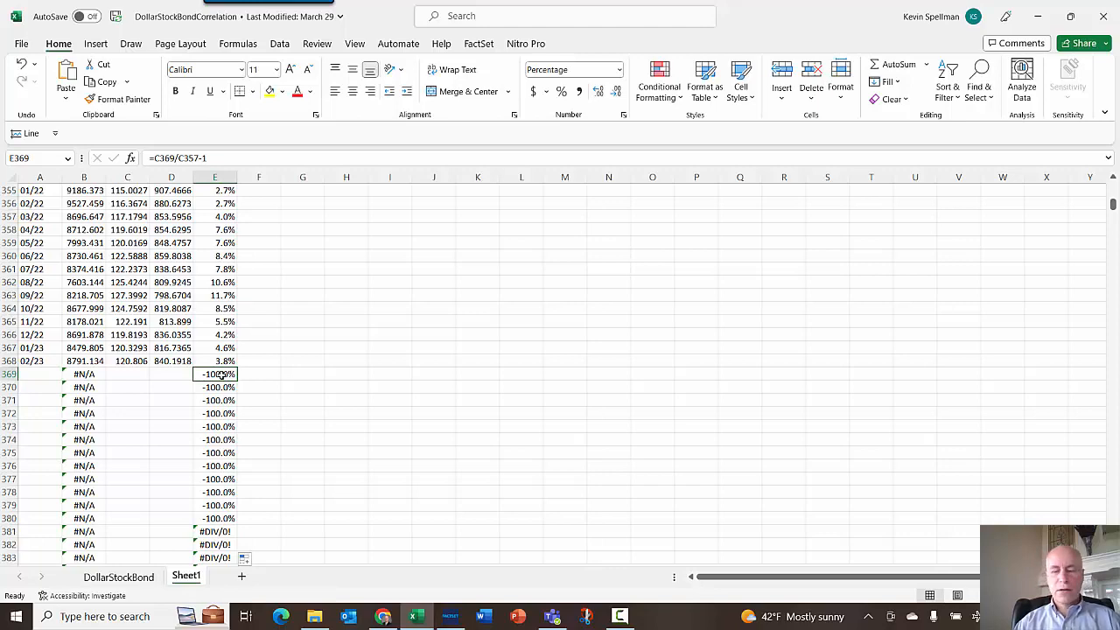
key("ctrl+shift+Down")
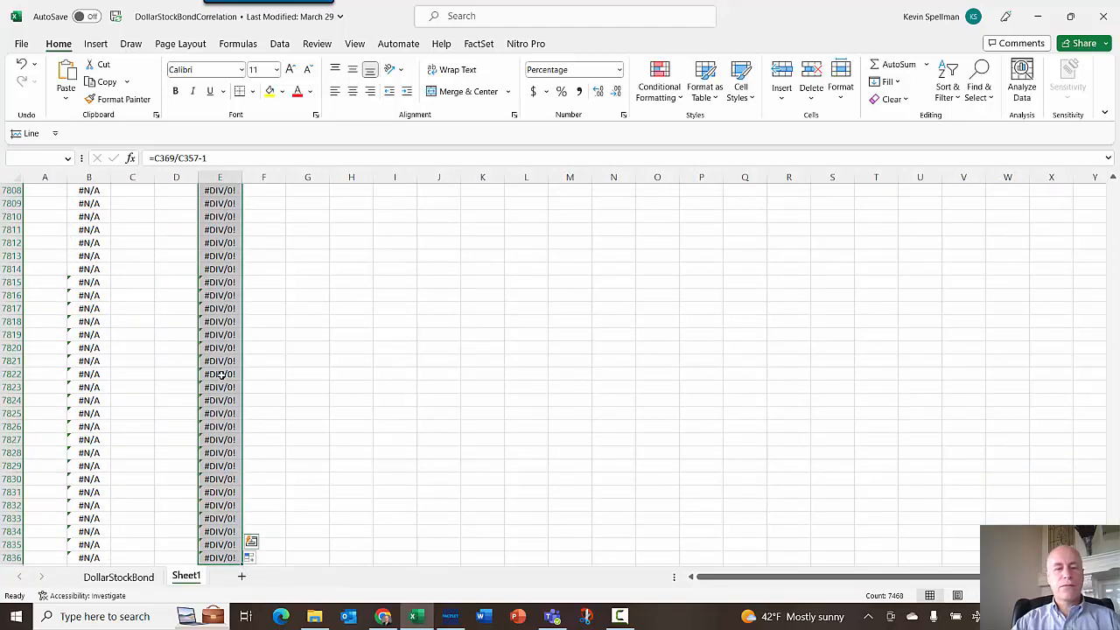
key("Delete")
scroll(254, 349, "up", 1)
left_click(323, 309)
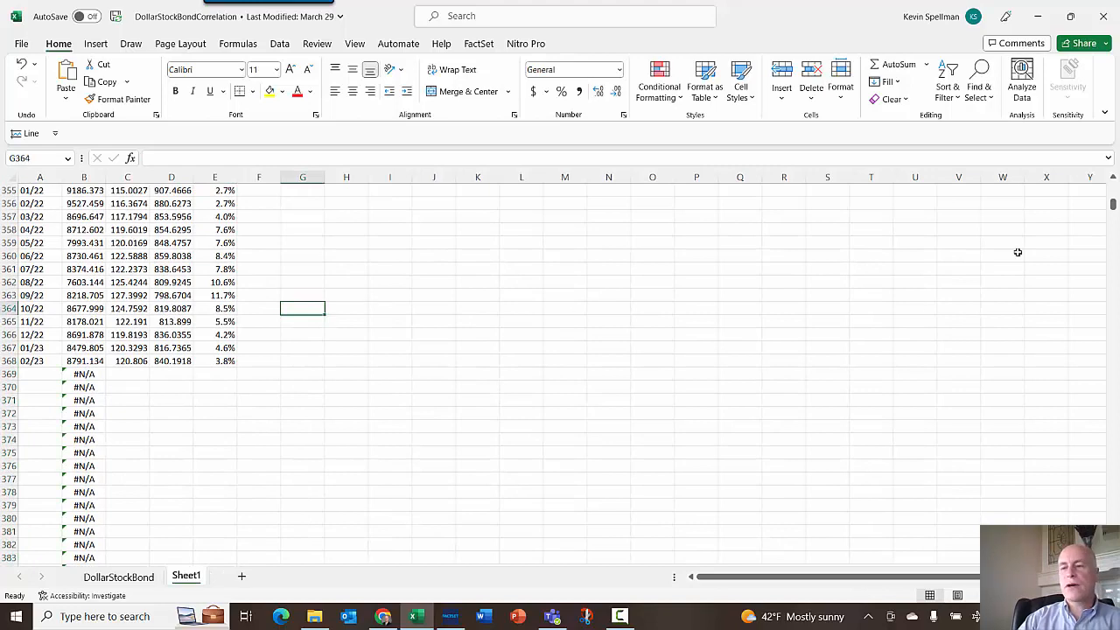
- Move the dollar index return column from column E to column F
left_click_drag(1113, 213, 1113, 183)
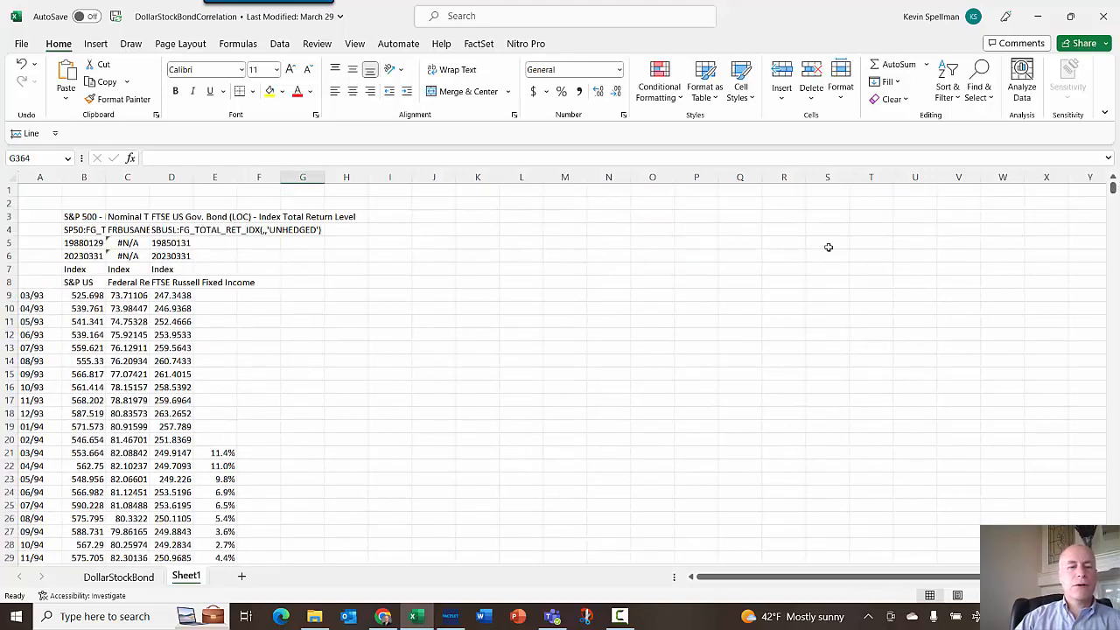
left_click(216, 454)
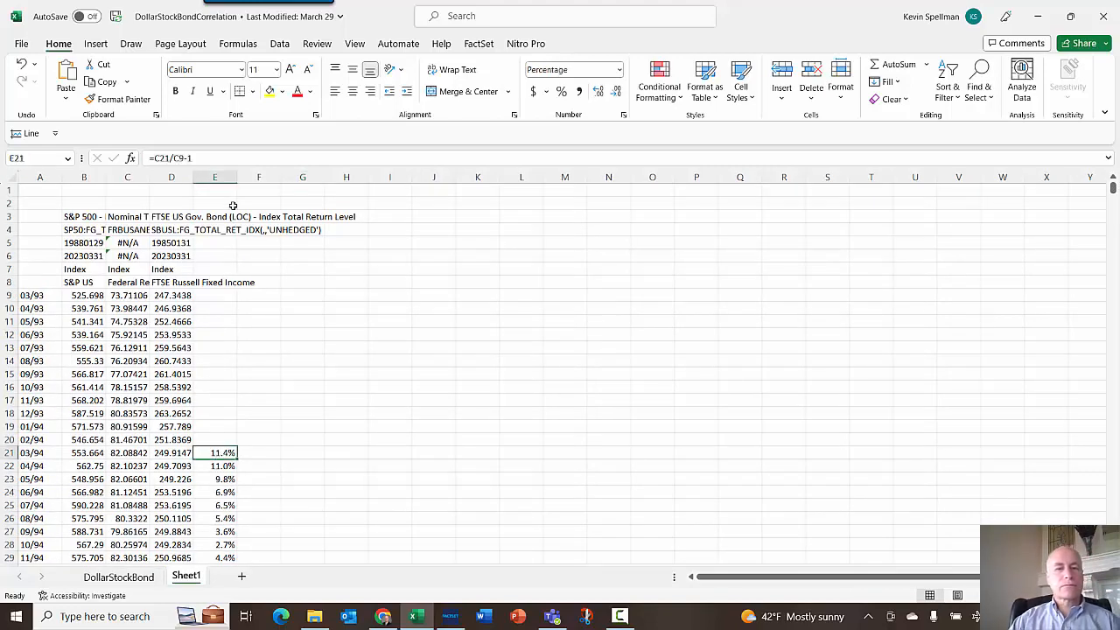
left_click(220, 178)
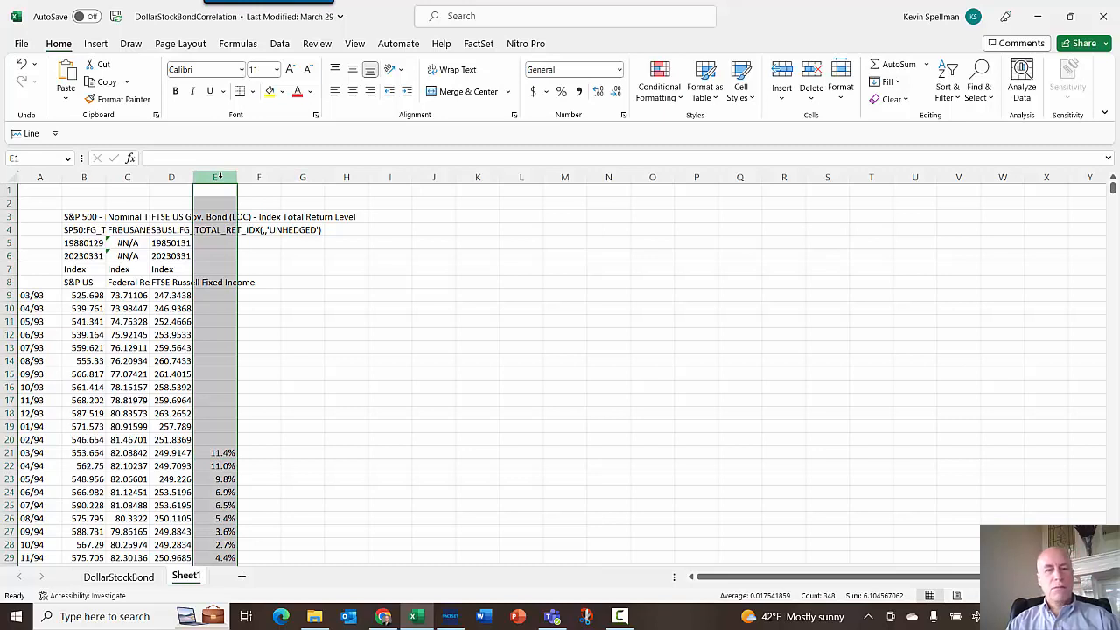
left_click_drag(234, 393, 277, 387)
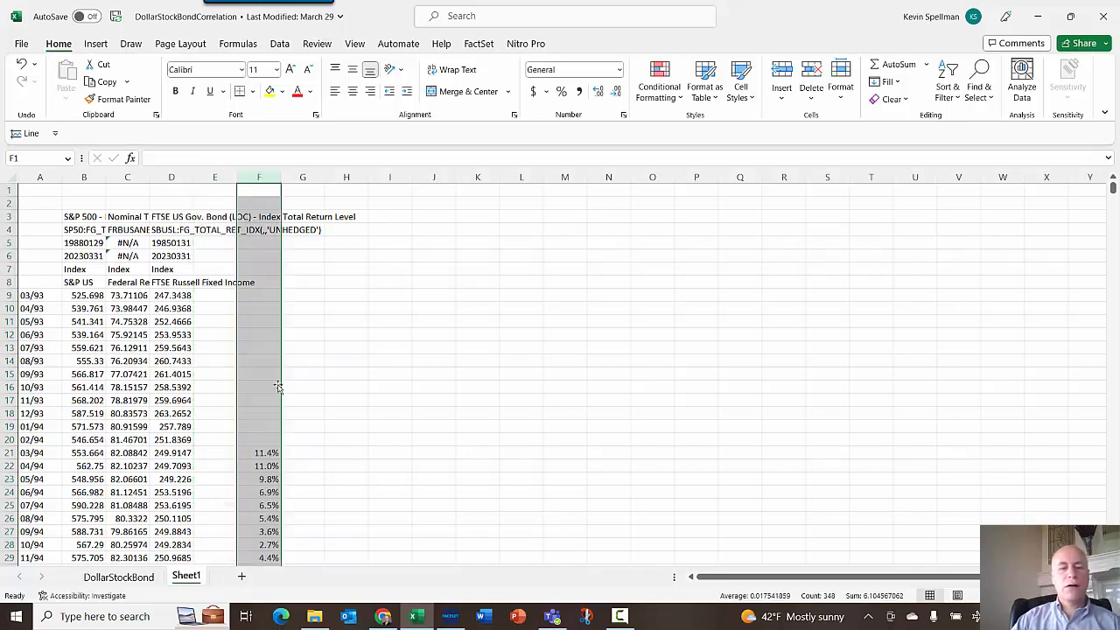
- Copy the return formula into E21 so it computes the S&P 500's 12-month change, and fill it down column E
left_click(271, 453)
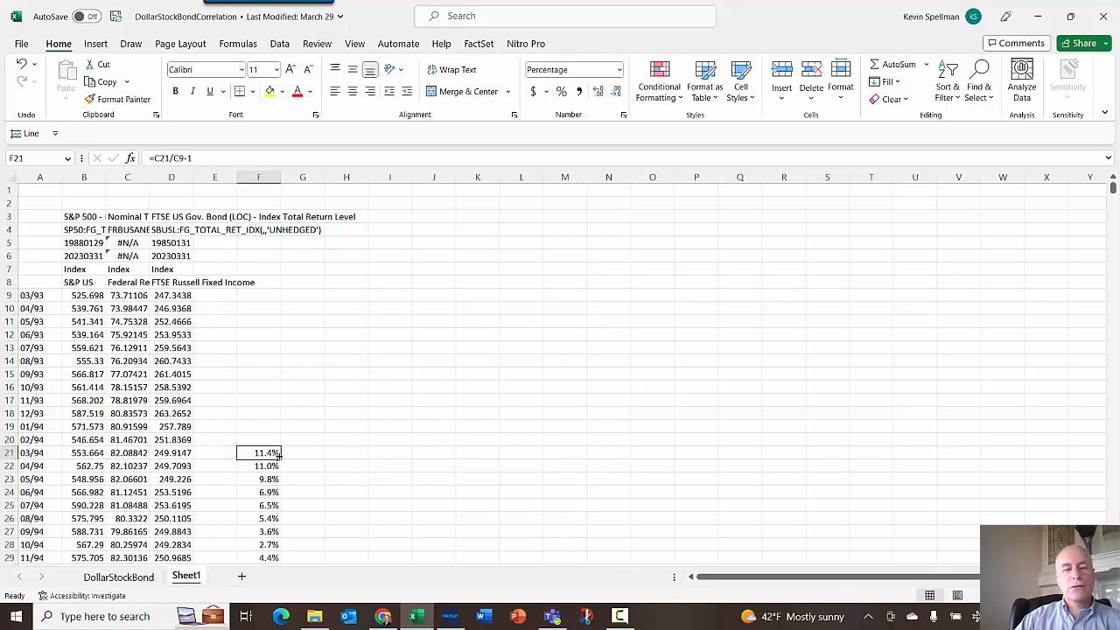
left_click_drag(278, 455, 223, 454)
left_click(228, 453)
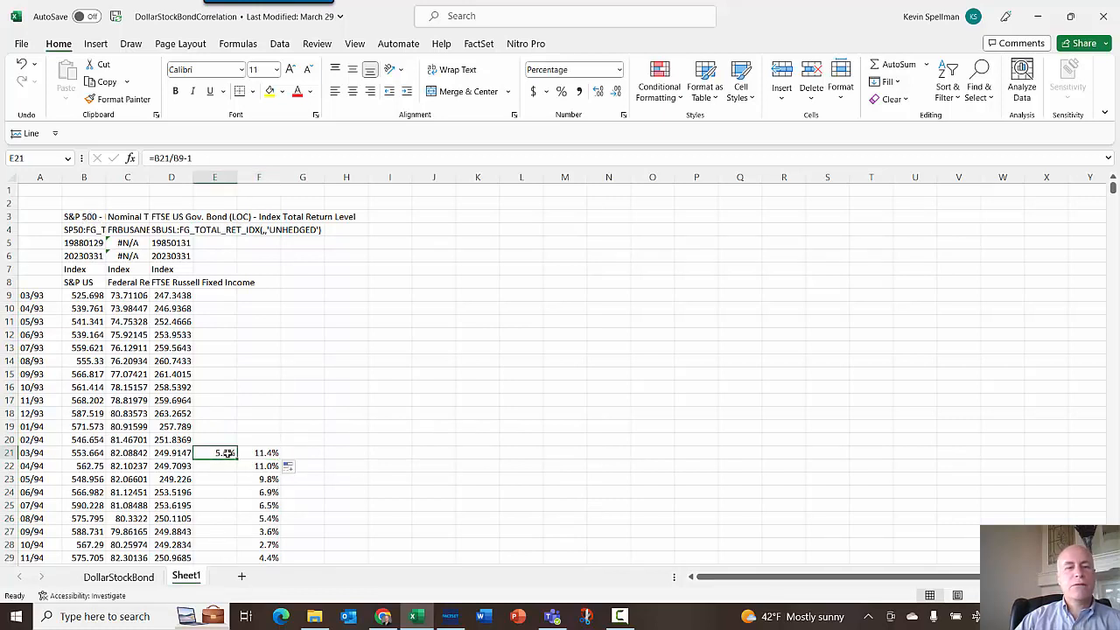
left_click(179, 158)
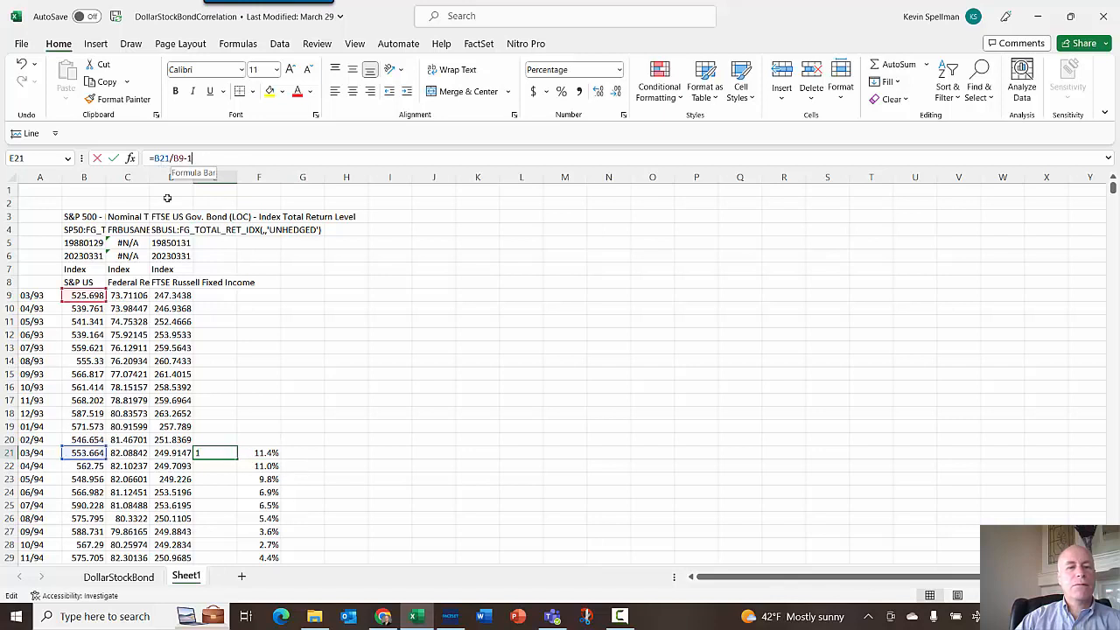
left_click(230, 451)
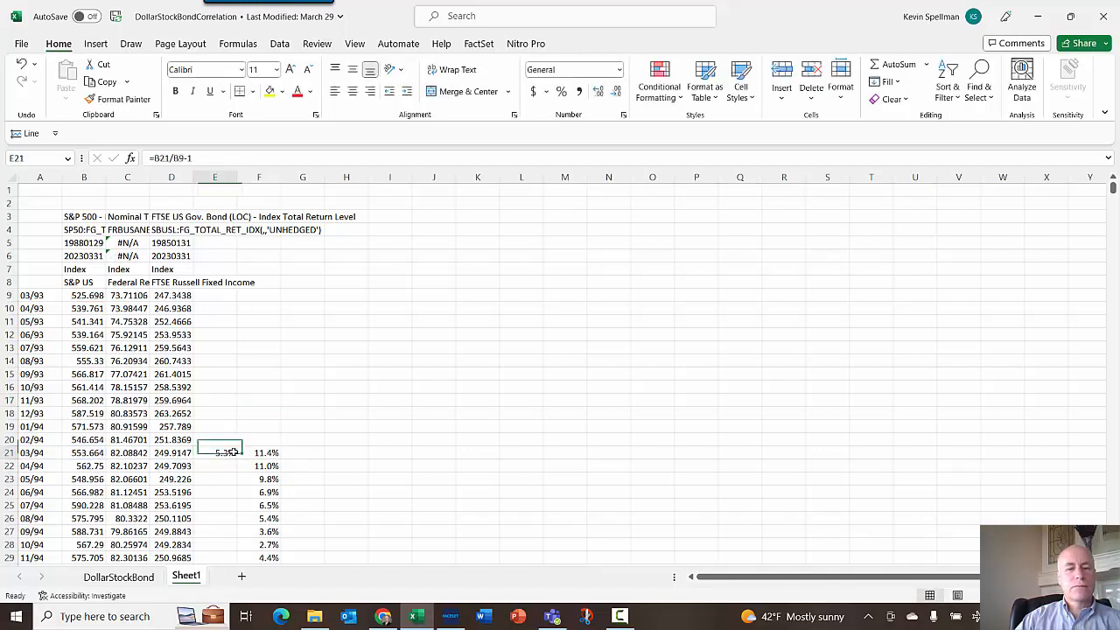
double_click(236, 457)
- Copy the return formula into G21 for the FTSE bond index's 12-month change and fill it down column G
left_click(268, 452)
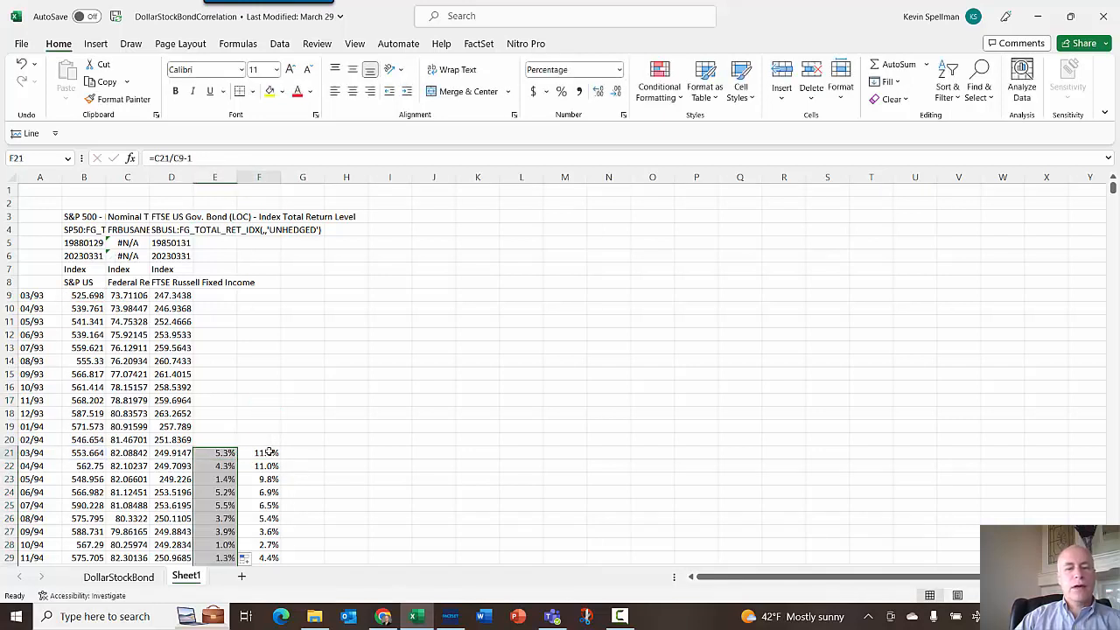
left_click_drag(279, 458, 312, 454)
left_click(315, 453)
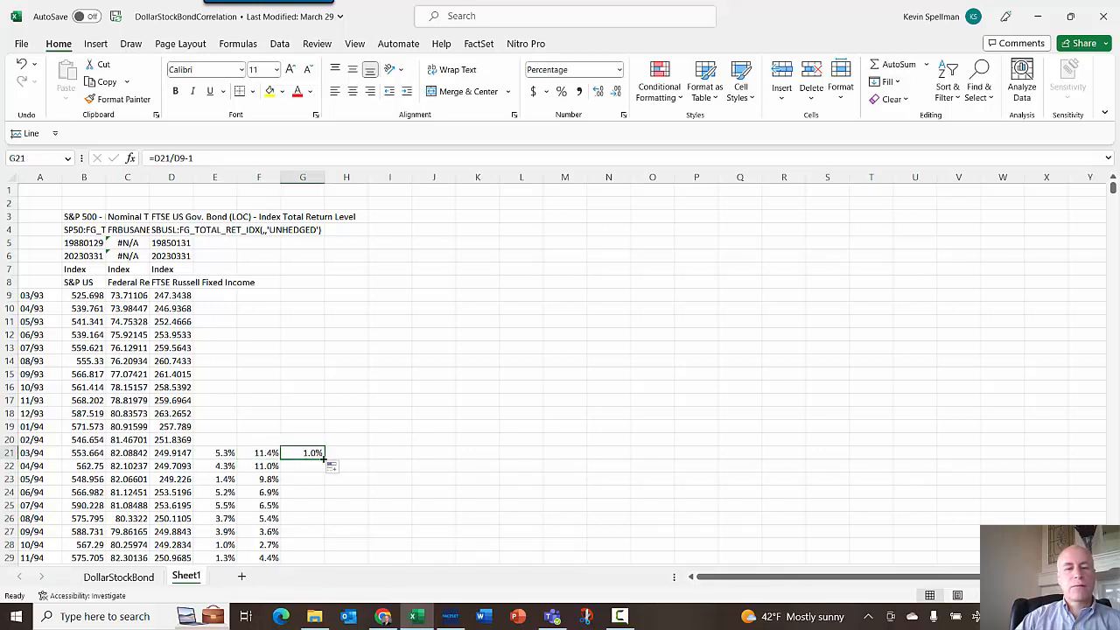
double_click(324, 458)
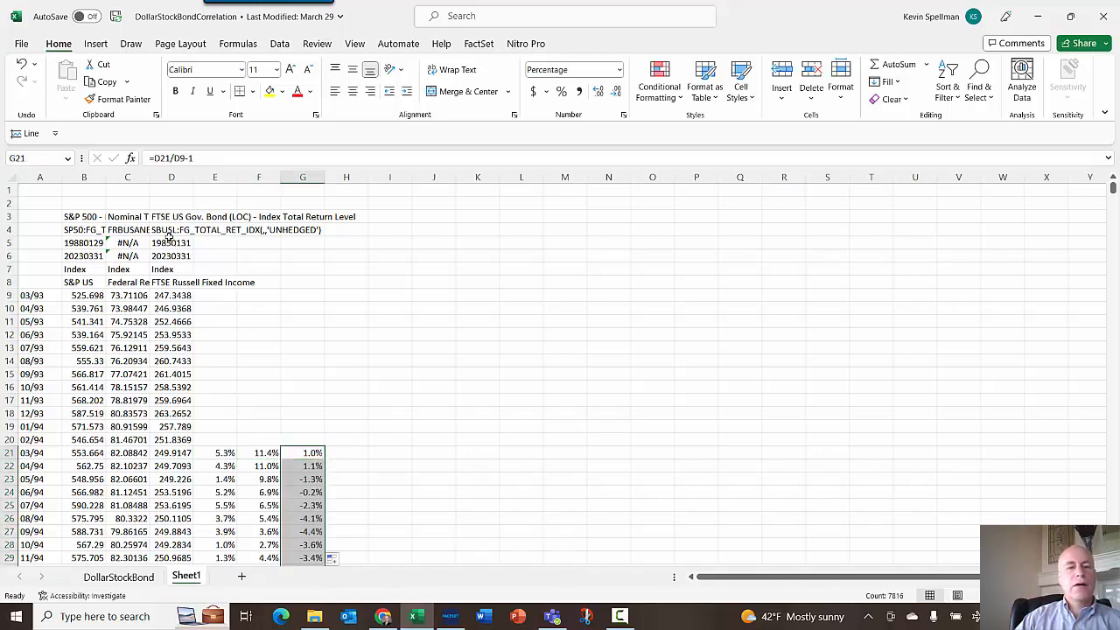
left_click(215, 159)
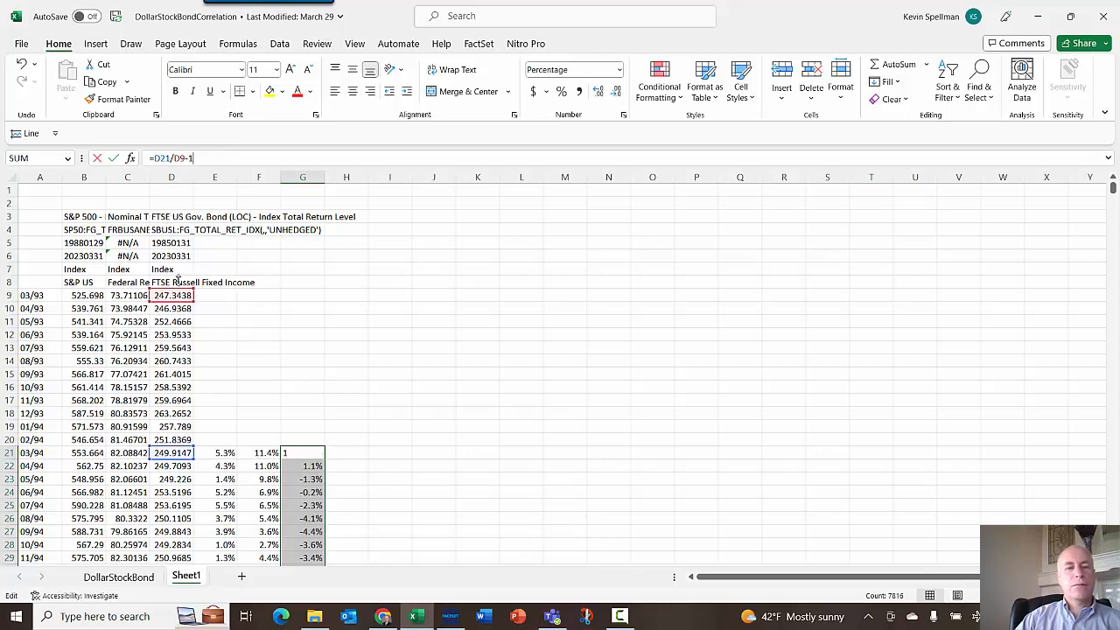
- Enter =E21-G21 in H21 to compute the S&P 500 minus bond 12-month return spread, and fill it down column H
left_click(348, 398)
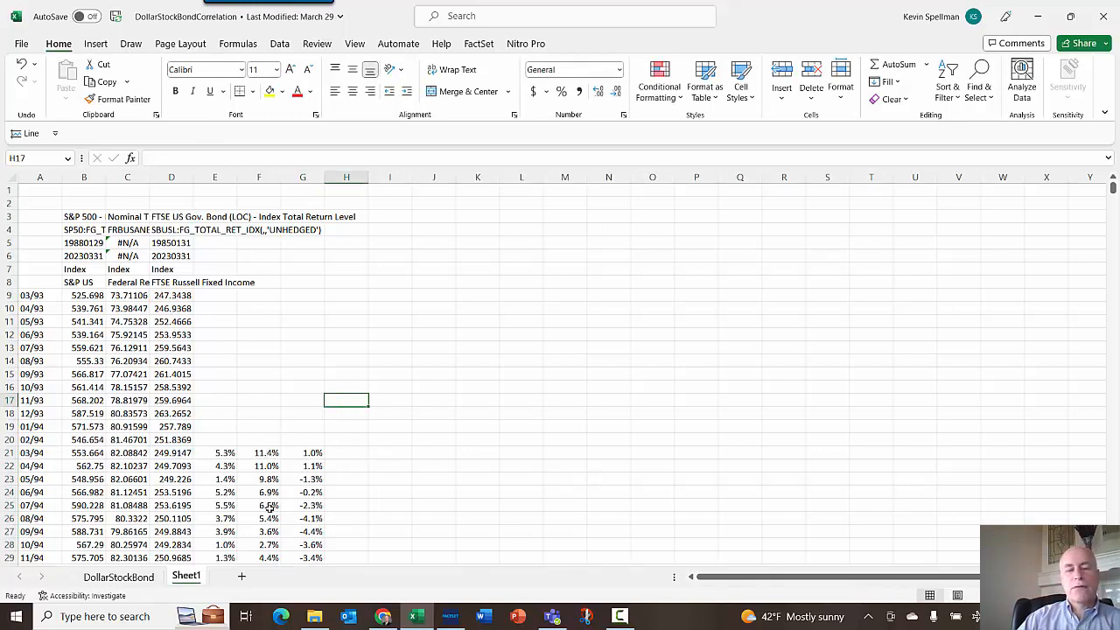
left_click(216, 453)
left_click(313, 452)
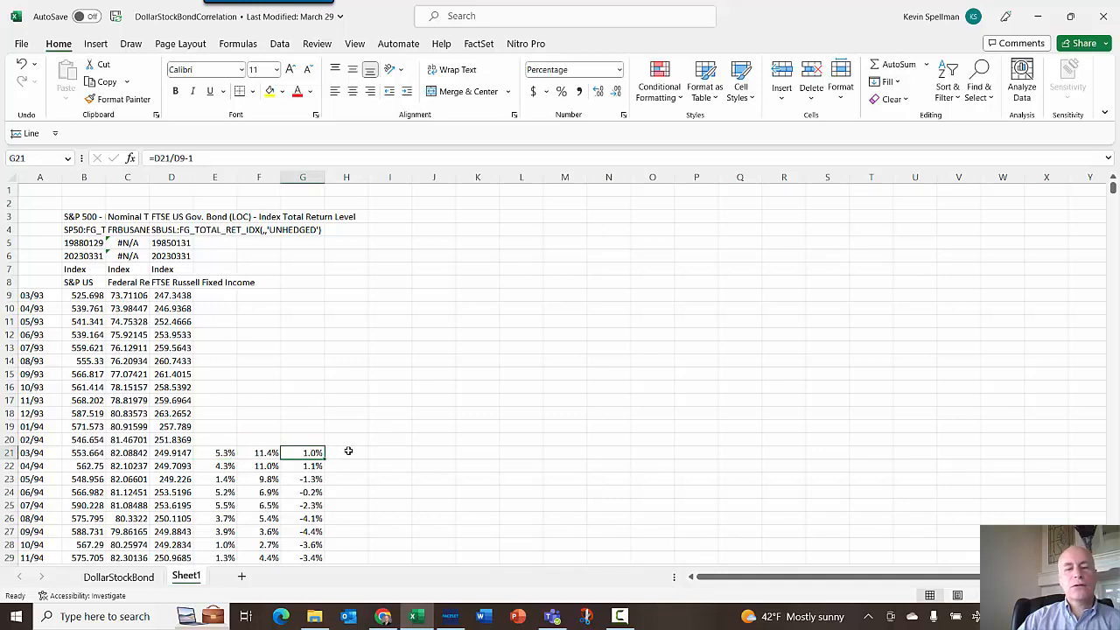
left_click(349, 450)
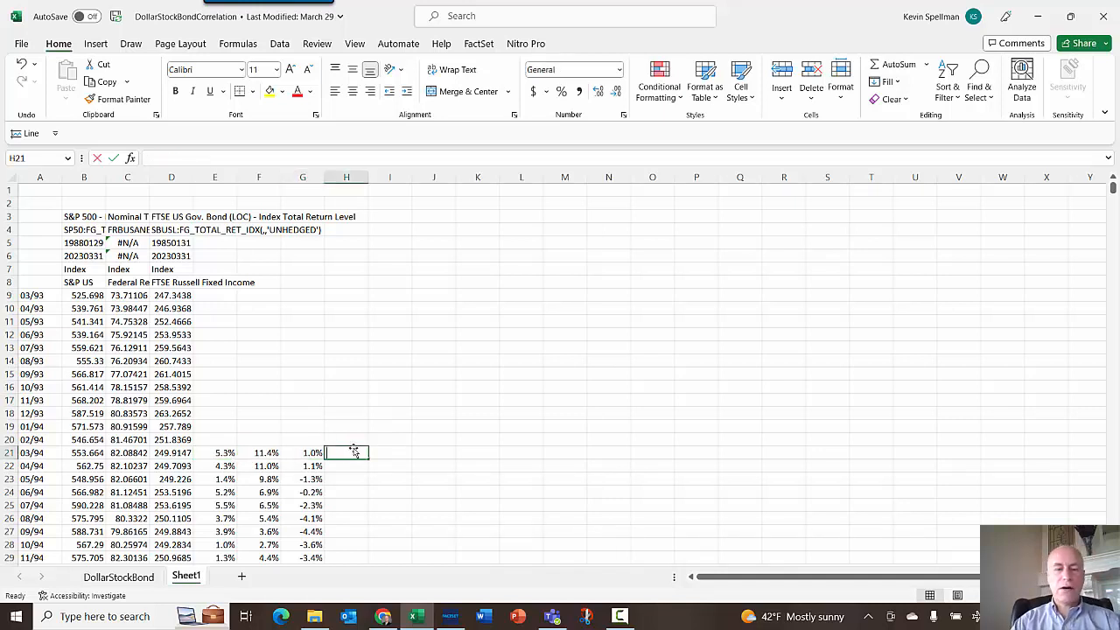
type("=")
key("Left")
key("Left")
key("Left")
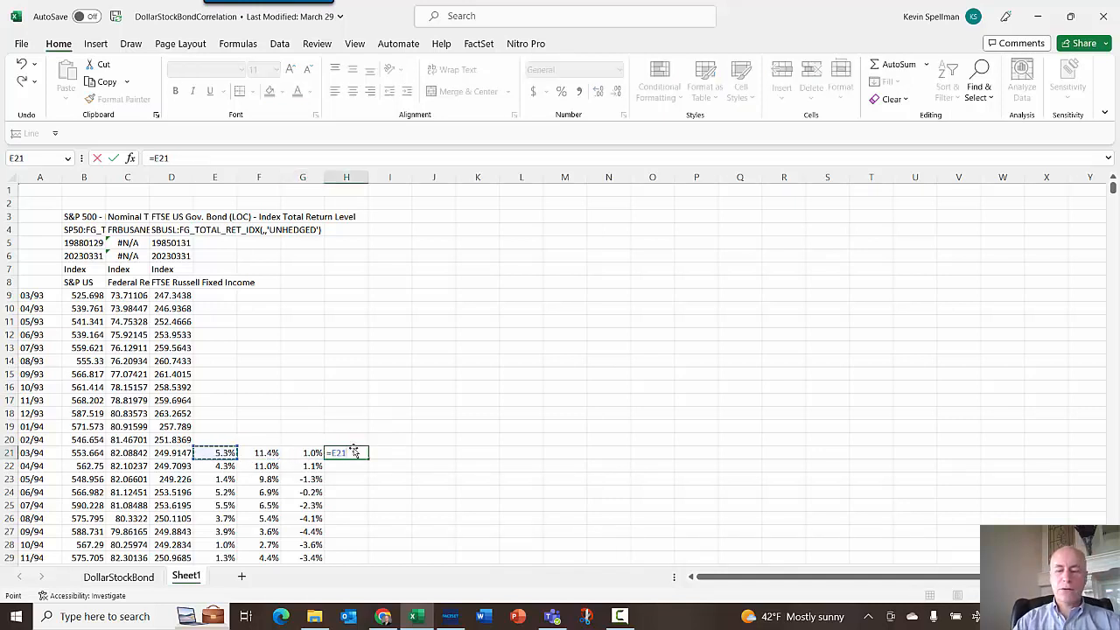
type("-")
key("Left")
key("Return")
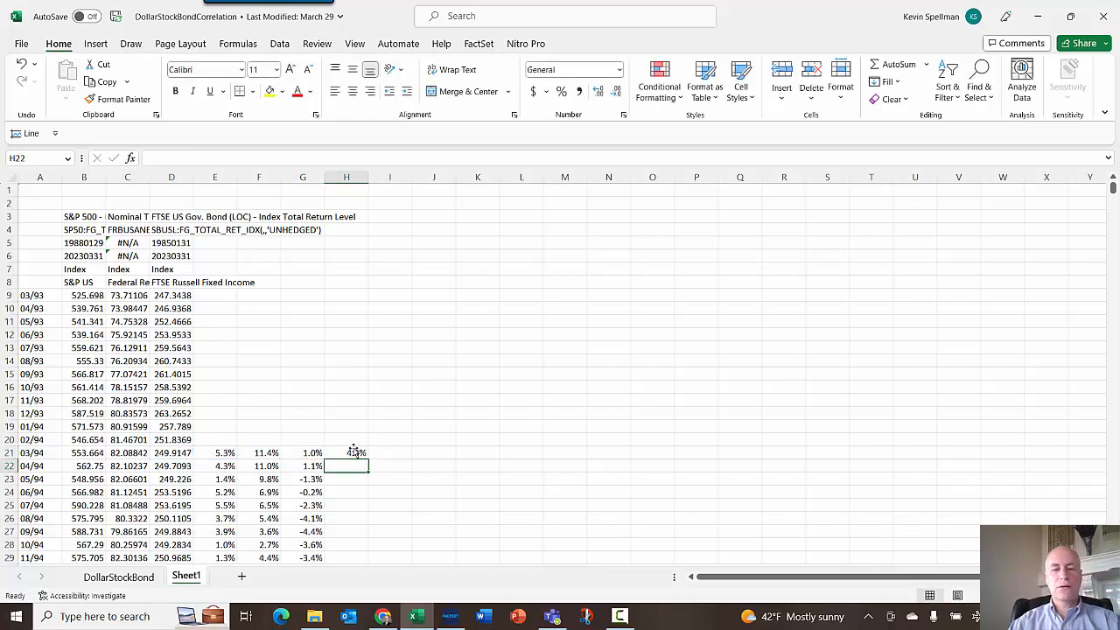
left_click(355, 451)
double_click(368, 459)
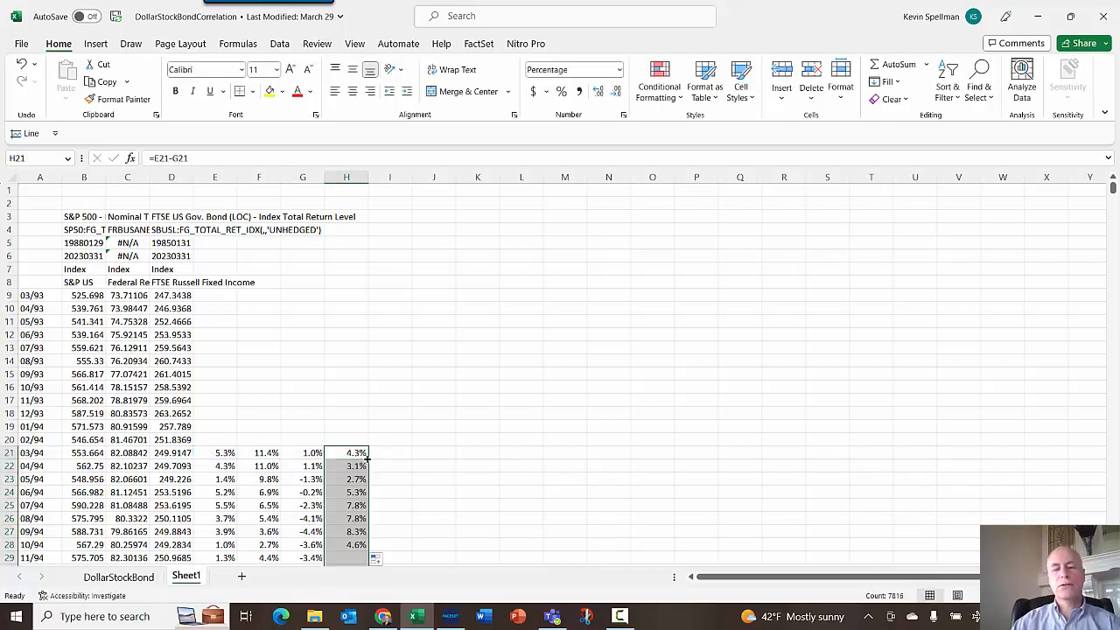
- Label the spread column in H20 as "US GOV - S&P 500 1-Yr Ret - R"
left_click(351, 435)
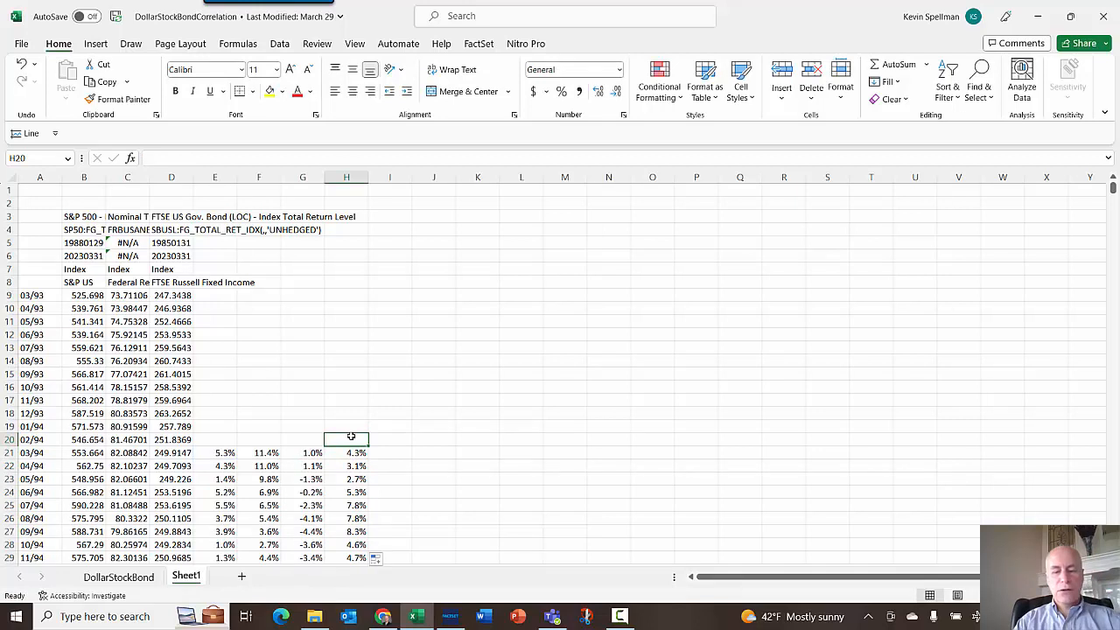
type("UW")
key("BackSpace")
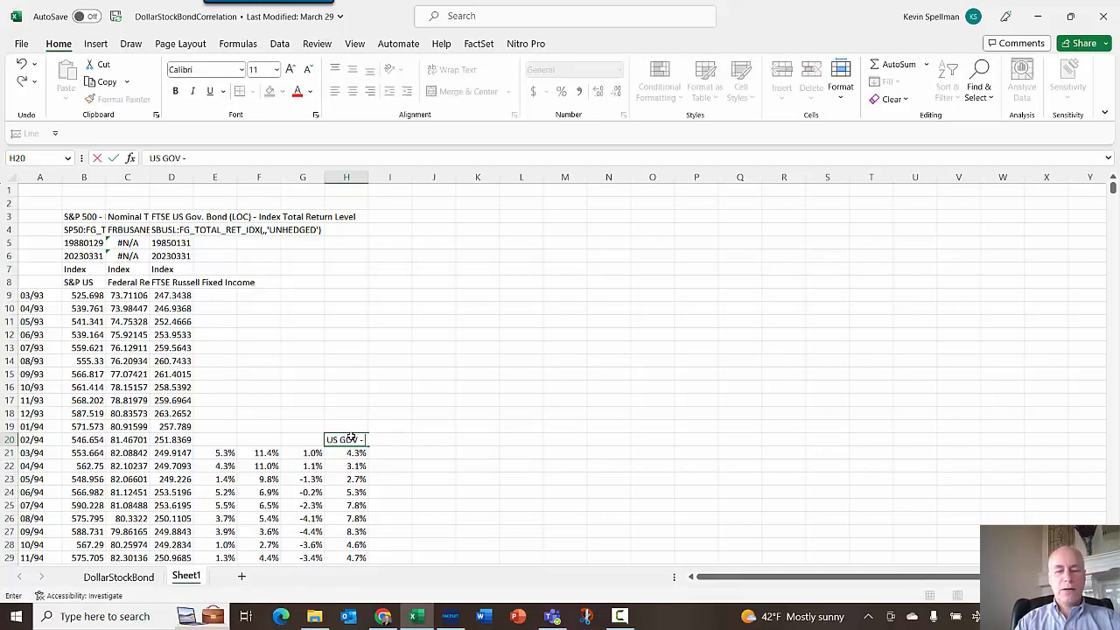
type("S GOV - S&P 500 1-Y")
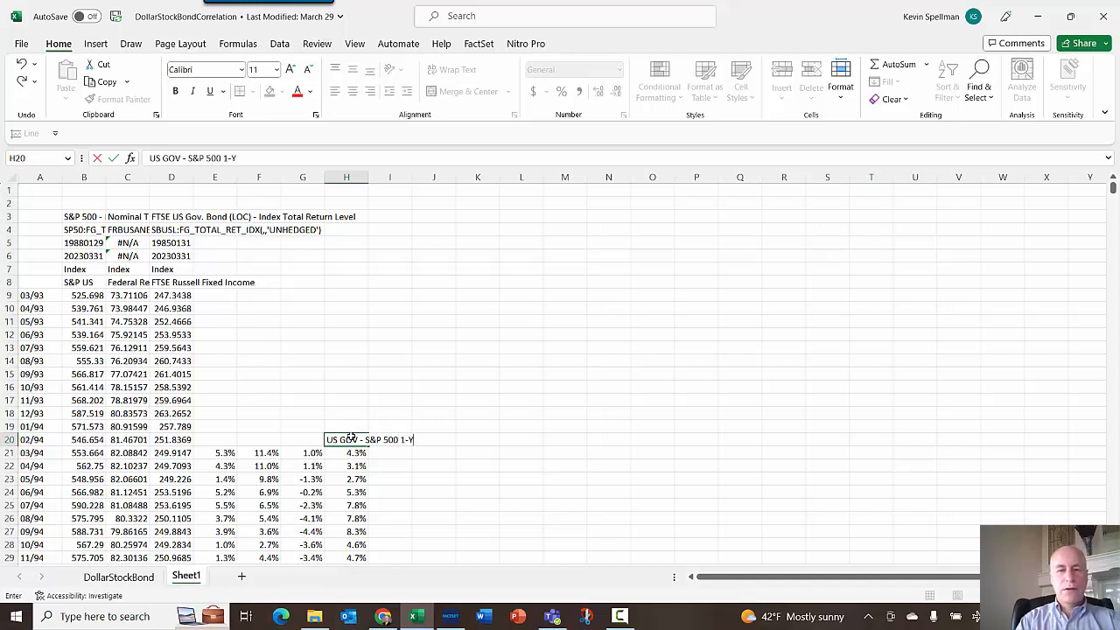
type("r Ret")
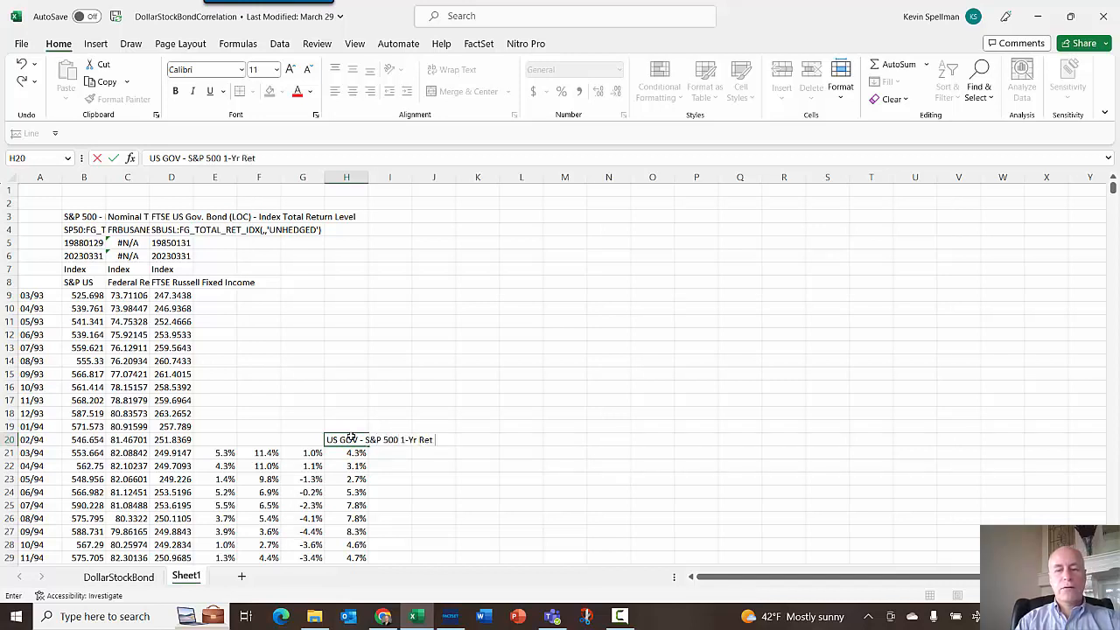
type(" - R")
key("Return")
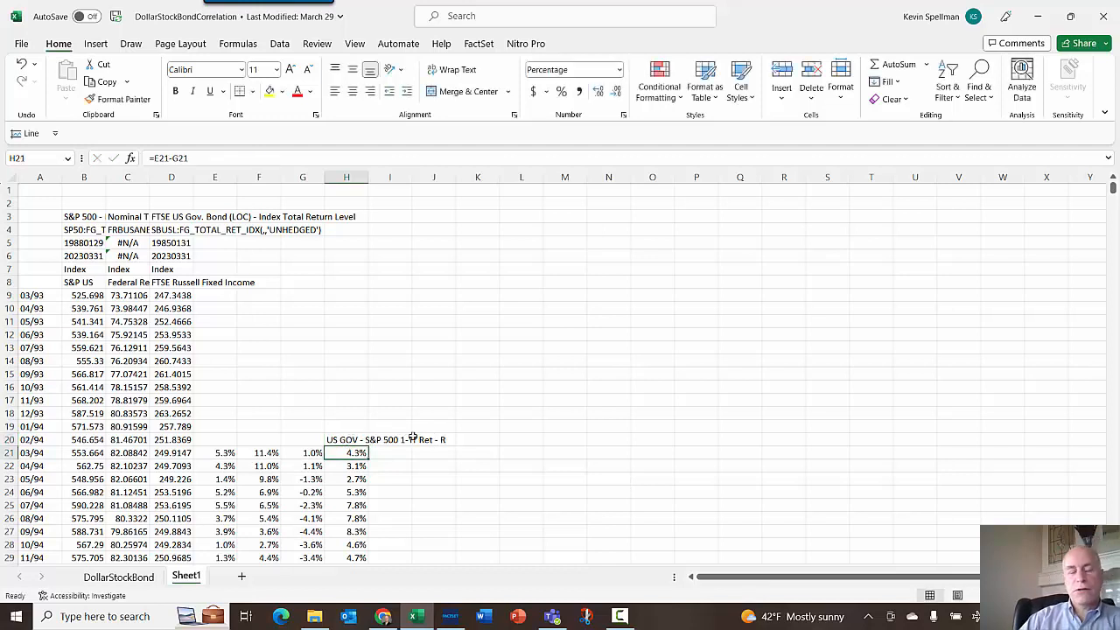
- Label the dollar return column in F20 as "USD TW Broad 1-Yr Ret -"
left_click(272, 440)
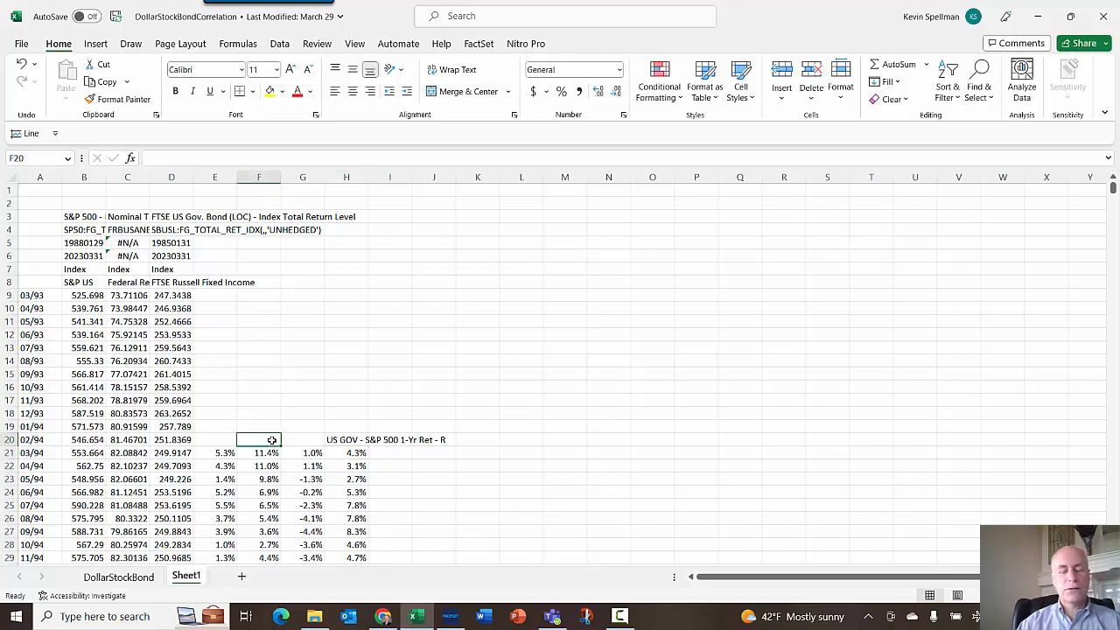
type("USD")
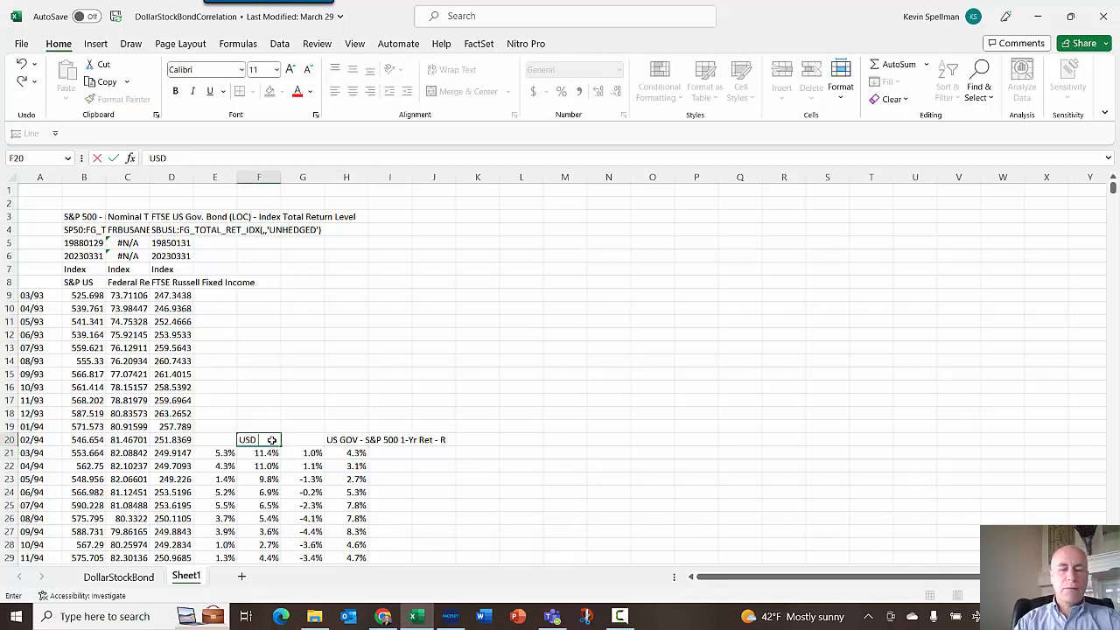
key("BackSpace")
key("BackSpace")
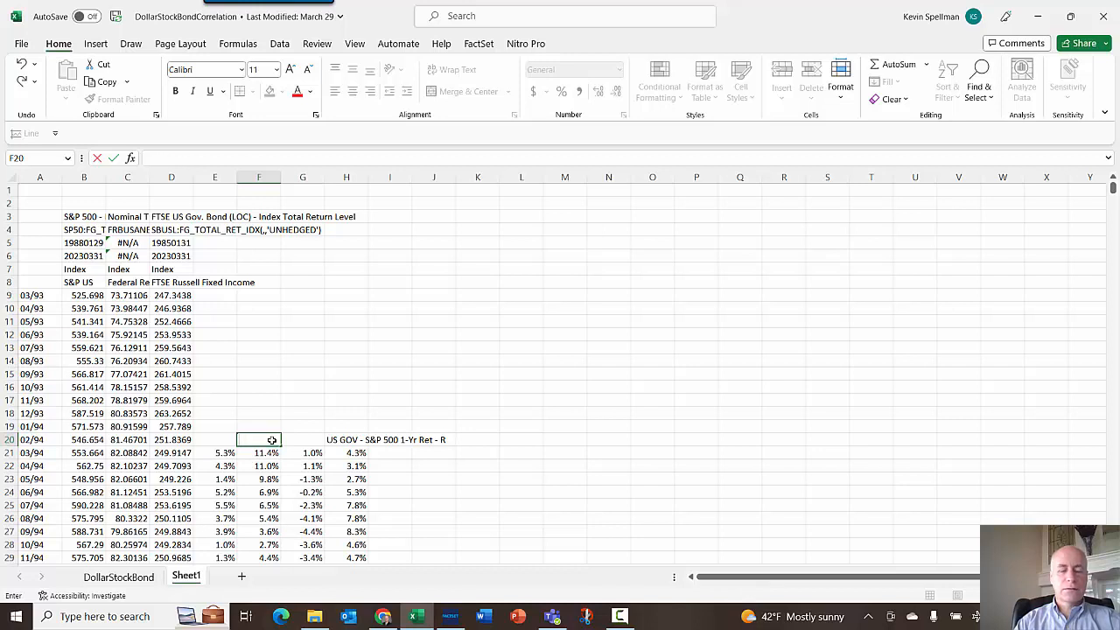
type("USD TW")
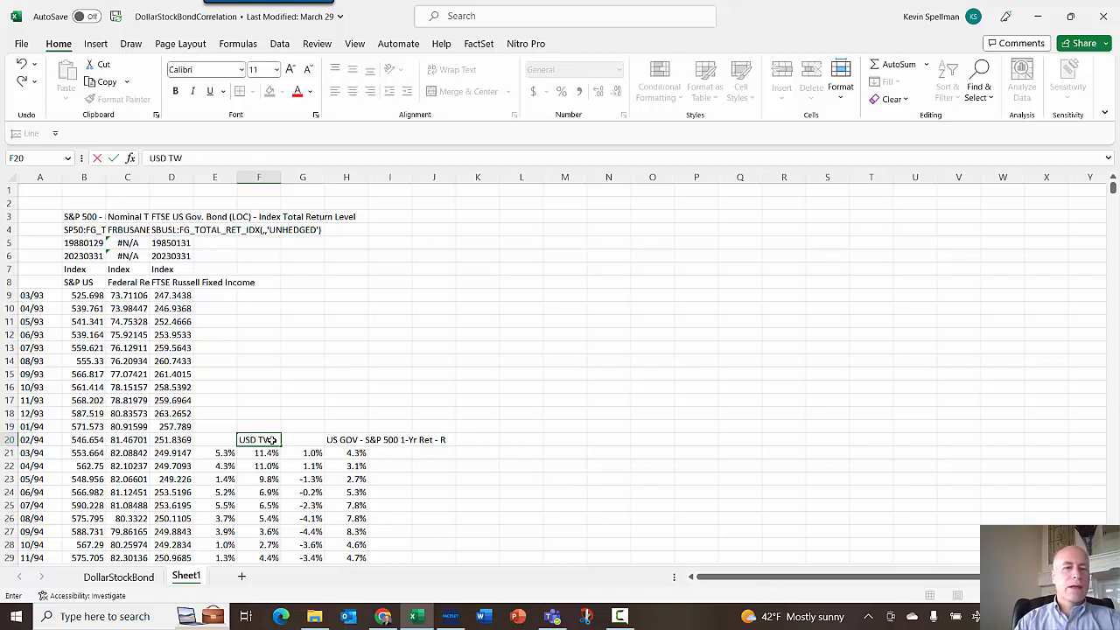
type(" Boa")
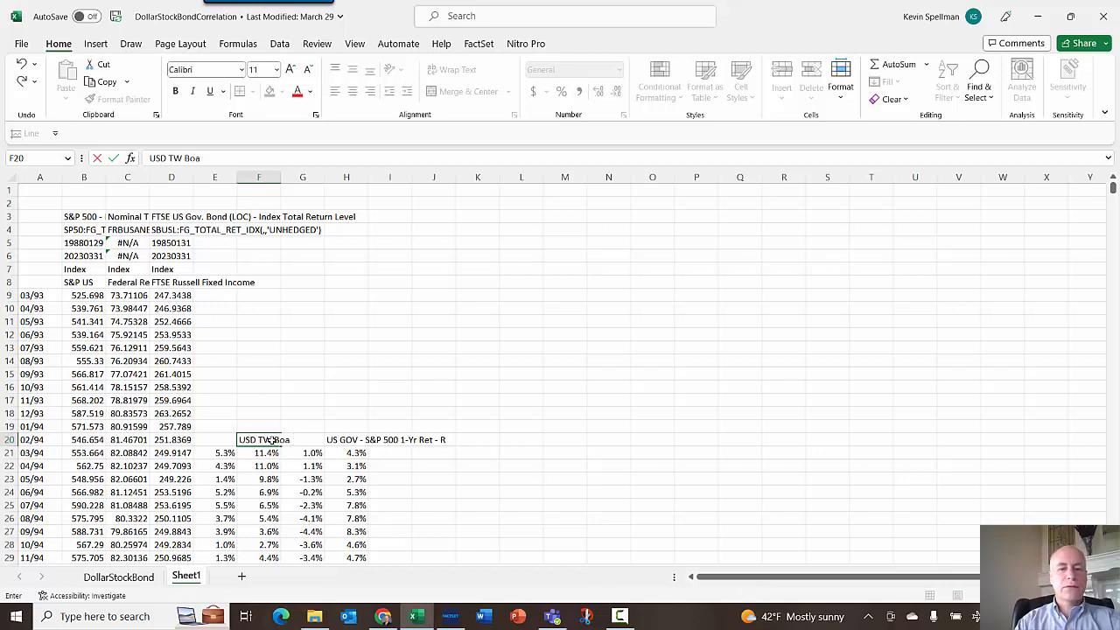
key("BackSpace")
key("BackSpace")
type("road")
key("Return")
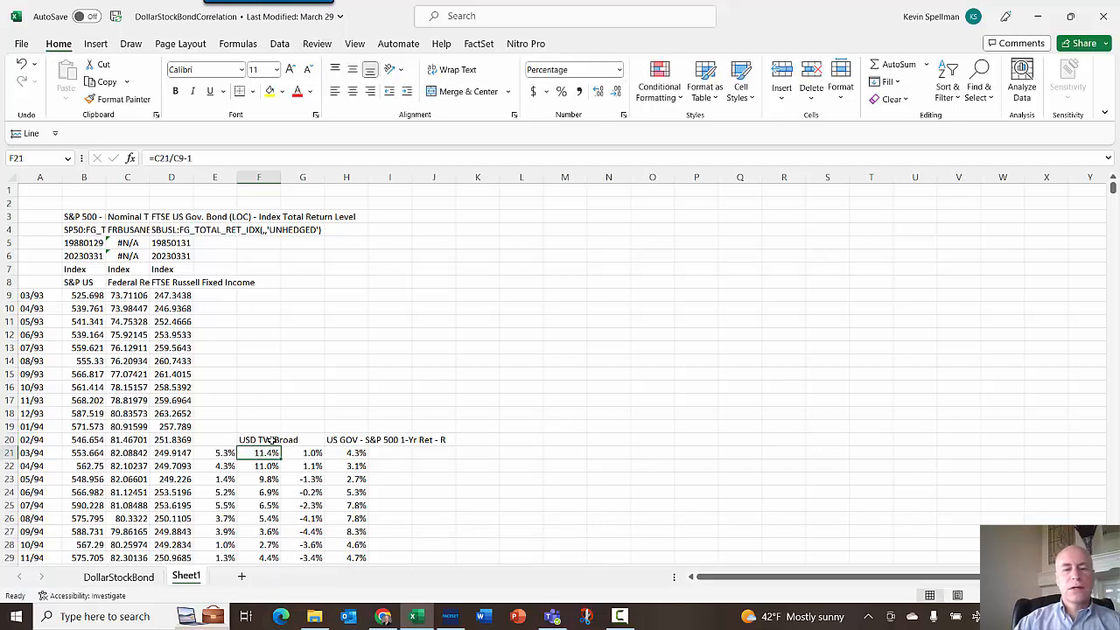
left_click(276, 440)
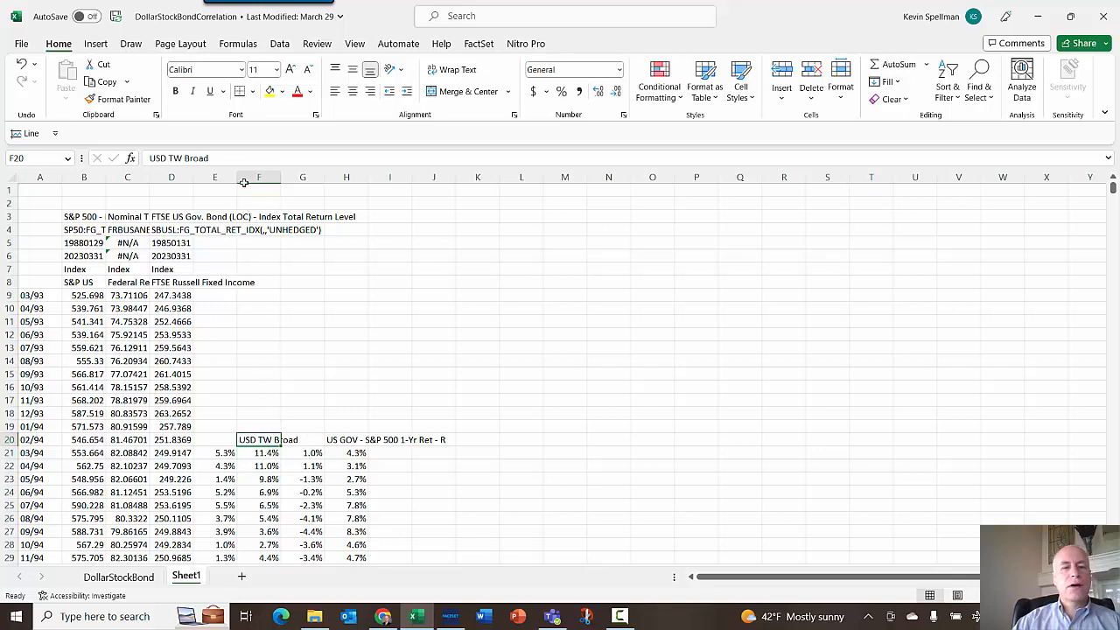
left_click(253, 157)
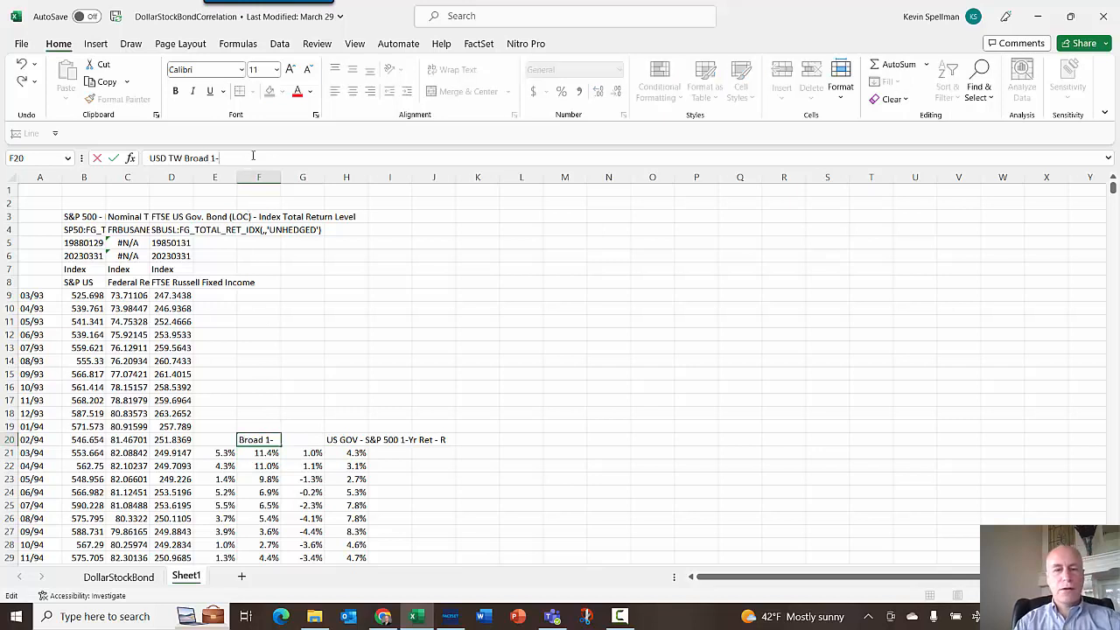
type("1-Yr")
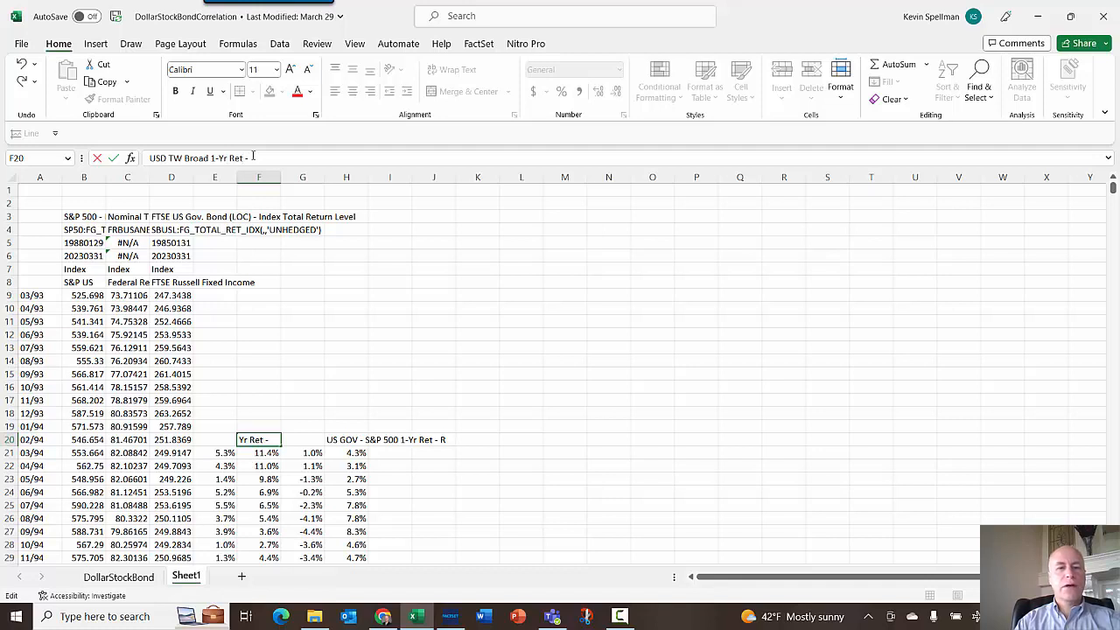
type(" Ret -")
key("Return")
- Move the USD TW Broad return column so it sits directly beside the spread column, in column G
left_click(257, 177)
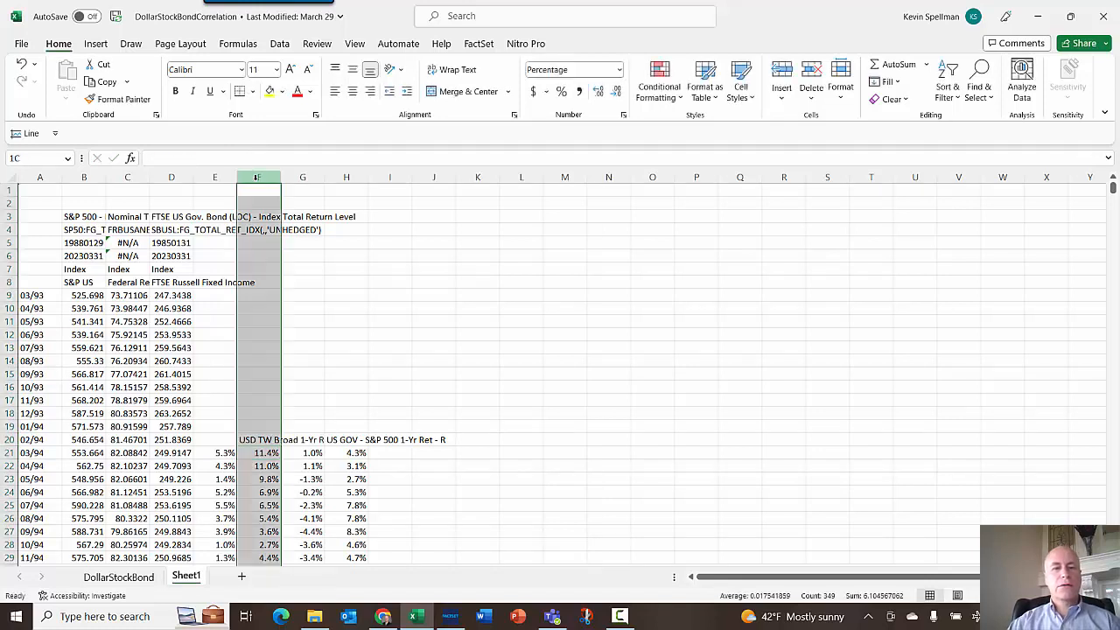
key("ctrl+c")
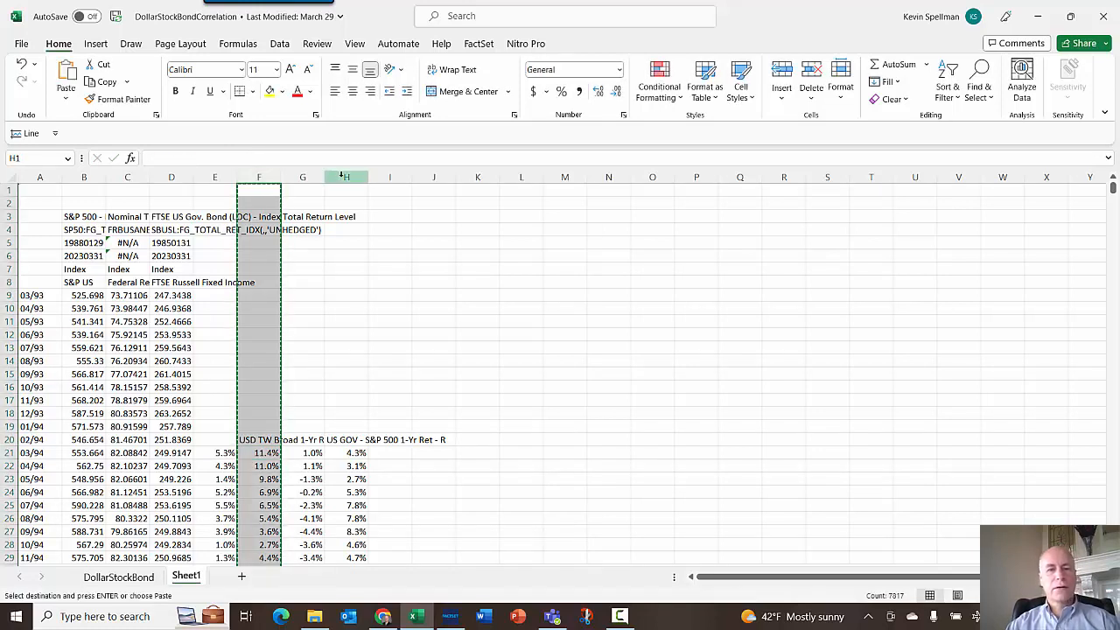
left_click(345, 178)
right_click(342, 176)
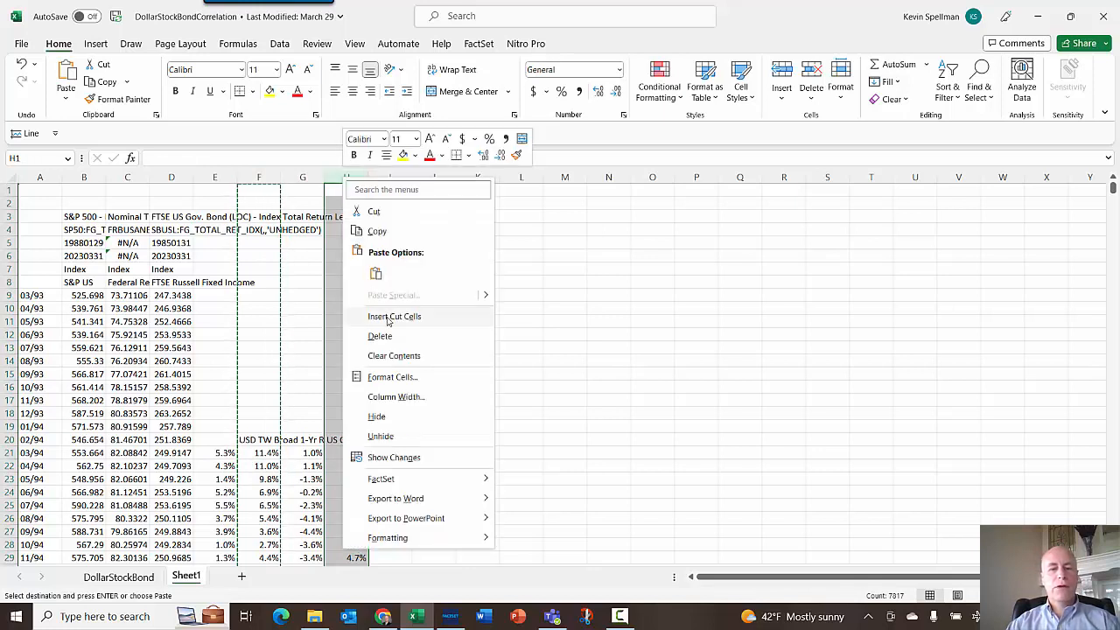
left_click(382, 317)
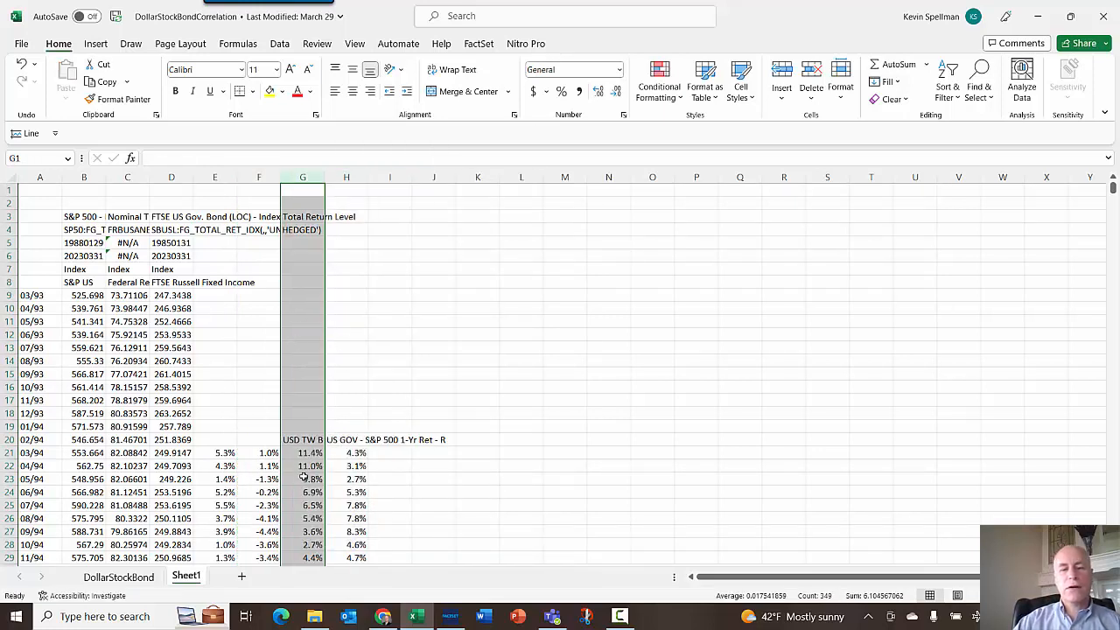
- Insert a 2-D line chart of the dollar return and spread data in G21:H368
left_click(310, 452)
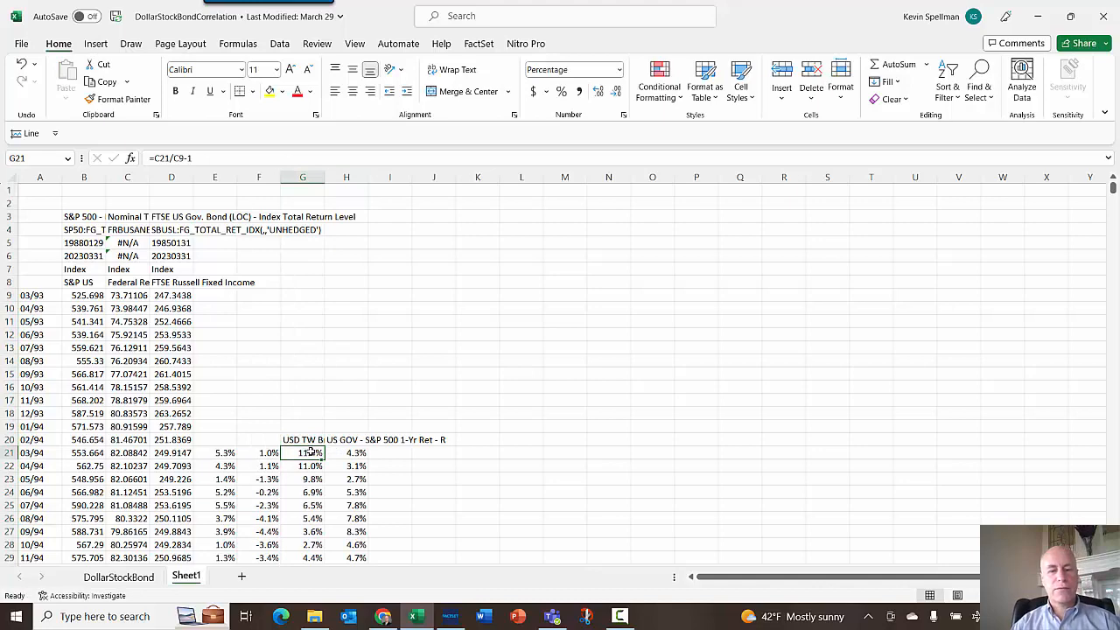
key("shift+Right")
key("ctrl+shift+Down")
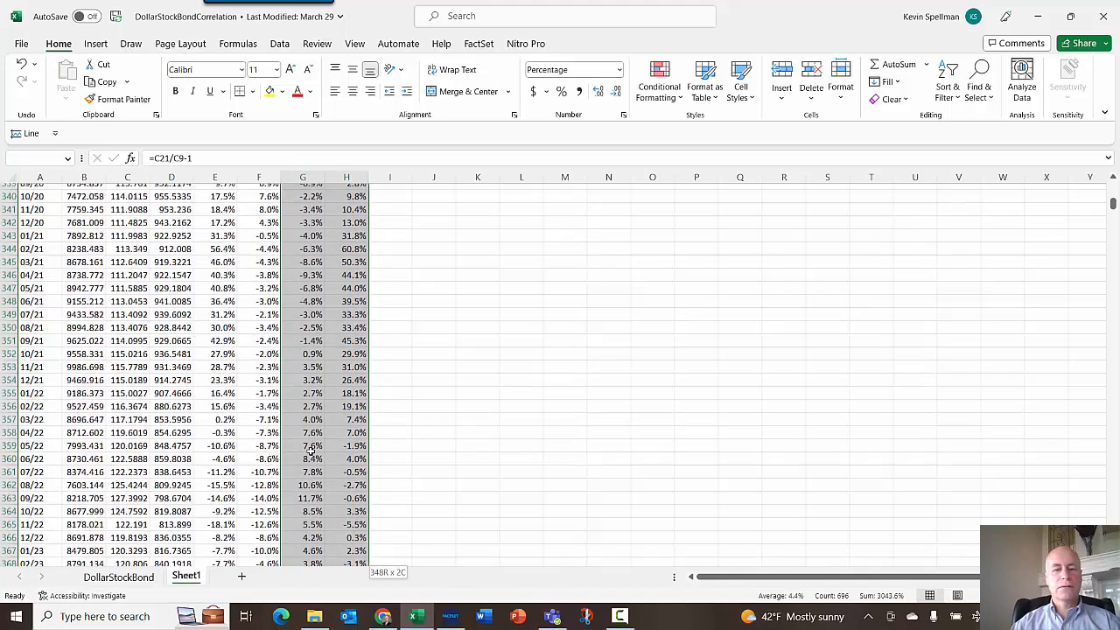
scroll(313, 451, "down", 2)
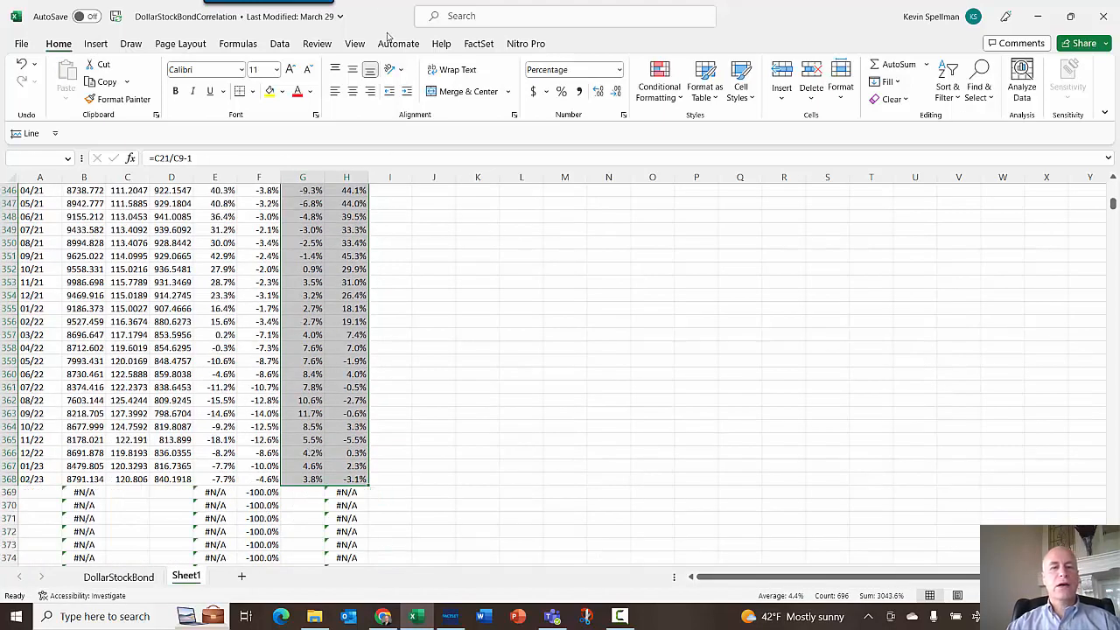
left_click(96, 45)
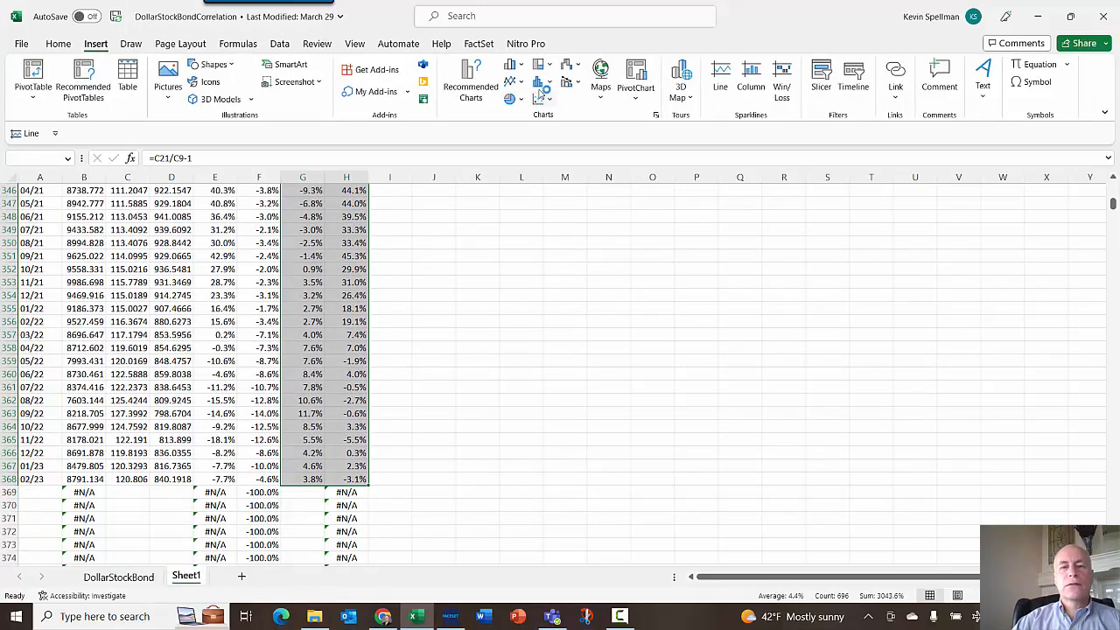
left_click(523, 83)
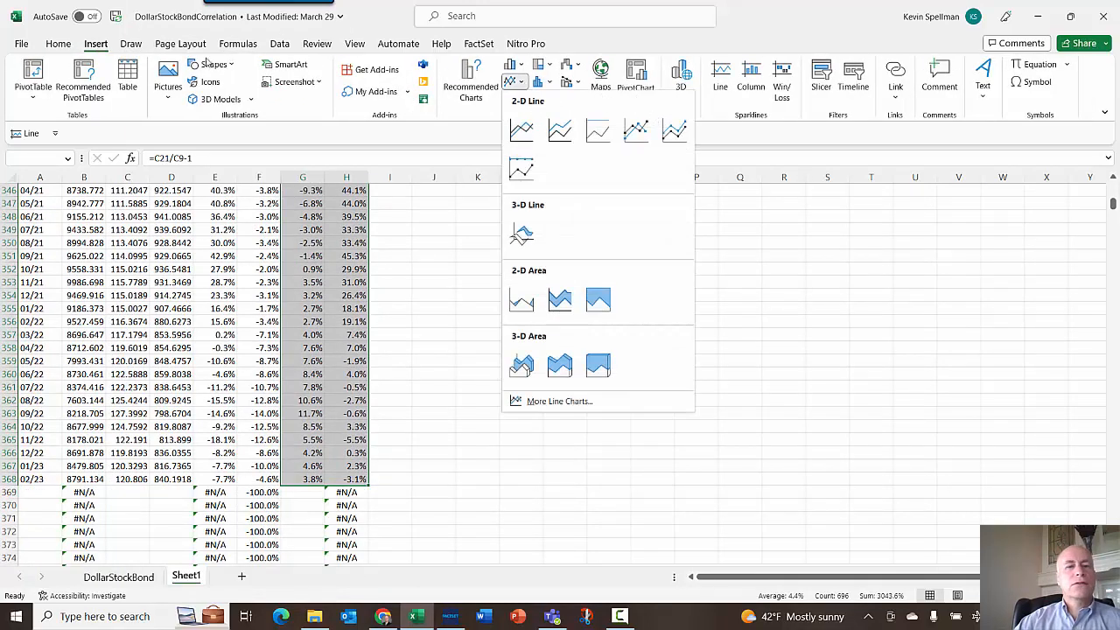
left_click(523, 132)
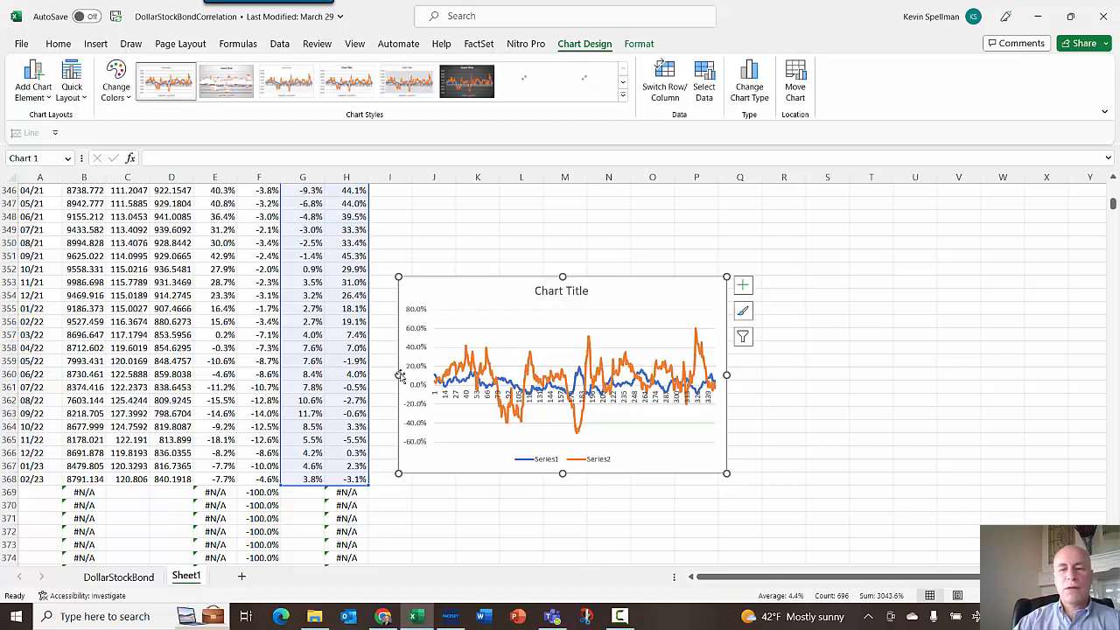
- Delete the chart title and select each plotted line to check which column it comes from
left_click(589, 290)
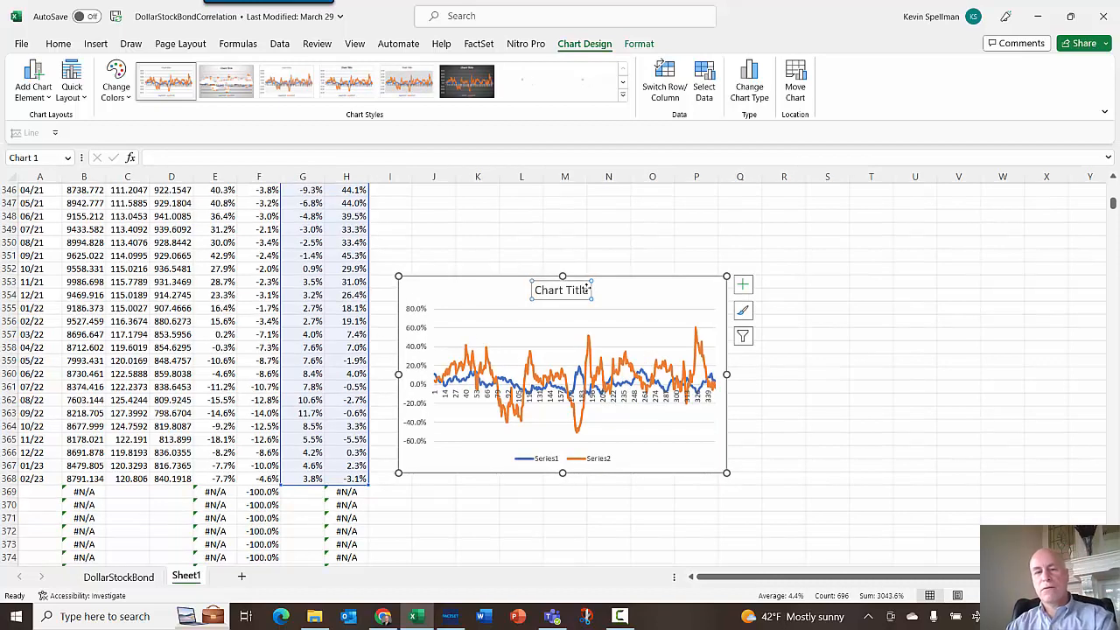
key("Delete")
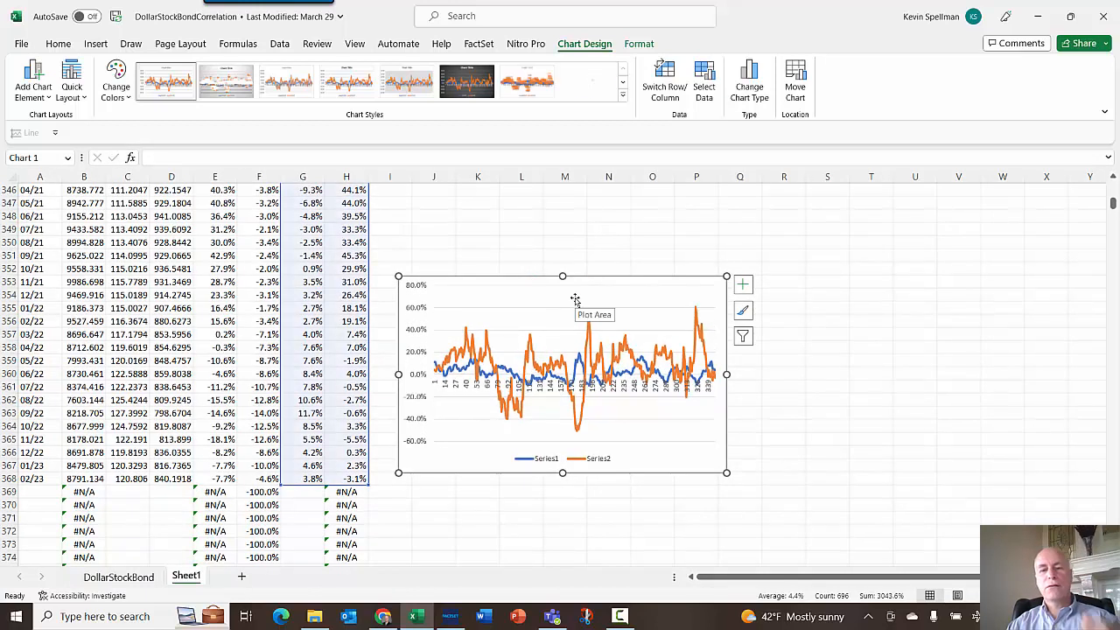
left_click(470, 390)
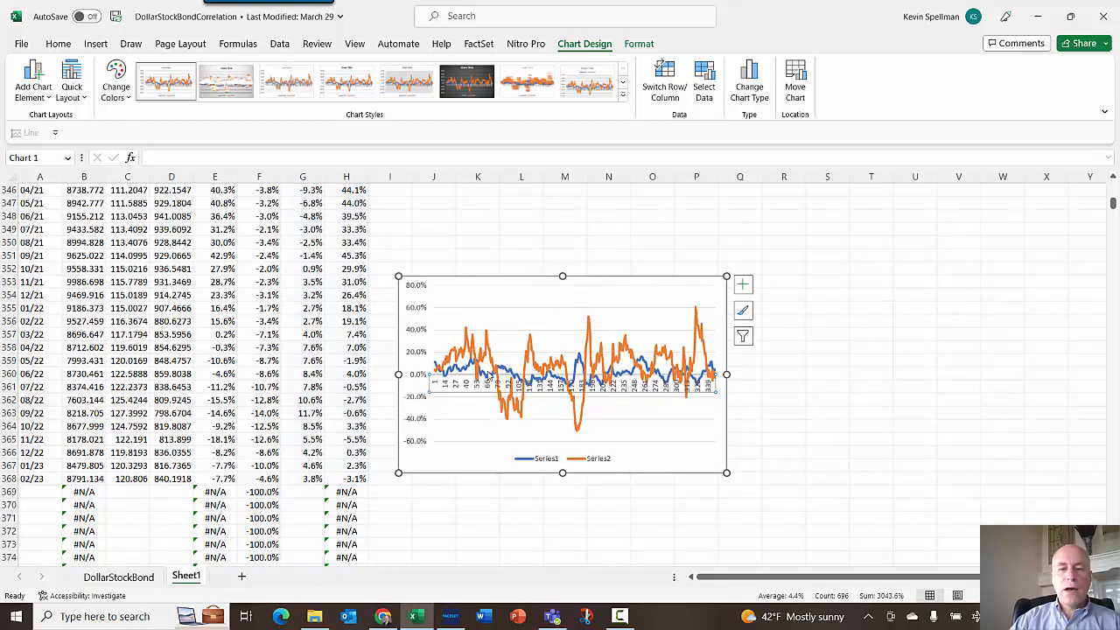
left_click(485, 348)
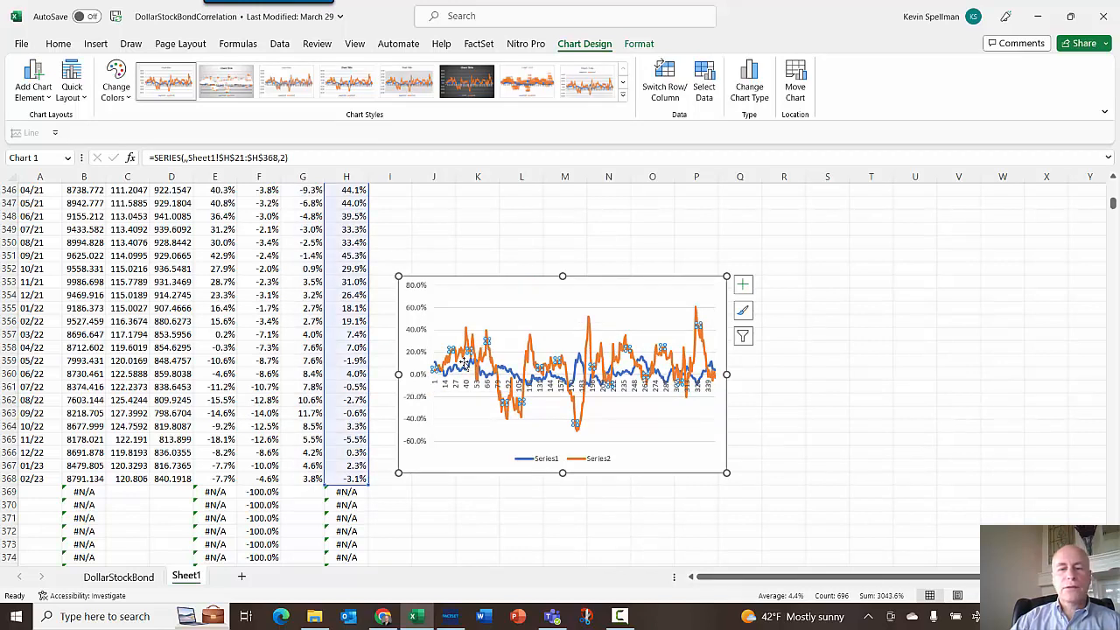
left_click(435, 364)
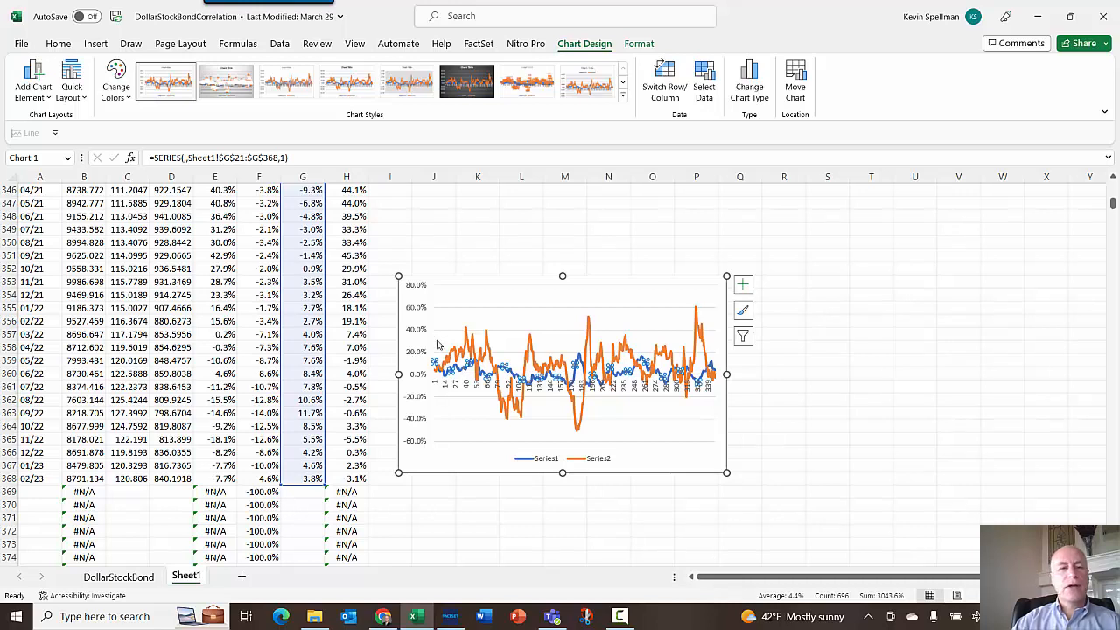
- Delete the chart and undo the deletion
left_click(487, 276)
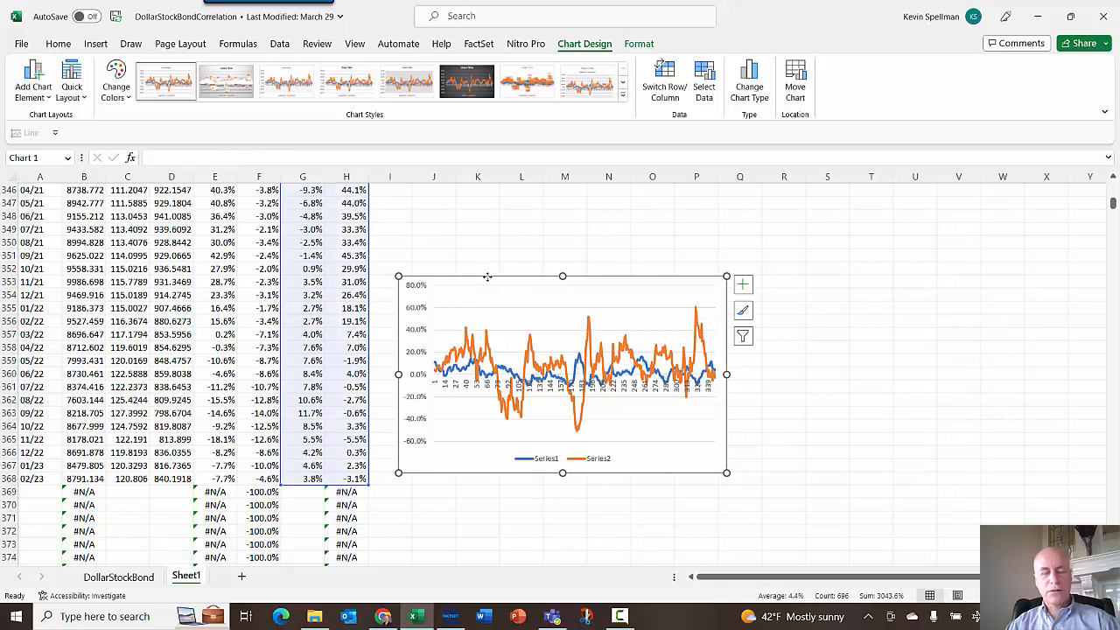
key("Delete")
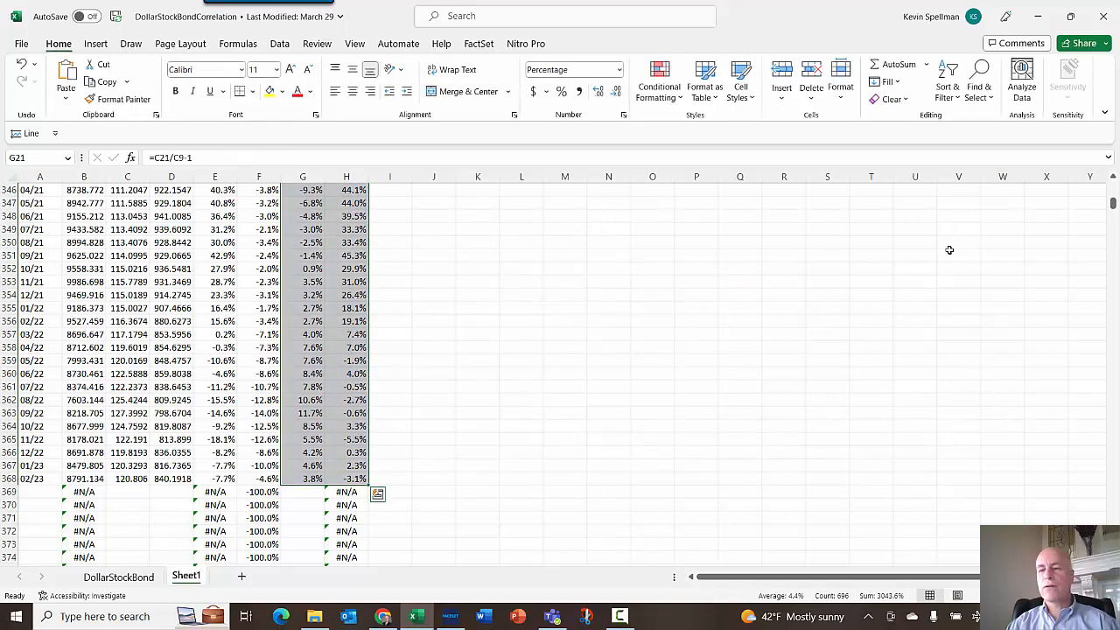
left_click_drag(1113, 204, 1113, 185)
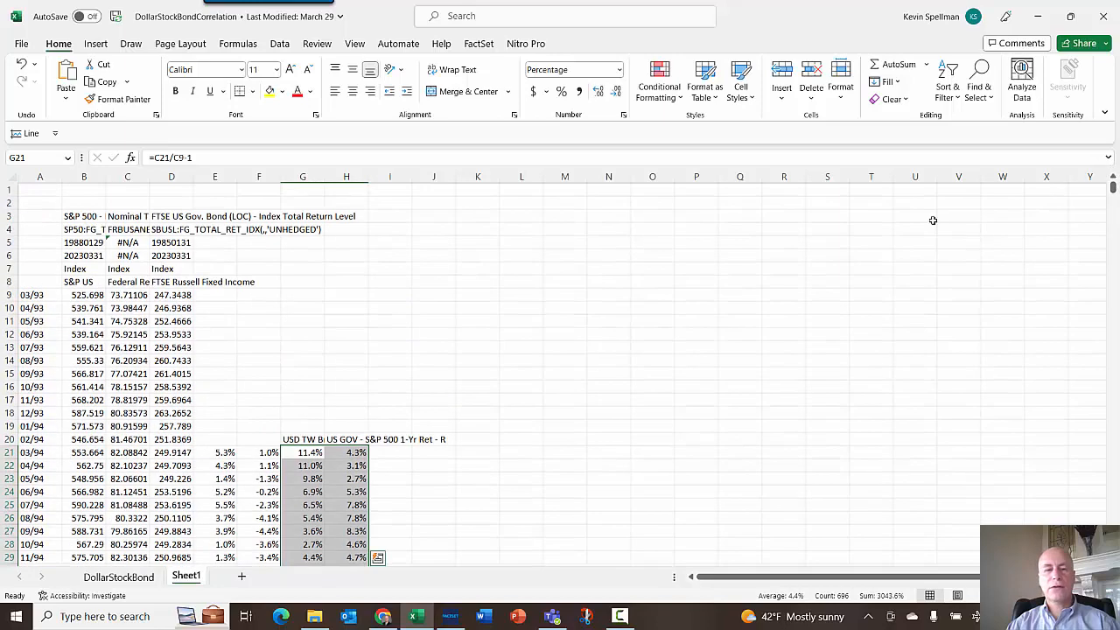
left_click(451, 469)
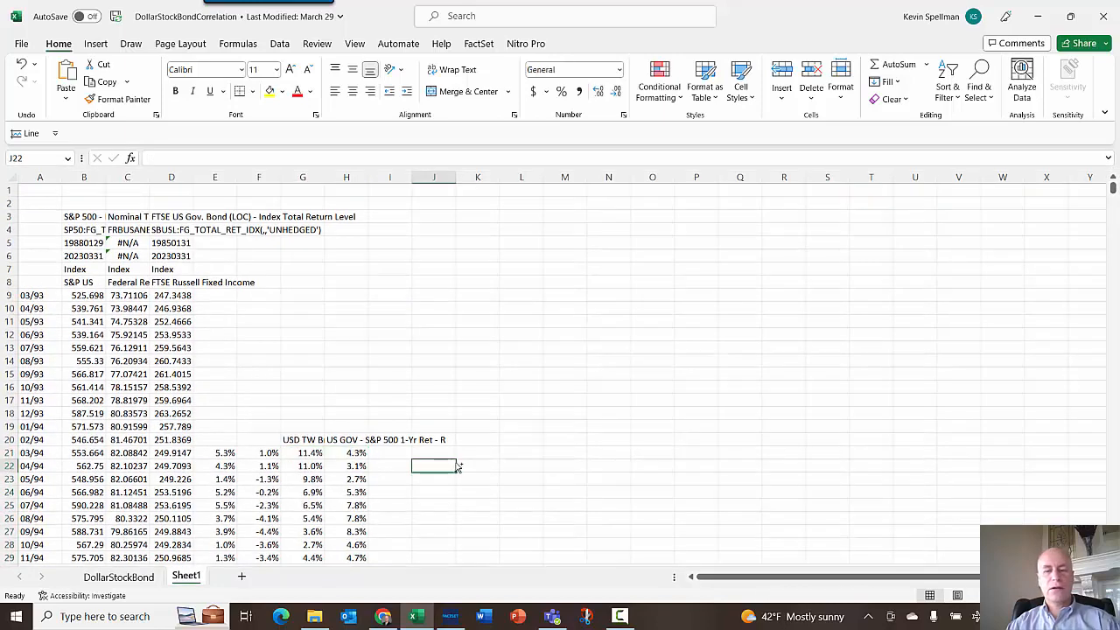
key("ctrl+z")
- Freeze panes at cell B9 so the header rows and date column stay visible
scroll(493, 450, "down", 1)
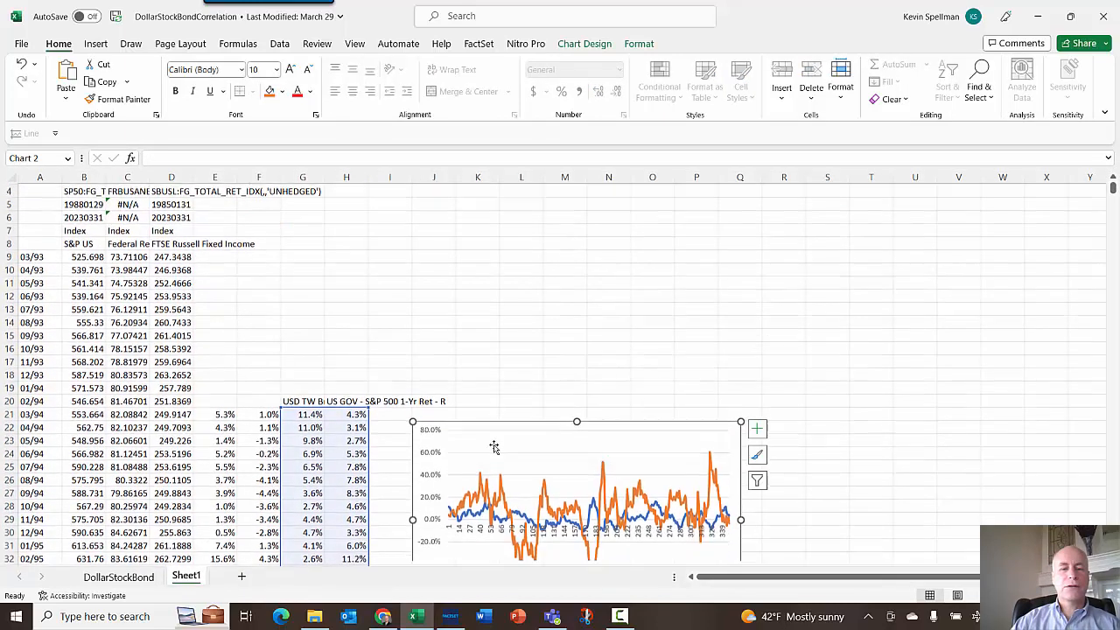
left_click(85, 254)
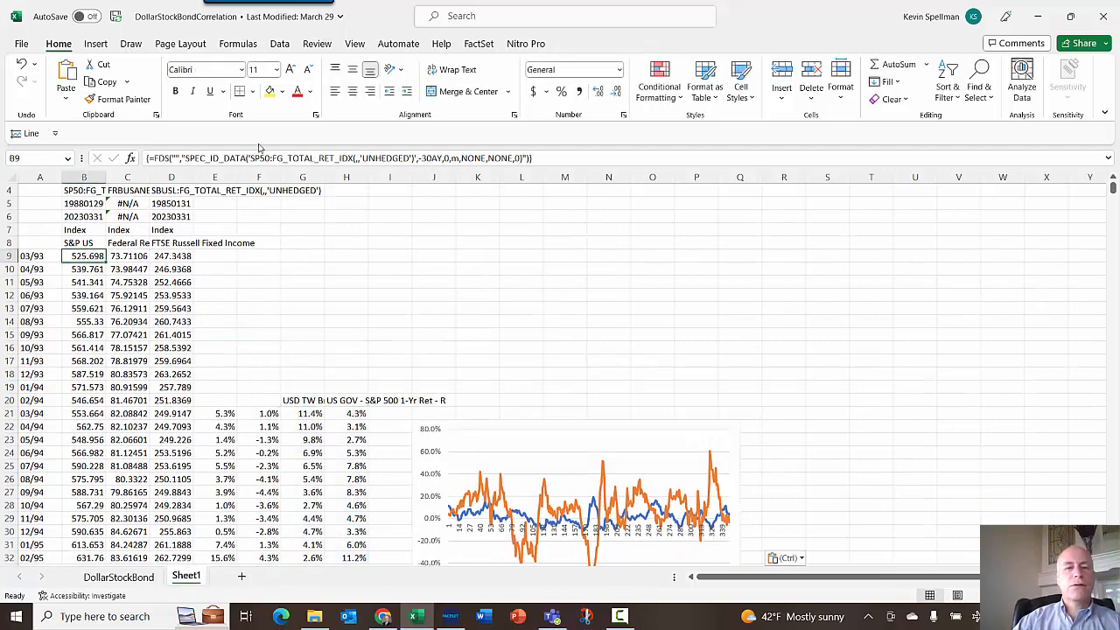
scroll(116, 232, "up", 1)
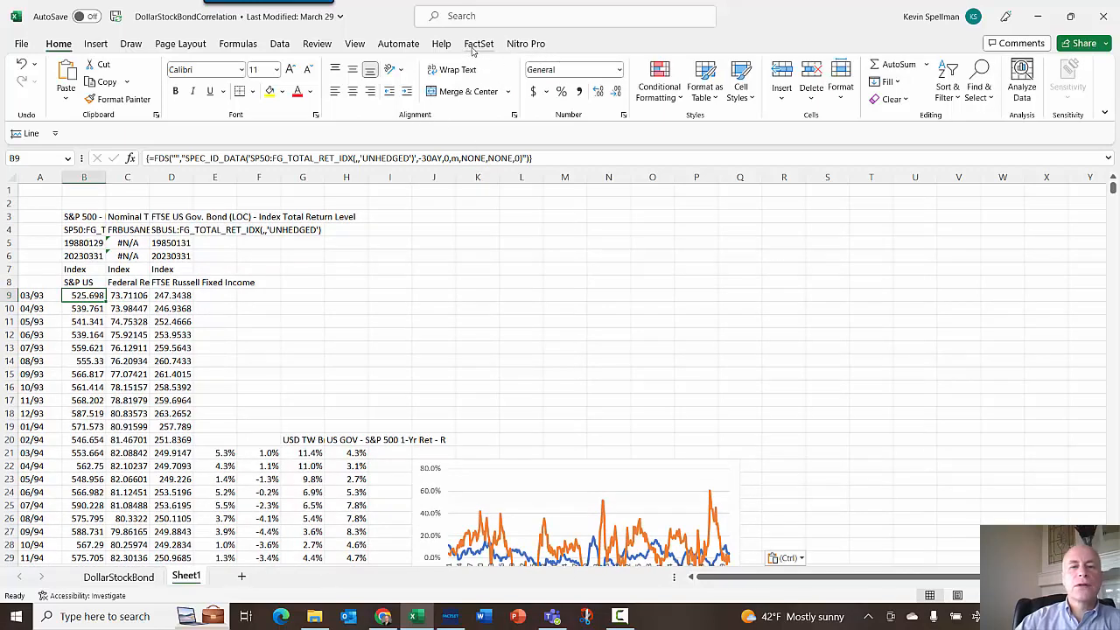
left_click(352, 46)
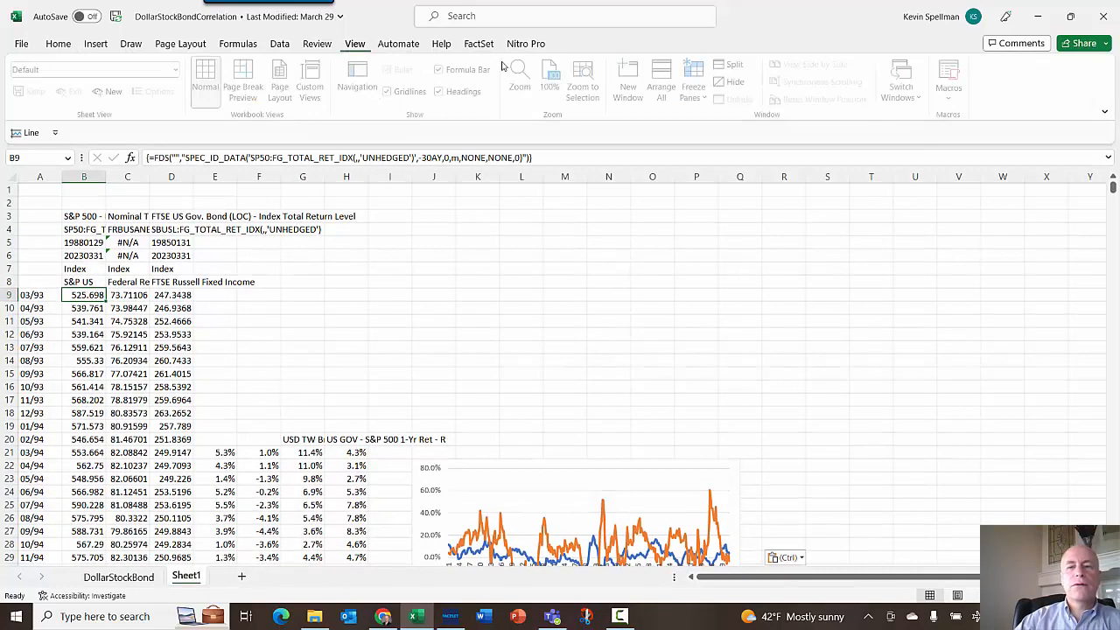
left_click(707, 98)
left_click(726, 123)
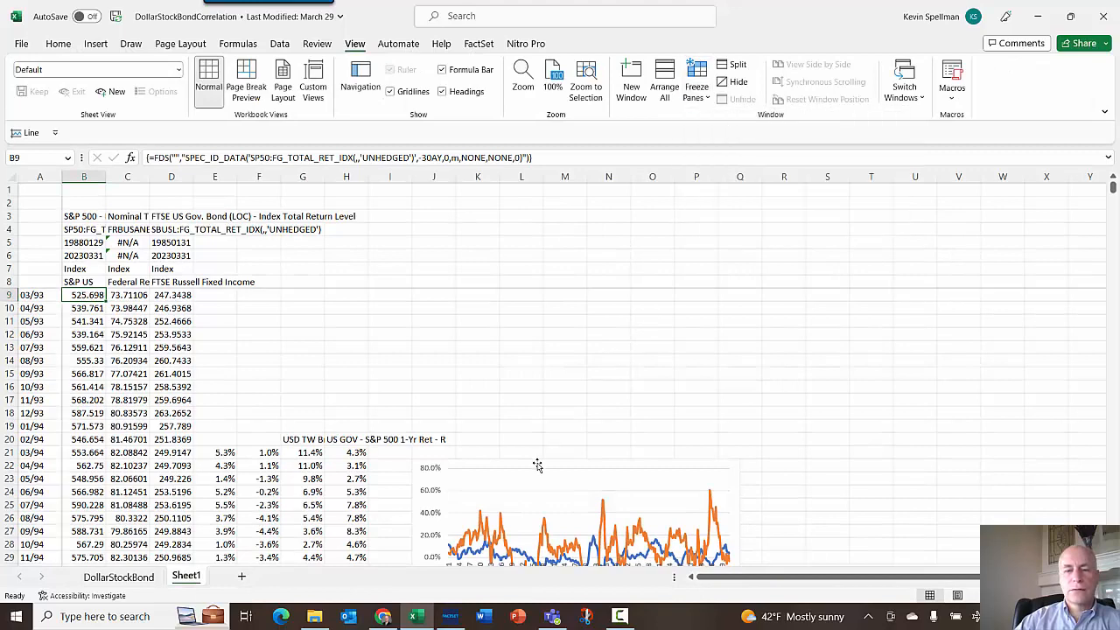
- Move the chart up beside the data and set the dollar series' name to G20 and its category labels to A21:A368
left_click_drag(537, 466, 596, 317)
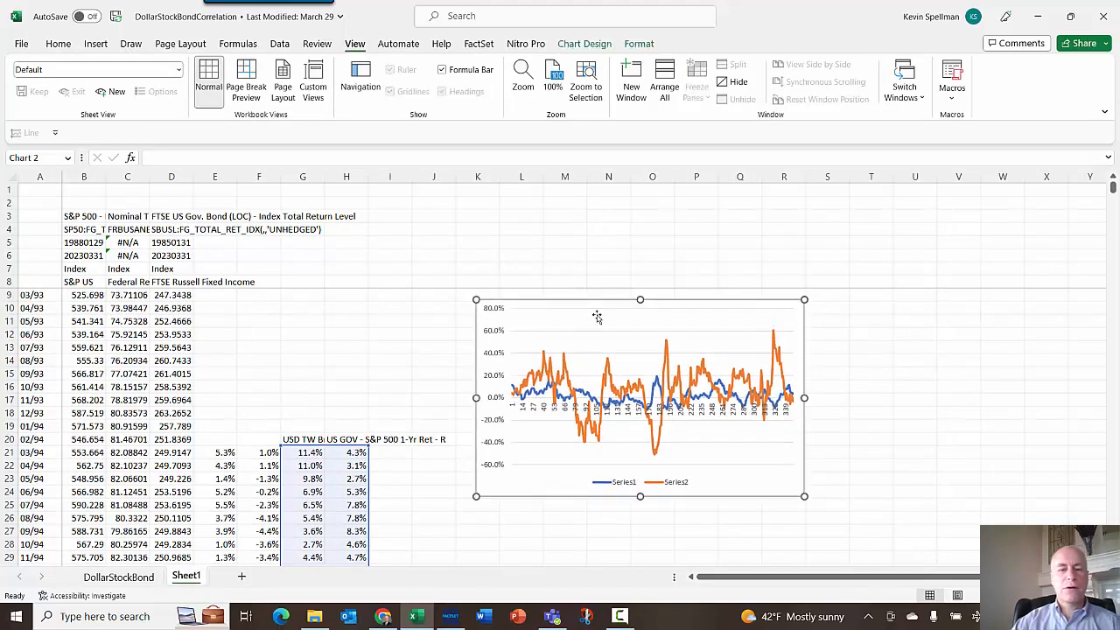
left_click(565, 399)
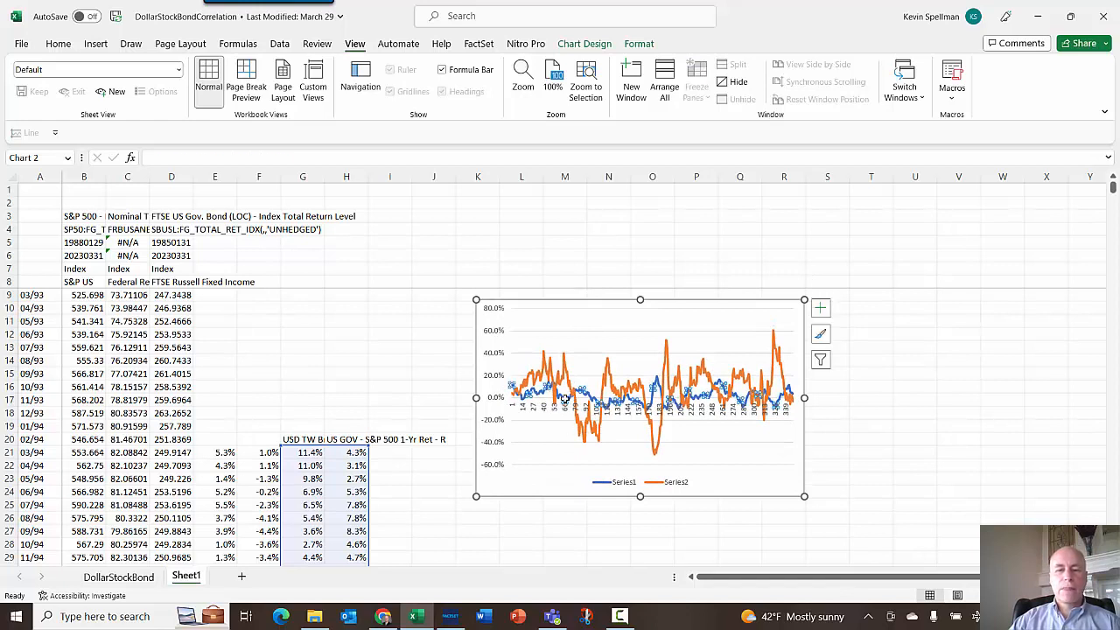
left_click(190, 158)
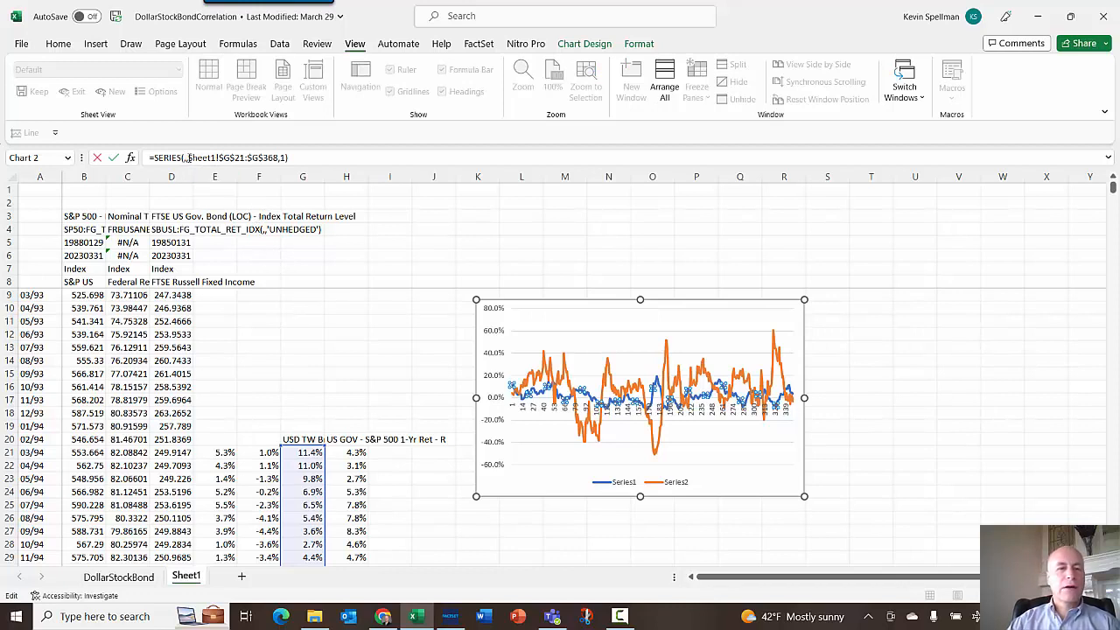
left_click_drag(188, 157, 287, 158)
key("ctrl+c")
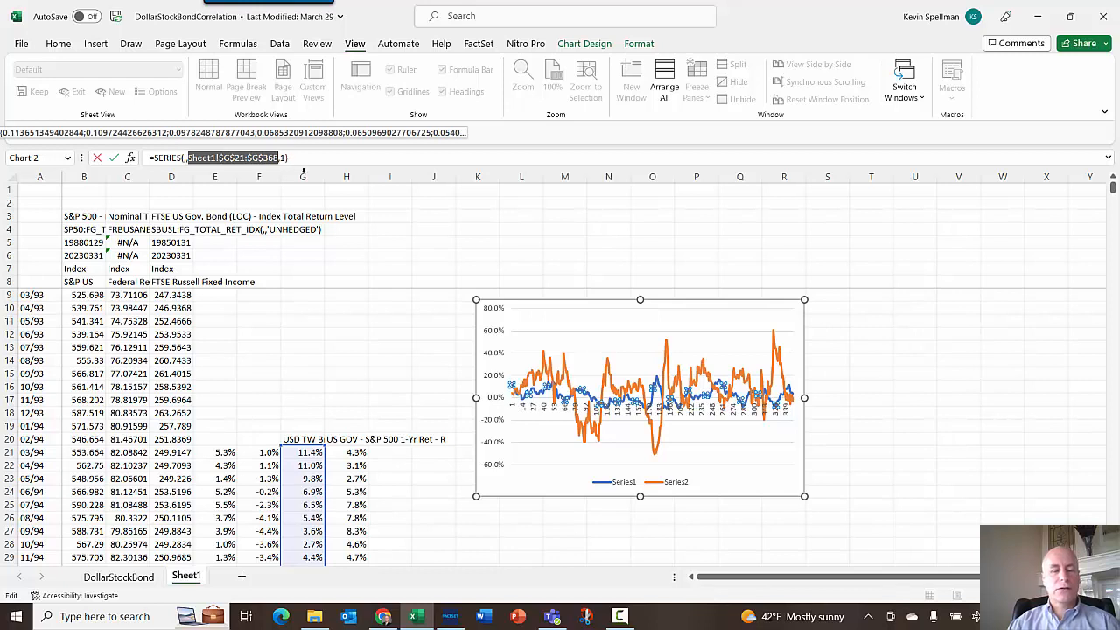
left_click(186, 159)
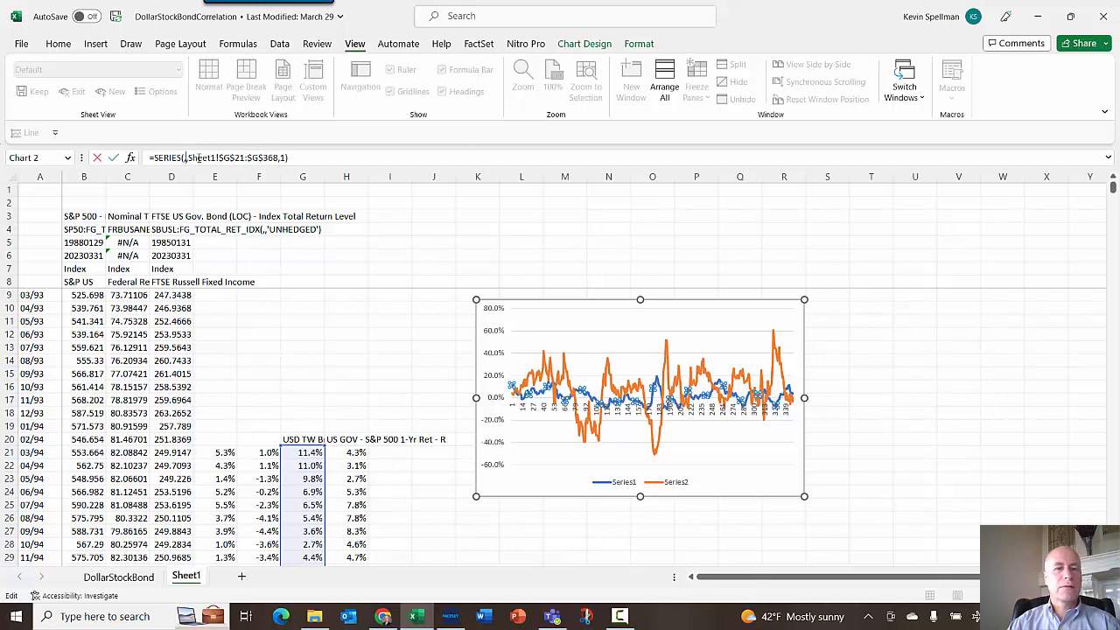
key("ctrl+v")
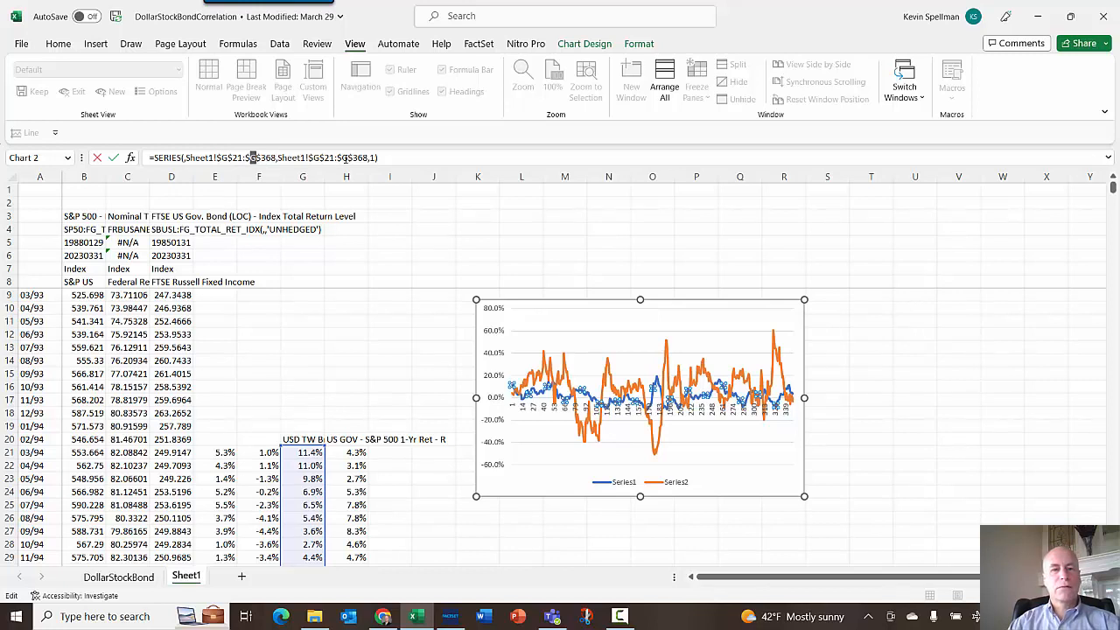
type("a")
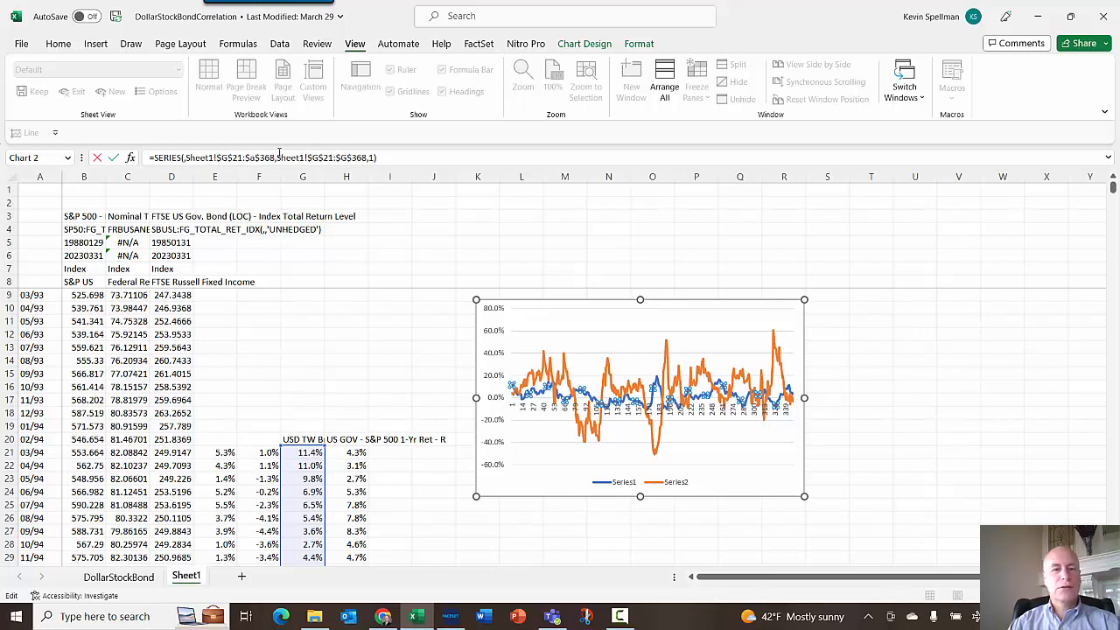
left_click_drag(225, 159, 219, 159)
type("a")
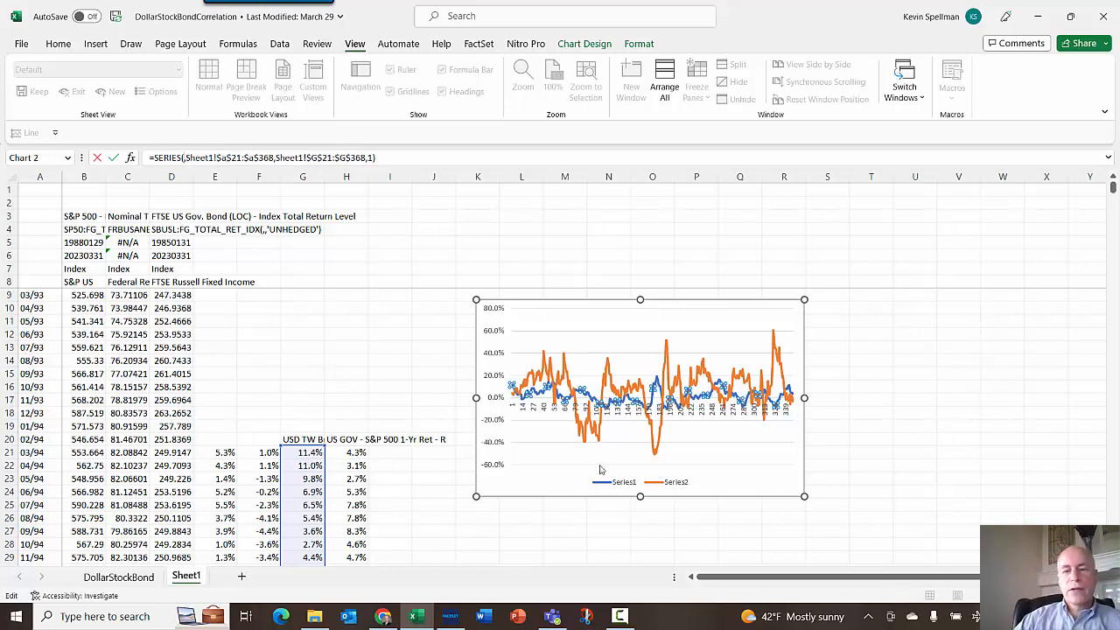
left_click(304, 439)
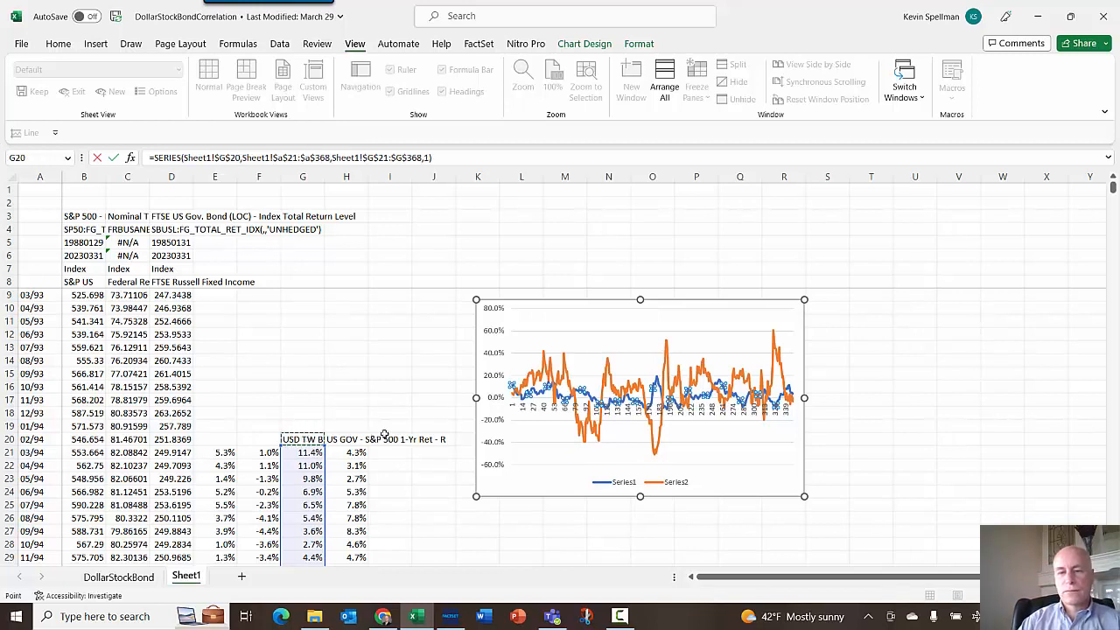
key("Return")
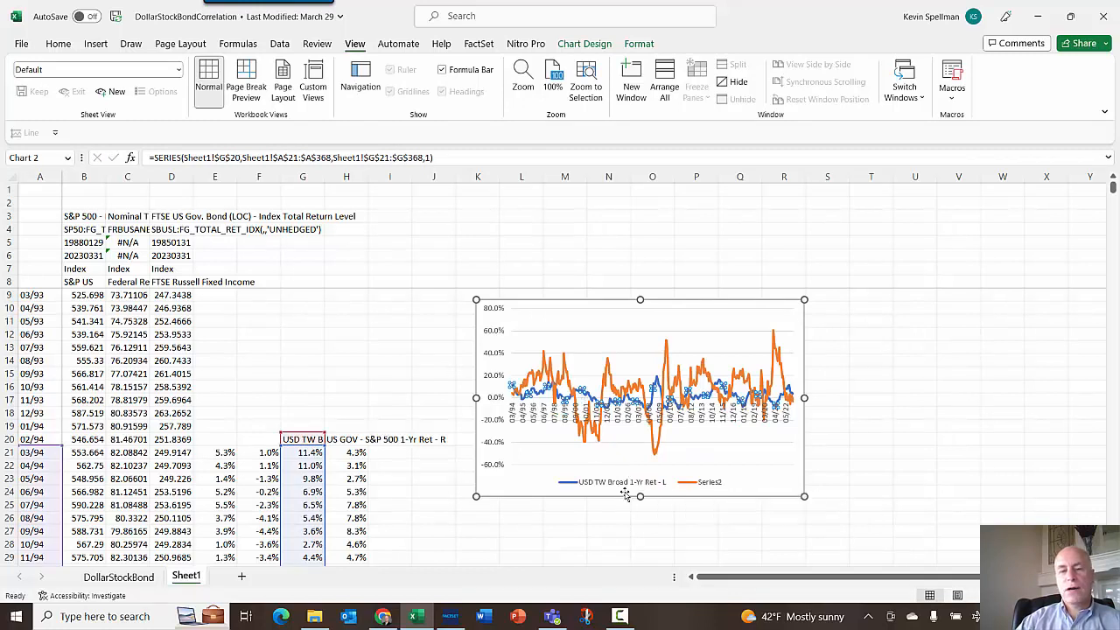
- Set the spread series' name to cell H20
left_click(672, 370)
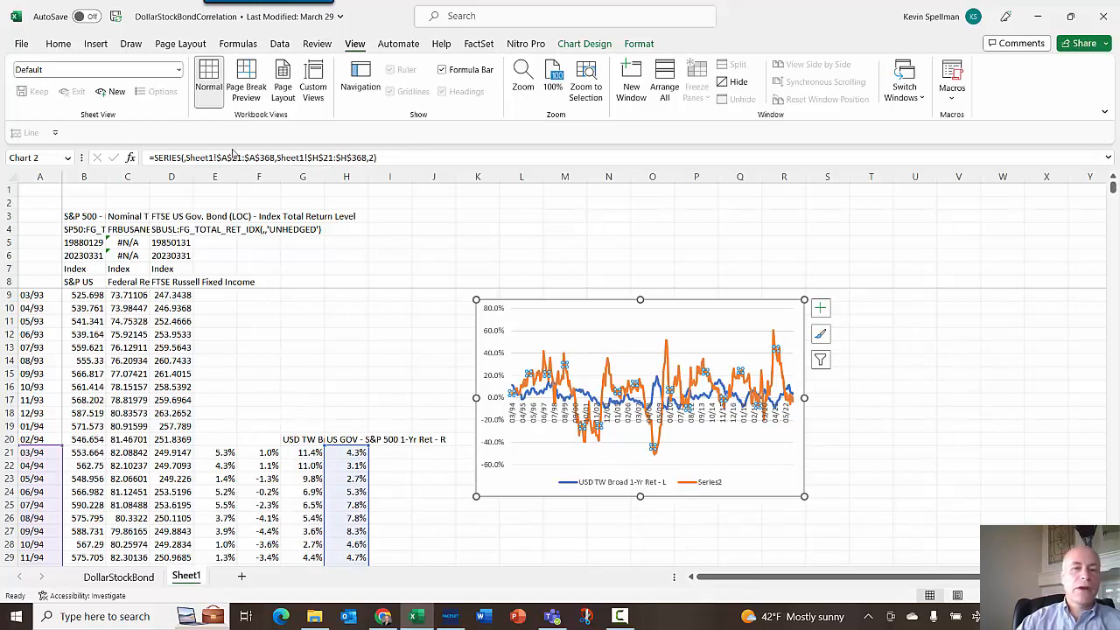
left_click(183, 157)
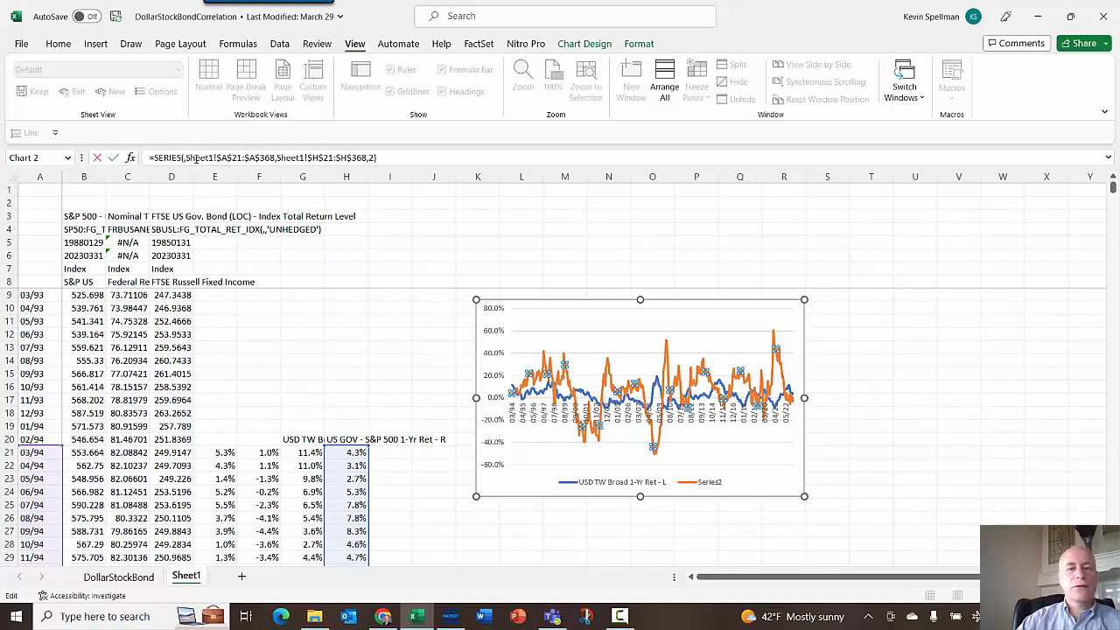
left_click(352, 438)
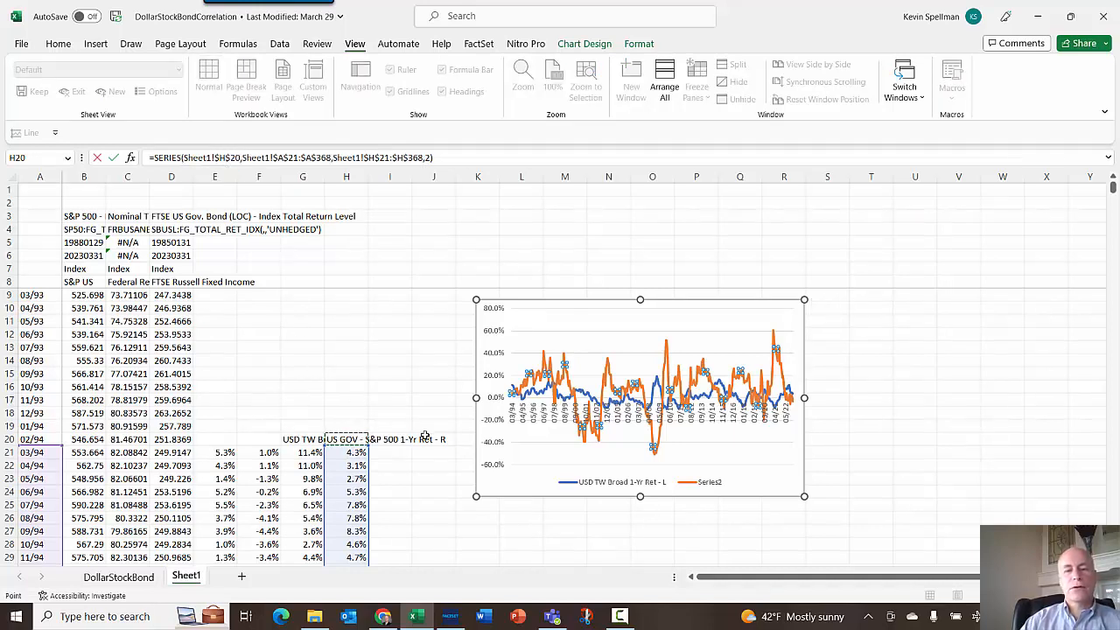
key("Return")
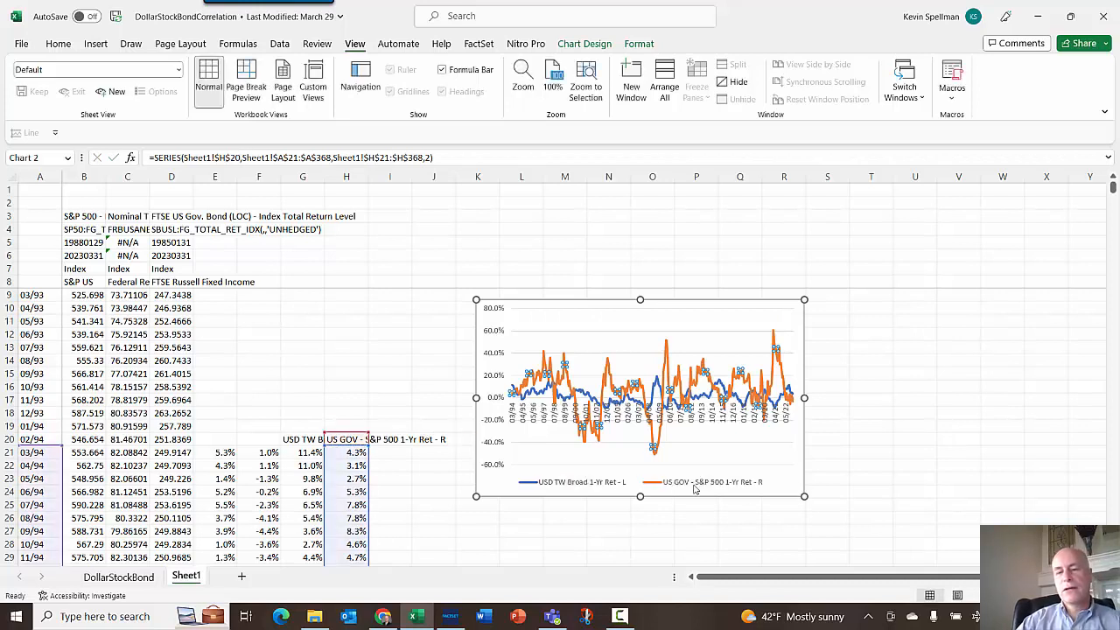
left_click(850, 444)
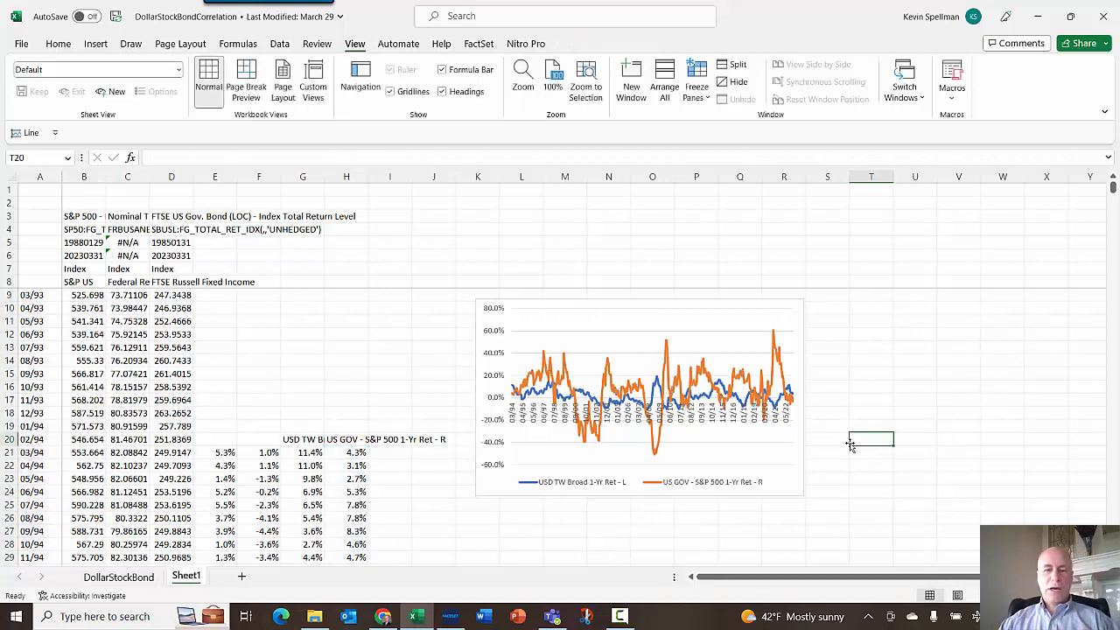
left_click(496, 341)
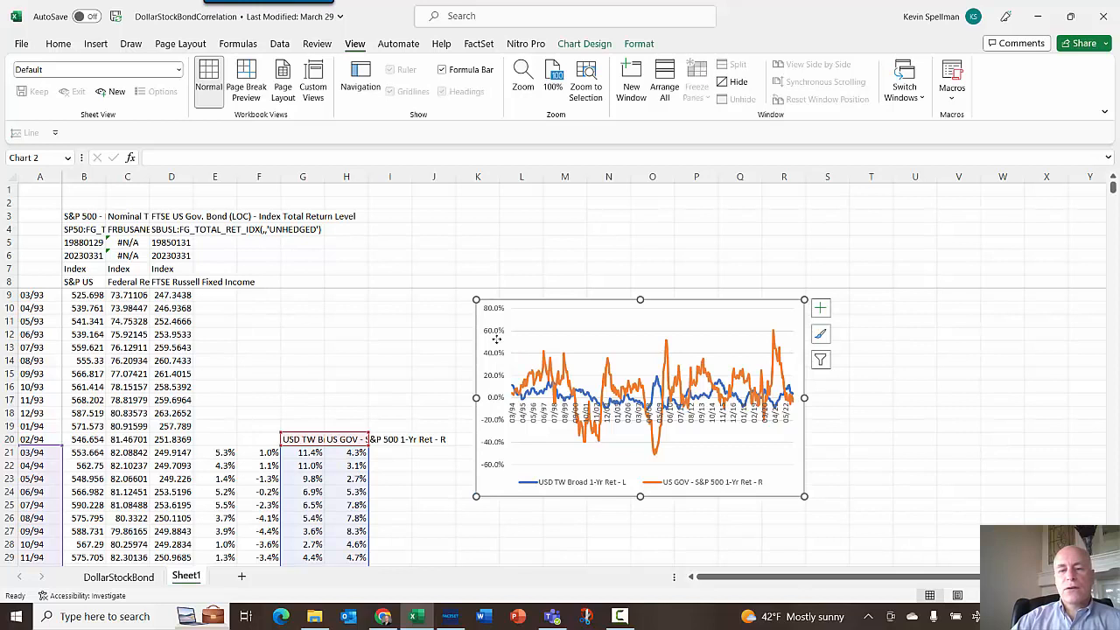
left_click(703, 368)
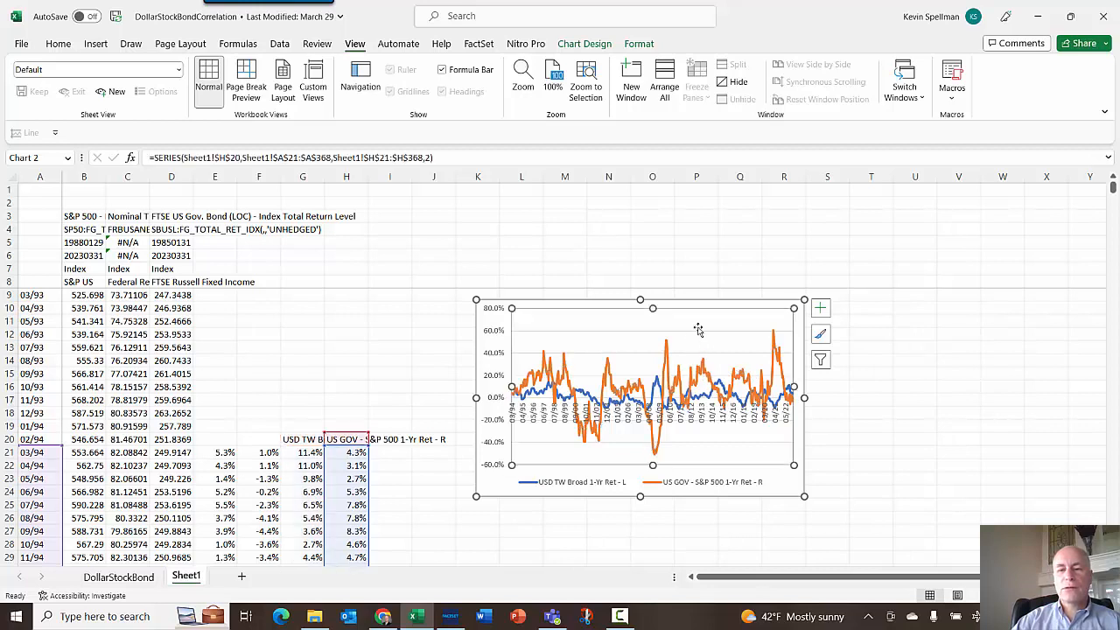
left_click(697, 328)
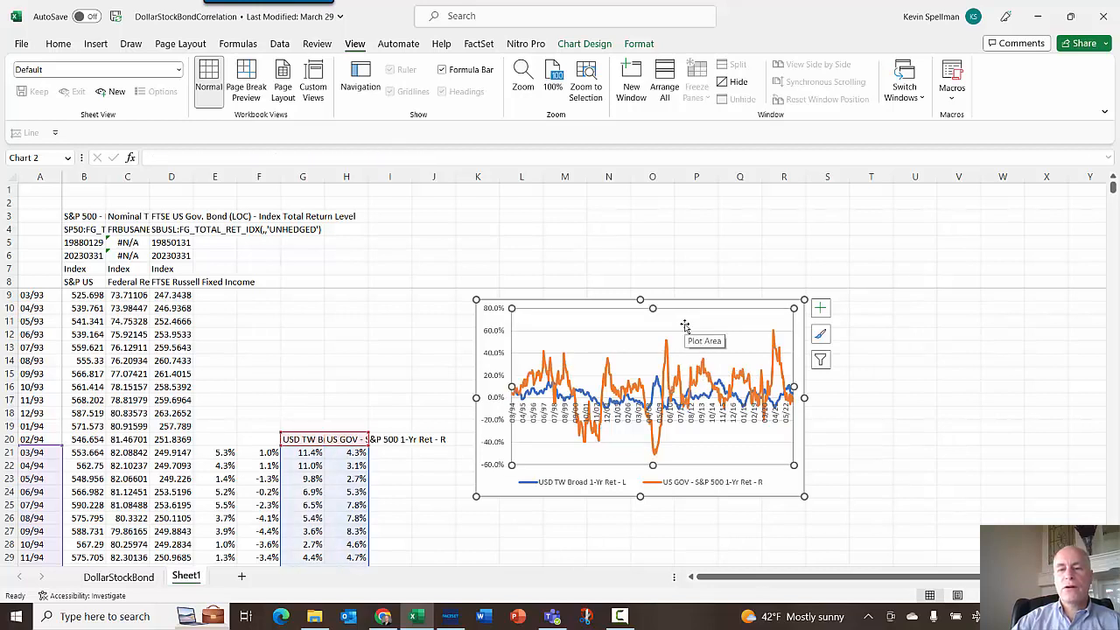
right_click(685, 325)
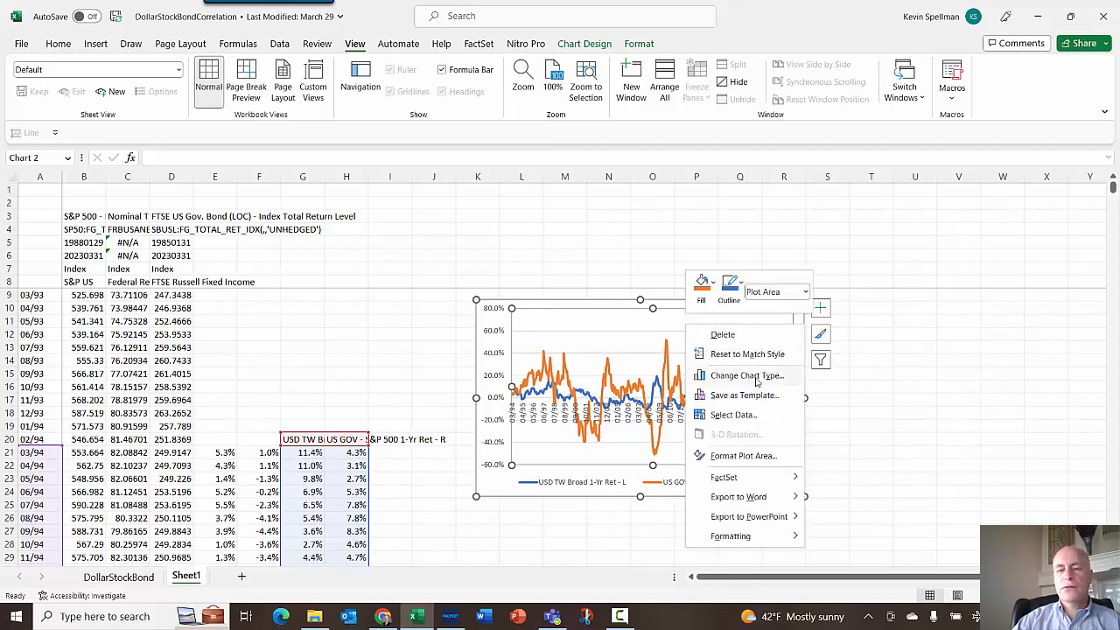
left_click(757, 378)
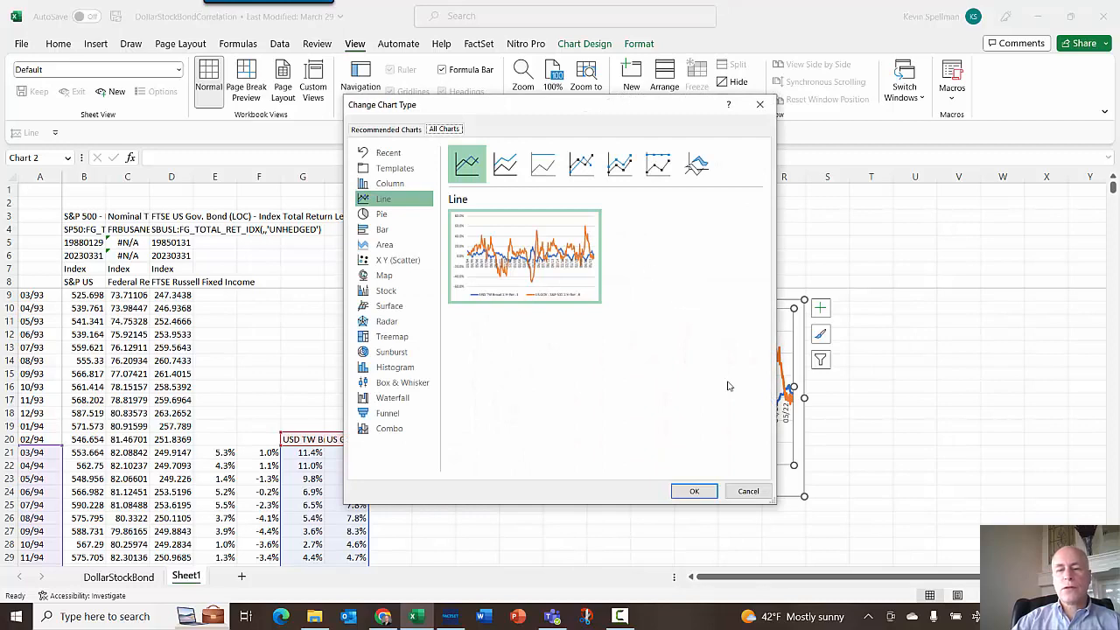
left_click(748, 491)
- Plot the US GOV - S&P 500 spread series on a secondary axis
right_click(738, 328)
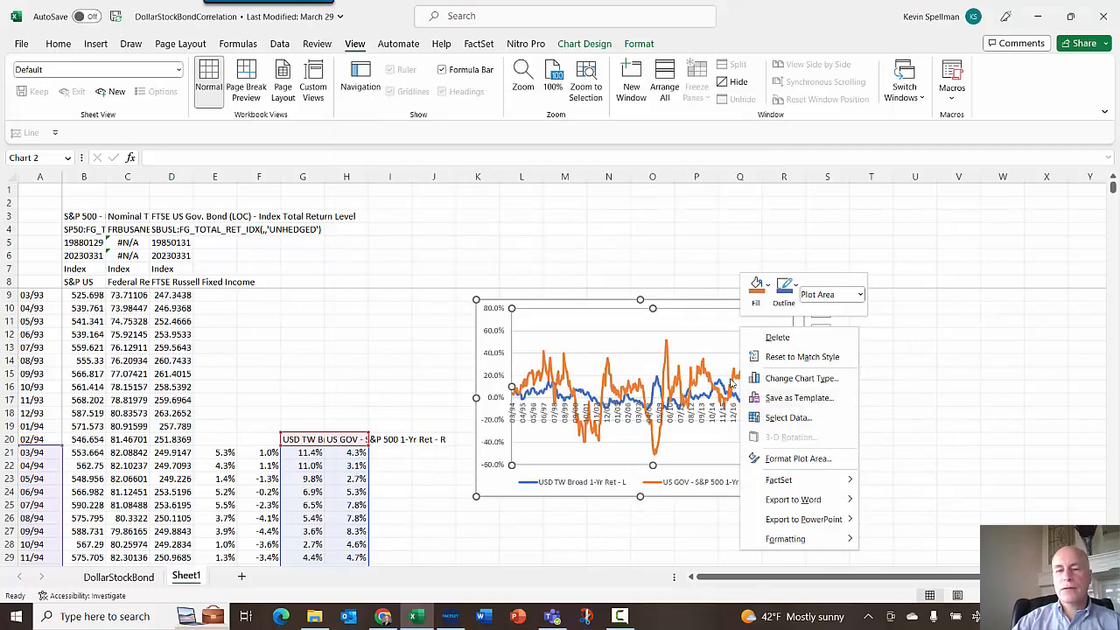
left_click(711, 378)
left_click(706, 375)
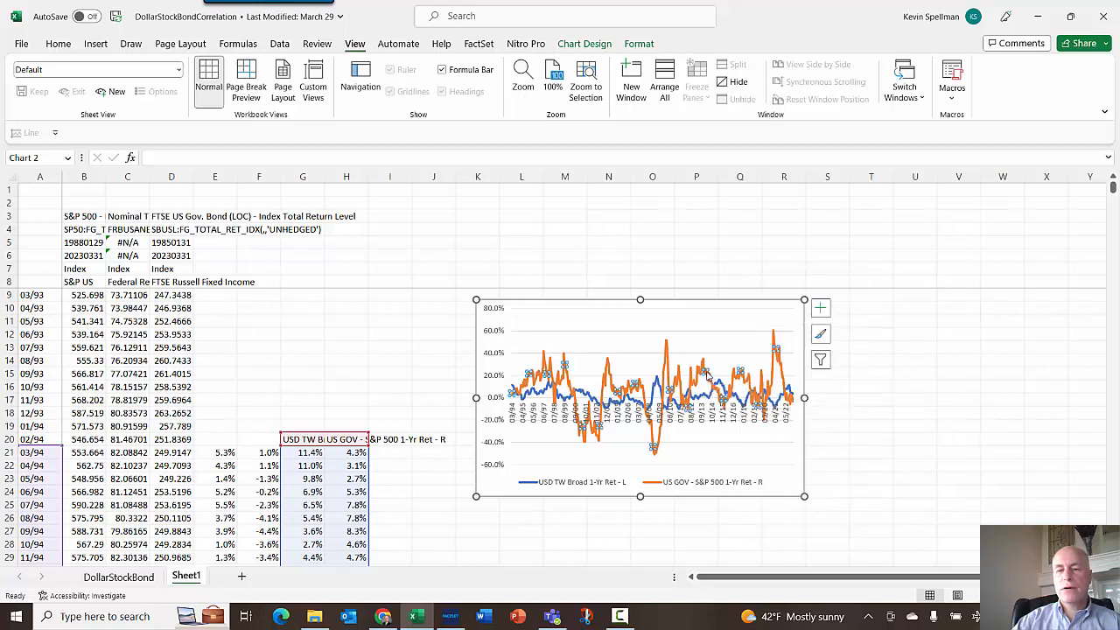
right_click(706, 372)
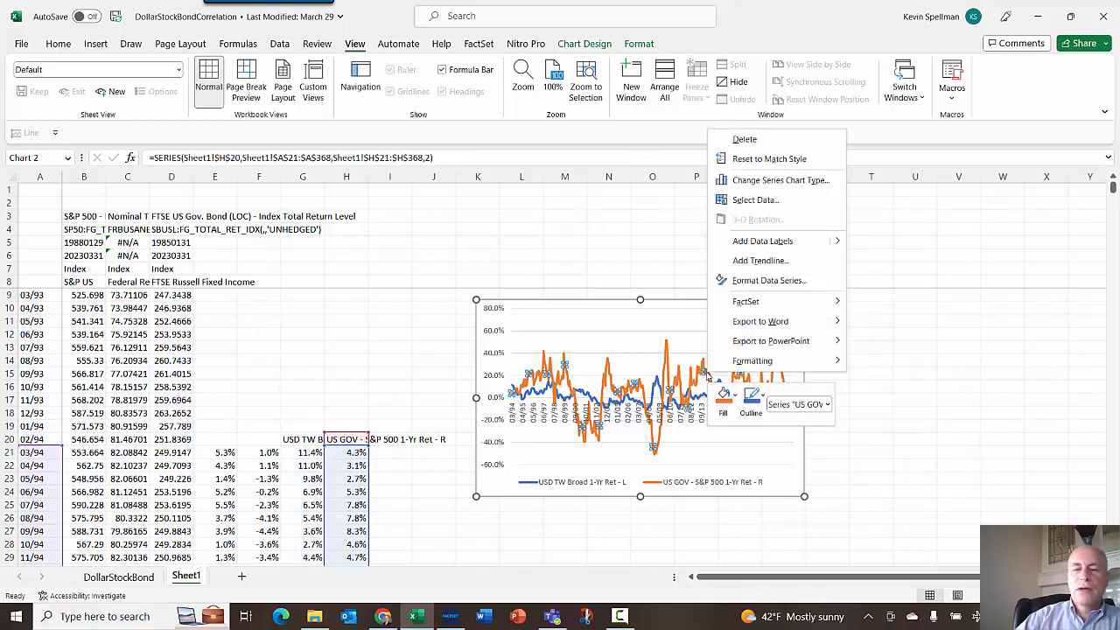
left_click(789, 181)
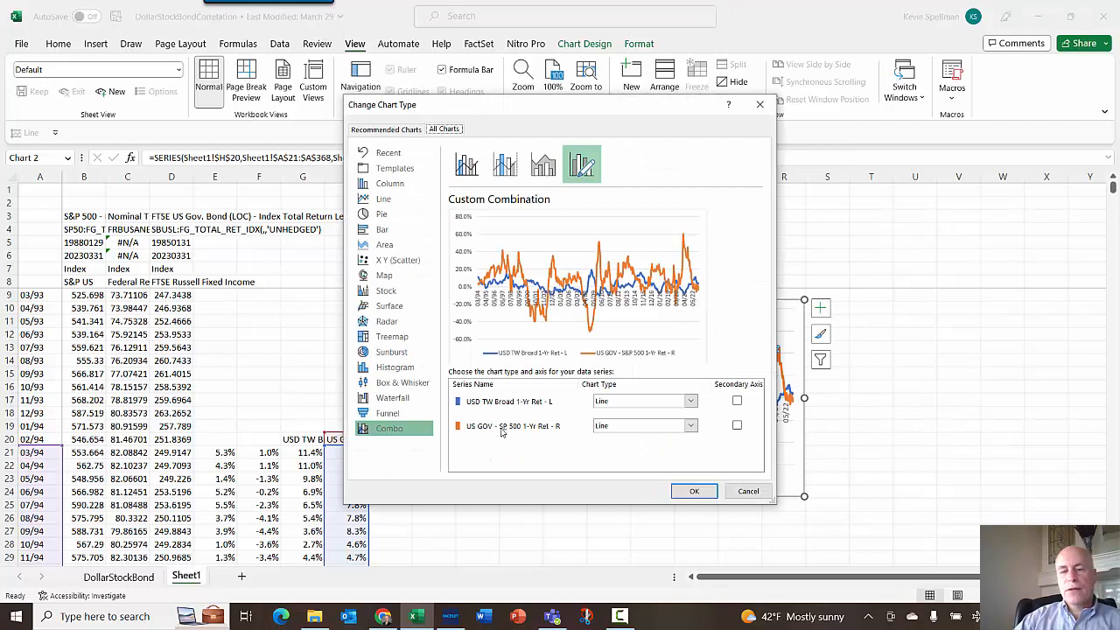
left_click(736, 426)
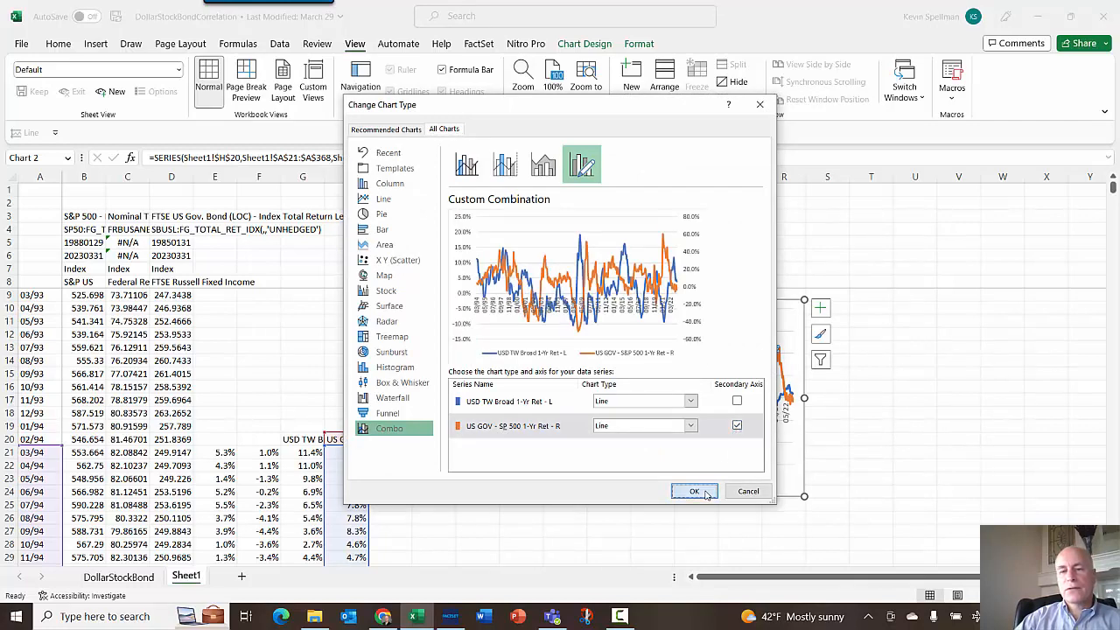
left_click(694, 490)
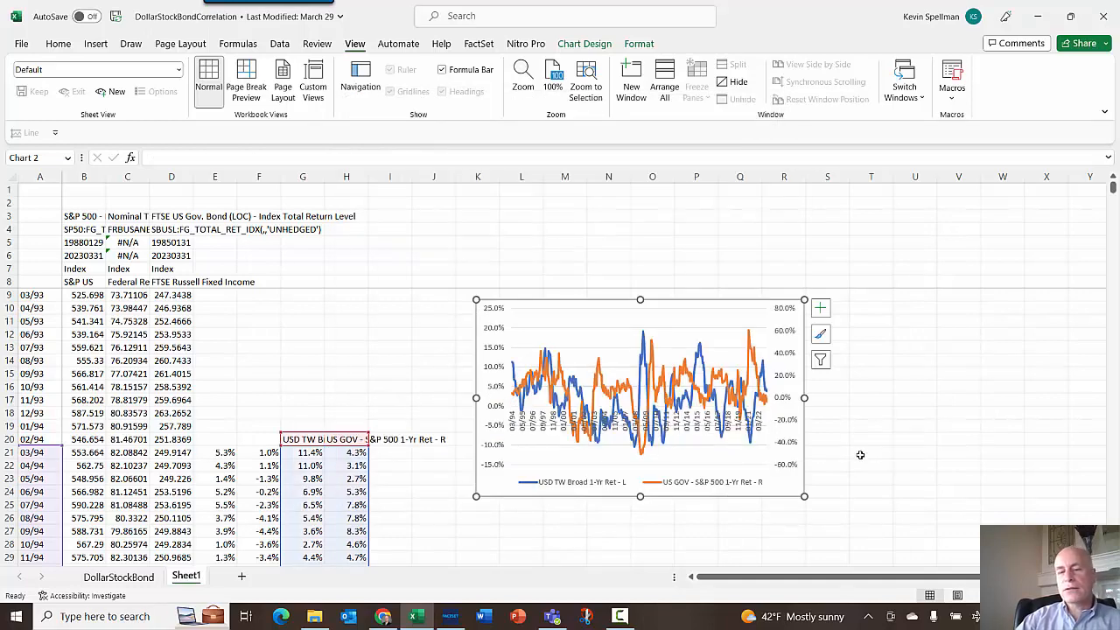
- Try switching the dollar series to an area chart in the combo chart type settings, keeping it as a line
left_click(722, 381)
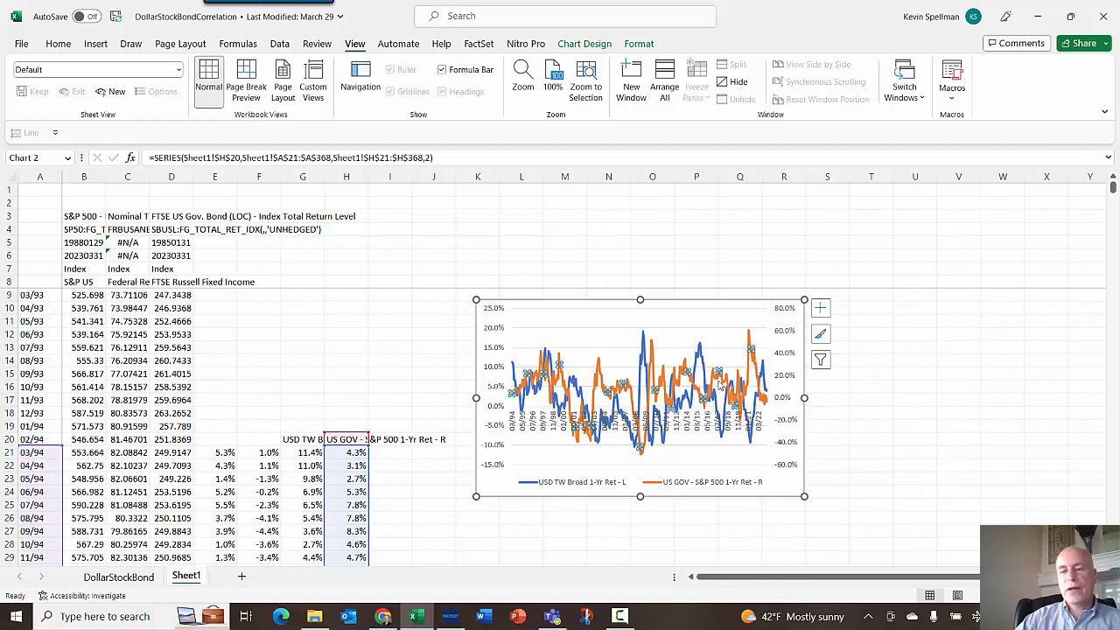
left_click(725, 392)
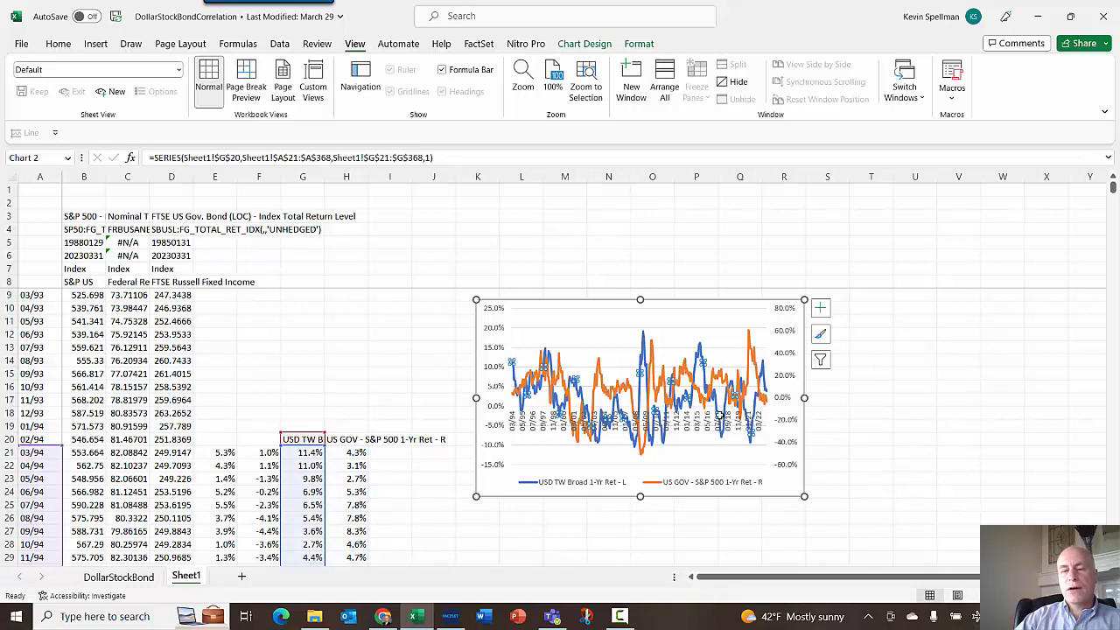
right_click(719, 416)
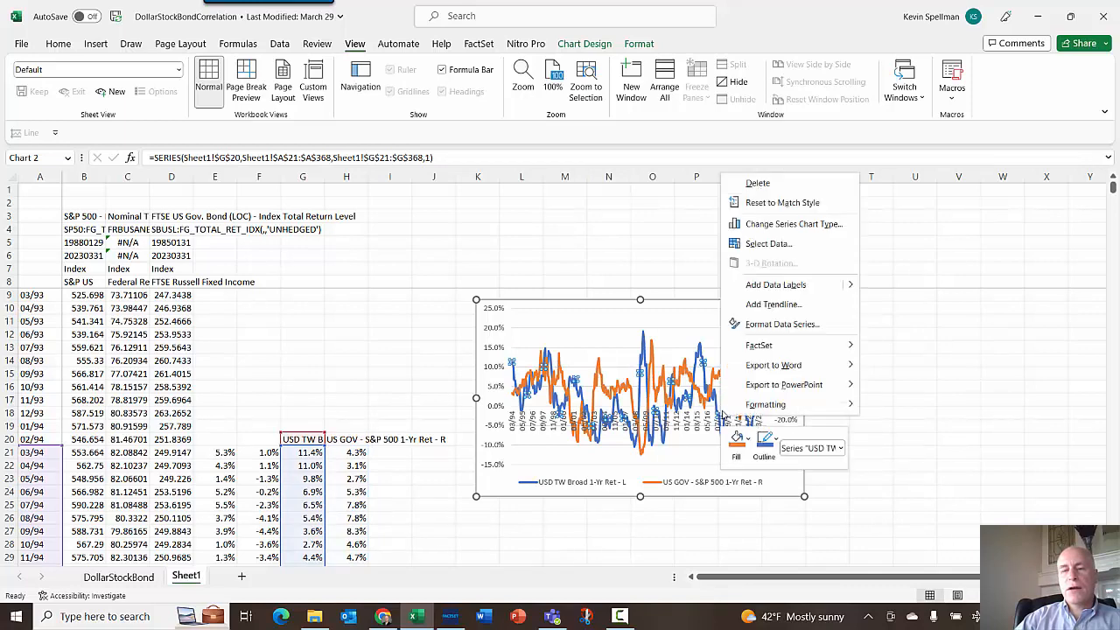
left_click(801, 228)
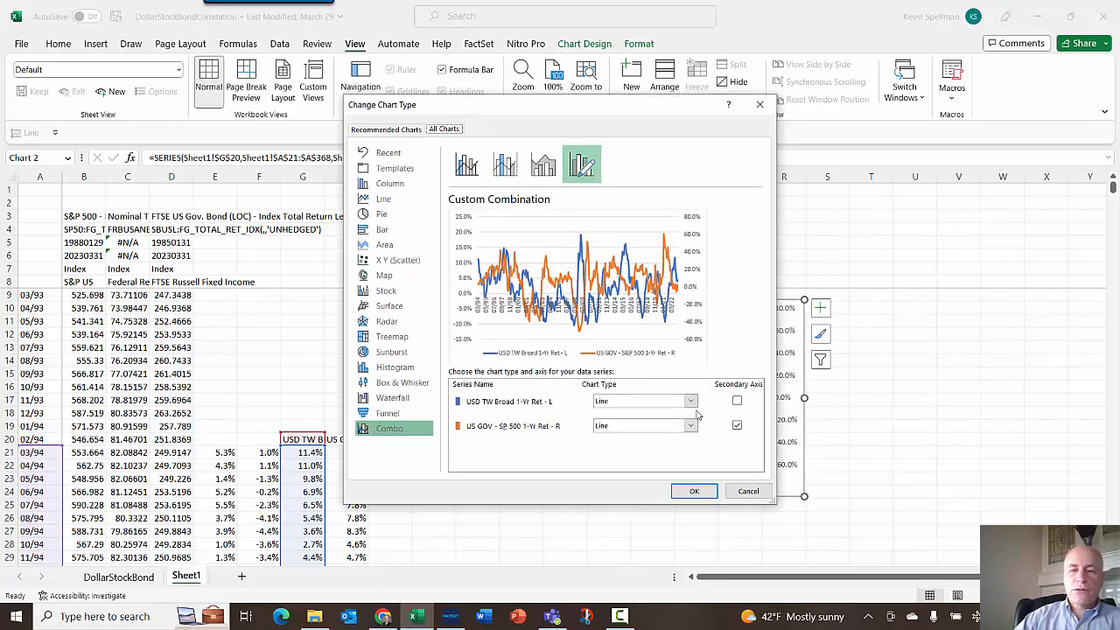
left_click(691, 401)
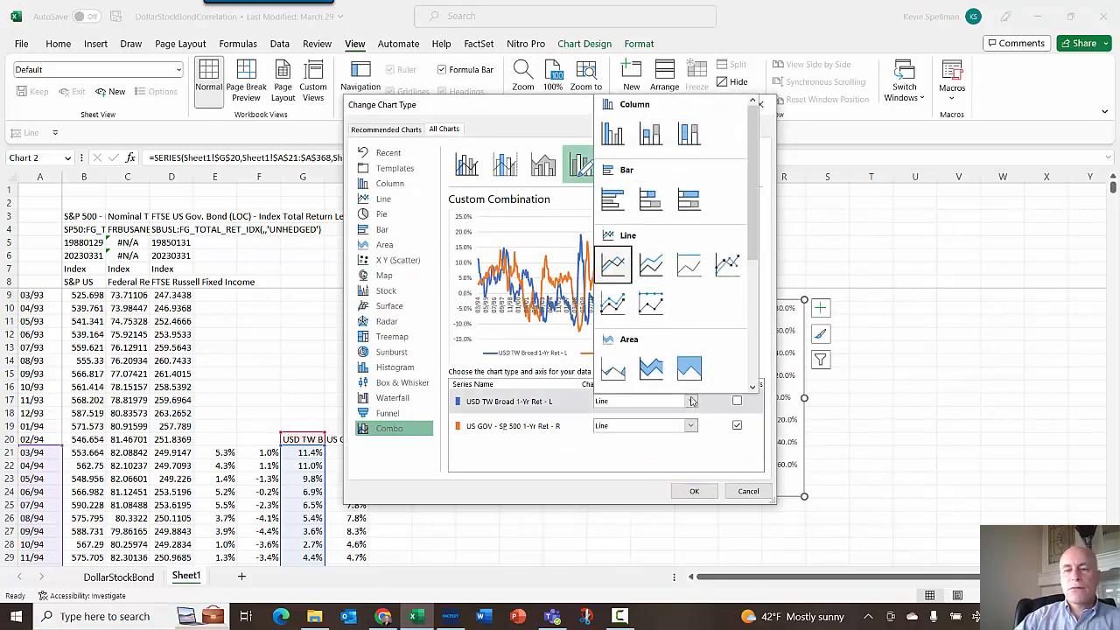
left_click(614, 368)
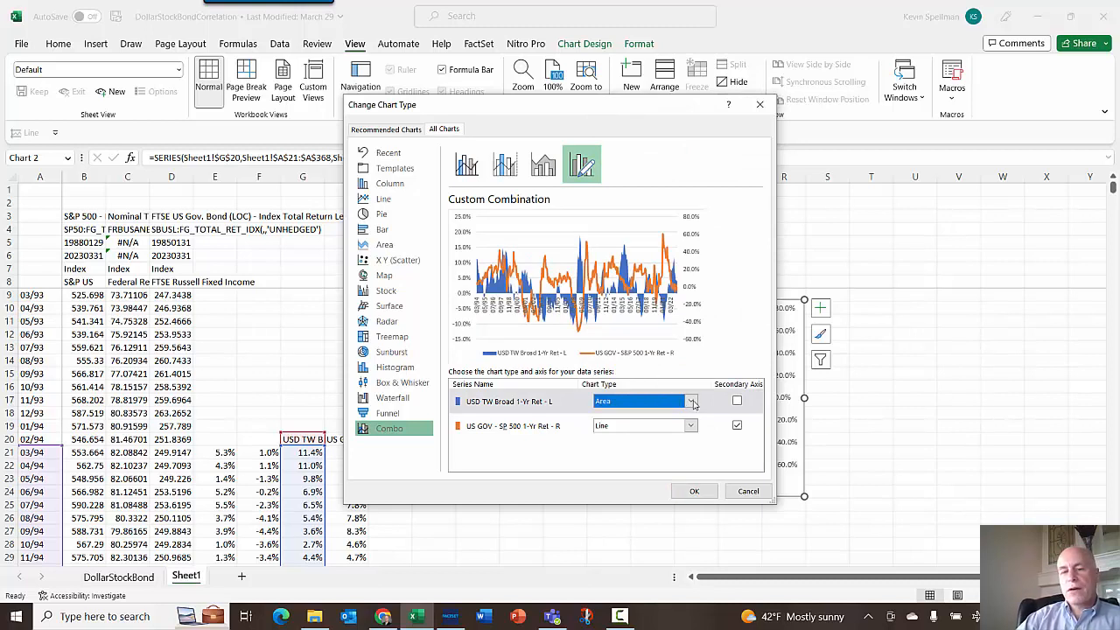
left_click(691, 401)
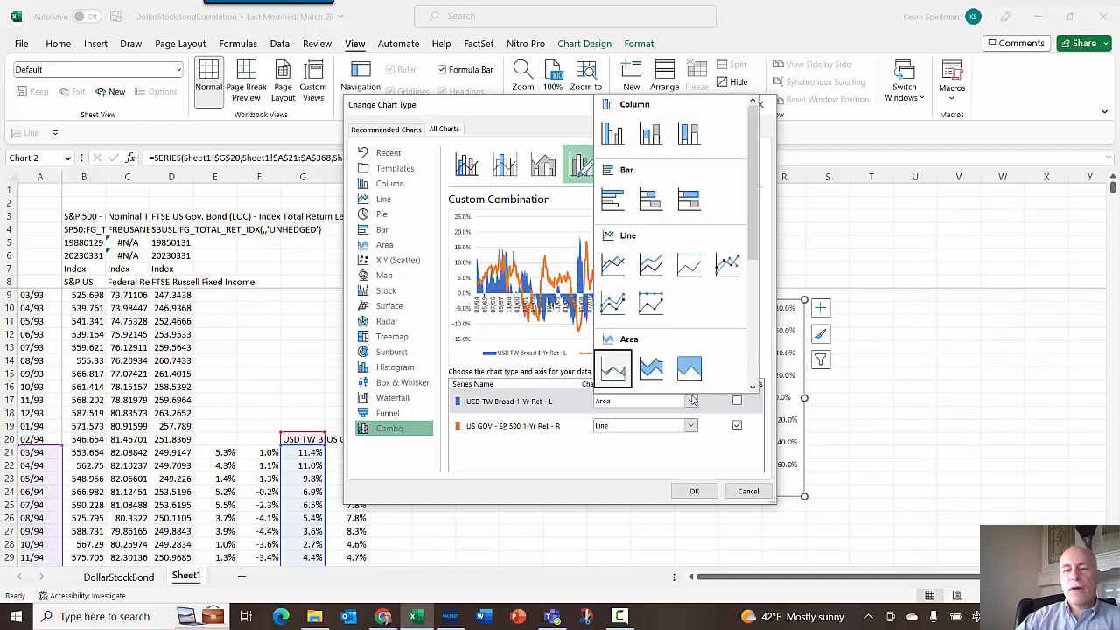
left_click(615, 267)
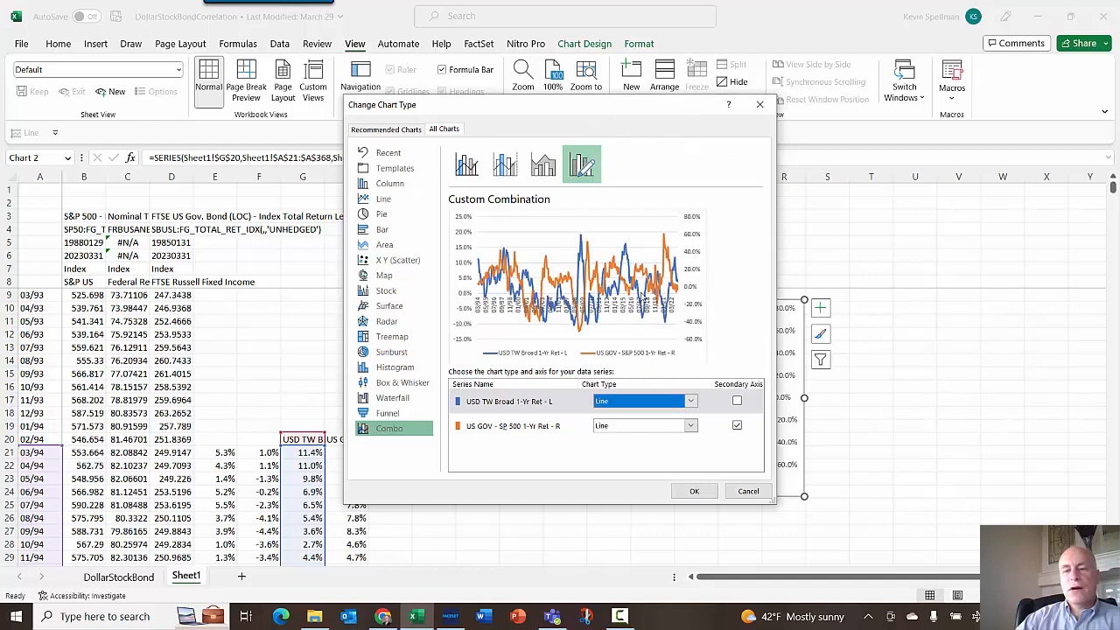
left_click(693, 490)
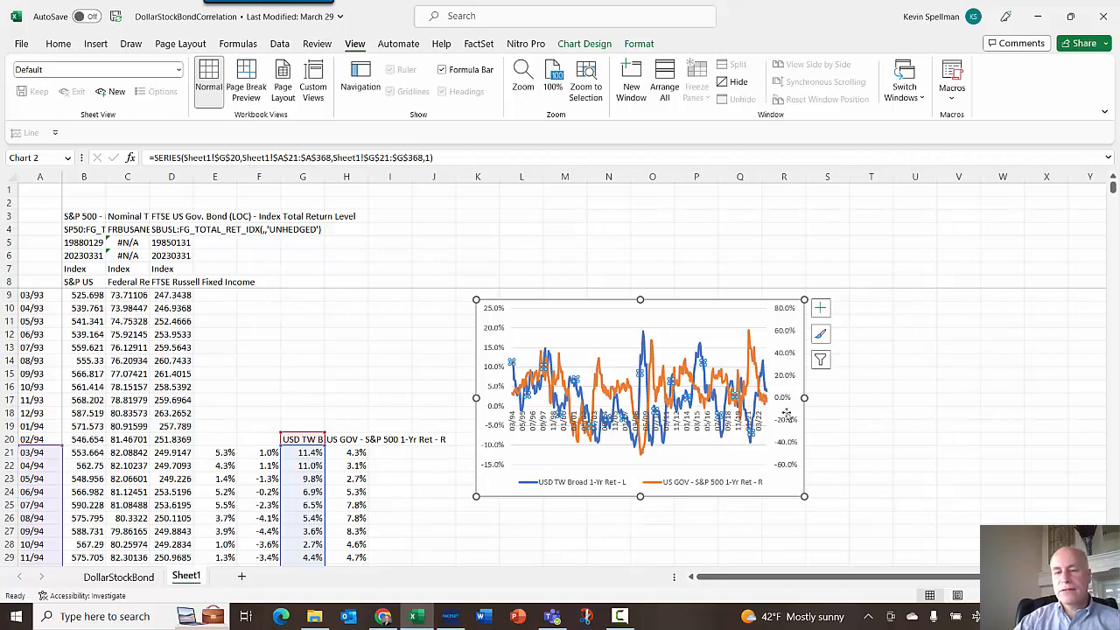
- Set the horizontal category axis labels' position to Low so the dates sit below the chart
left_click(534, 420)
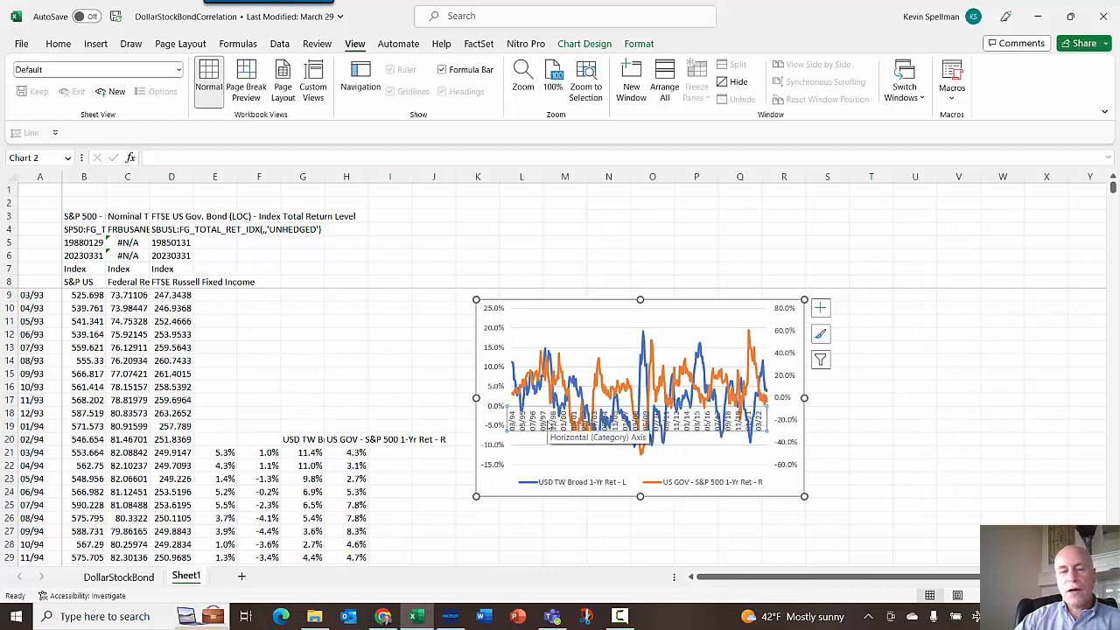
right_click(551, 425)
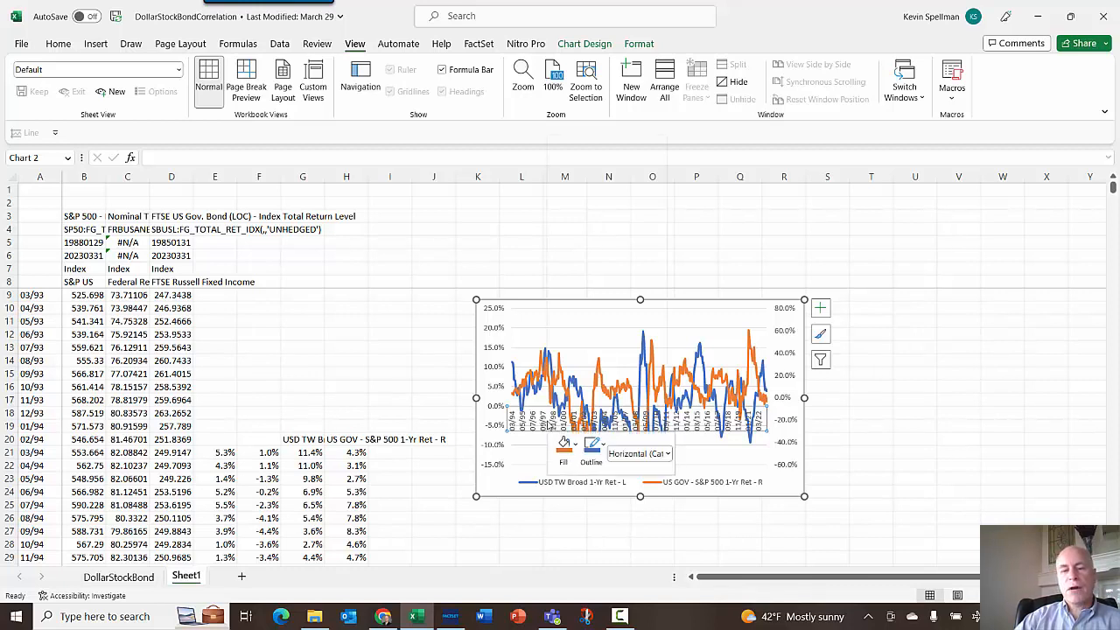
left_click(604, 331)
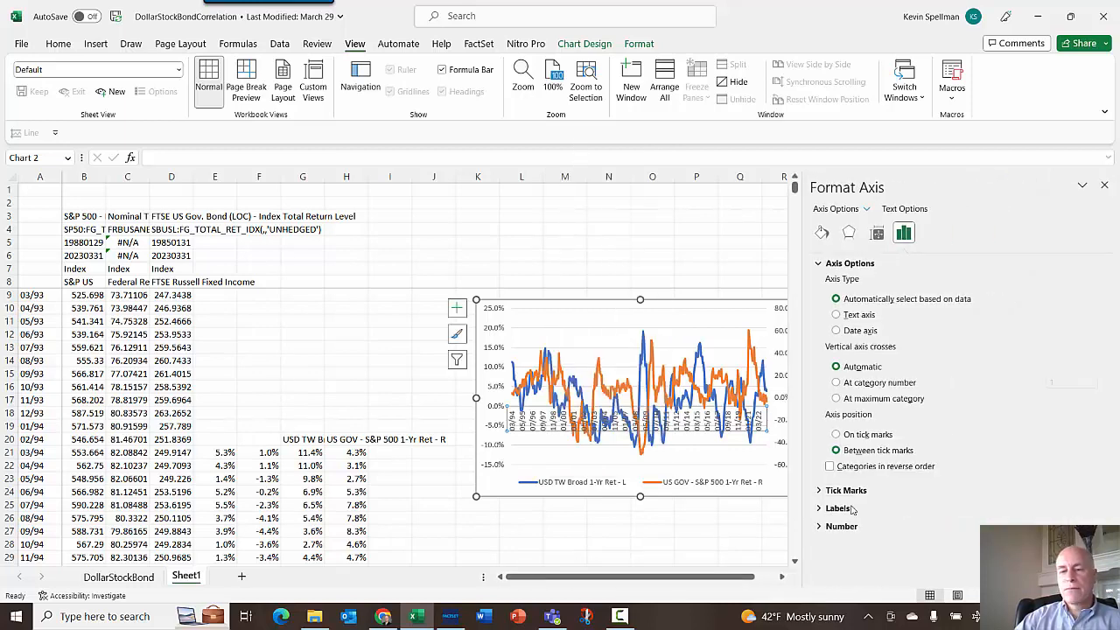
left_click(857, 509)
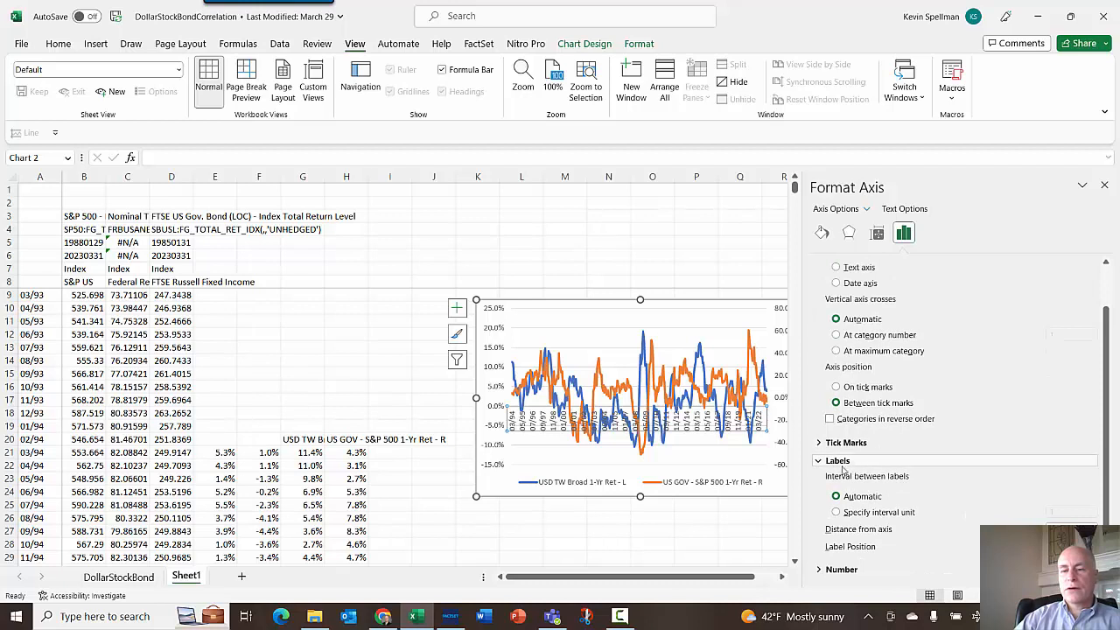
left_click(1089, 546)
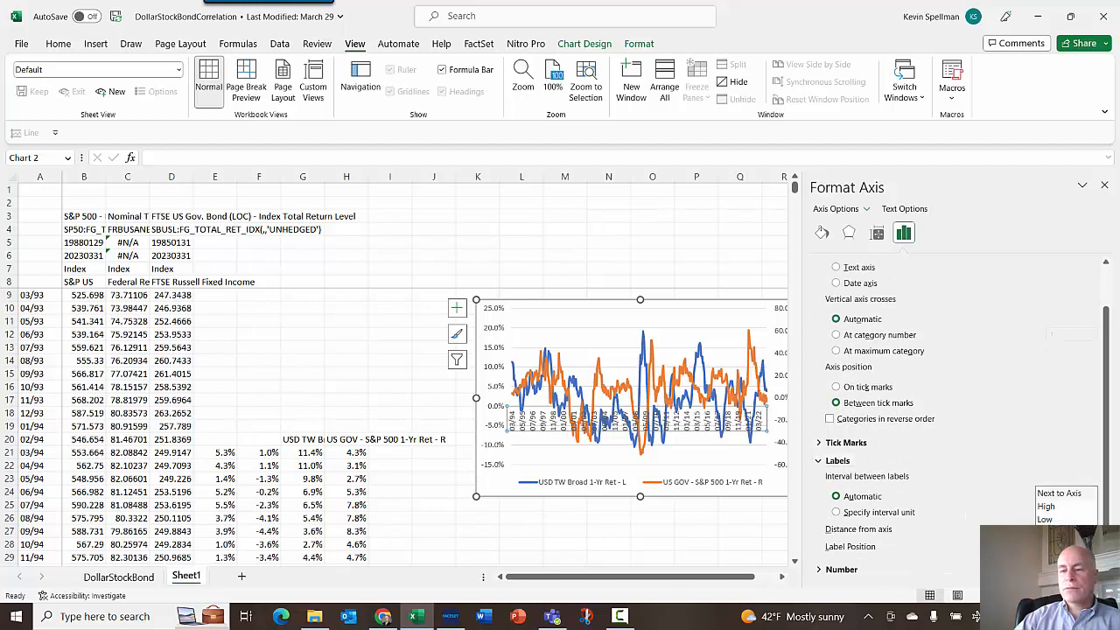
left_click(1047, 519)
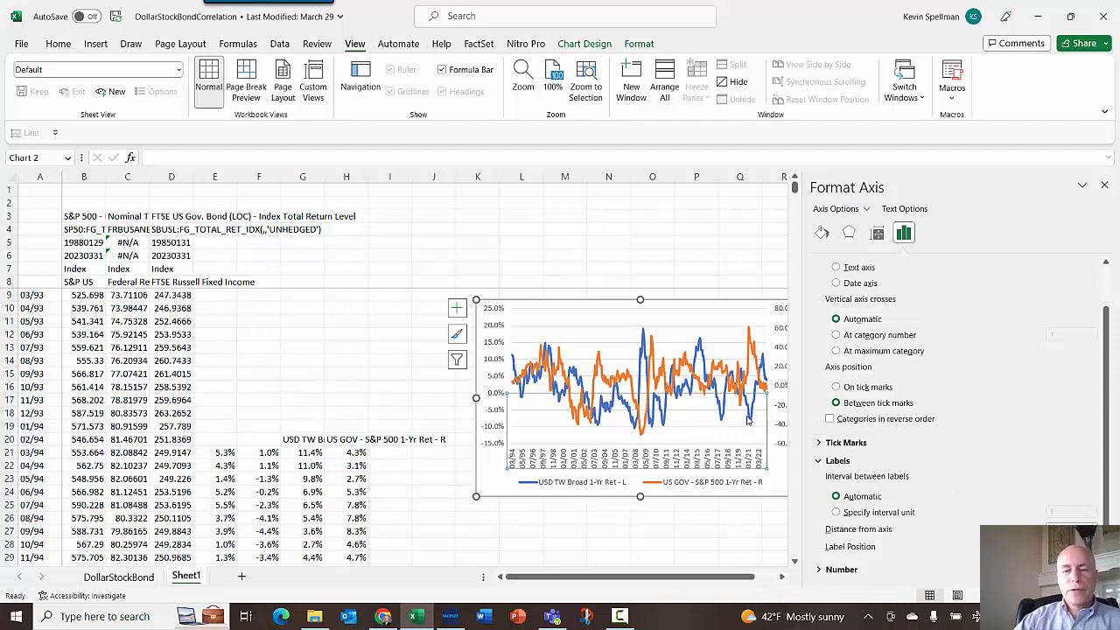
- Format the primary vertical axis numbers as percentage with 0 decimal places
left_click(495, 398)
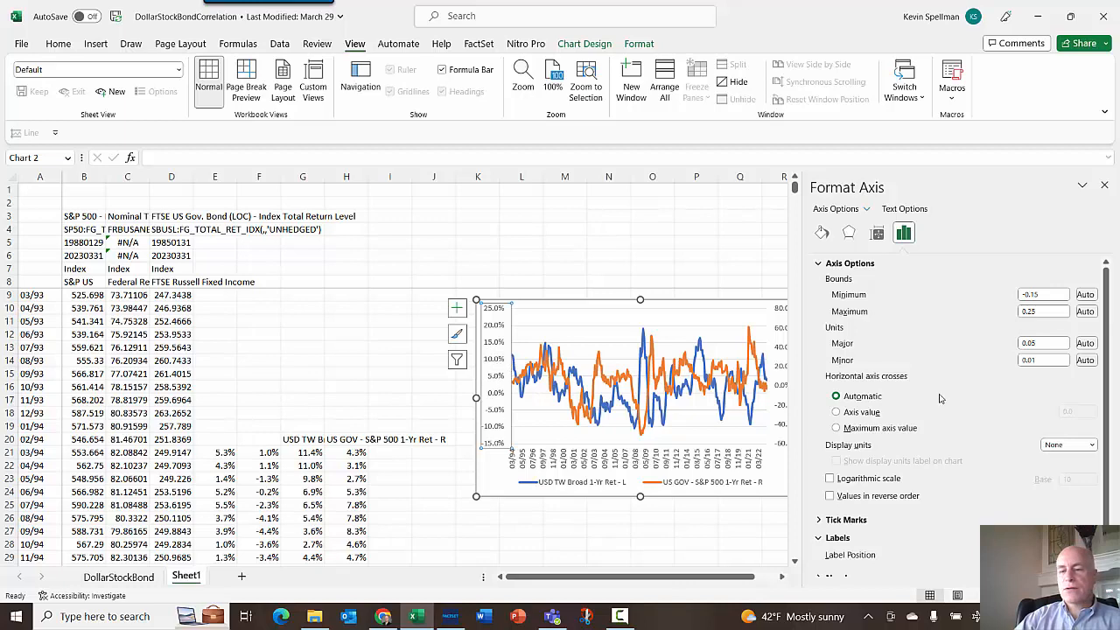
left_click(829, 539)
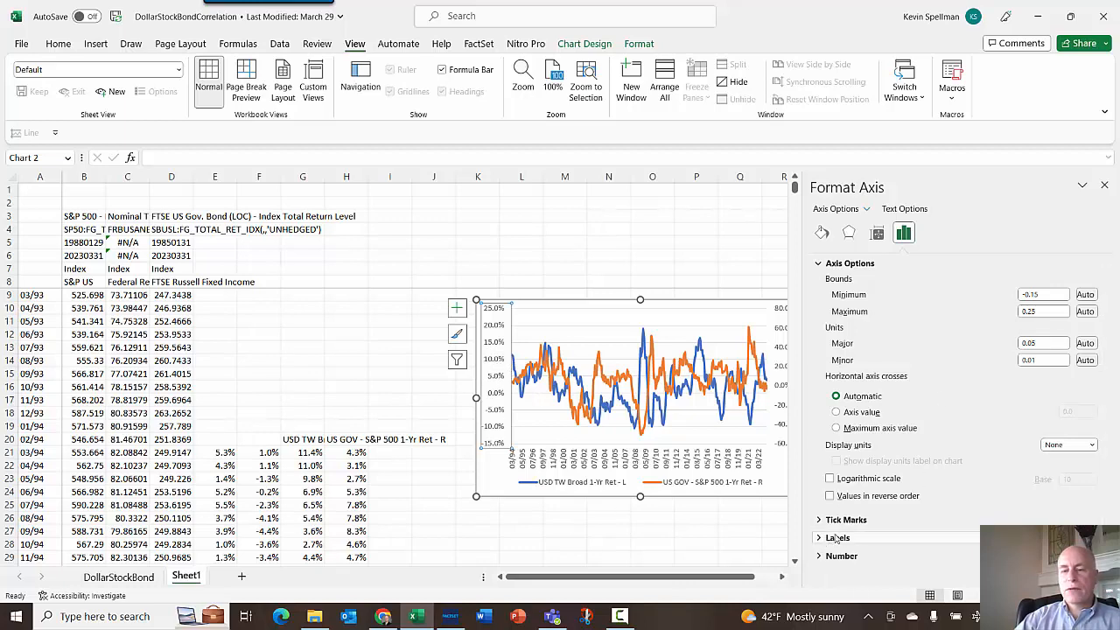
left_click(840, 556)
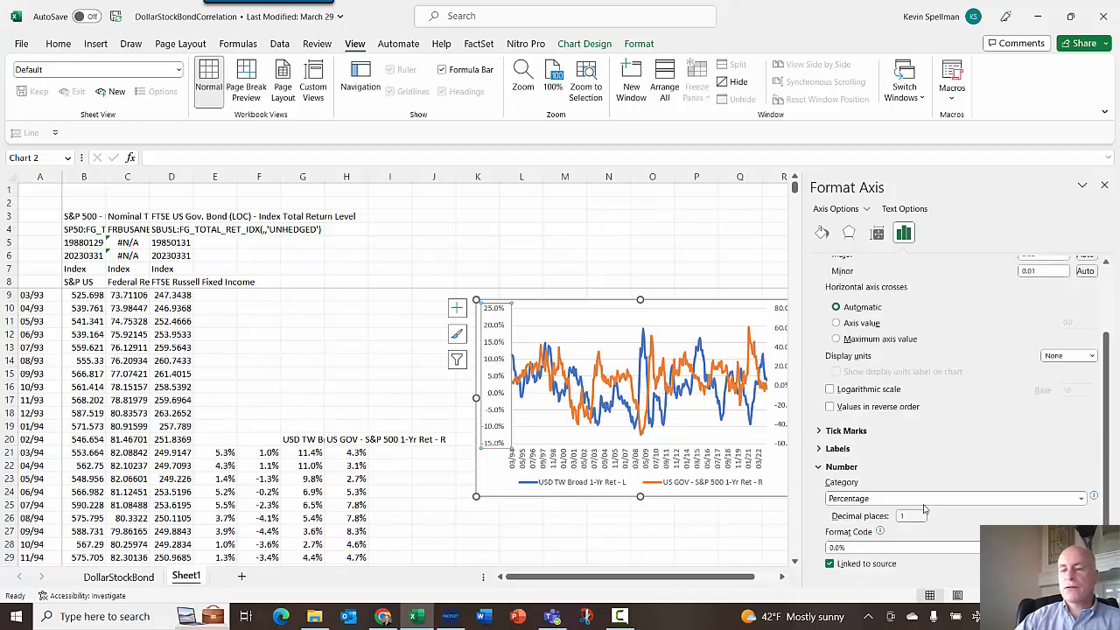
double_click(907, 517)
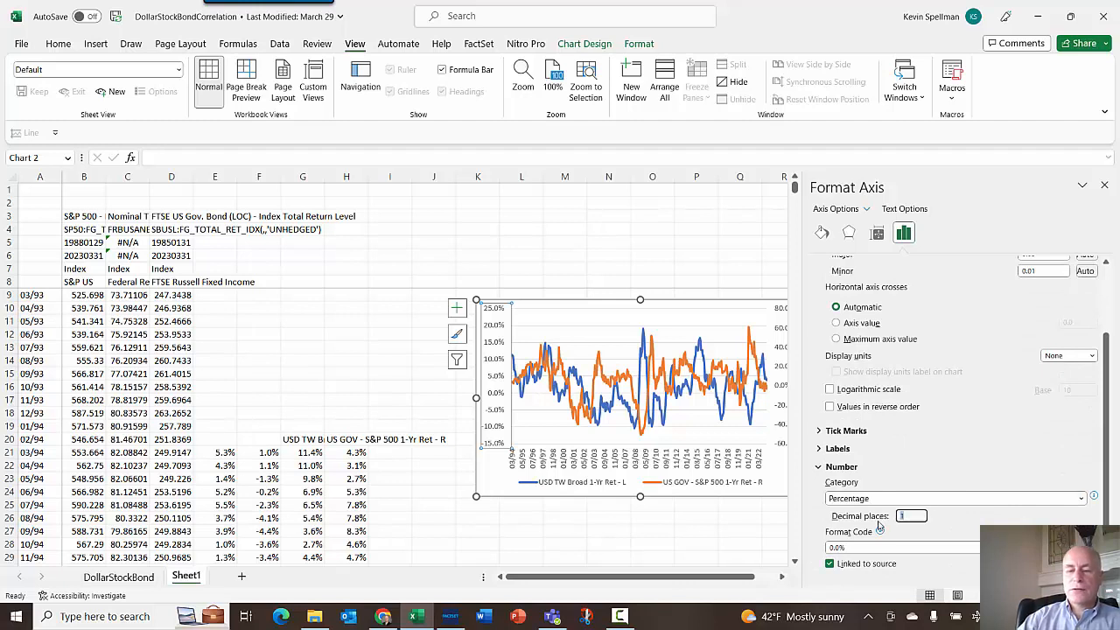
type("0")
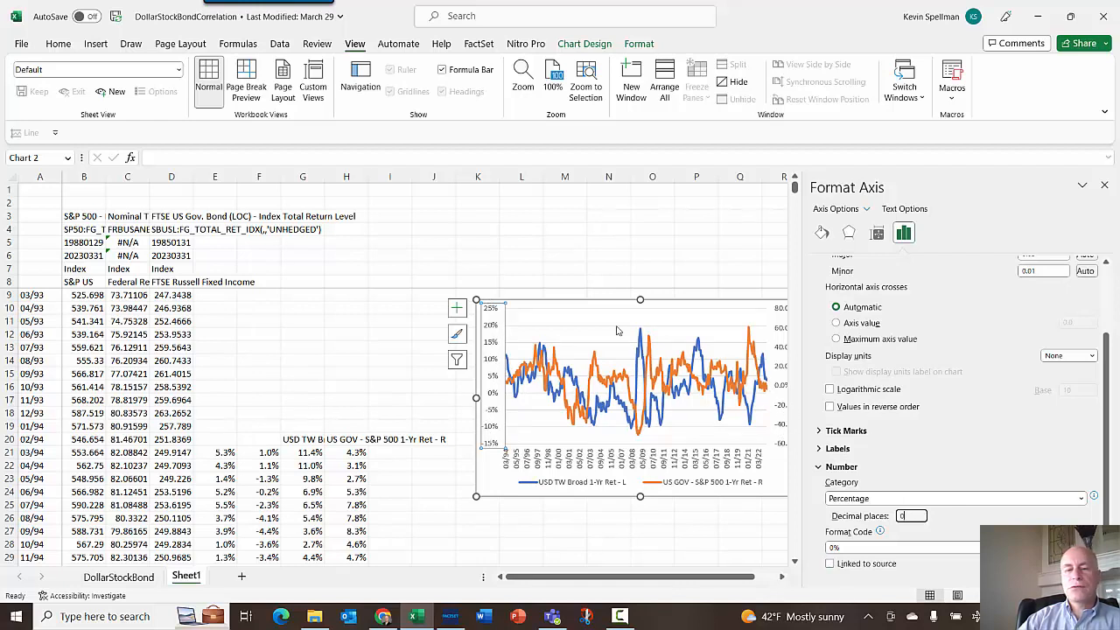
left_click(781, 420)
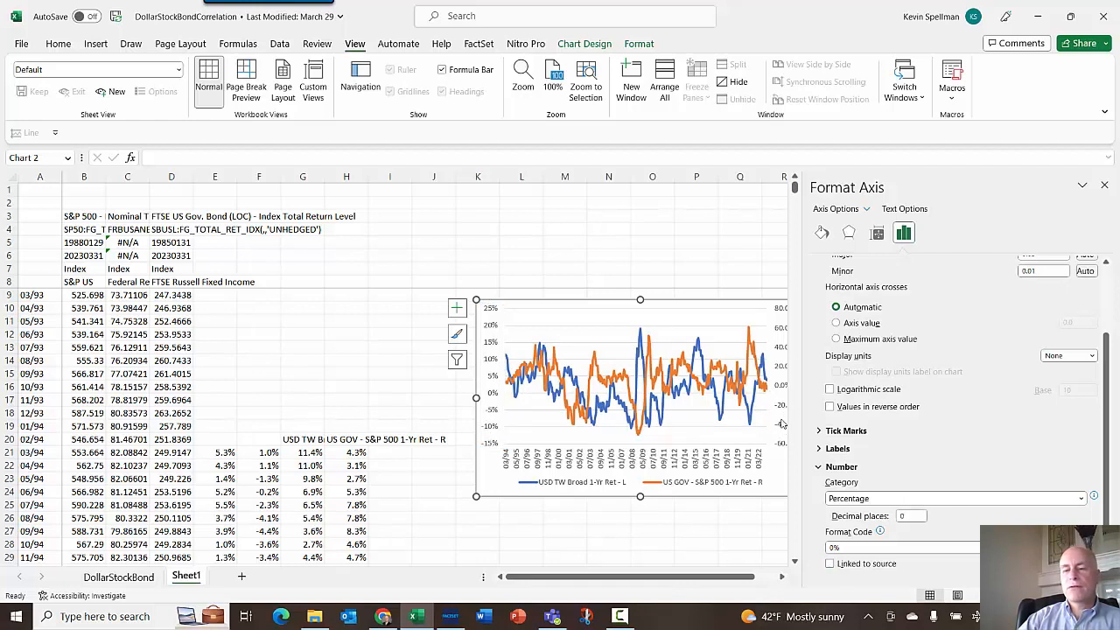
- Format the secondary vertical axis numbers as percentage with 0 decimal places and close the formatting pane
left_click(785, 580)
left_click(784, 579)
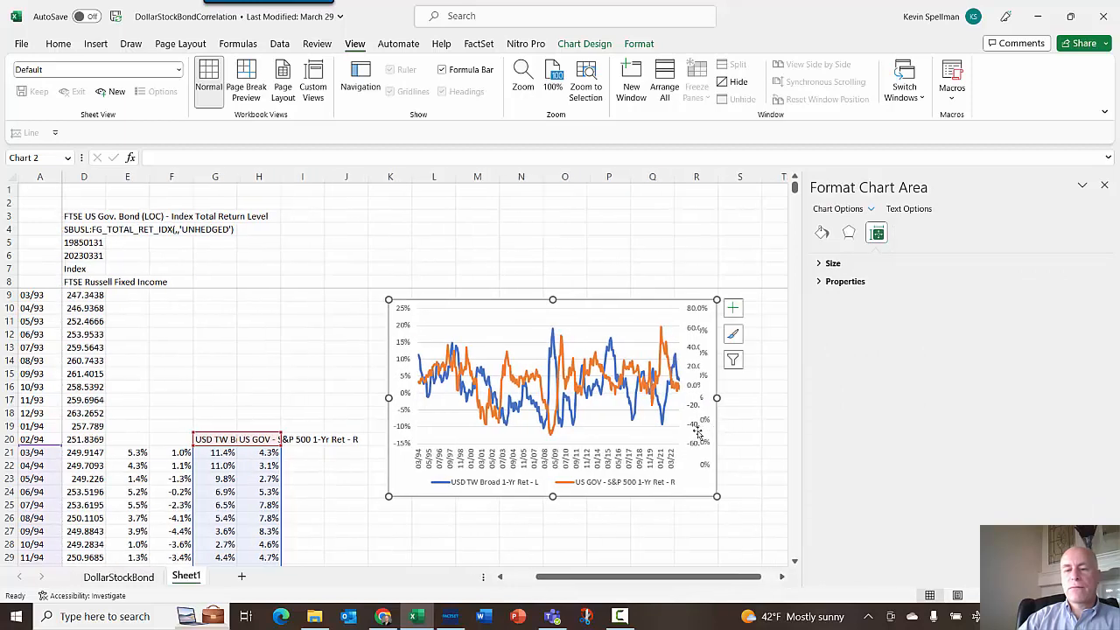
left_click(740, 437)
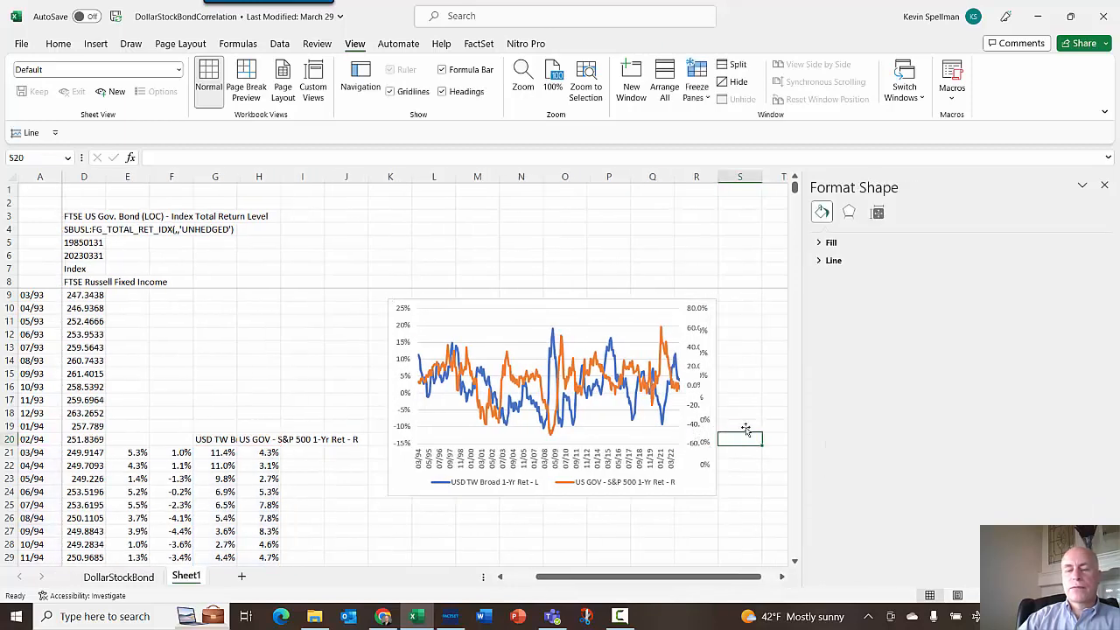
scroll(743, 432, "down", 11)
scroll(744, 427, "up", 11)
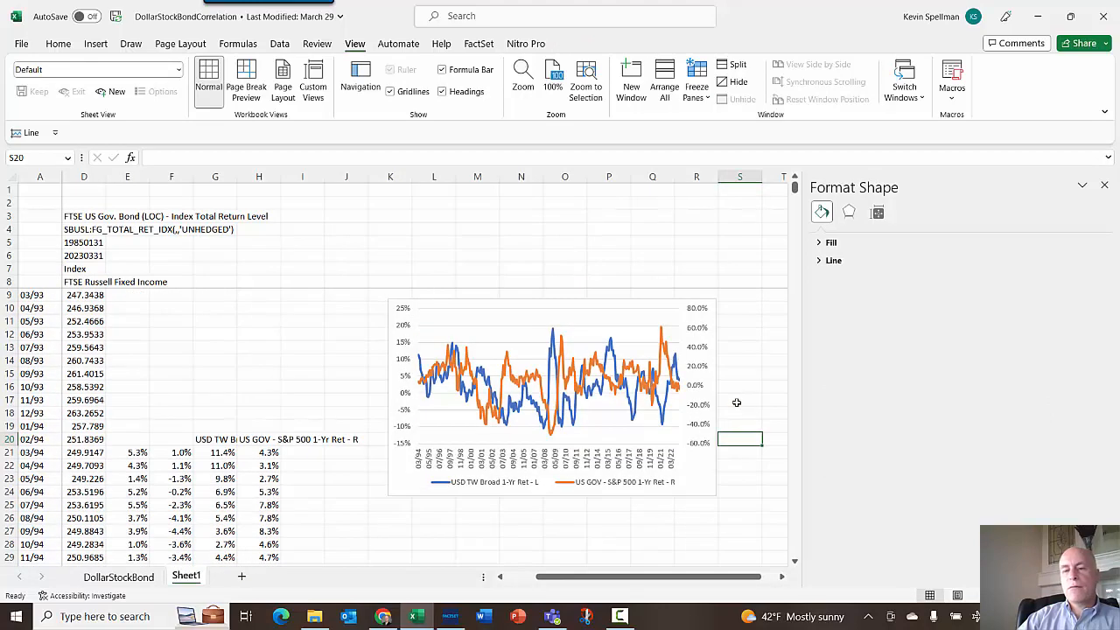
left_click(699, 371)
left_click(705, 367)
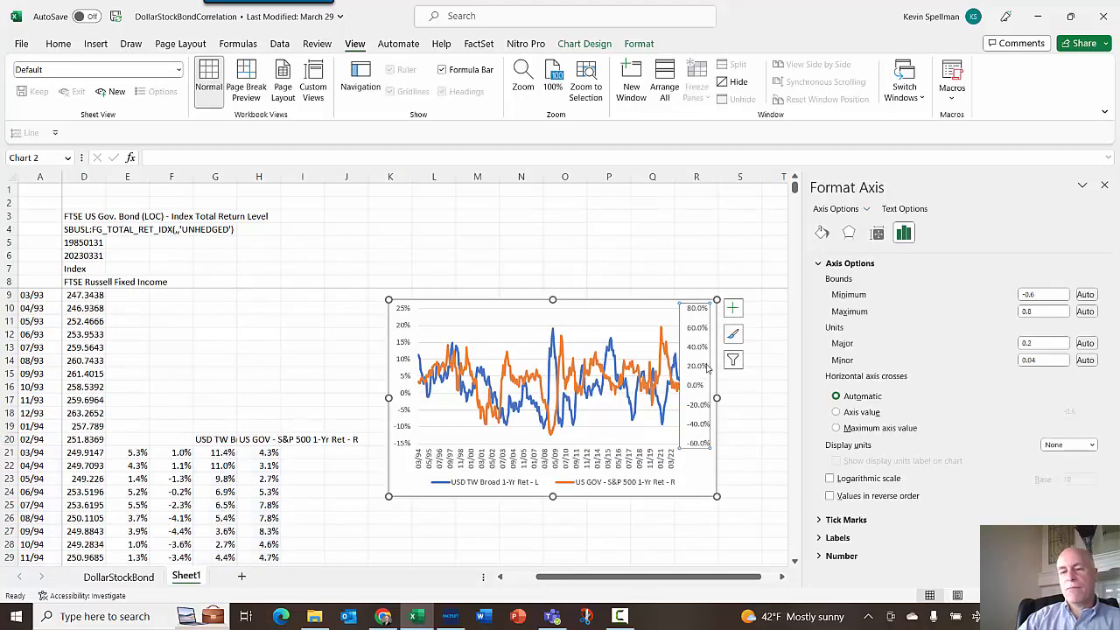
left_click(853, 556)
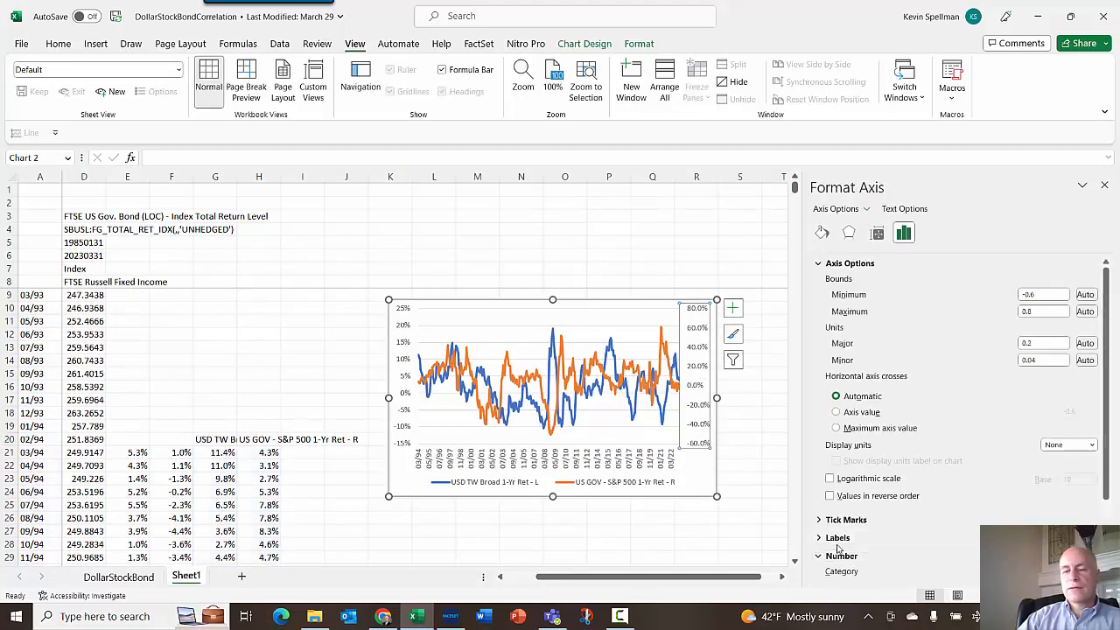
left_click_drag(911, 516, 846, 523)
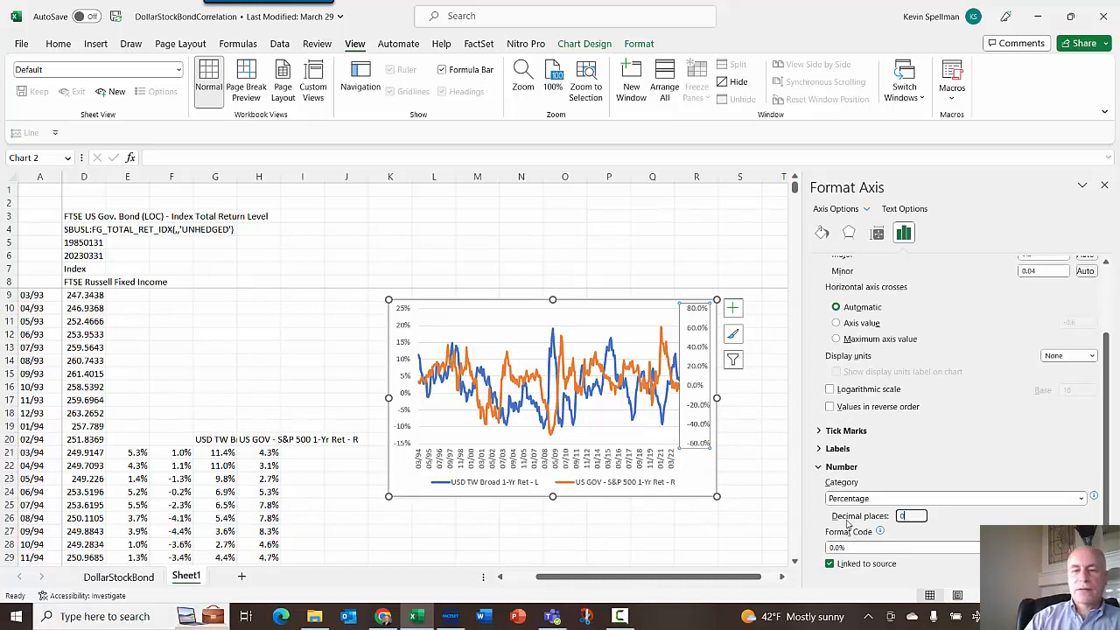
type("0")
key("Return")
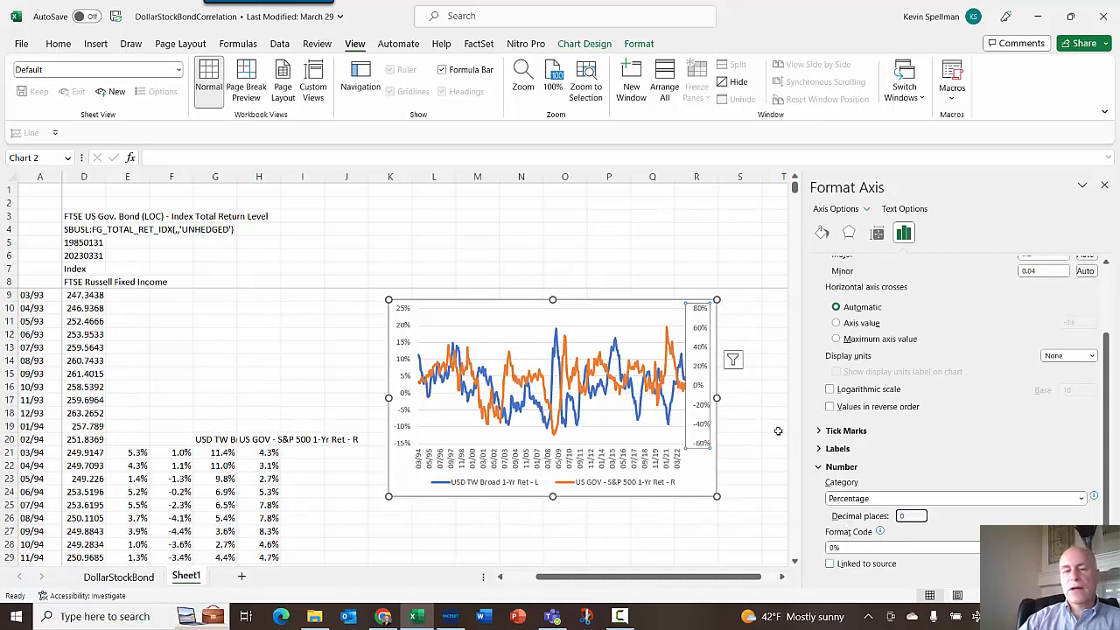
left_click(784, 427)
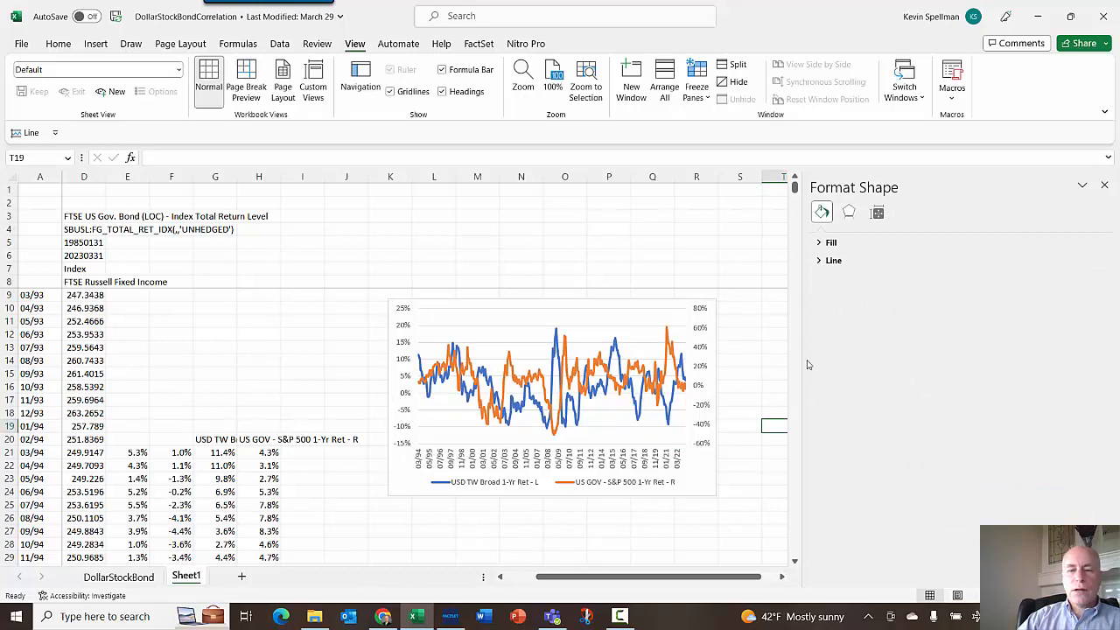
left_click(1105, 188)
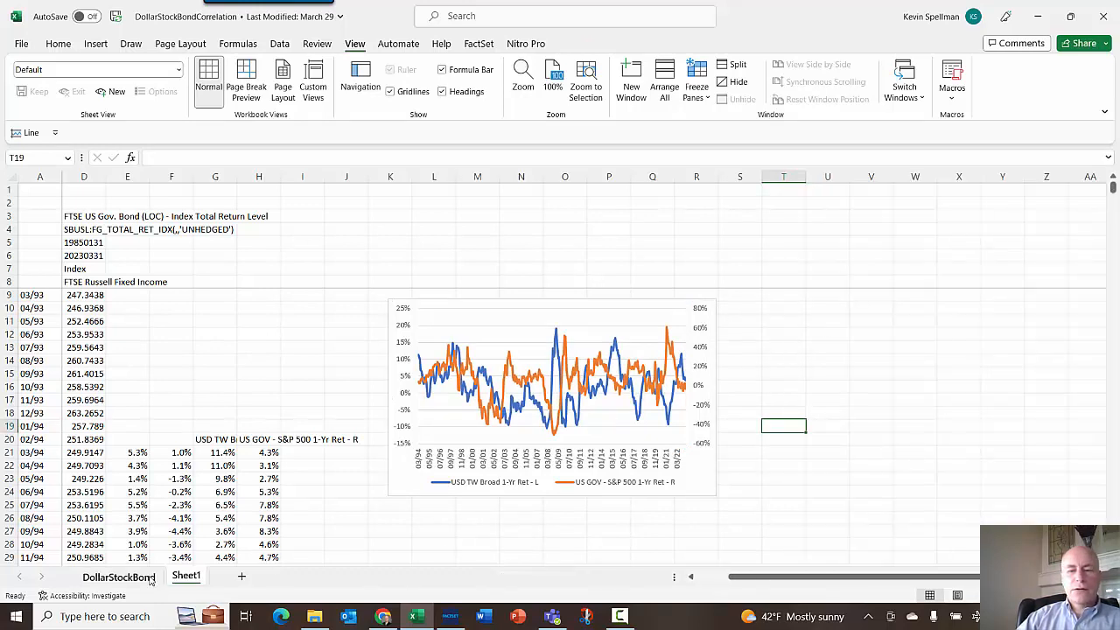
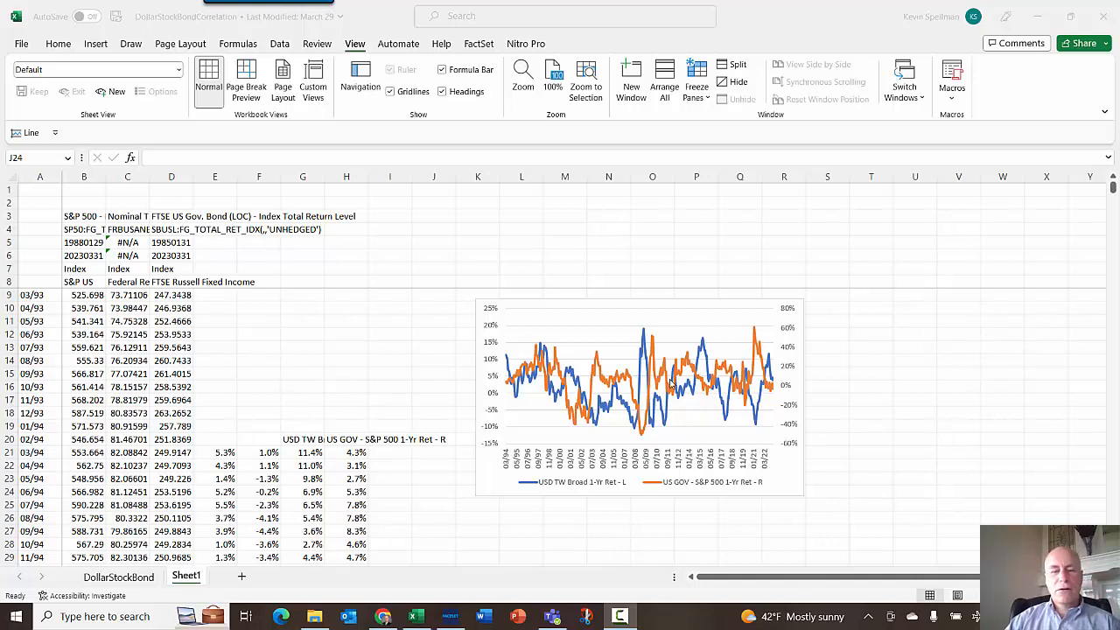
- Reverse the spread formula in H21 to =F21-E21 and fill it down the column
left_click(133, 579)
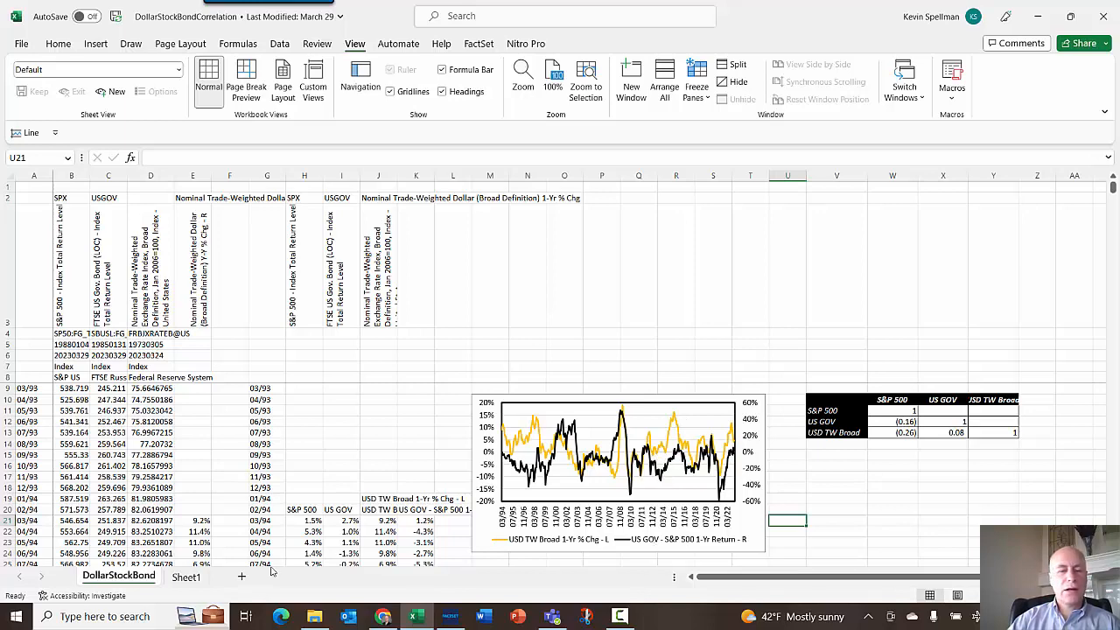
left_click(188, 578)
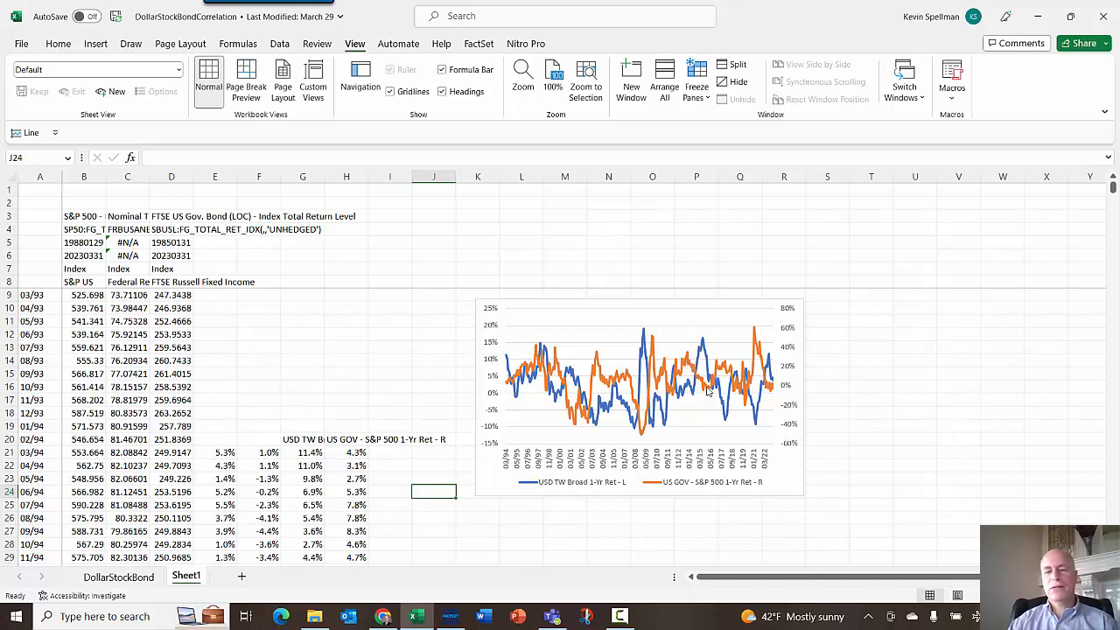
mouse_move(709, 392)
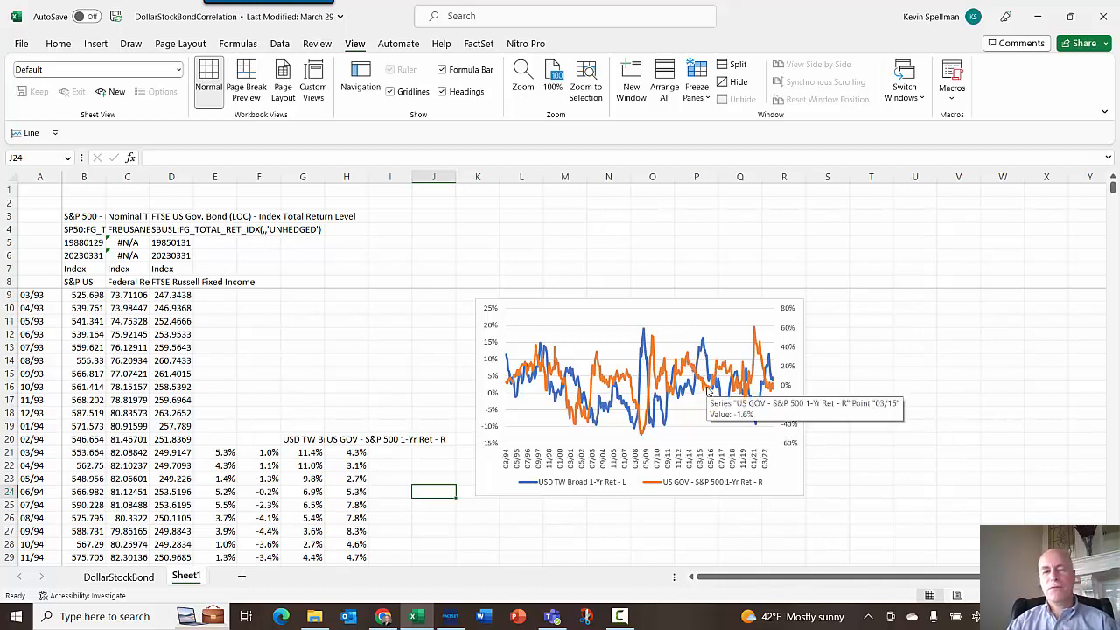
left_click(359, 453)
key("F2")
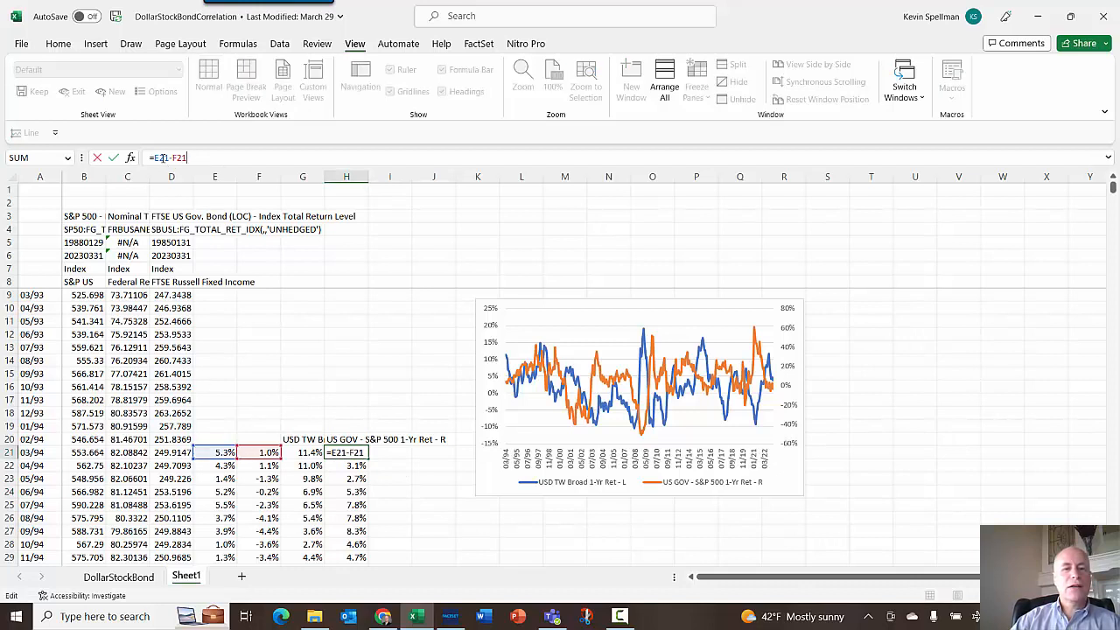
type("f")
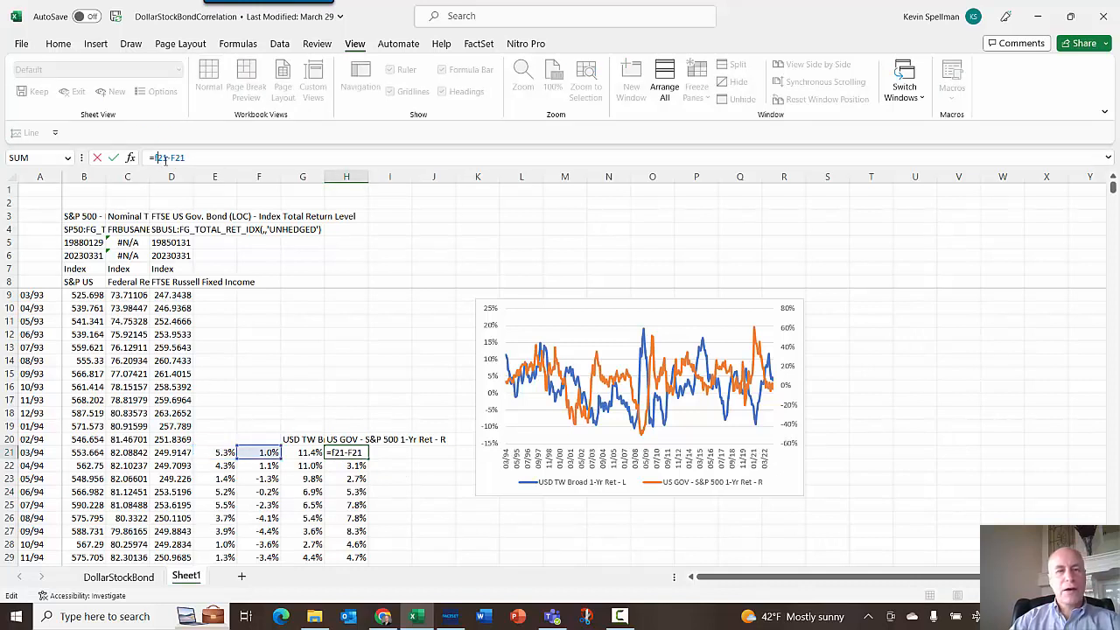
left_click_drag(168, 158, 174, 158)
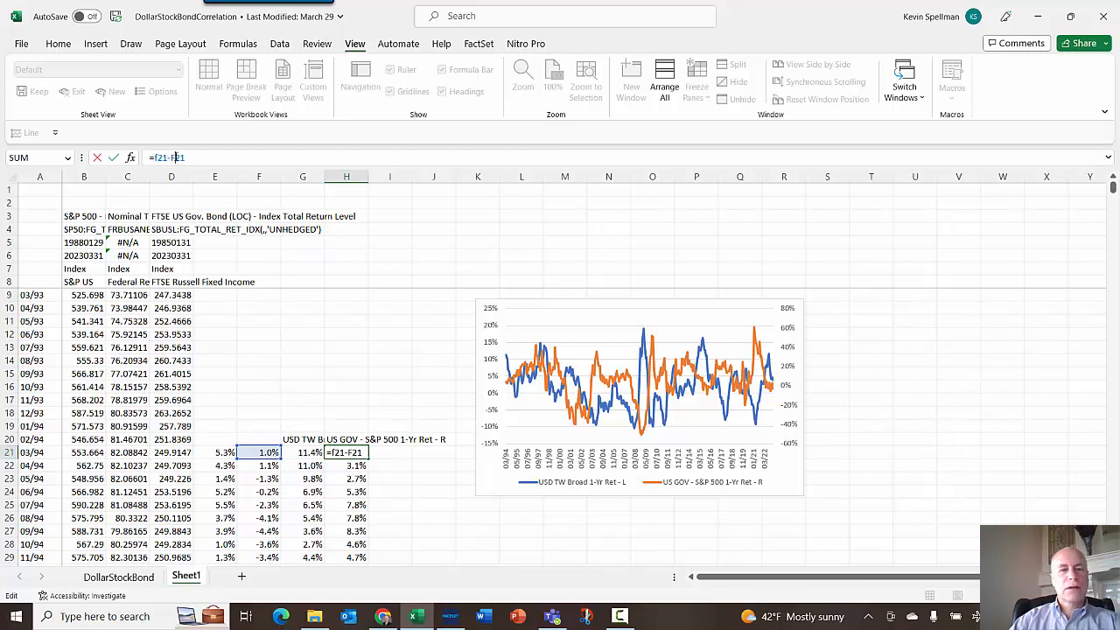
type("e")
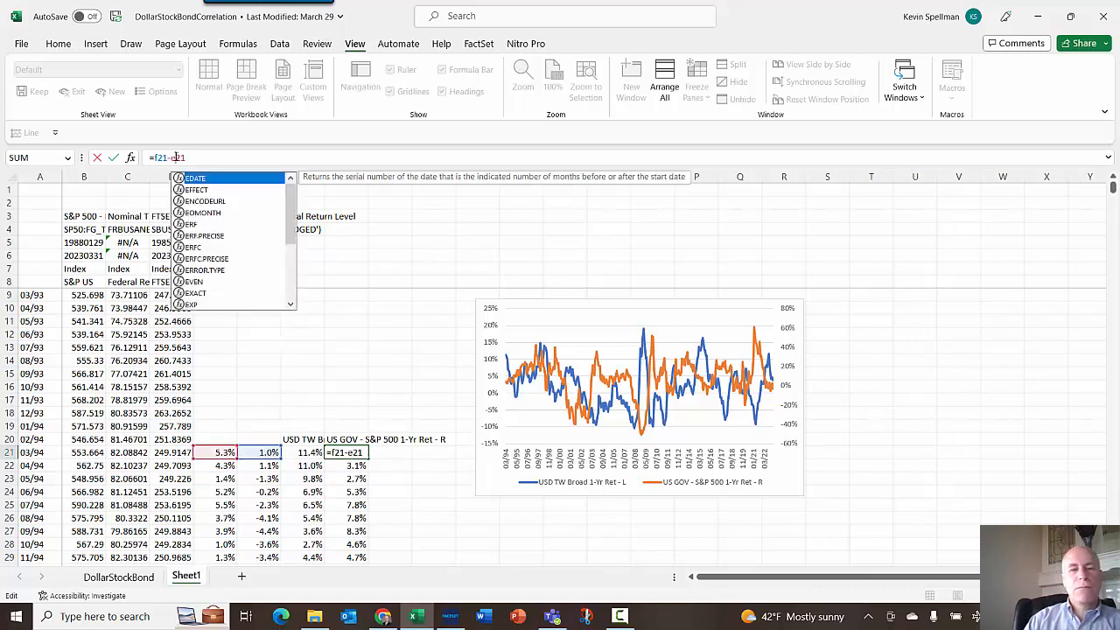
key("Return")
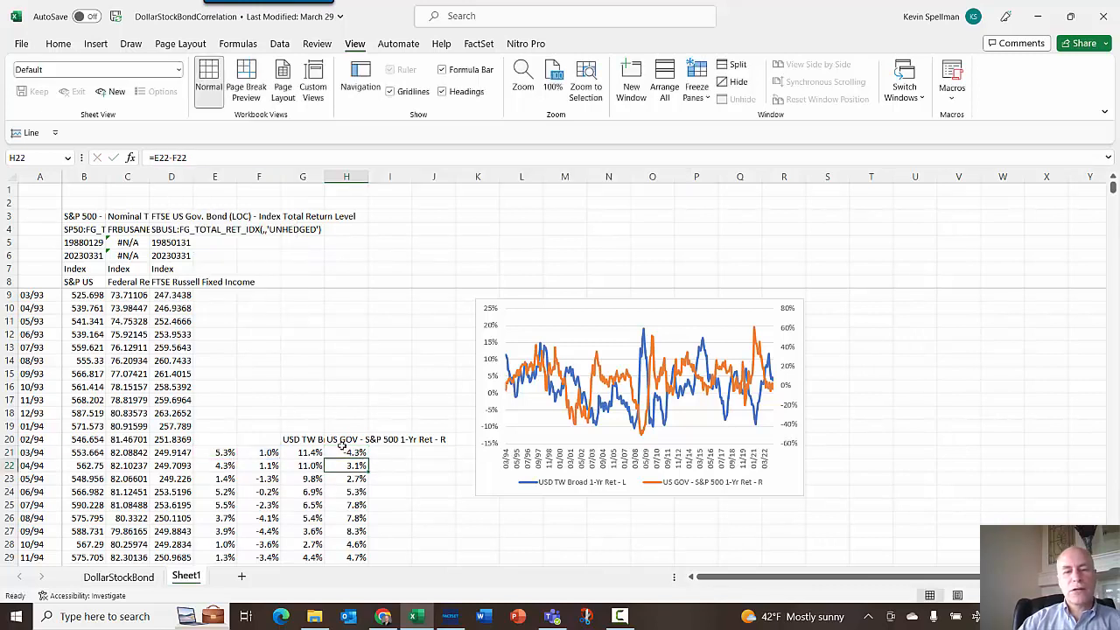
left_click(354, 451)
double_click(368, 456)
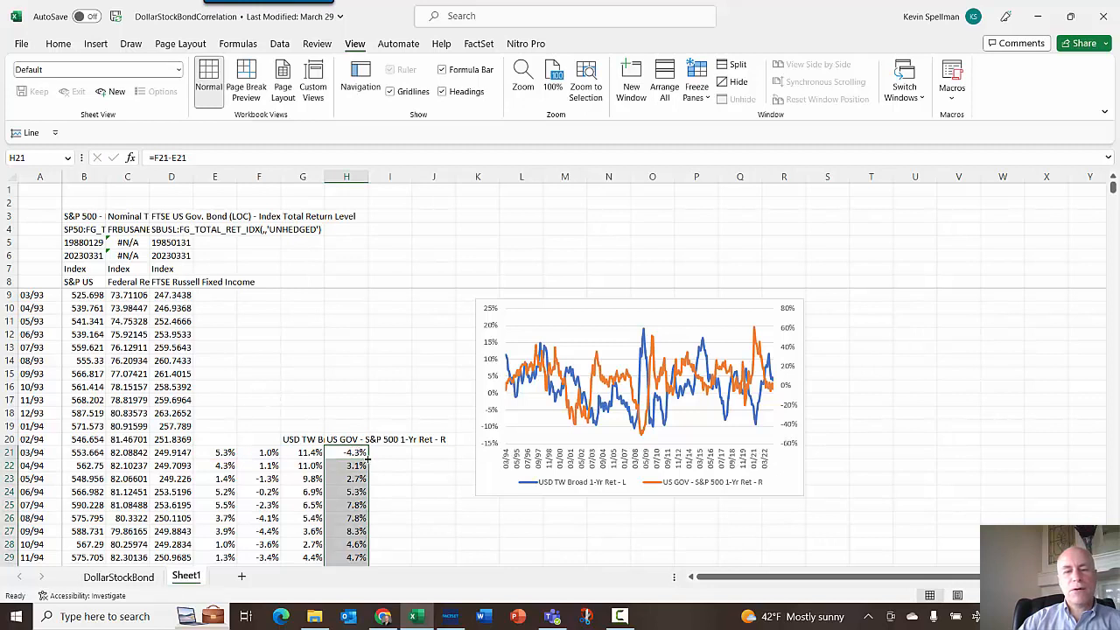
- Increase the chart's font size to 11
left_click(707, 544)
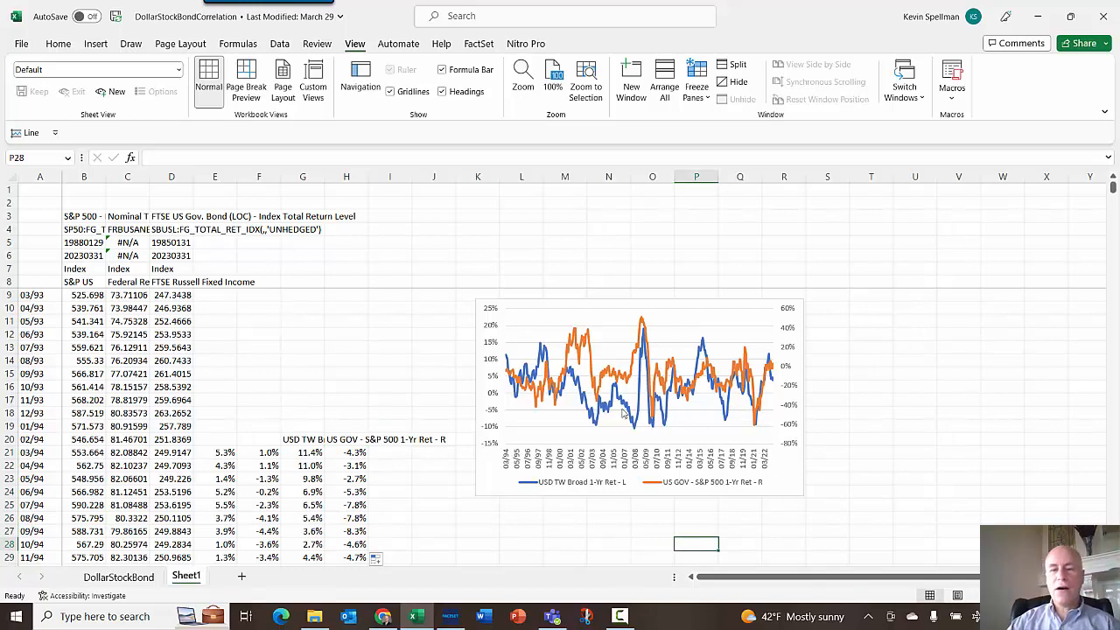
left_click(553, 301)
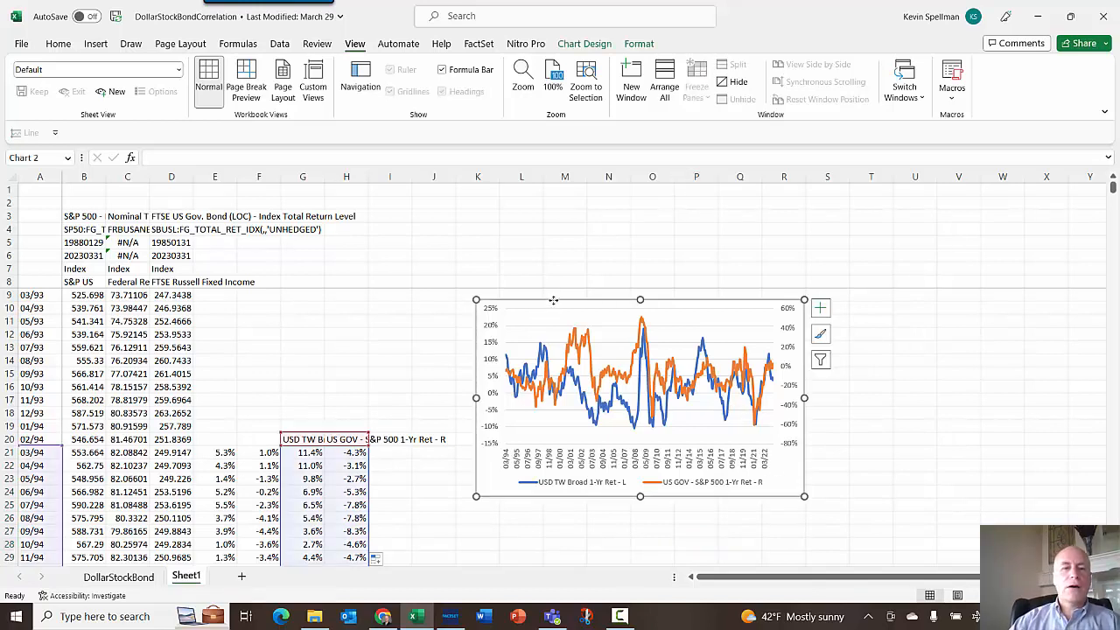
left_click(59, 47)
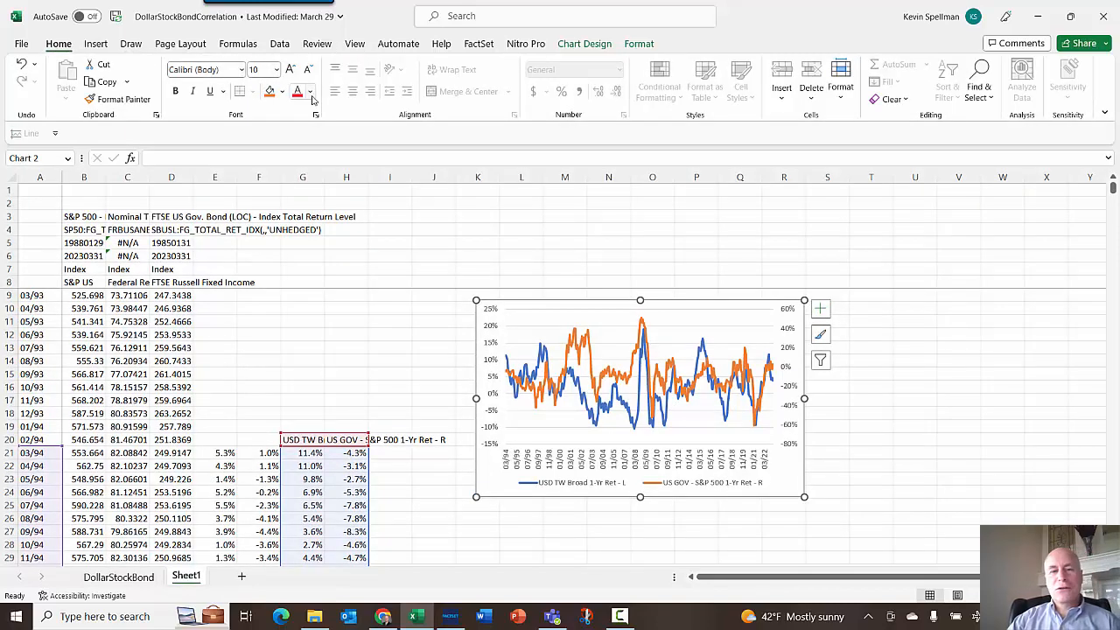
left_click(290, 70)
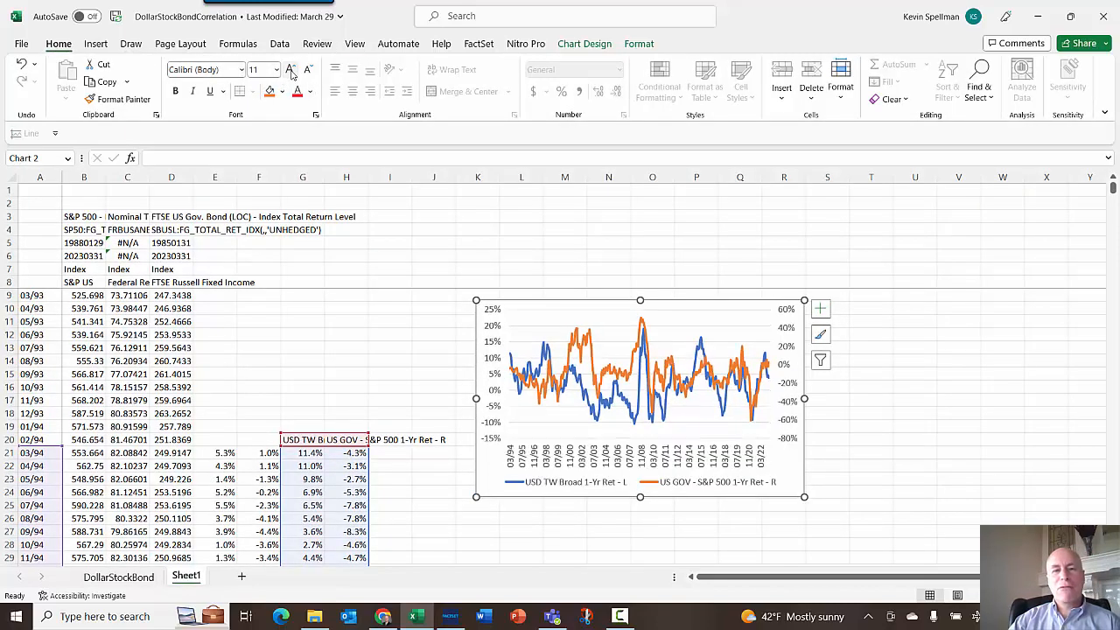
left_click(290, 70)
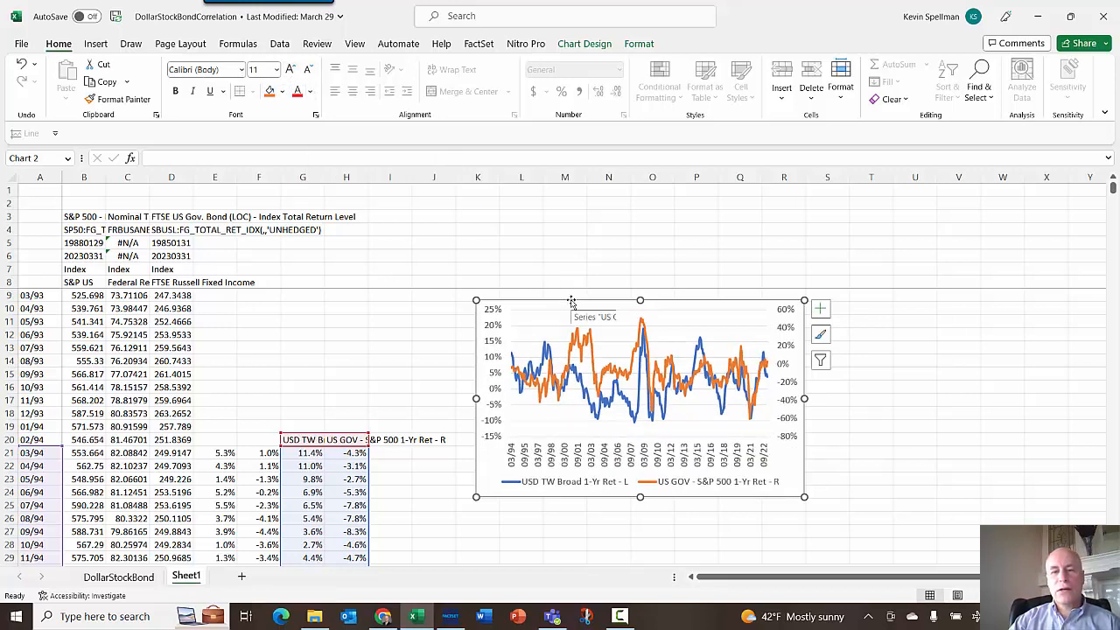
left_click(312, 97)
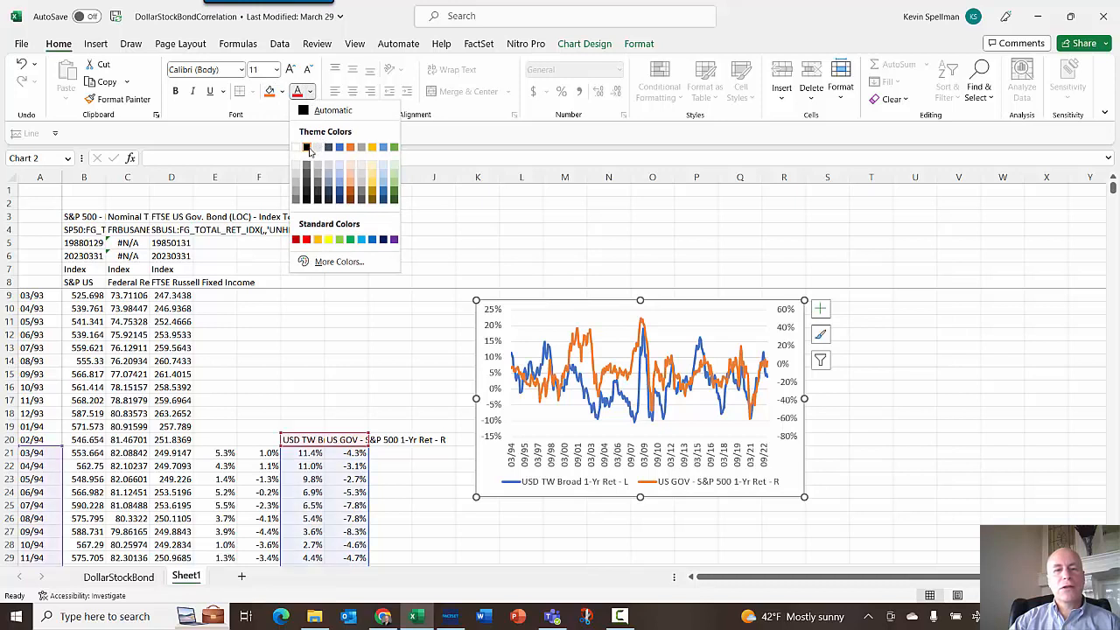
key("Escape")
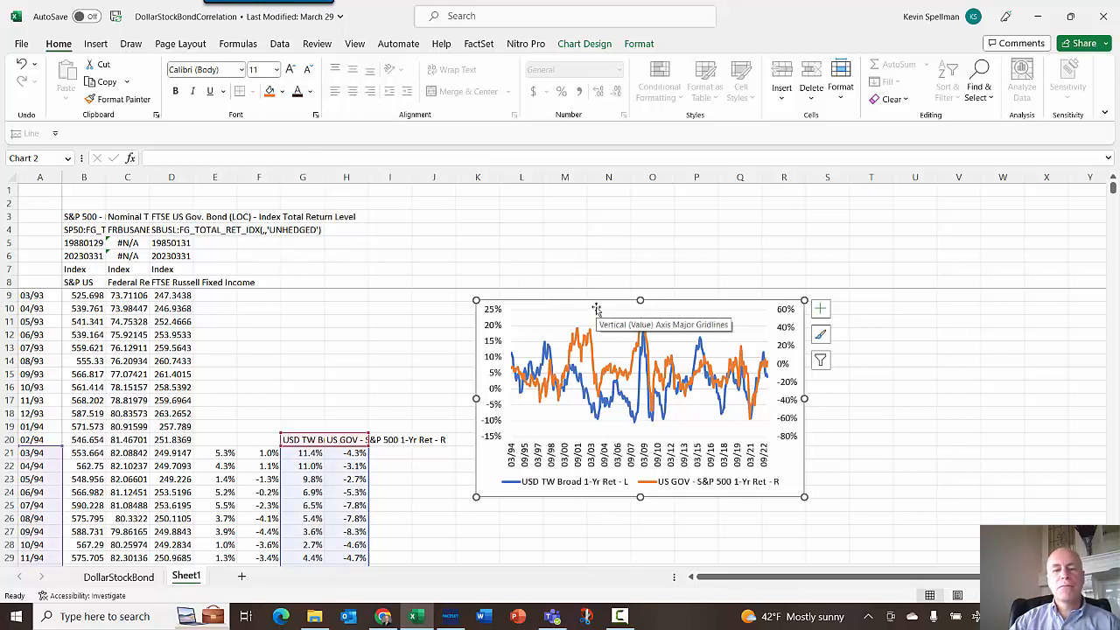
- Change the US GOV - S&P 500 series line colour to gold
left_click(638, 359)
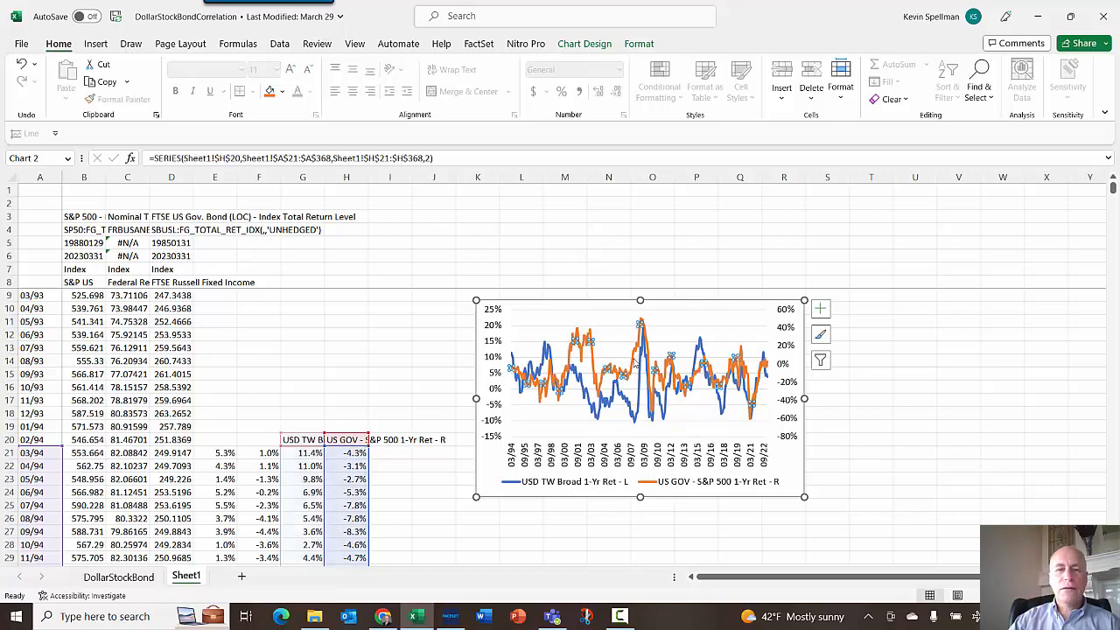
left_click(640, 43)
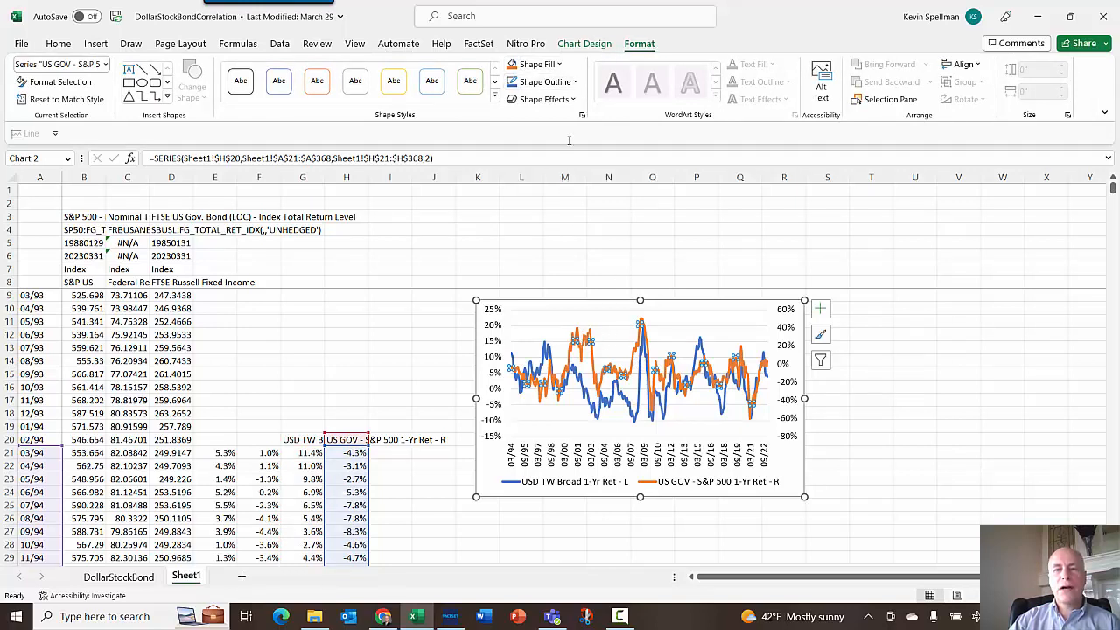
left_click(551, 82)
left_click(533, 231)
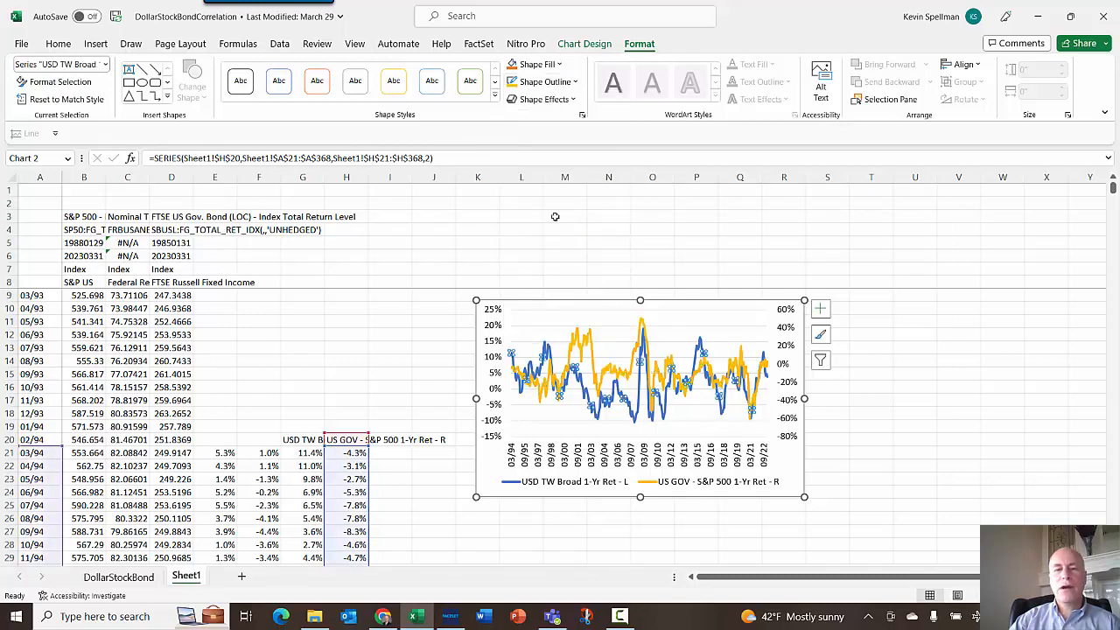
- Change the USD TW Broad series line colour to black
left_click(622, 399)
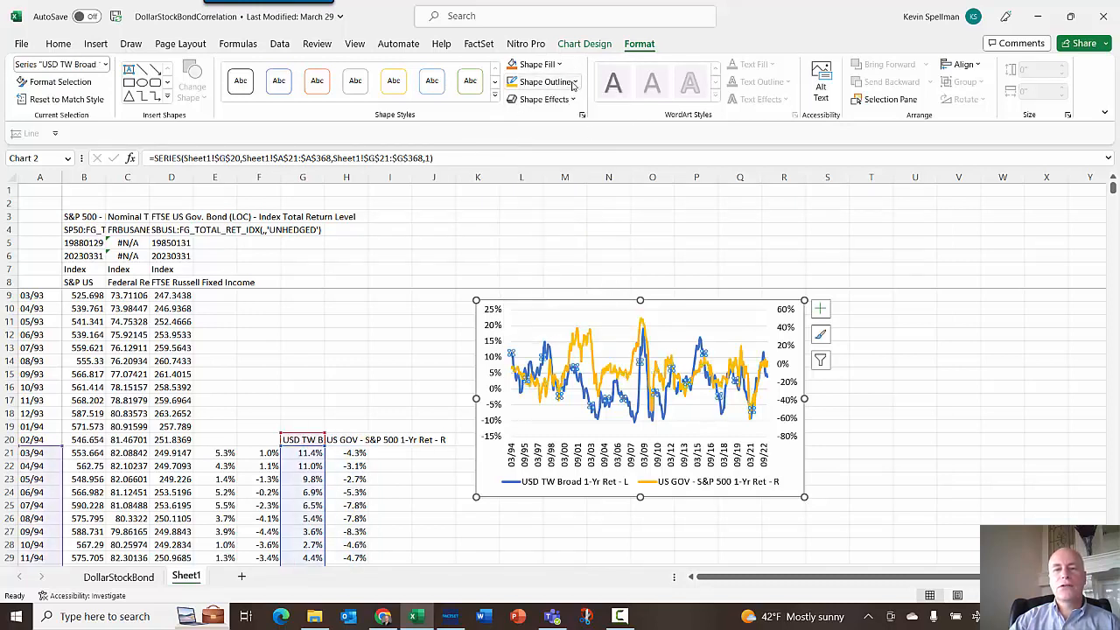
left_click(573, 82)
key("Escape")
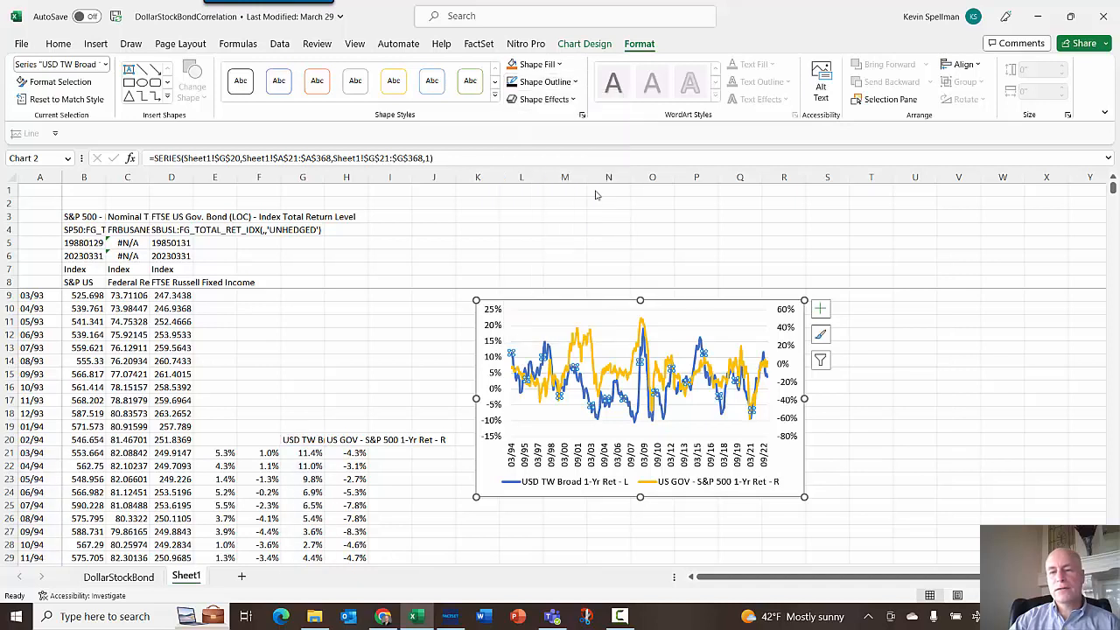
left_click(726, 330)
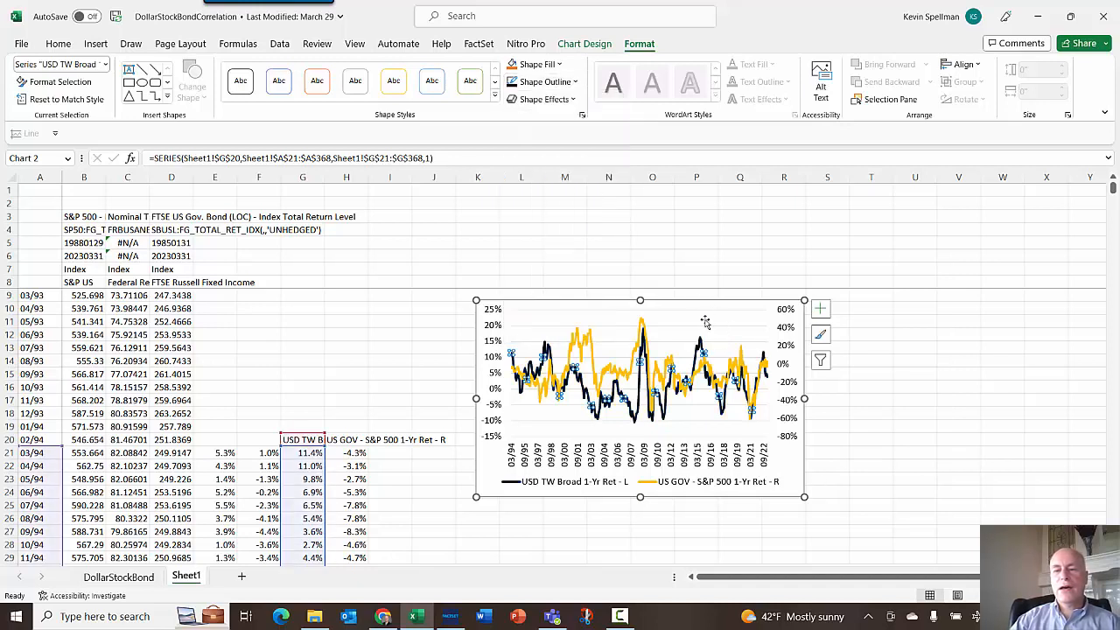
- Outline the chart's plot area in black with a 2¼ pt line weight
left_click(704, 318)
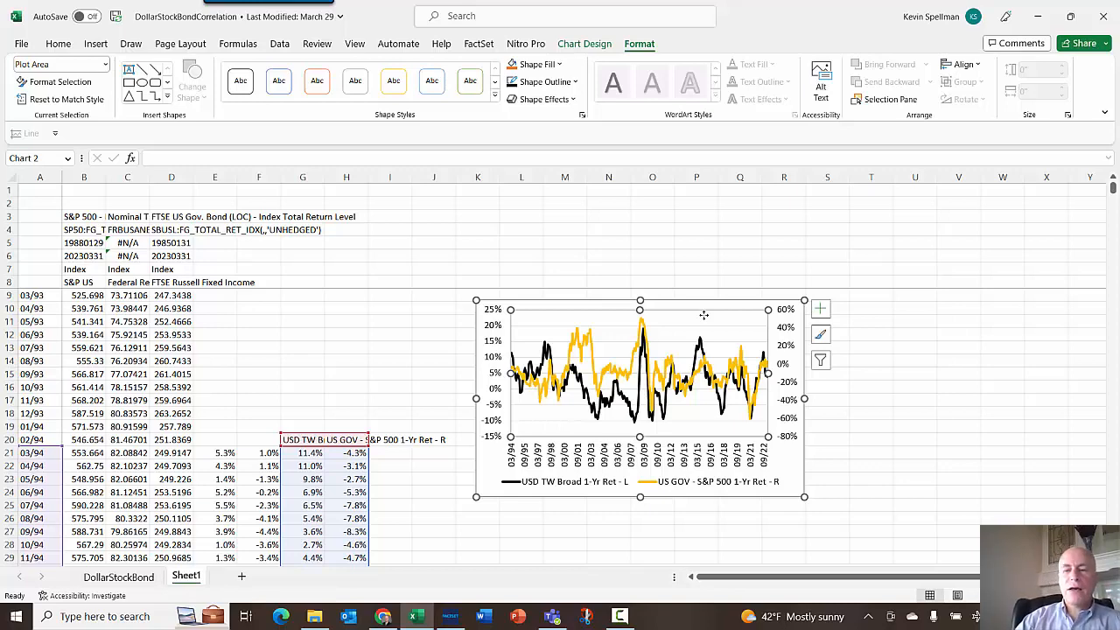
left_click(862, 390)
left_click(710, 321)
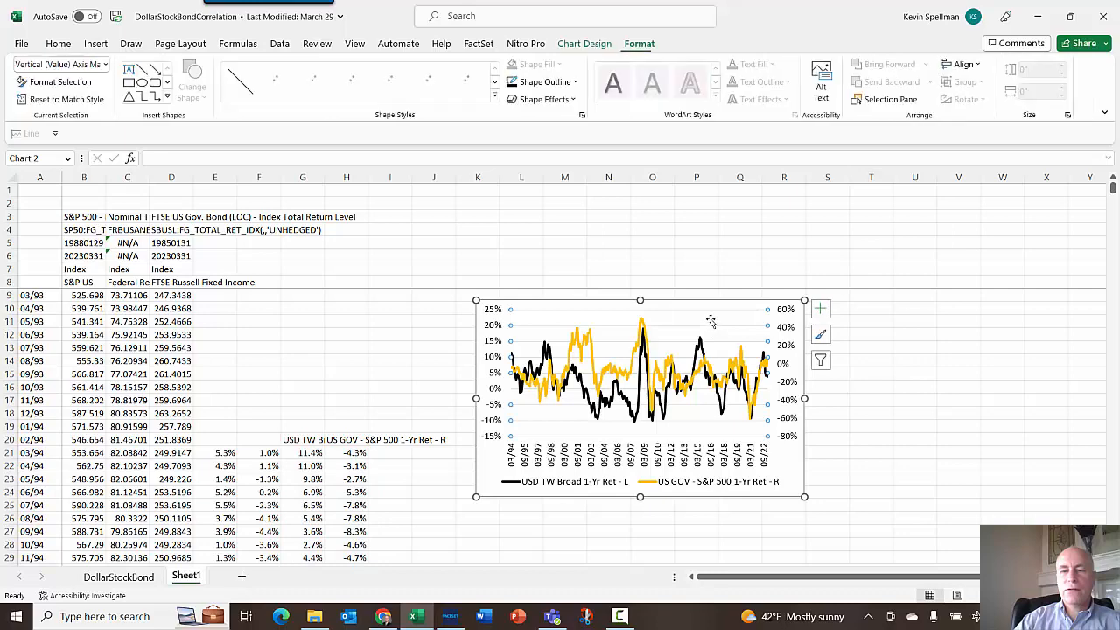
left_click(710, 322)
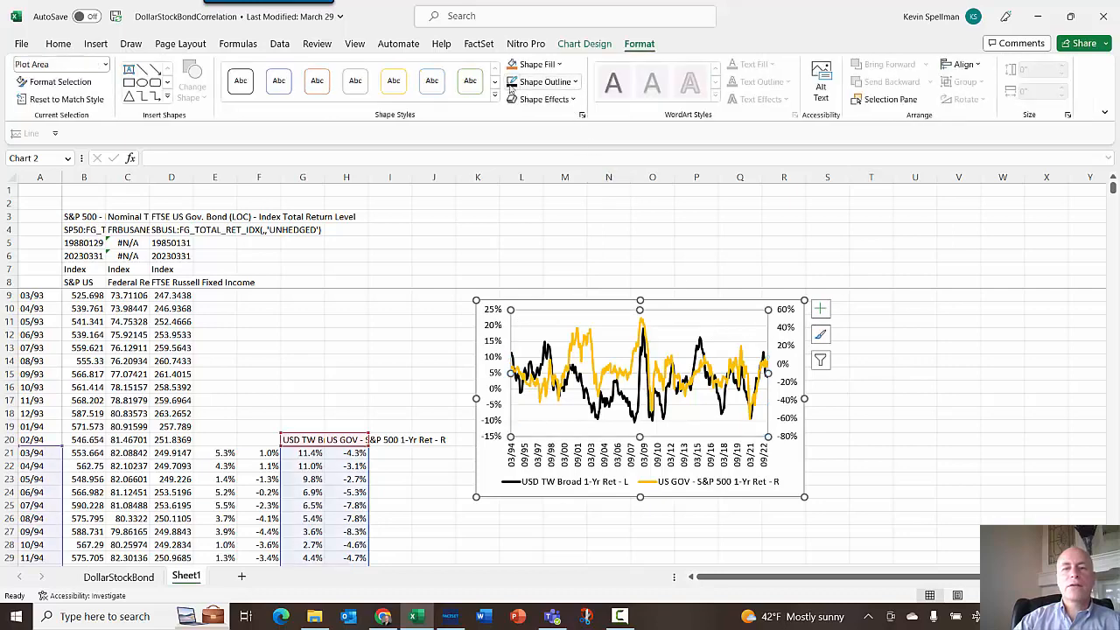
left_click(959, 452)
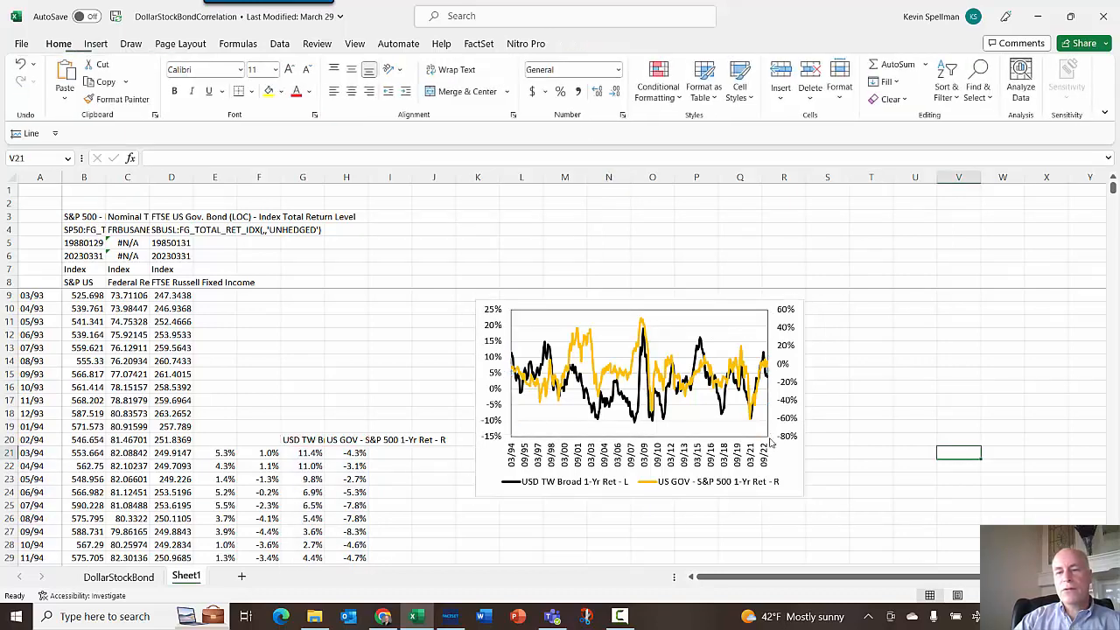
left_click(692, 316)
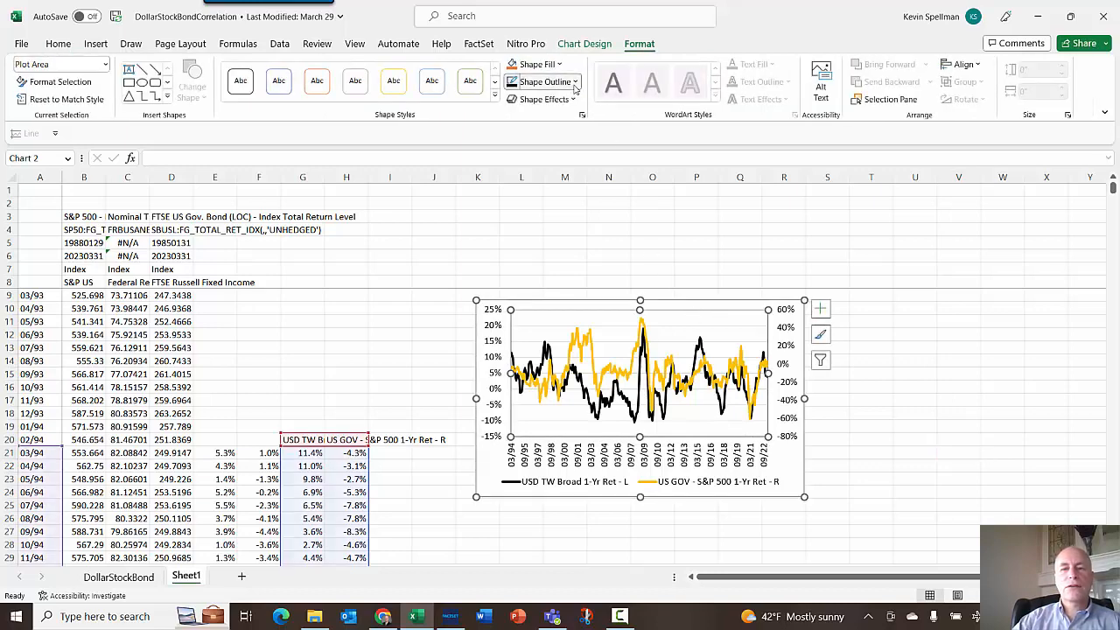
left_click(547, 81)
mouse_move(586, 302)
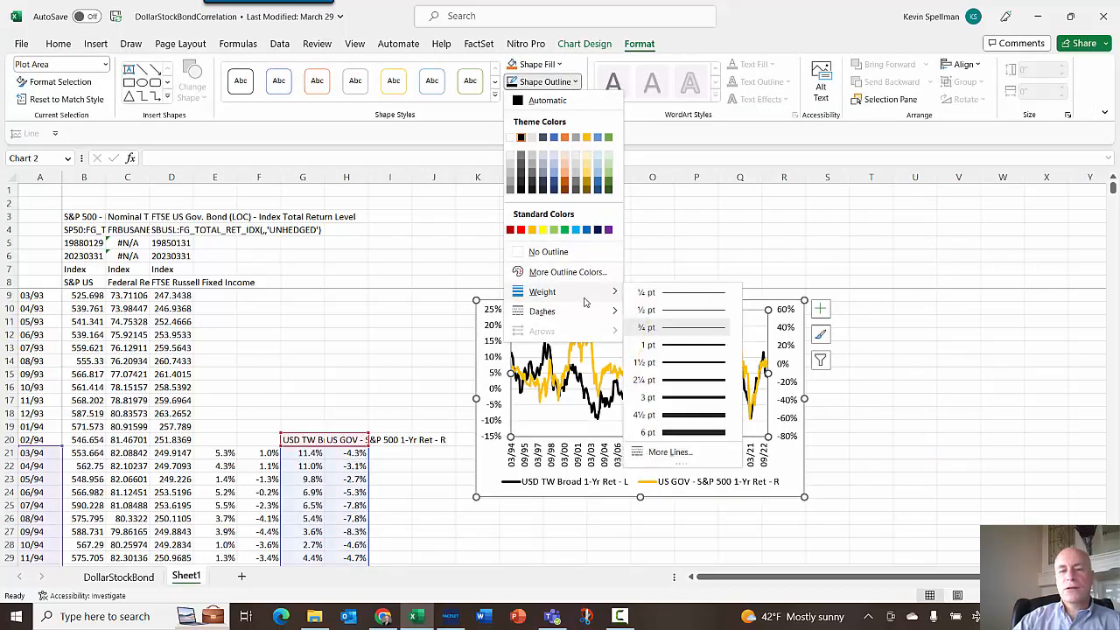
left_click(685, 384)
left_click(877, 416)
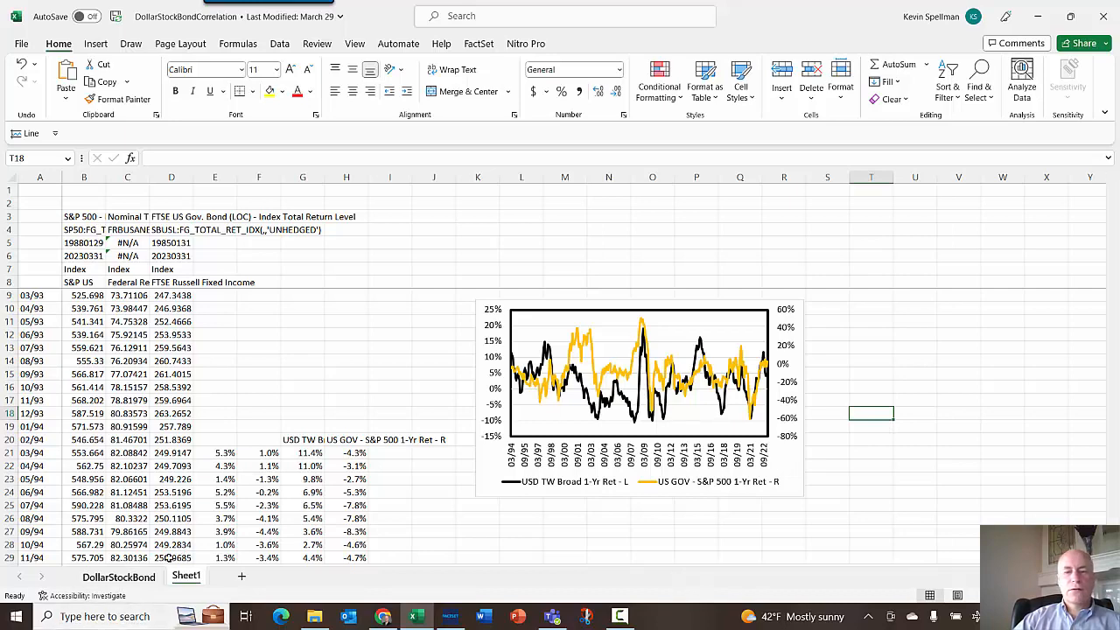
- Copy the correlation matrix from the DollarStockBond sheet and paste it at T12 on Sheet1
left_click(119, 578)
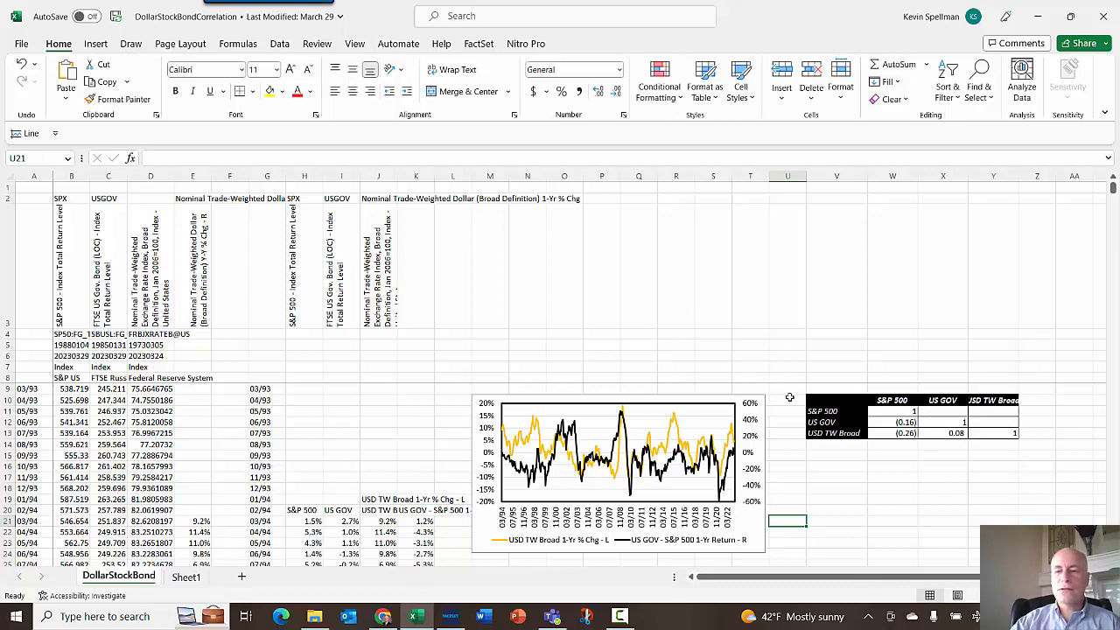
left_click_drag(830, 400, 995, 433)
key("ctrl+c")
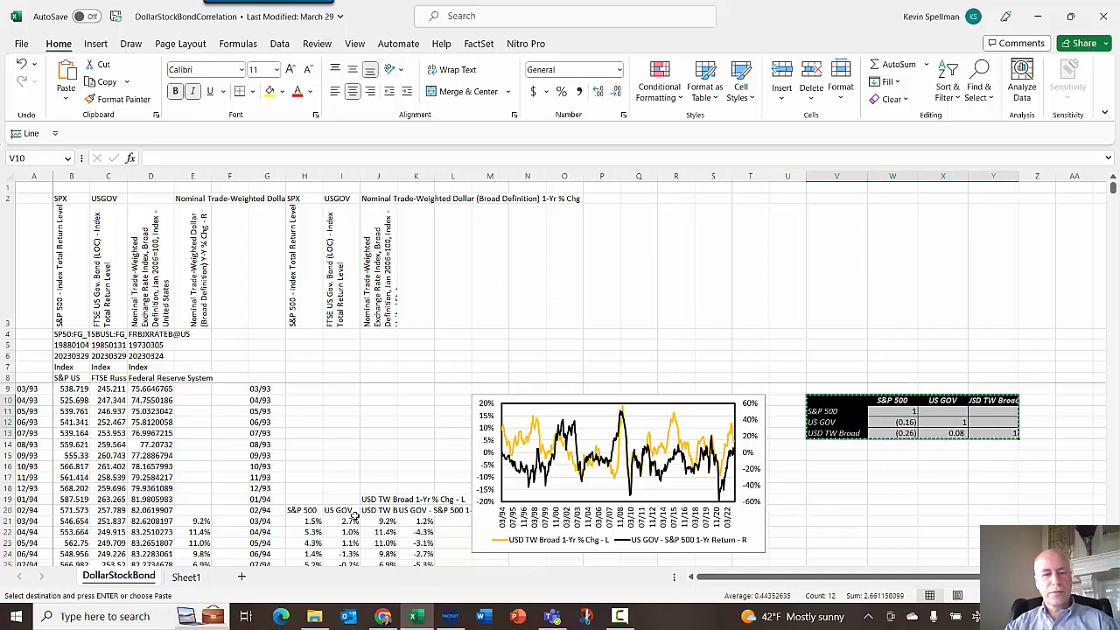
left_click(185, 577)
left_click(860, 334)
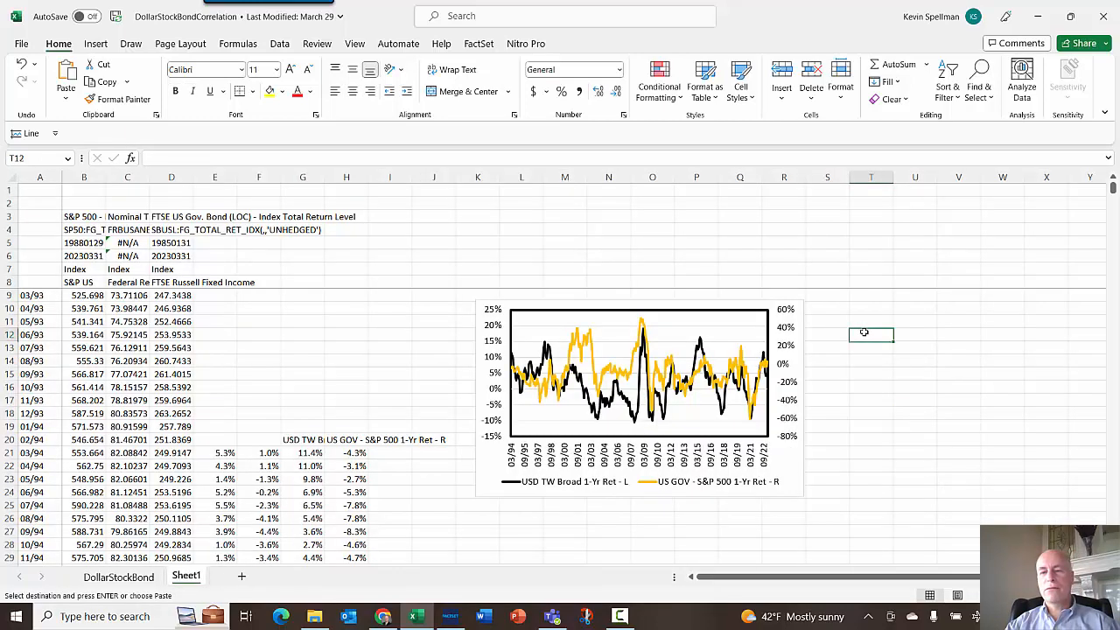
key("ctrl+v")
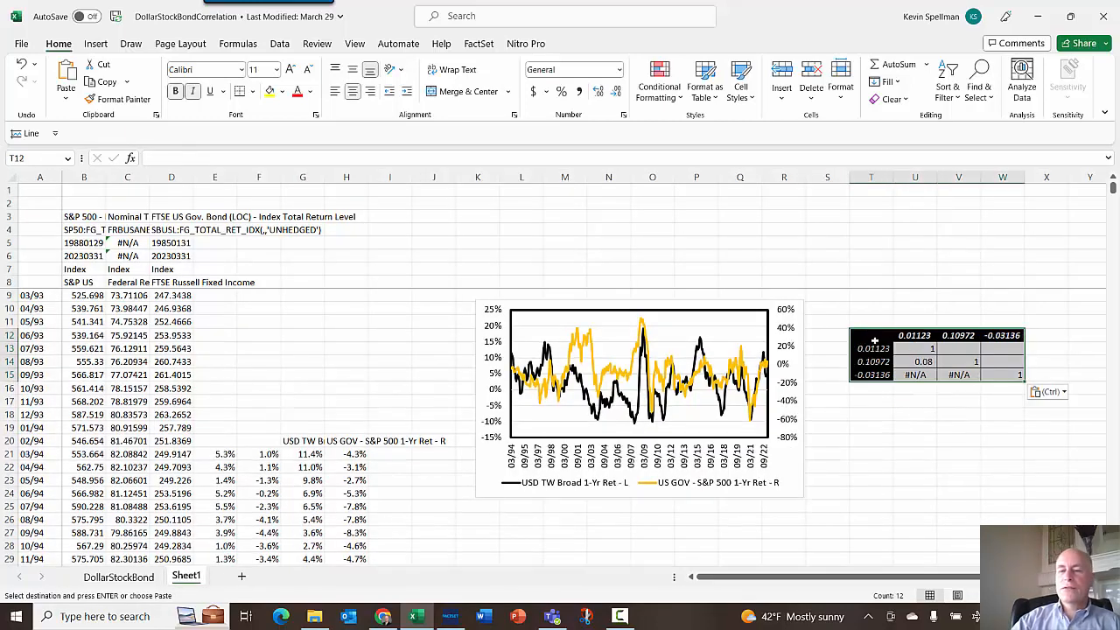
- Fill the matrix's row-label cells T12:T15 with gold and change their font colour
left_click_drag(874, 340, 872, 375)
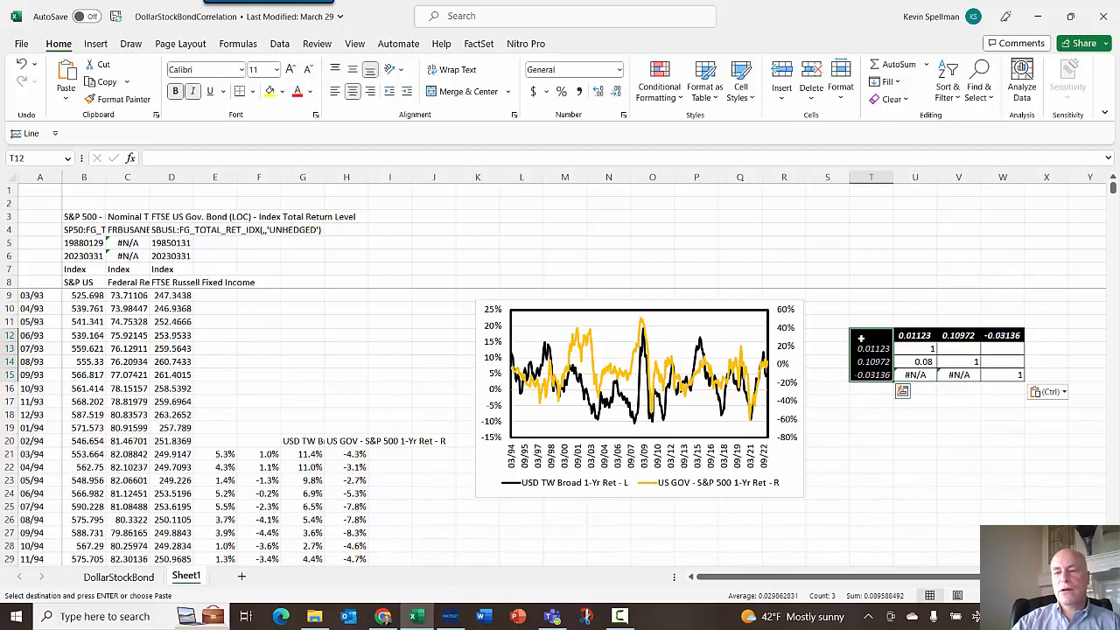
left_click(283, 91)
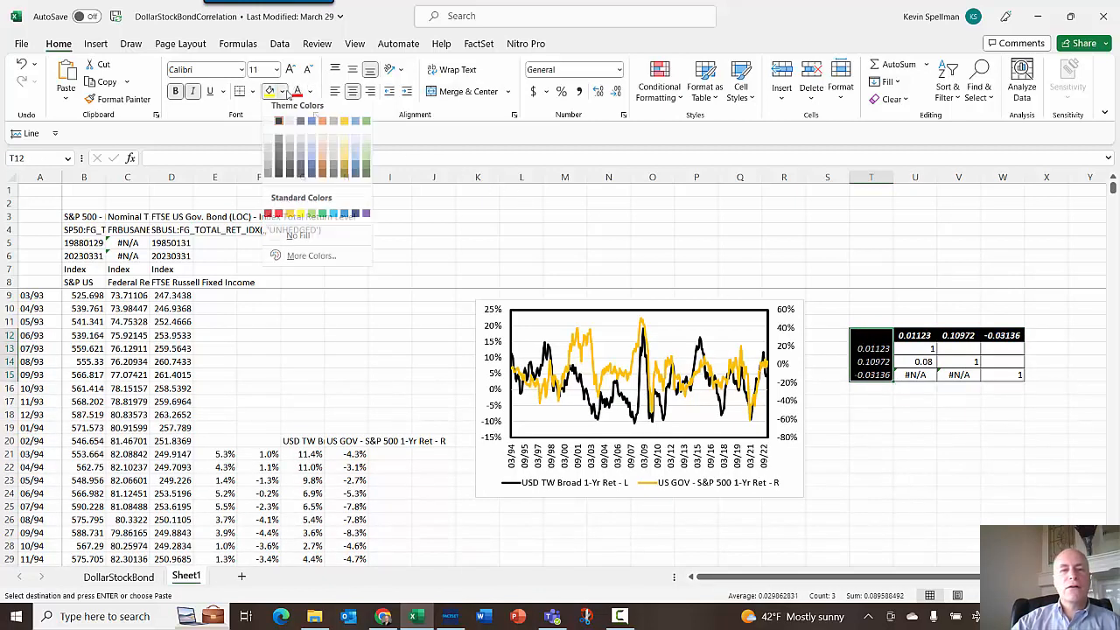
left_click(290, 218)
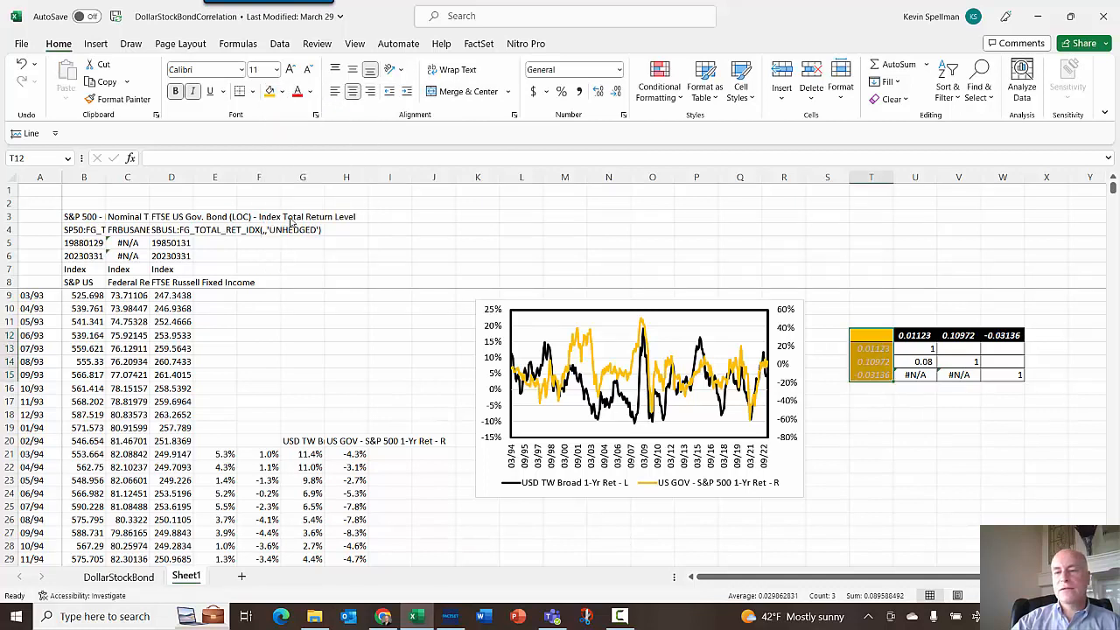
left_click(309, 91)
left_click(306, 147)
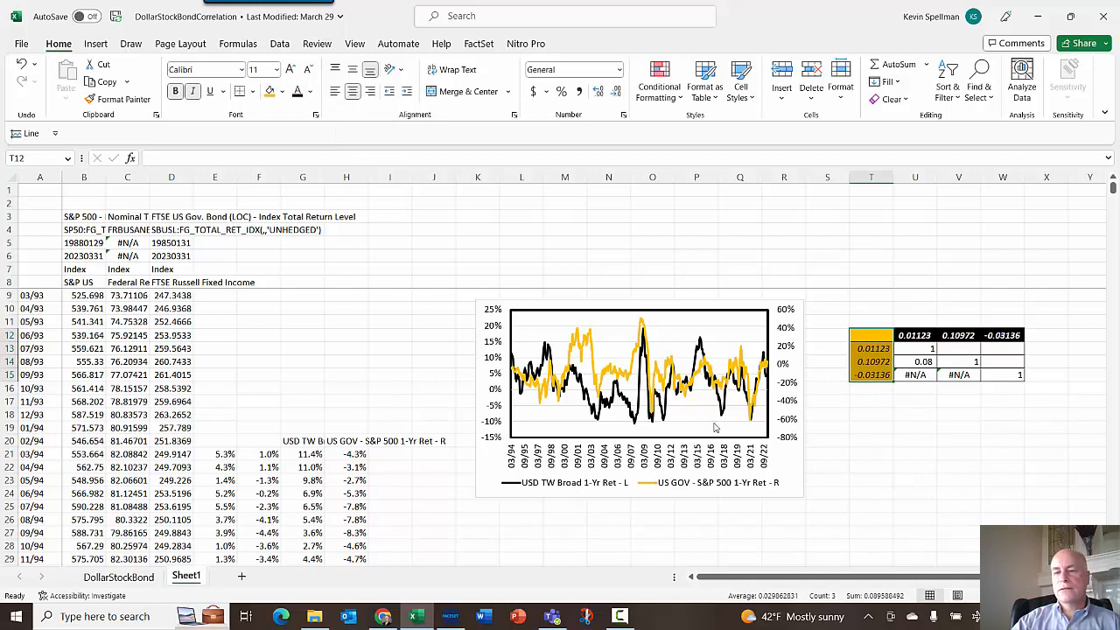
- Check the row-label formula and compare it with the labelled matrix on the DollarStockBond sheet
left_click(875, 349)
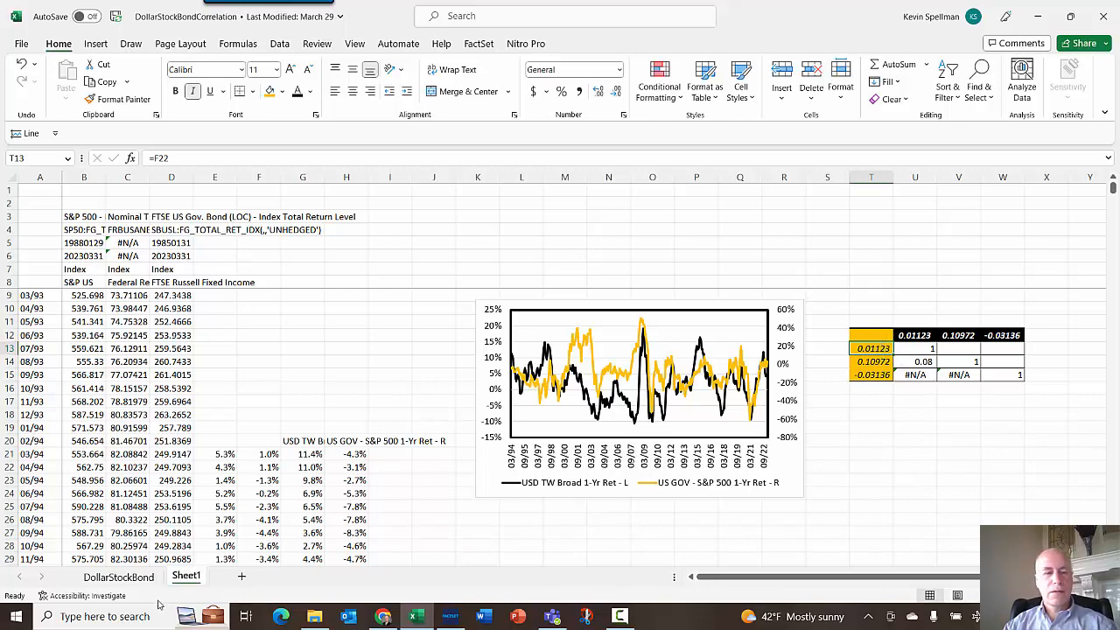
left_click(118, 577)
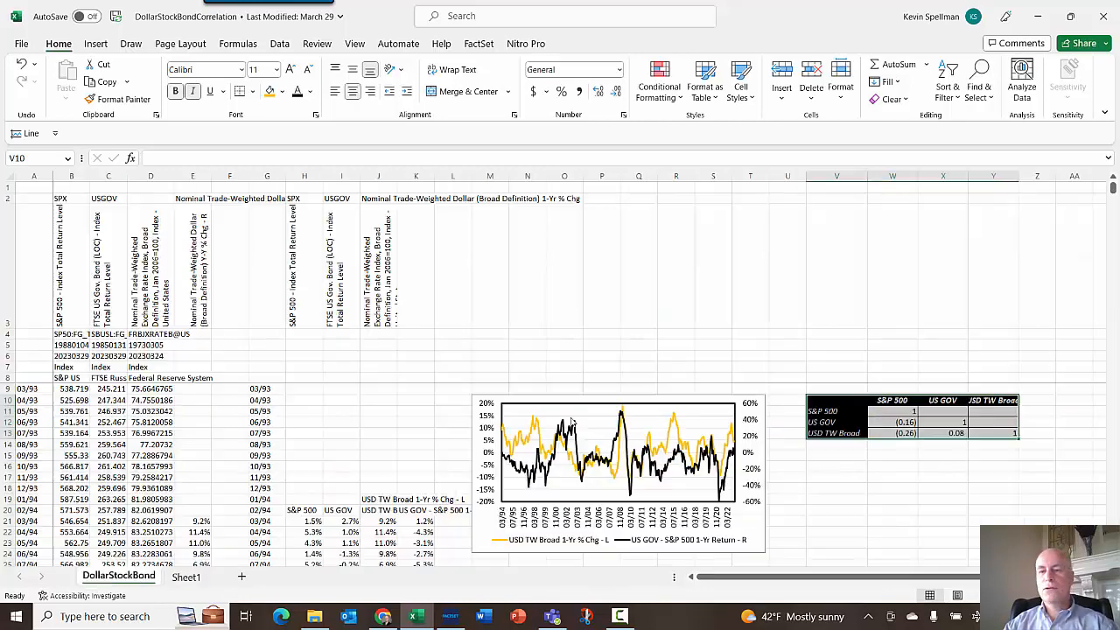
left_click(831, 433)
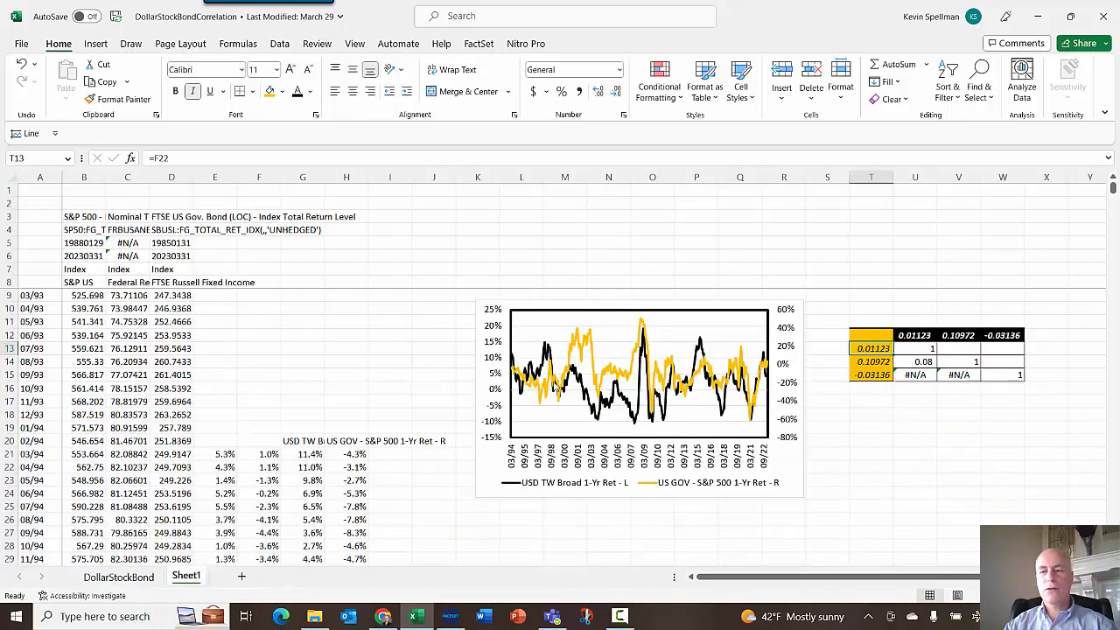
left_click(188, 577)
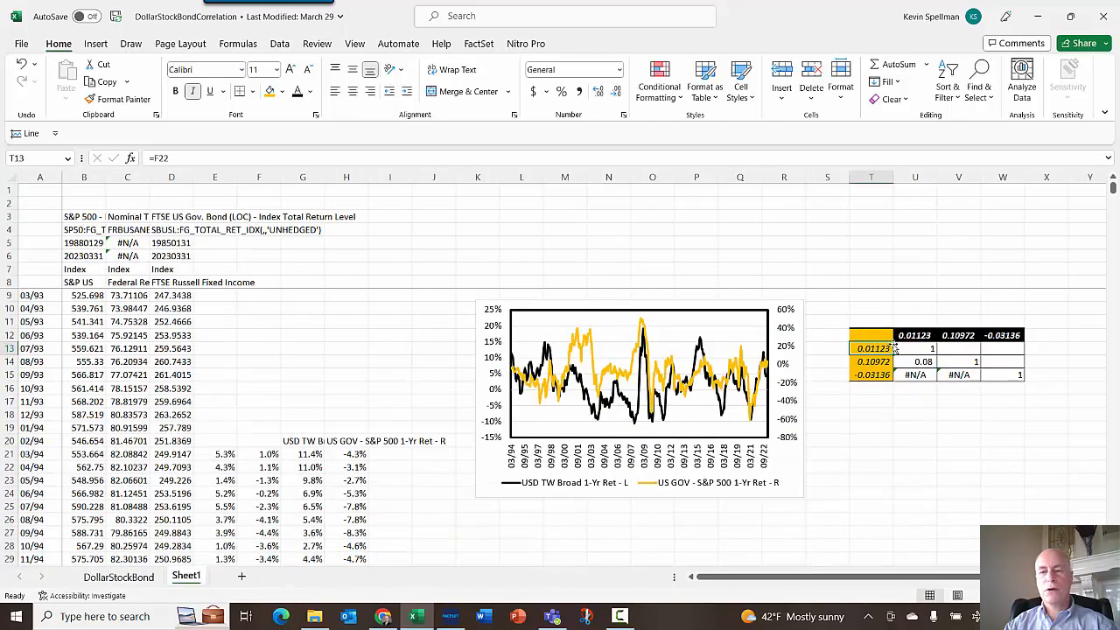
- Enter the headers S&P 500, TWD Dollar and US Gov in cells B2 to D2
left_click(87, 202)
type("S&")
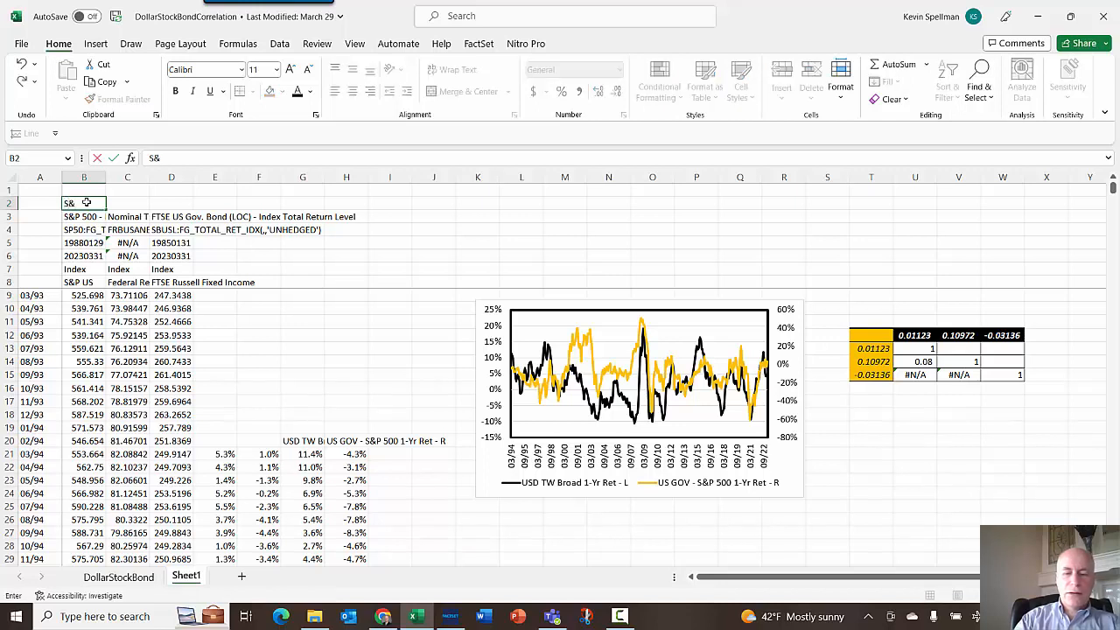
type("P 5")
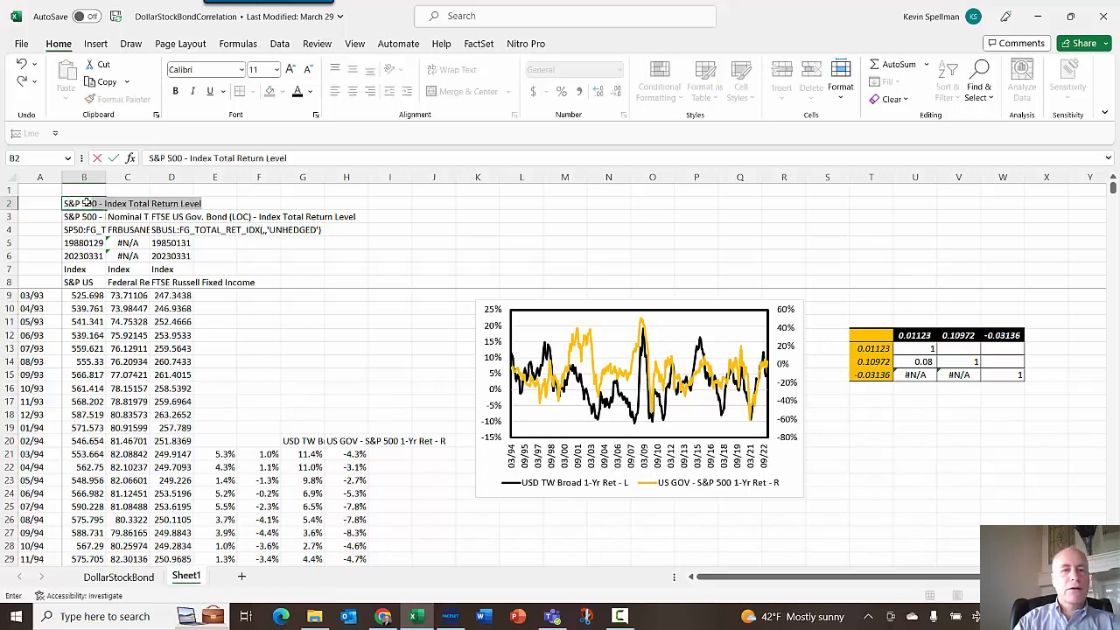
type("00")
key("Delete")
key("Return")
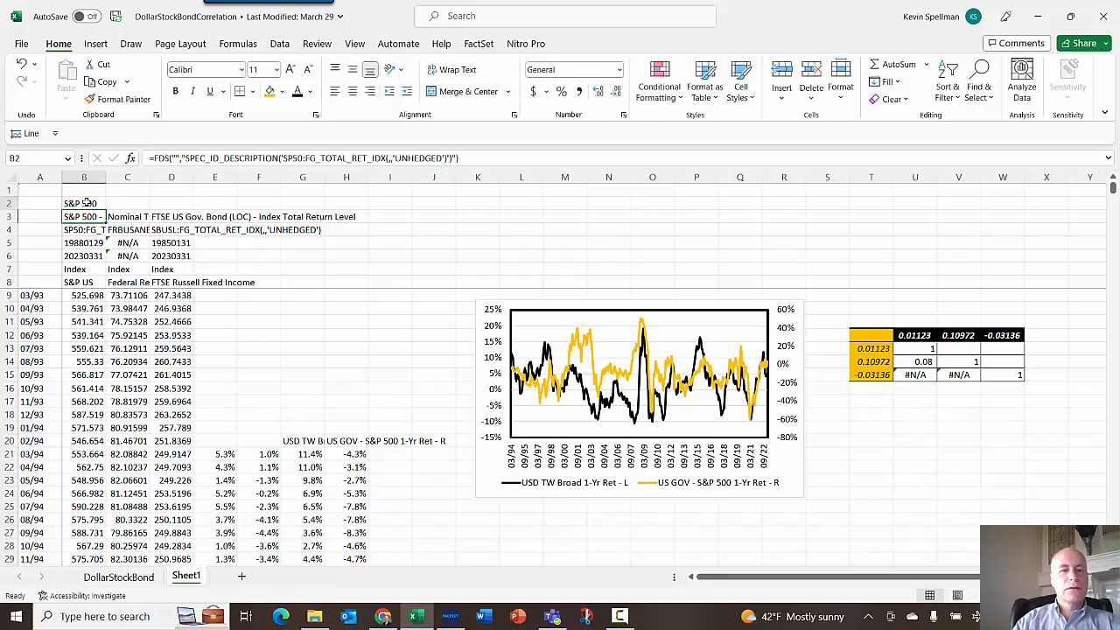
key("Up")
key("Right")
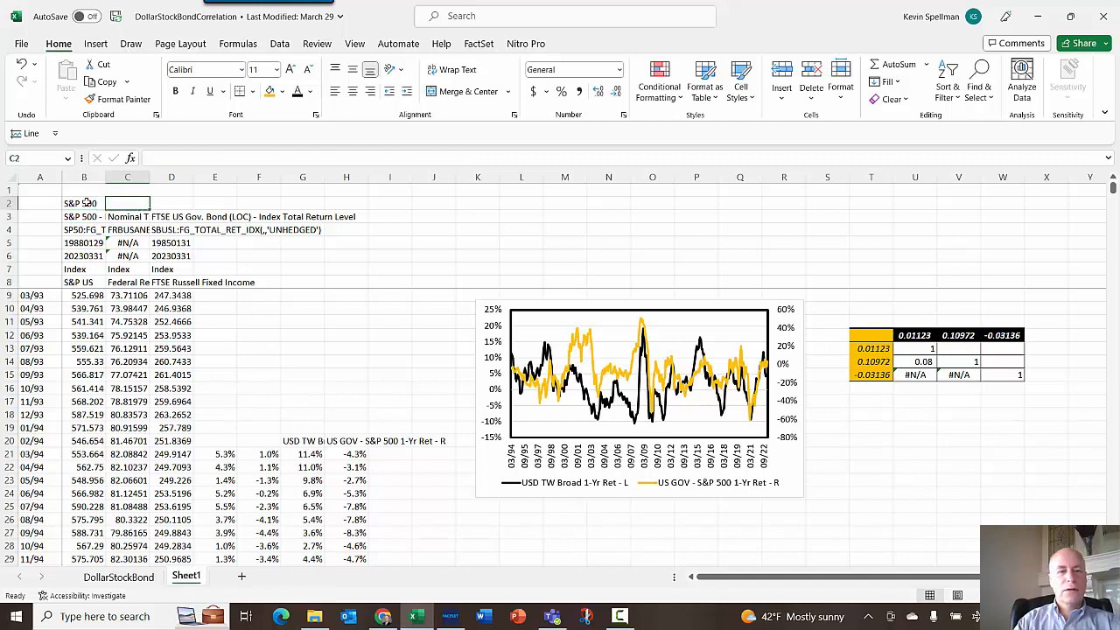
type("TWD Dollar")
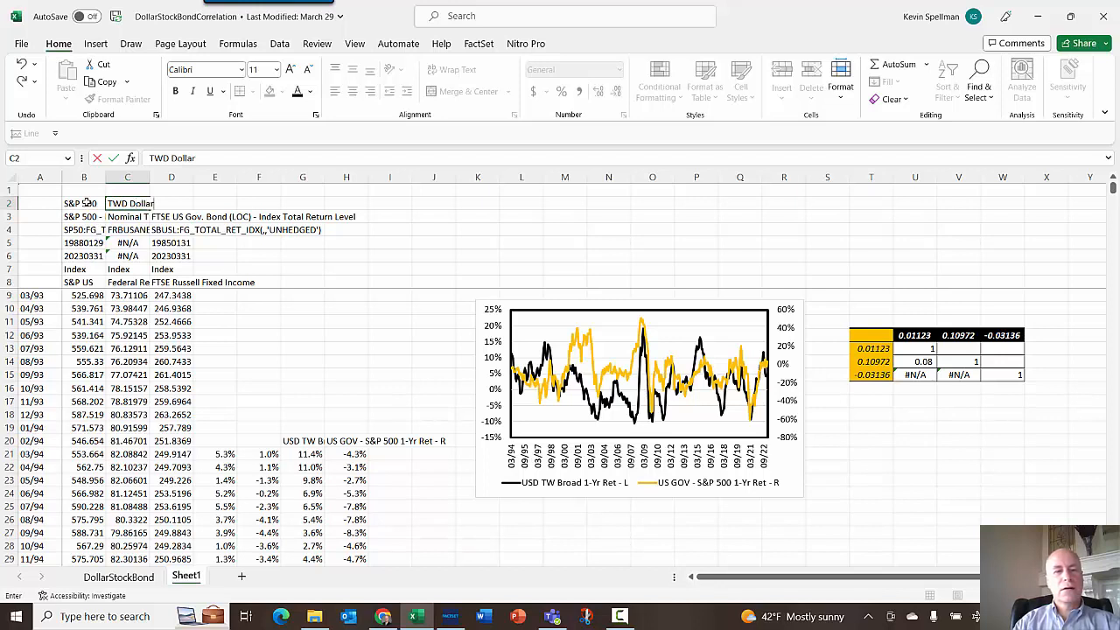
key("Tab")
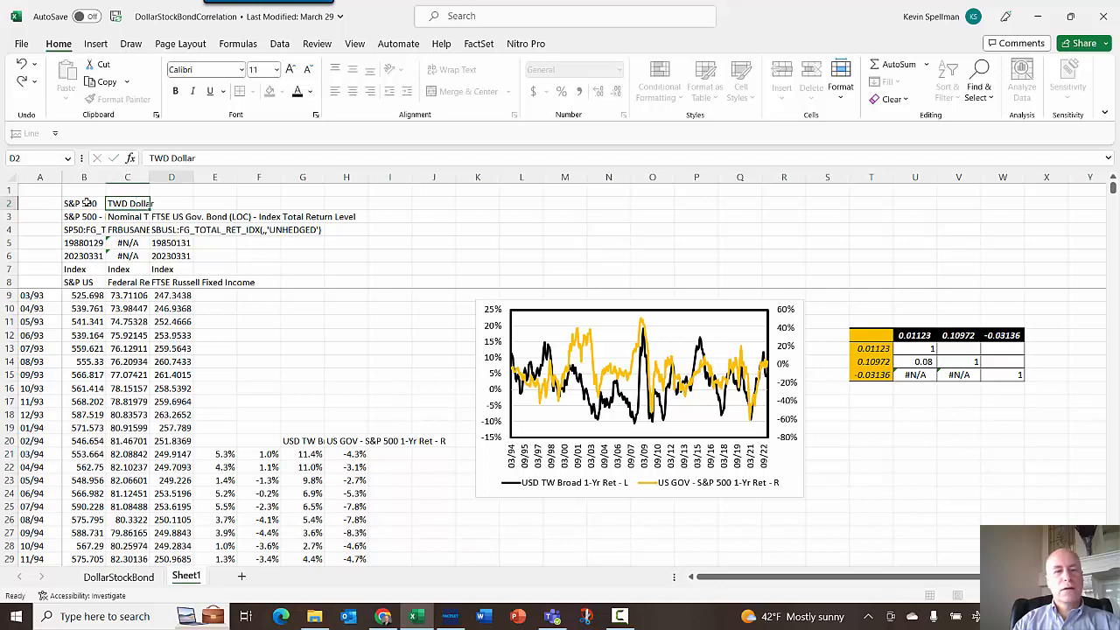
type("US G")
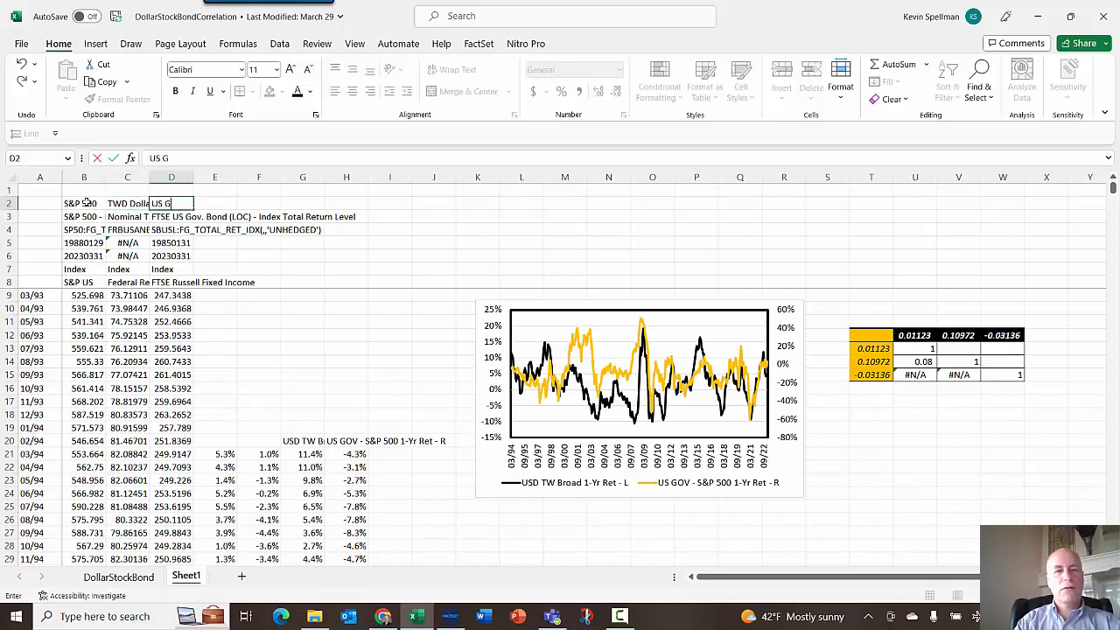
type("ov")
key("Return")
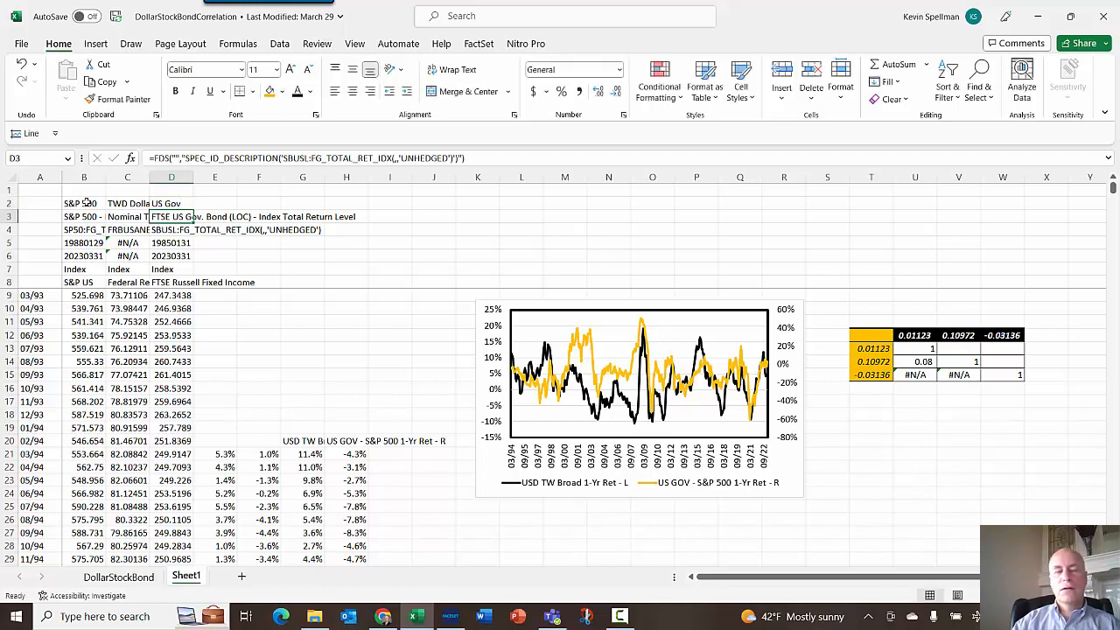
- Link the matrix row labels T13, T14 and T15 to the headers in B2, C2 and D2
left_click(876, 351)
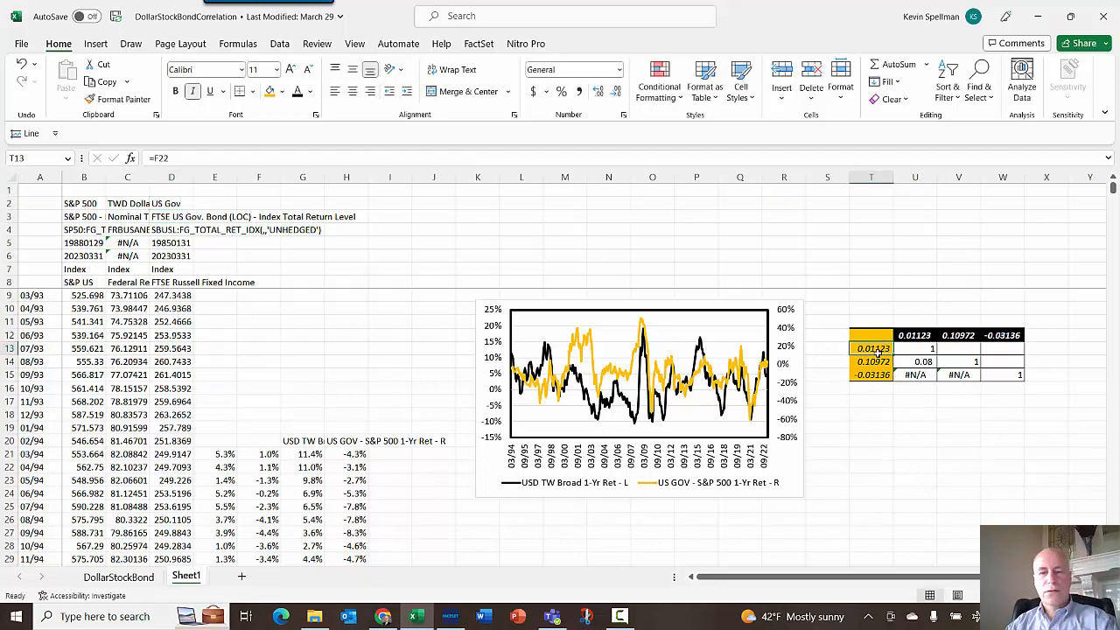
type("=")
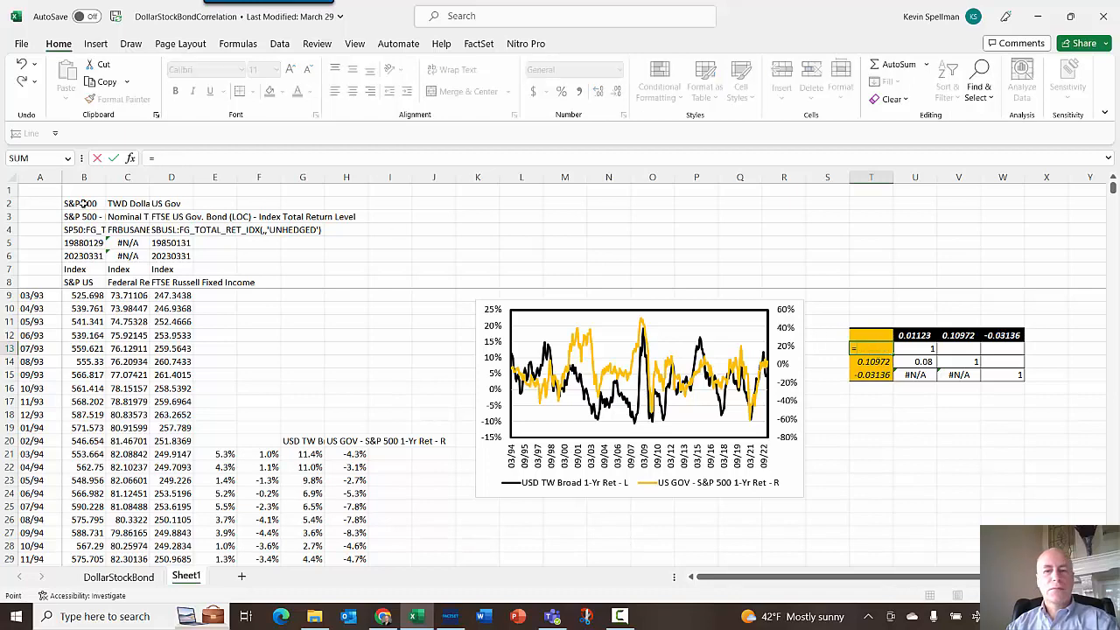
left_click(83, 203)
key("Return")
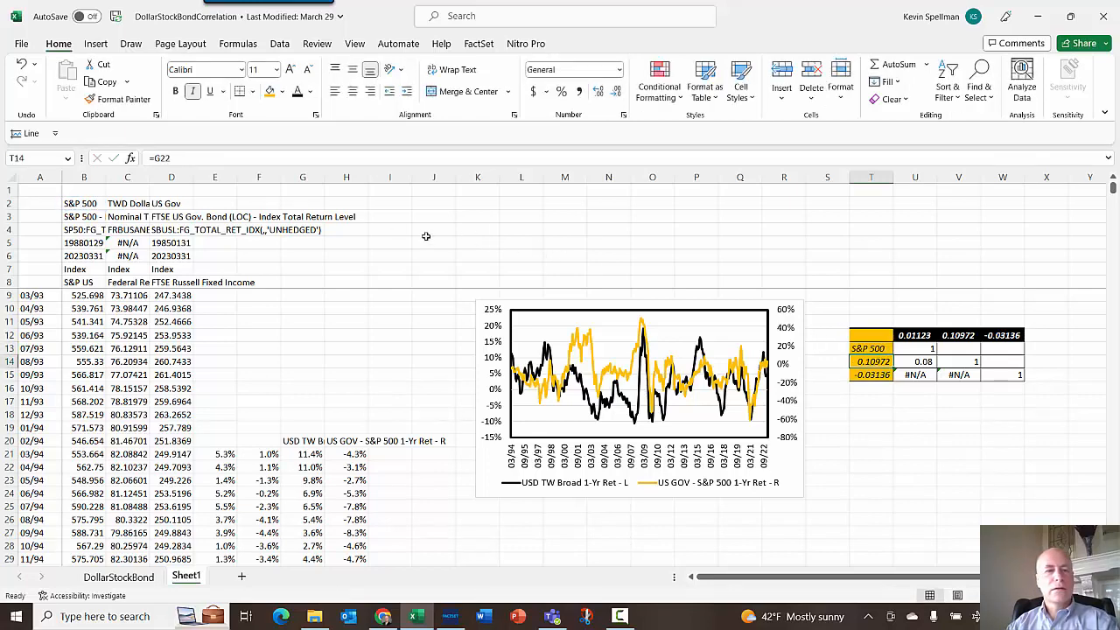
type("=")
left_click(126, 203)
key("Return")
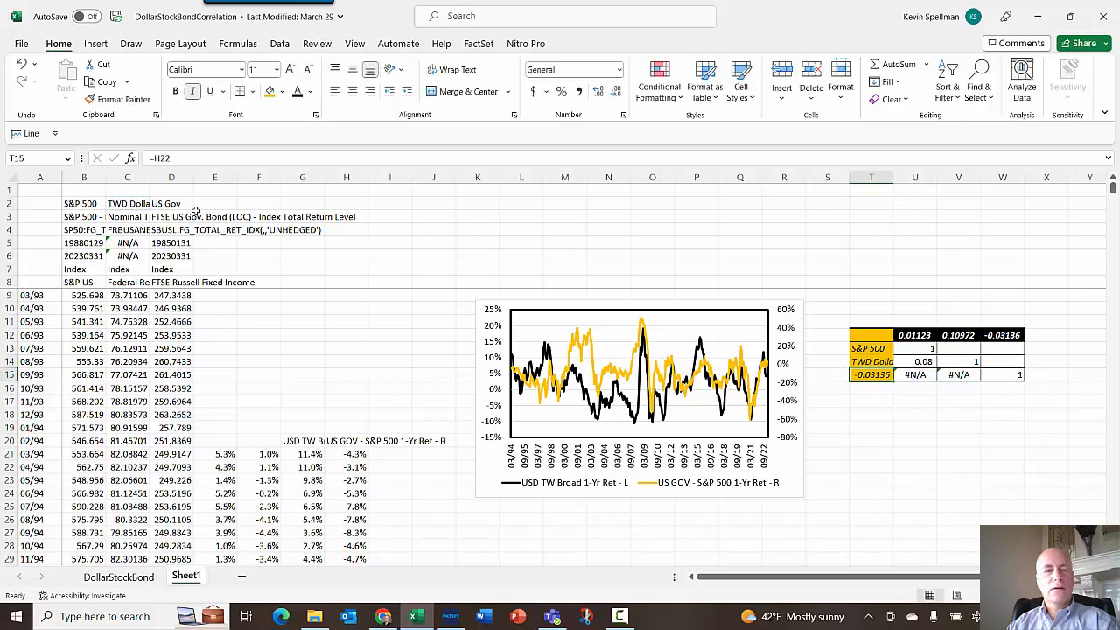
type("=")
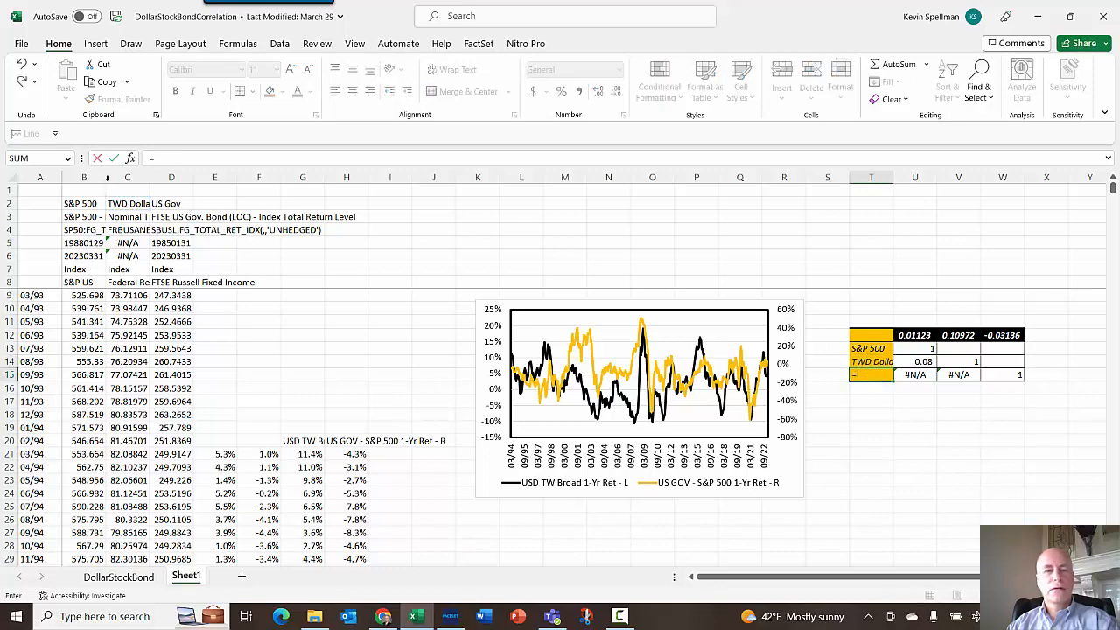
left_click(184, 203)
- Link the matrix column headers U12 and V12 to the headers in B2 and C2
left_click(915, 335)
type("=")
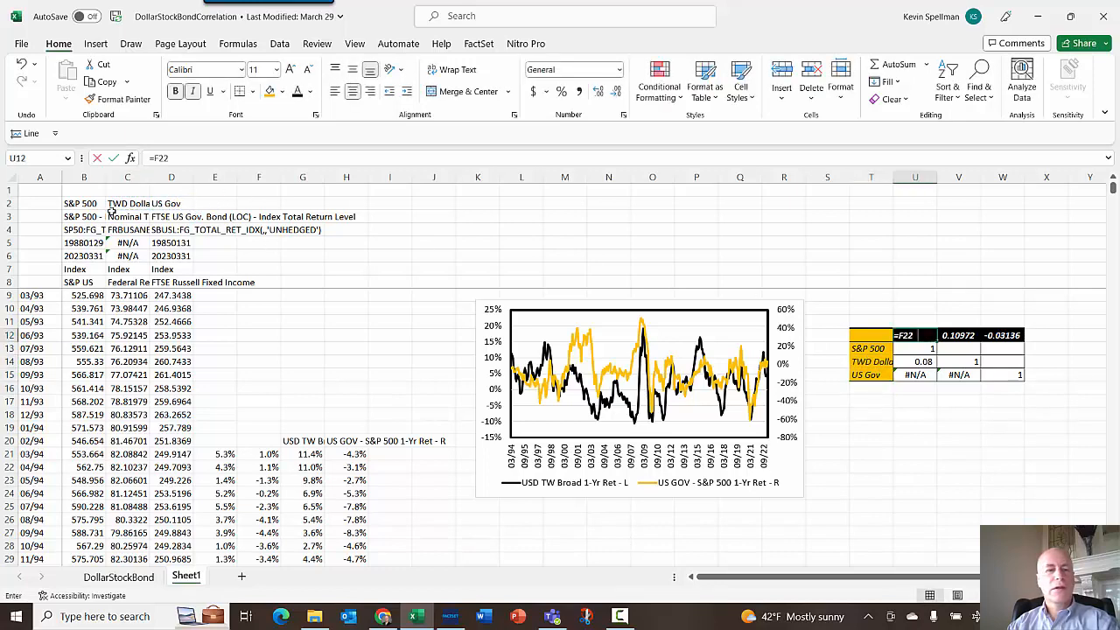
left_click(86, 203)
key("Return")
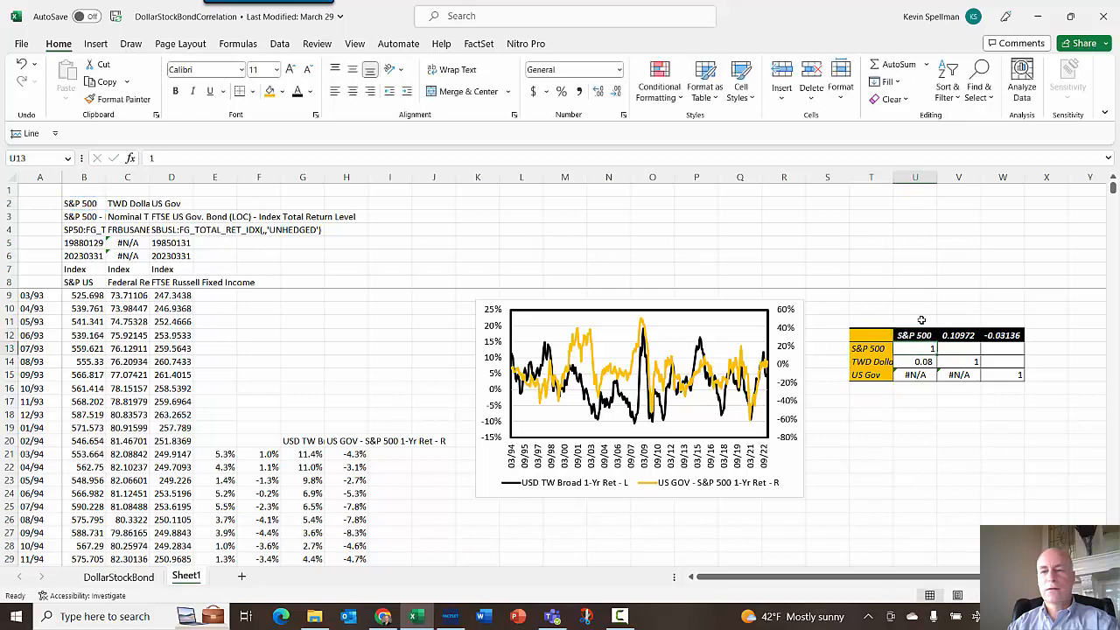
left_click(963, 335)
type("=")
left_click(127, 203)
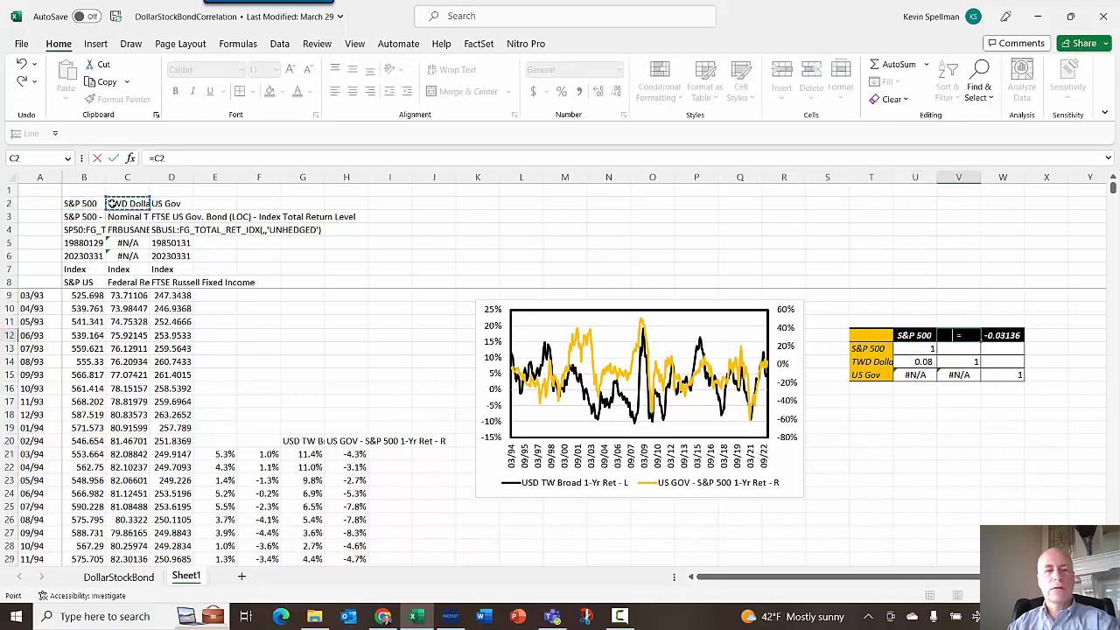
left_click(1002, 335)
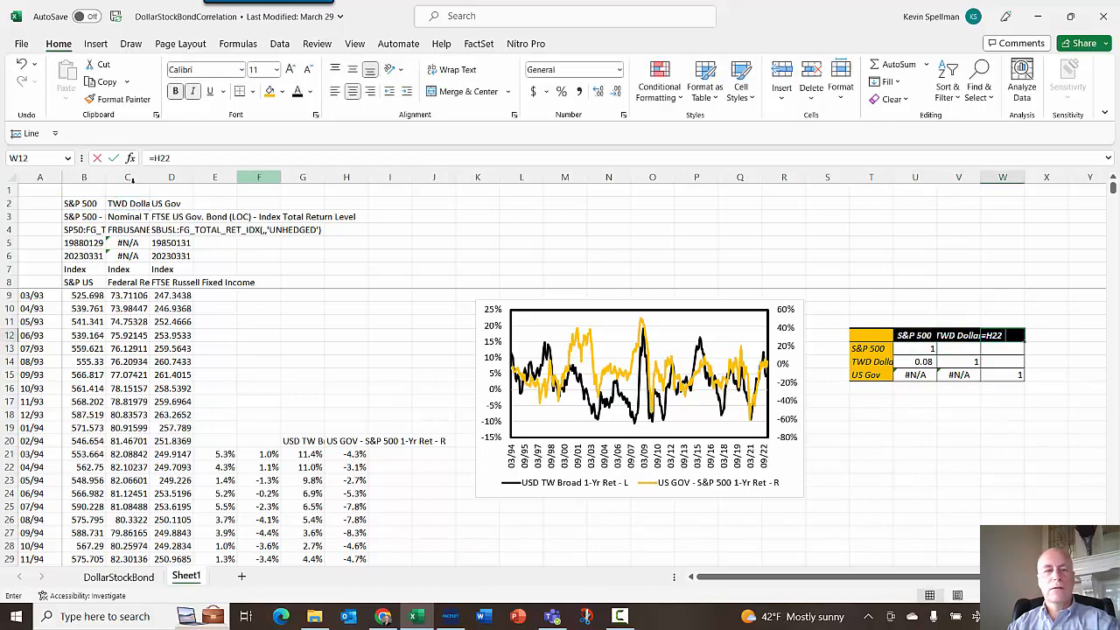
type("=")
left_click(128, 203)
key("Return")
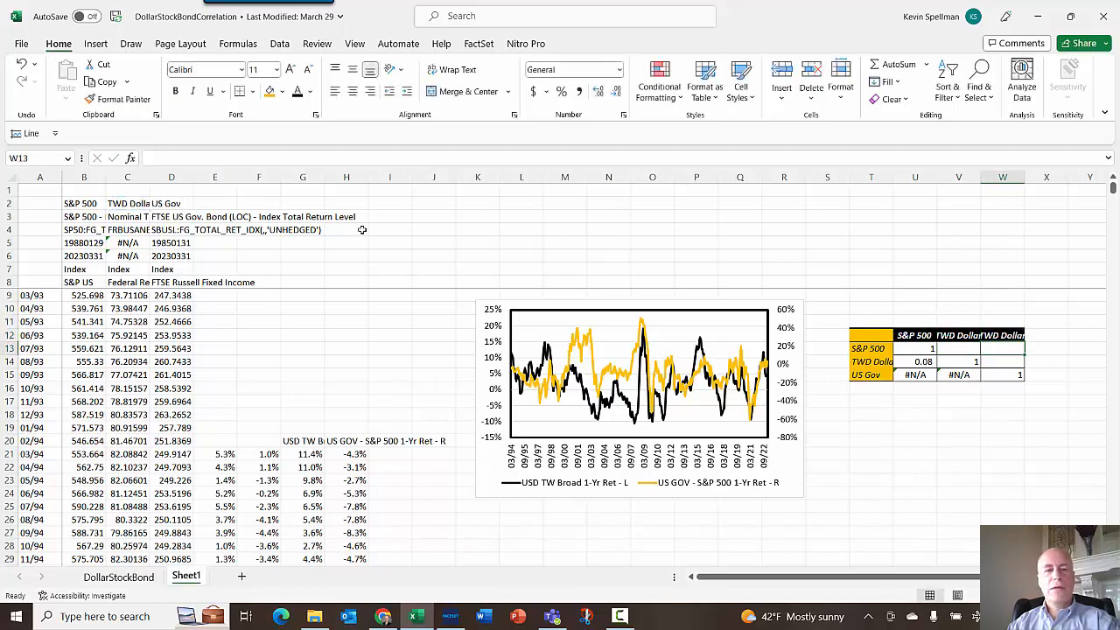
- Rename the C2 header to USD
left_click(129, 202)
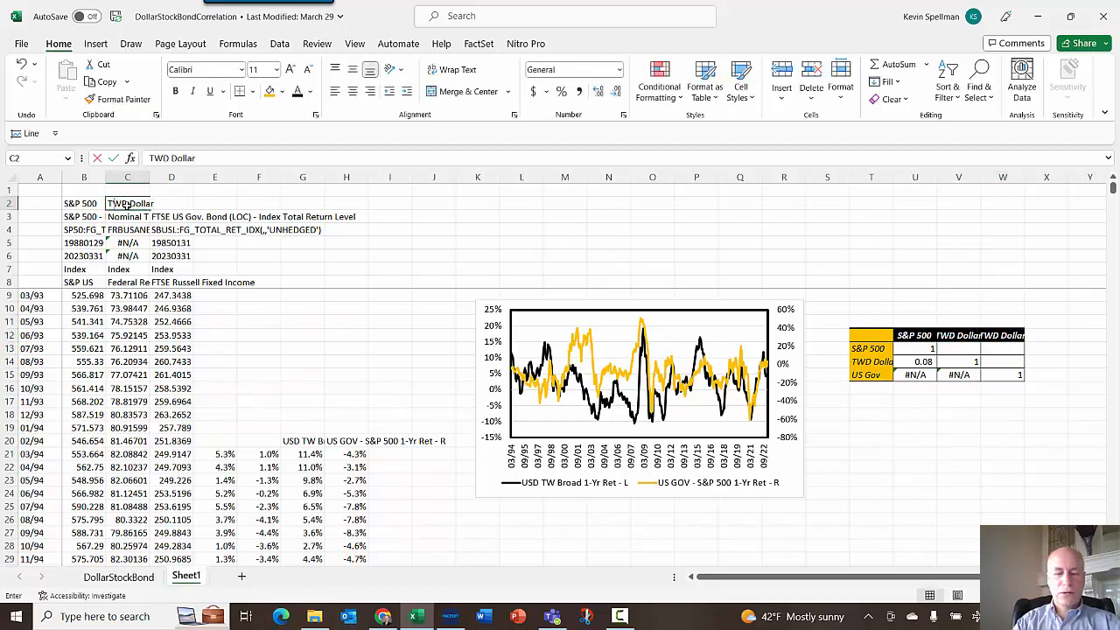
type("USD")
key("Return")
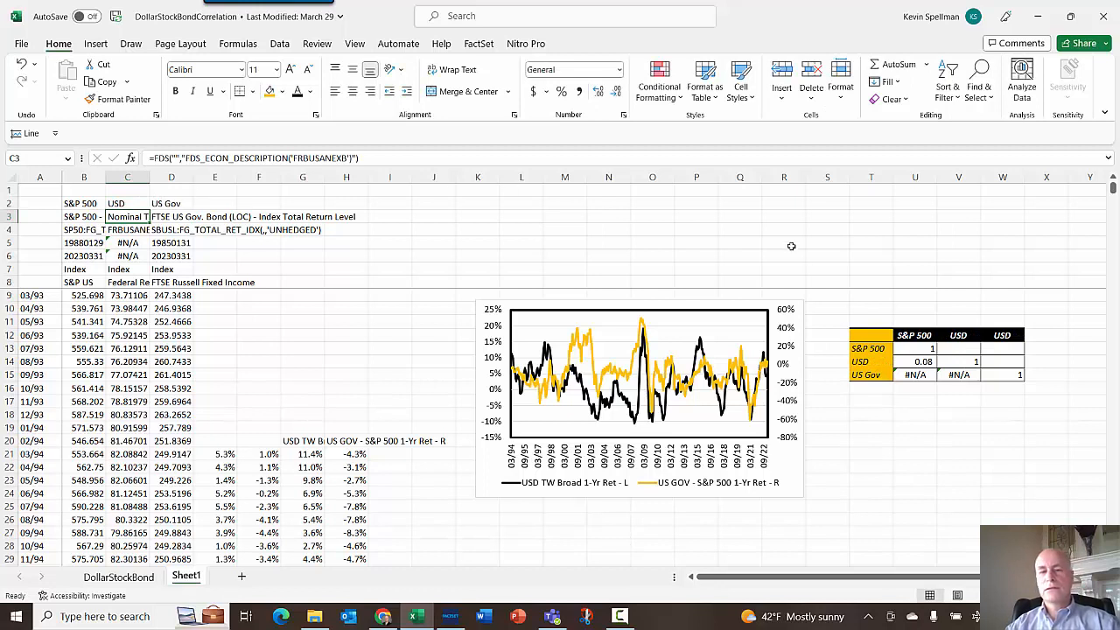
- Link the W12 column header to the US Gov header in D2
left_click(1002, 335)
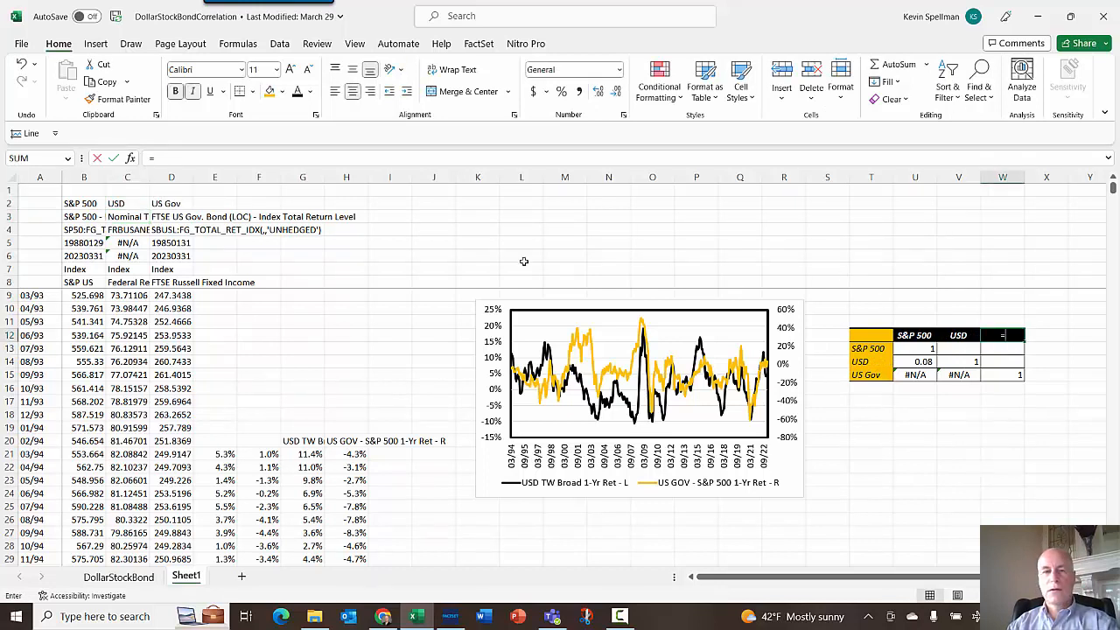
type("=")
left_click(170, 204)
key("Return")
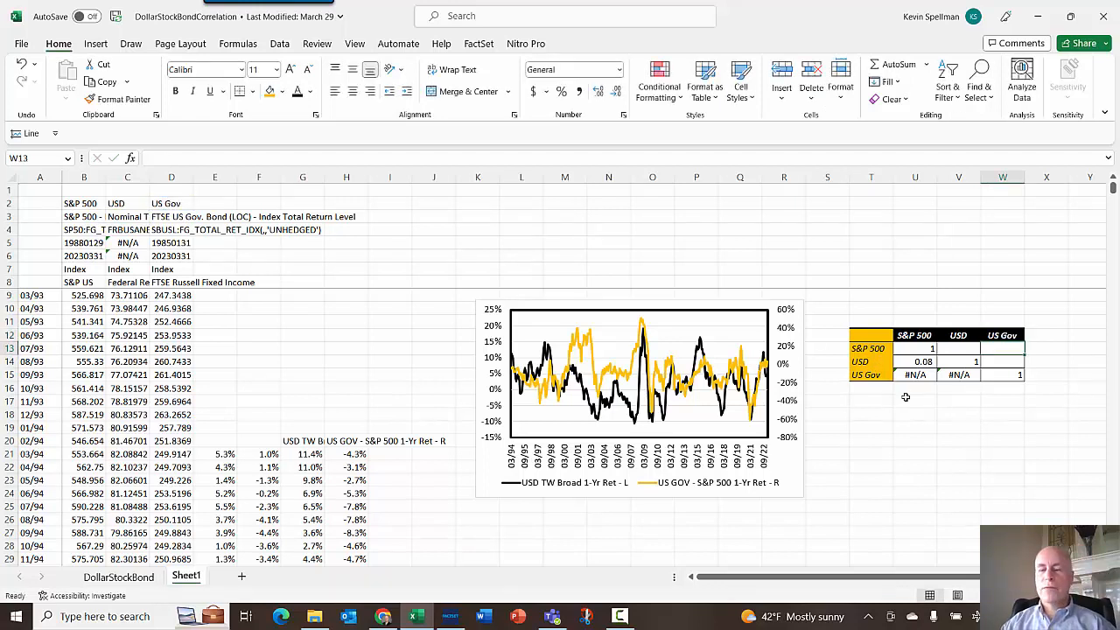
- Redefine the USD/S&P 500 correlation in U14 as CORREL(E21:E368,G21:G368), covering the full return columns
left_click(929, 348)
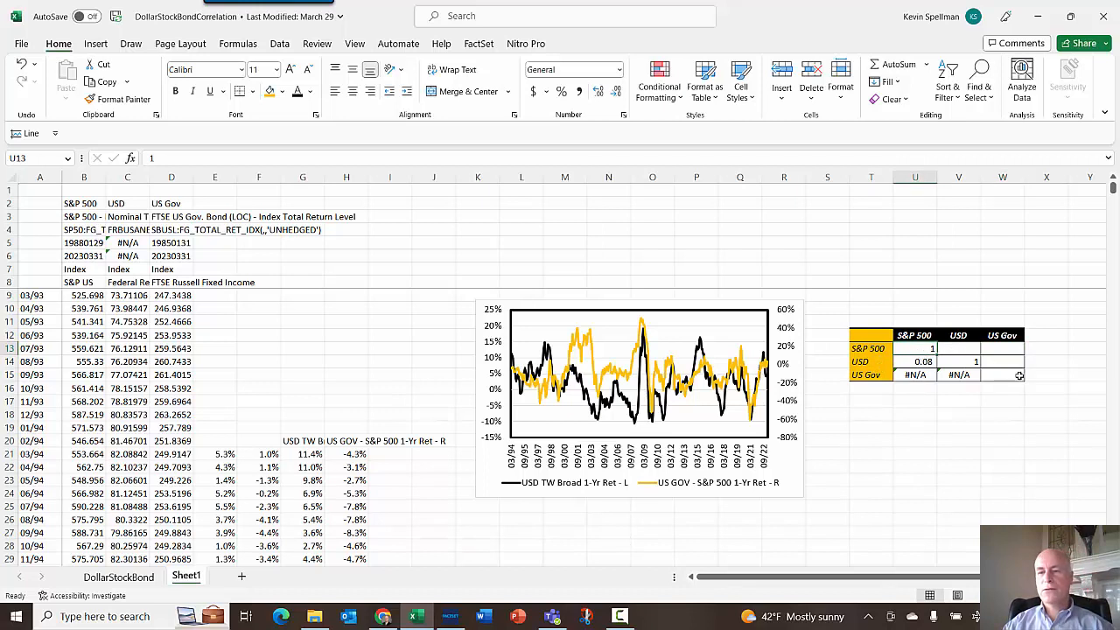
left_click(920, 362)
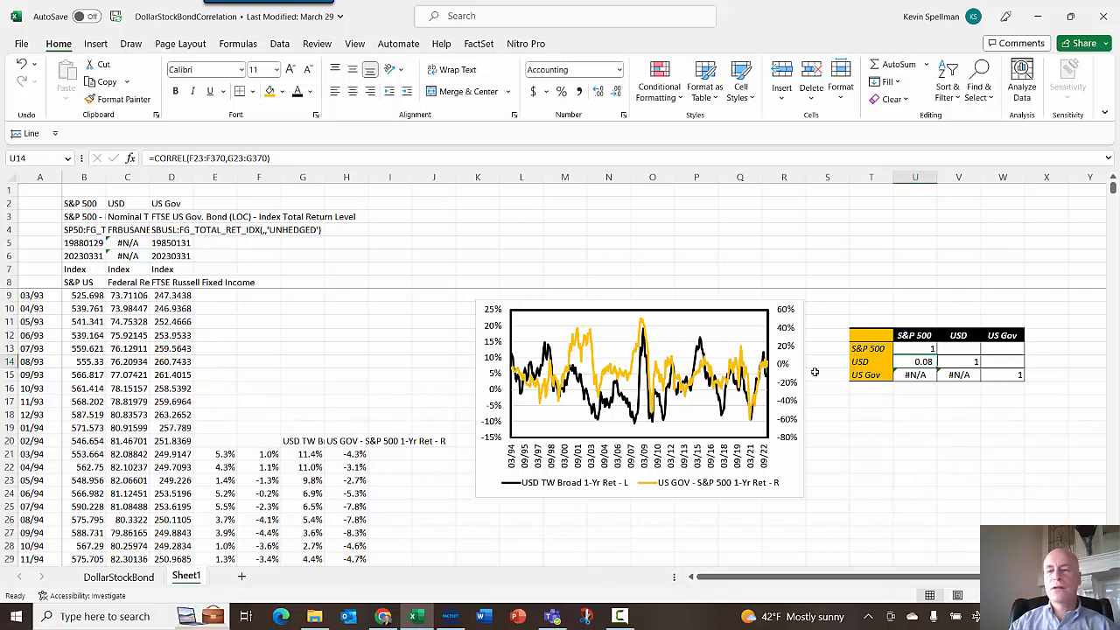
left_click(284, 159)
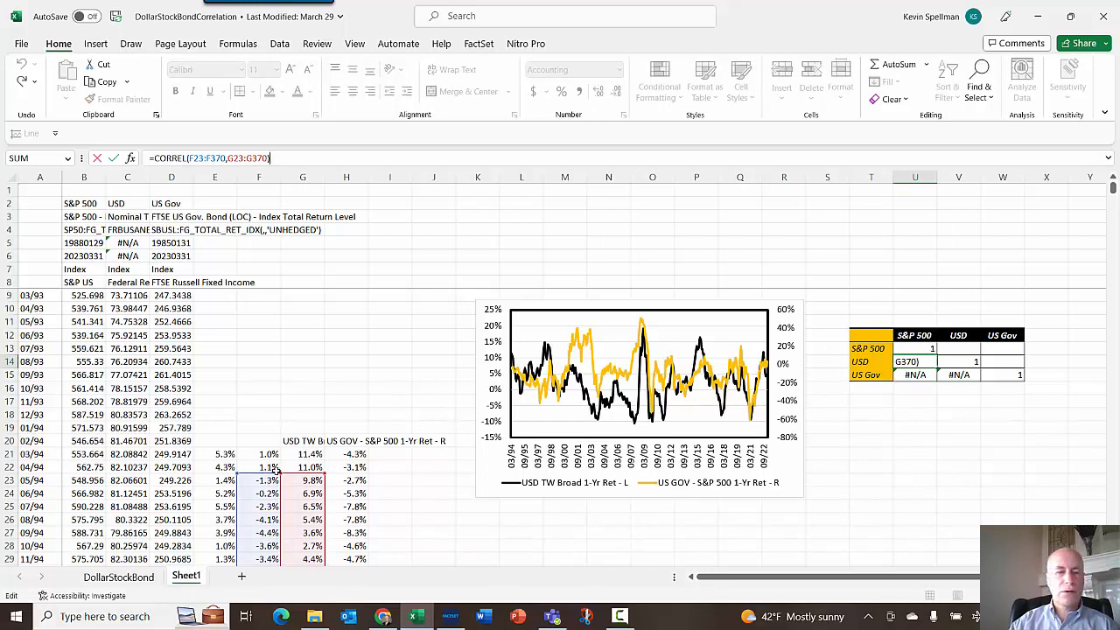
left_click_drag(268, 475, 236, 449)
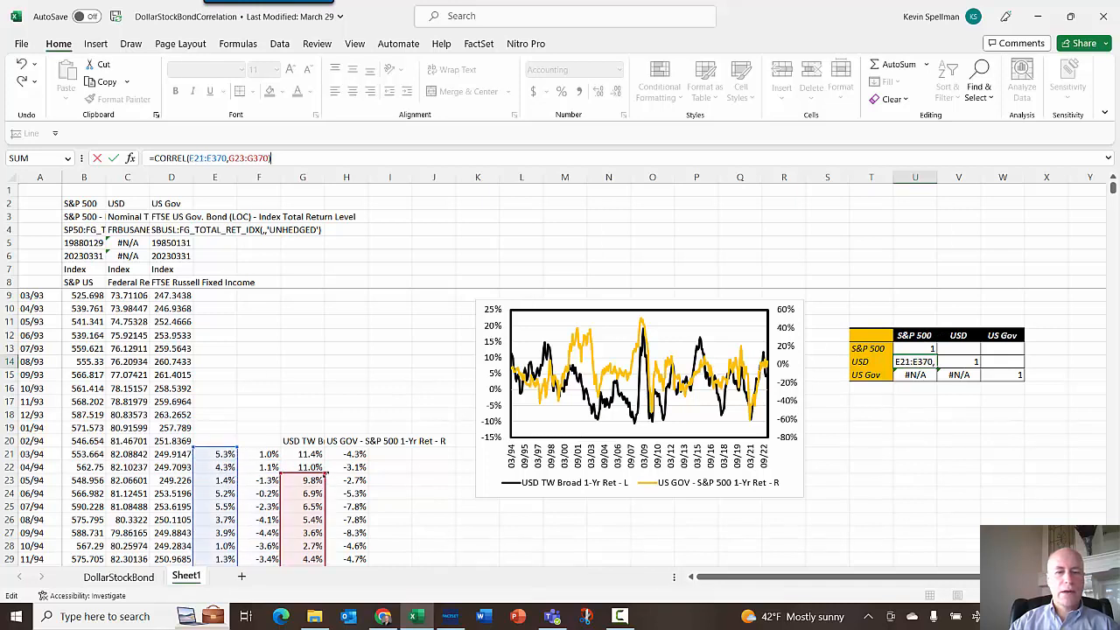
left_click_drag(325, 477, 325, 453)
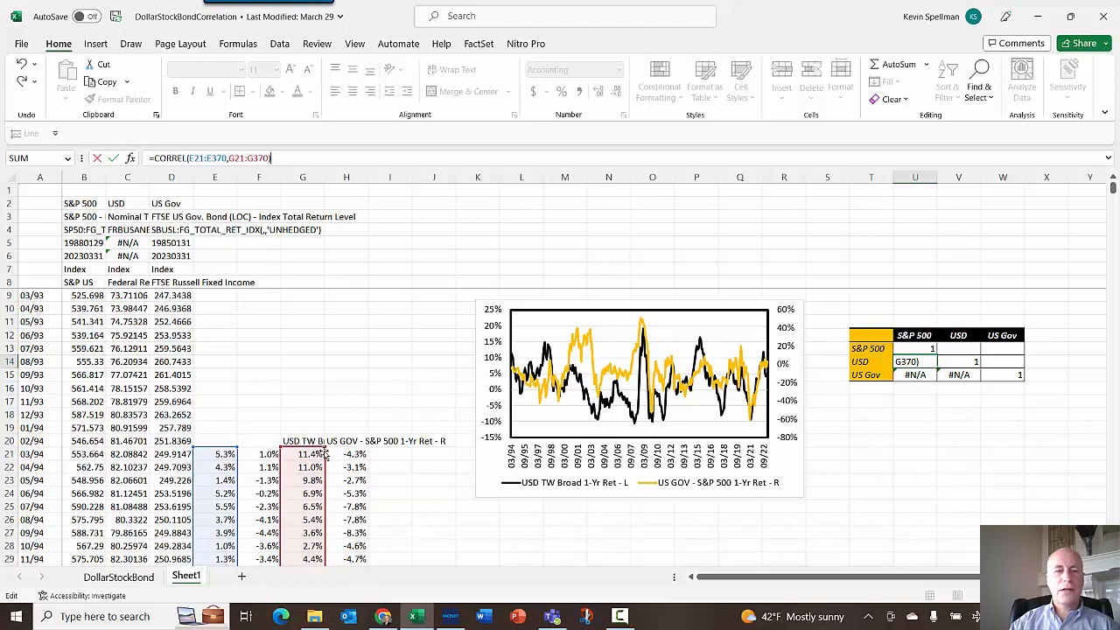
scroll(325, 453, "down", 20)
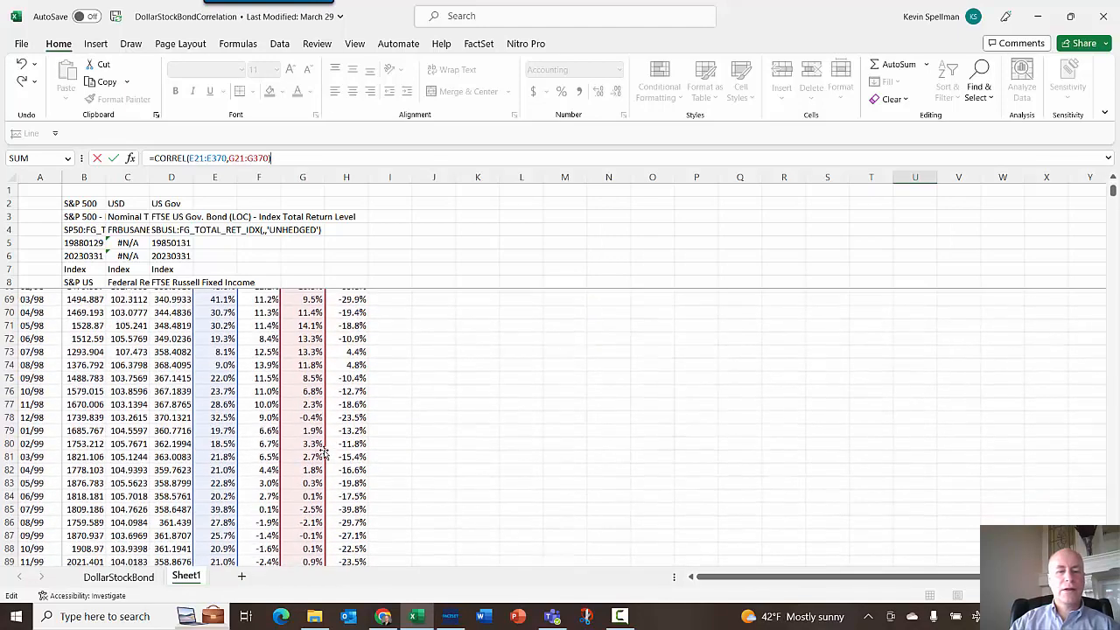
scroll(325, 453, "down", 20)
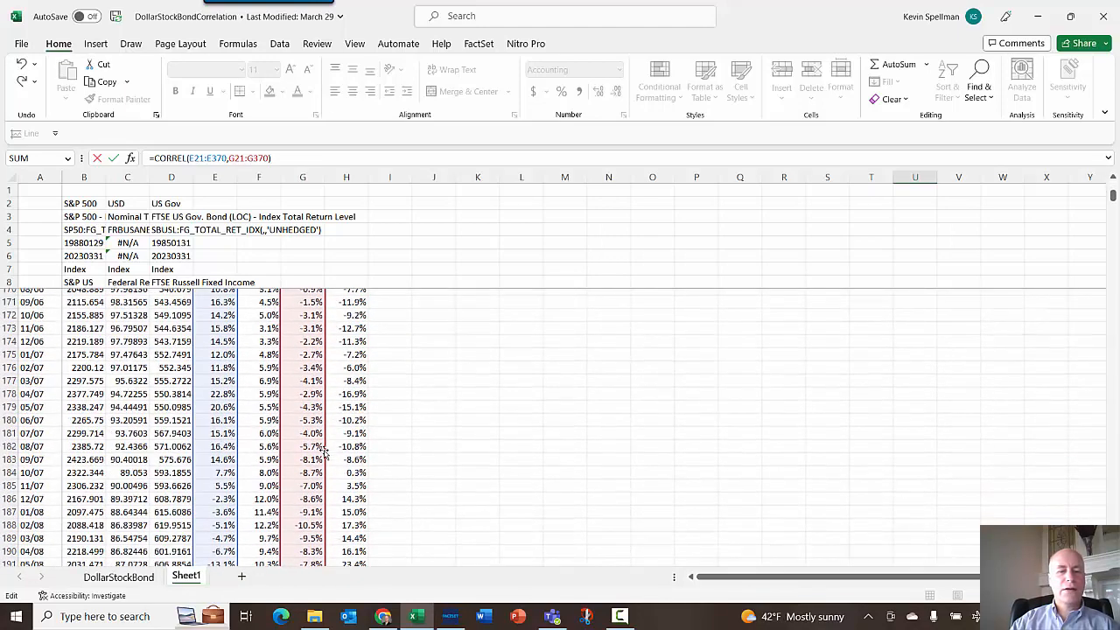
scroll(324, 453, "down", 20)
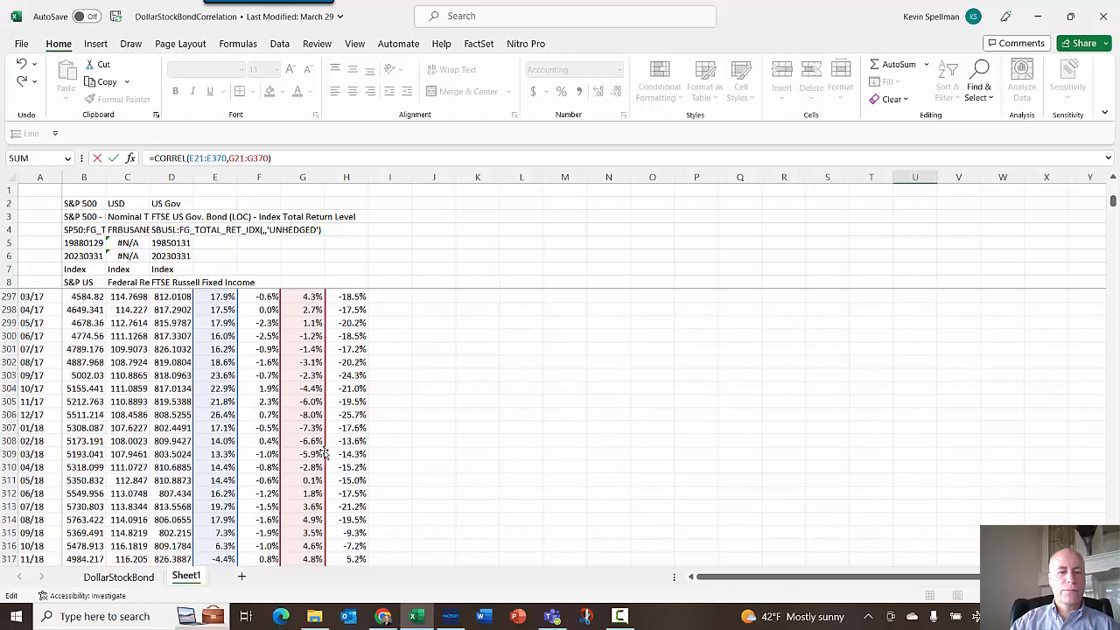
scroll(324, 453, "down", 12)
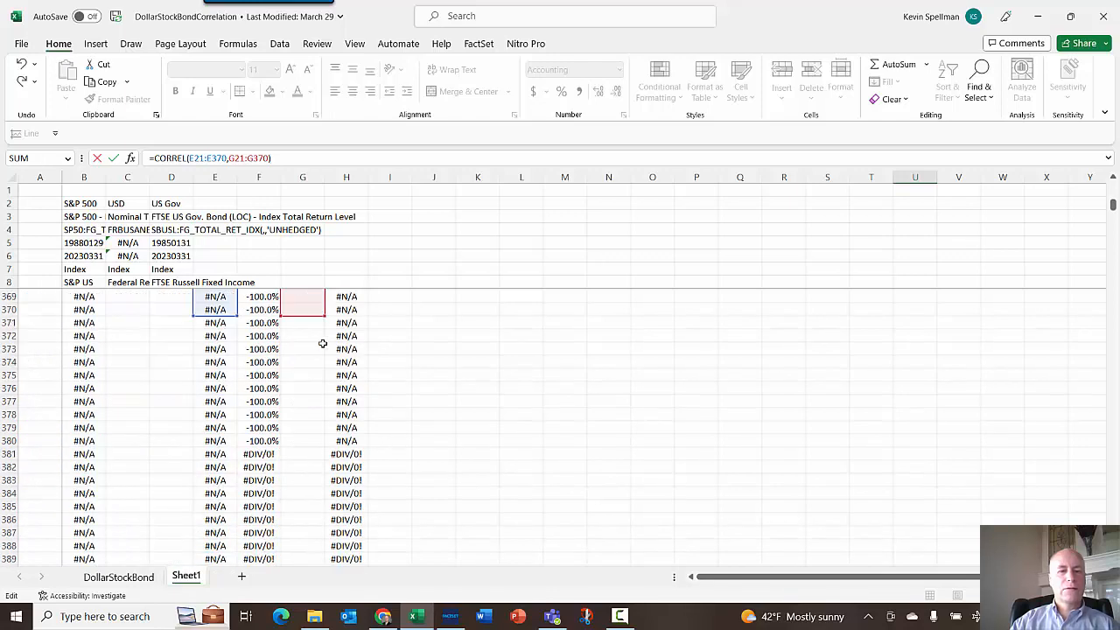
scroll(323, 361, "up", 3)
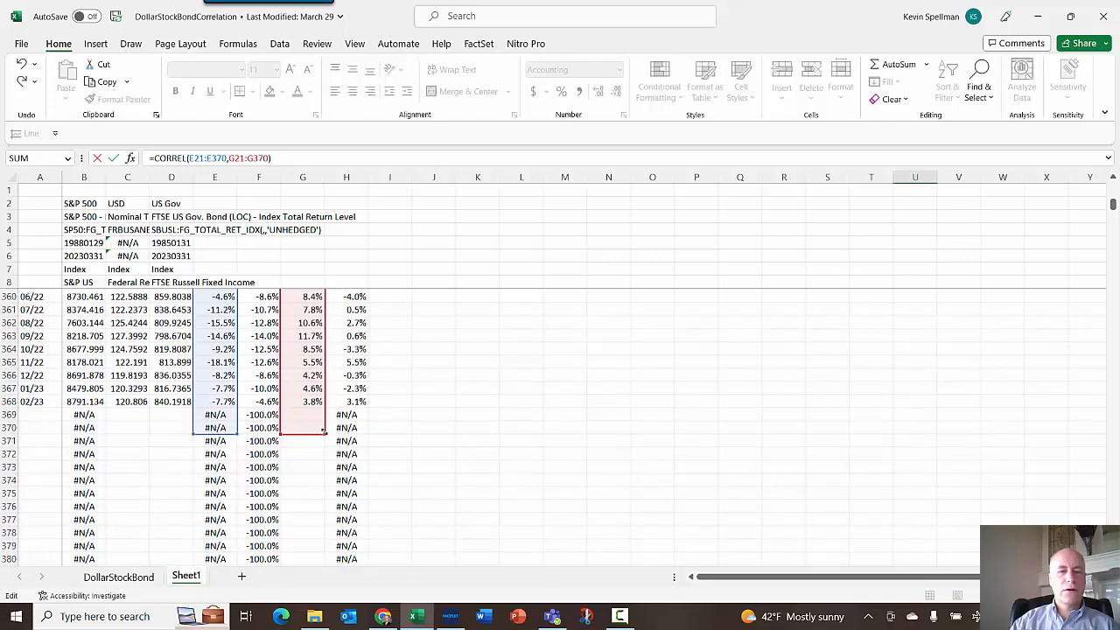
left_click_drag(318, 408, 320, 406)
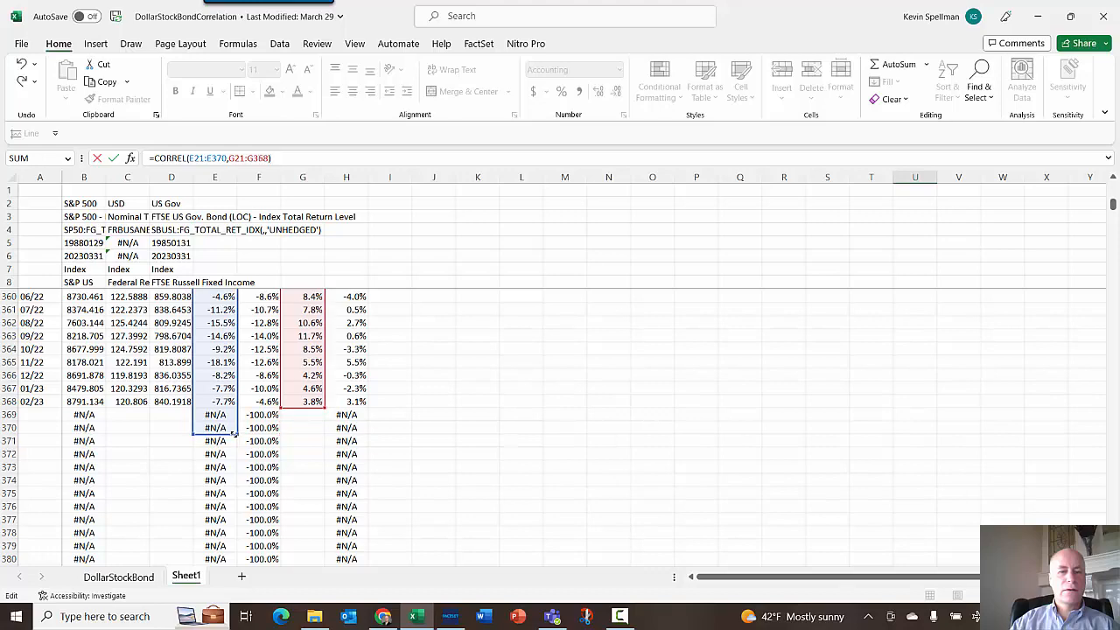
left_click_drag(237, 435, 238, 410)
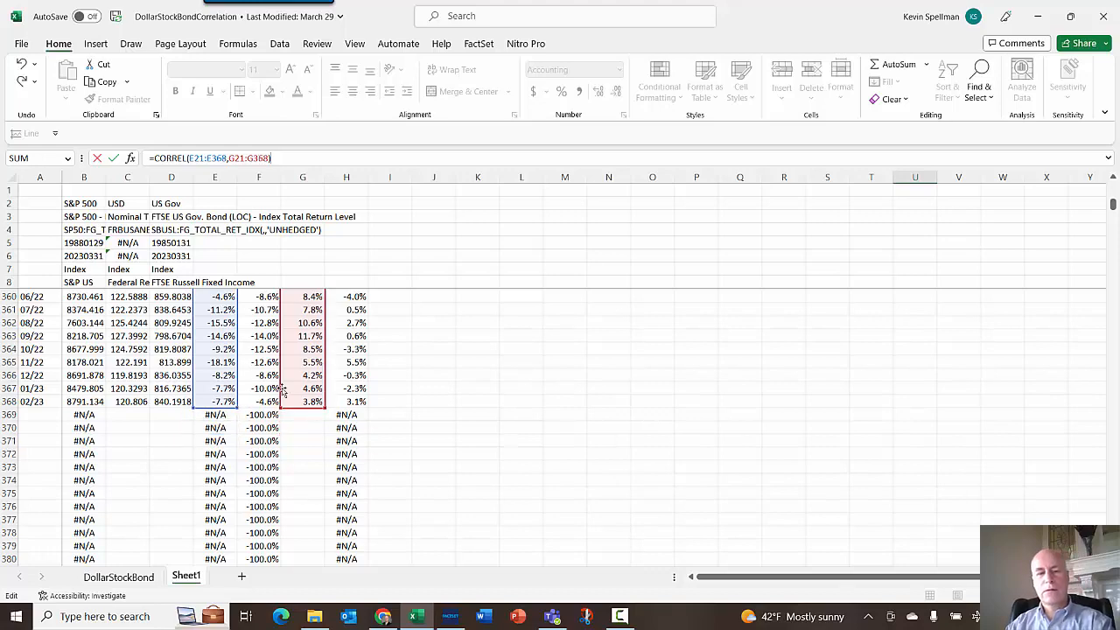
key("Return")
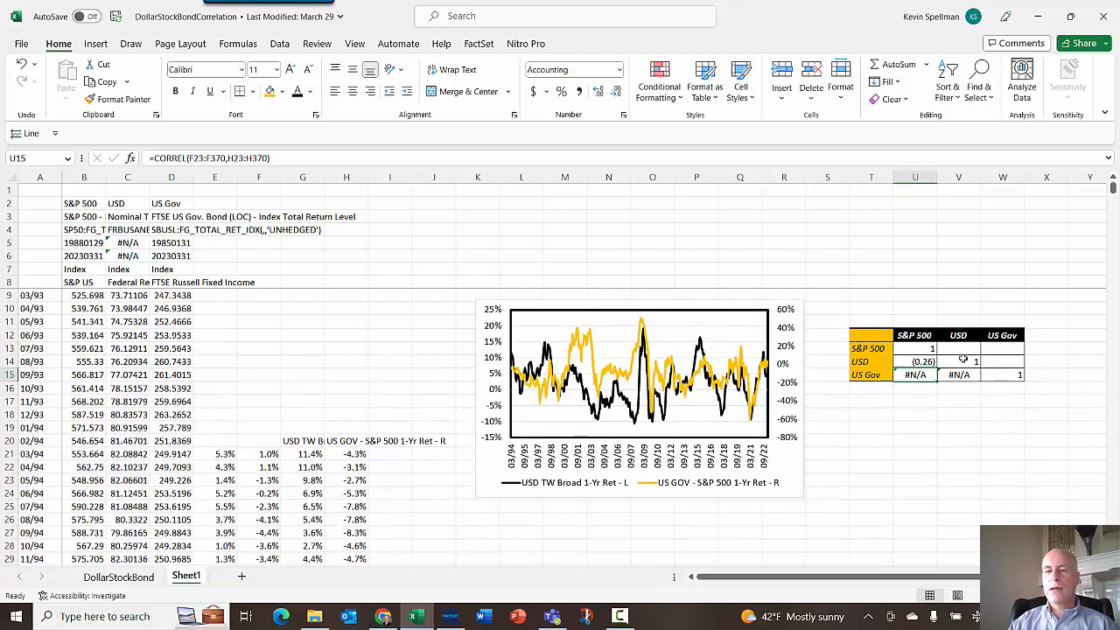
- Copy U14's formula into U15 and change its second range so it reads CORREL(E21:E368,F21:F368)
left_click(926, 362)
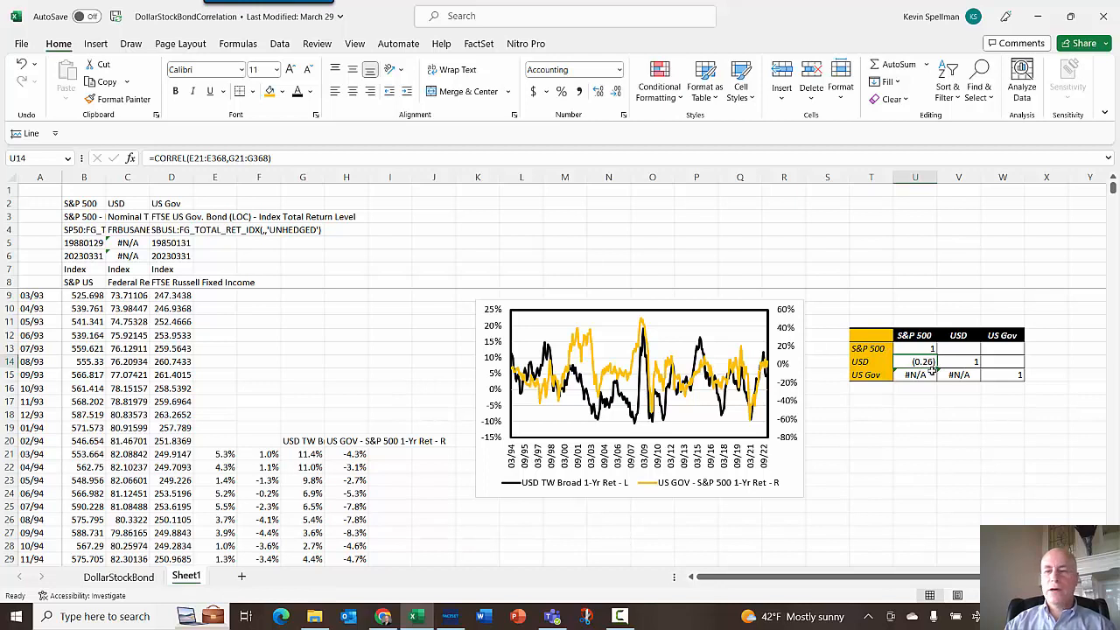
left_click_drag(293, 156, 23, 161)
key("ctrl+c")
key("Escape")
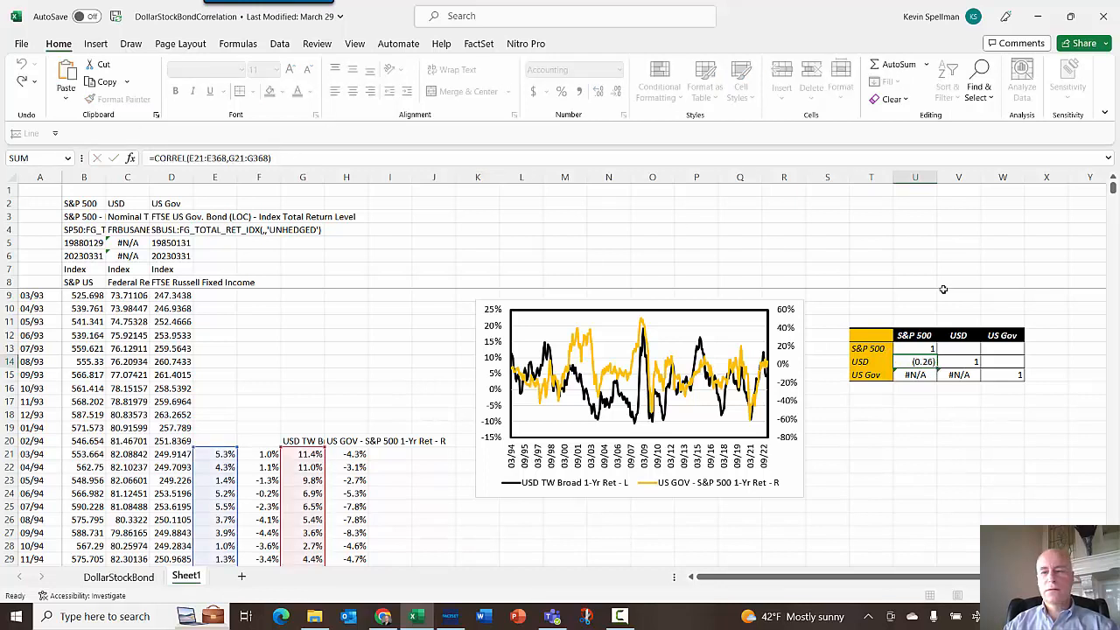
key("Down")
left_click(264, 158)
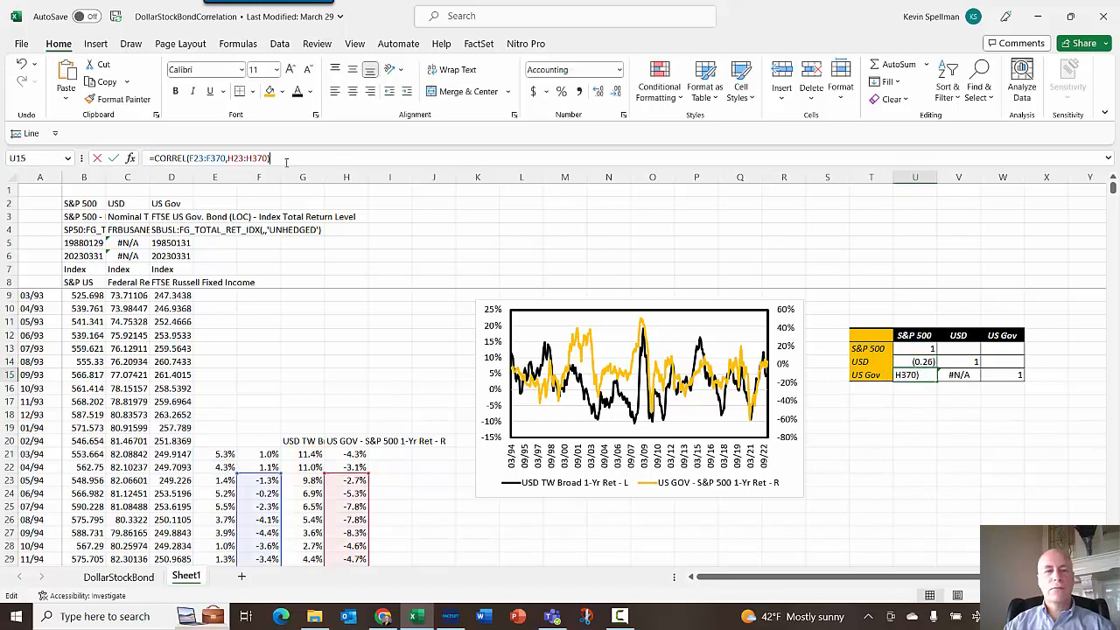
left_click_drag(285, 159, 110, 159)
key("ctrl+v")
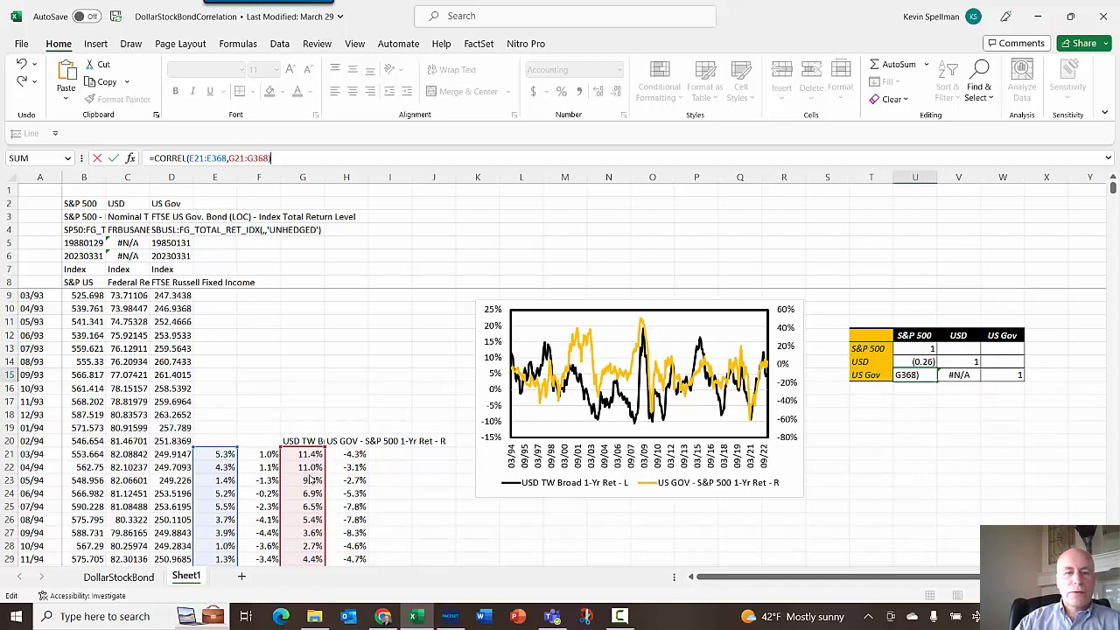
left_click_drag(282, 479, 271, 481)
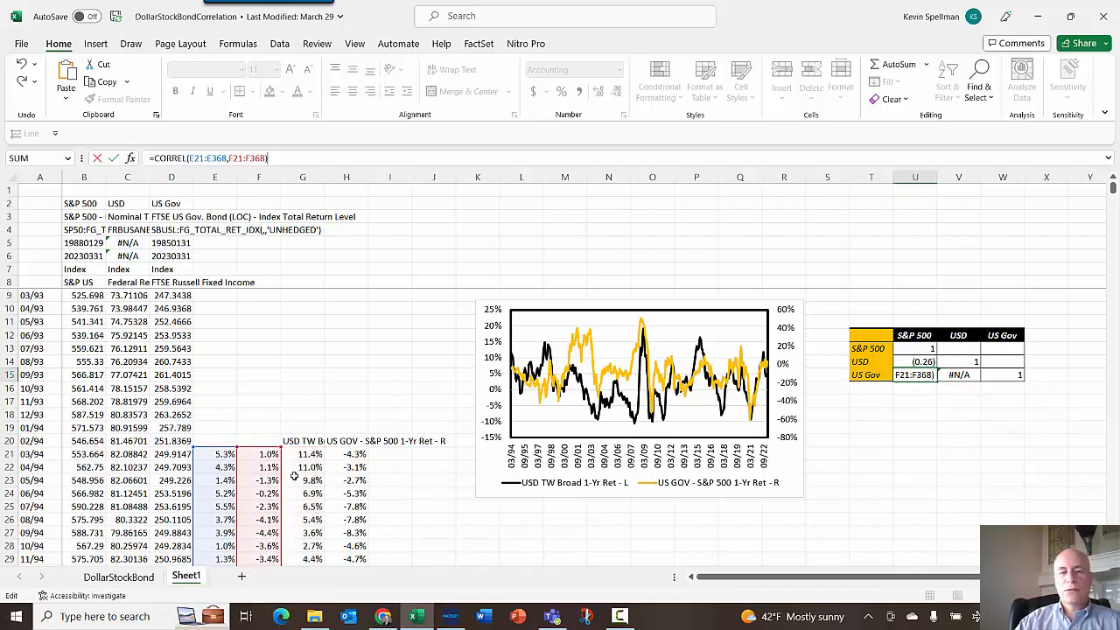
left_click(885, 467)
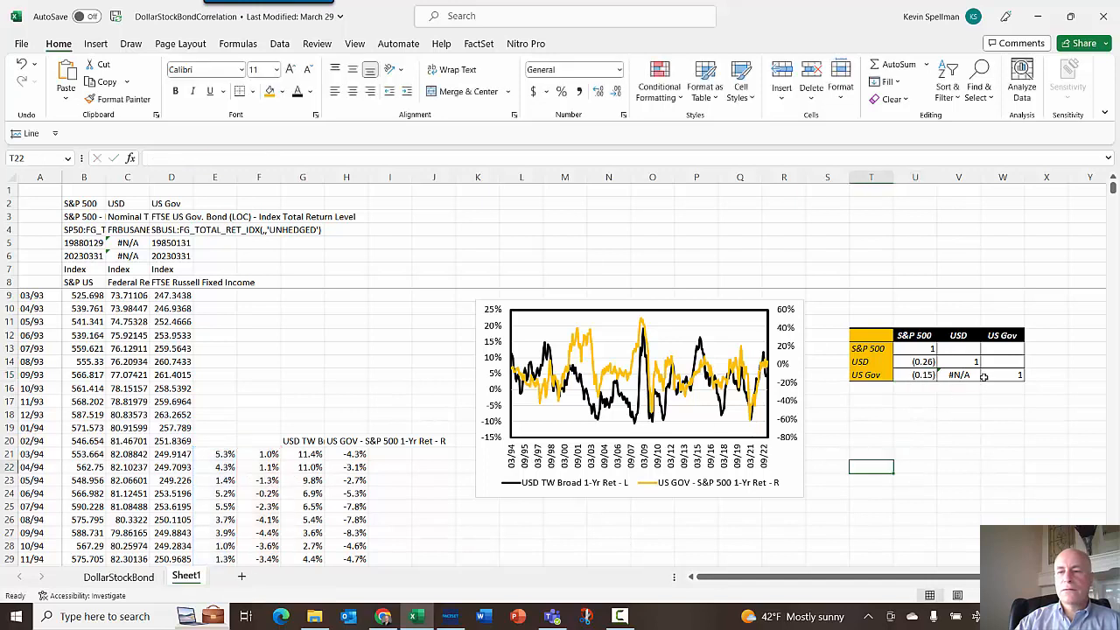
- Paste the formula into V15 and change its first range so it reads CORREL(F21:F368,G21:G368)
left_click(969, 375)
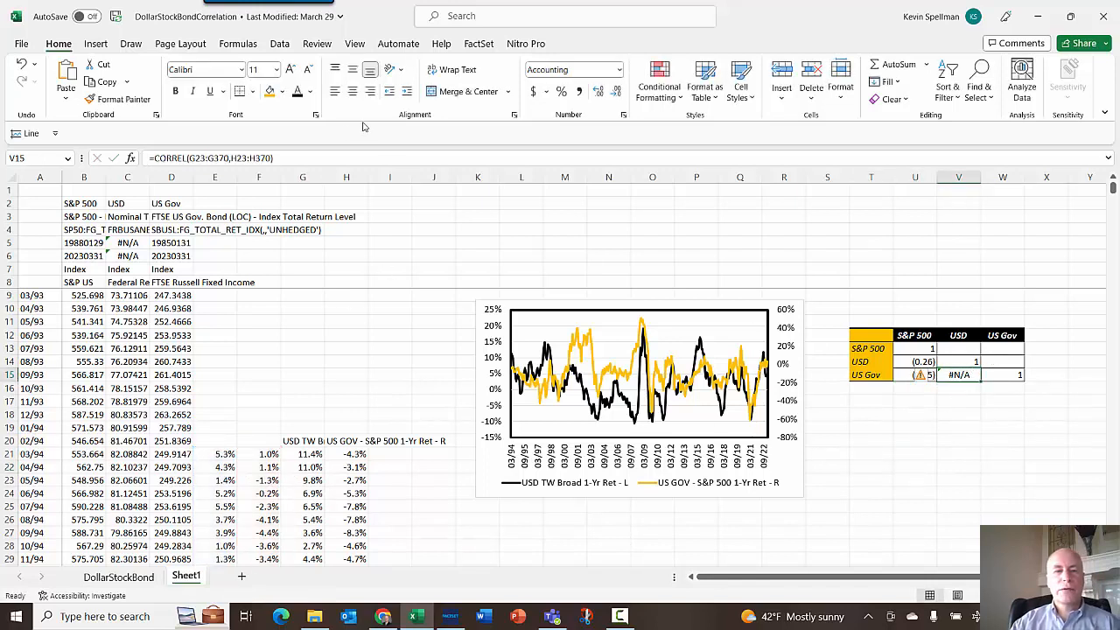
left_click_drag(287, 157, 11, 166)
key("ctrl+v")
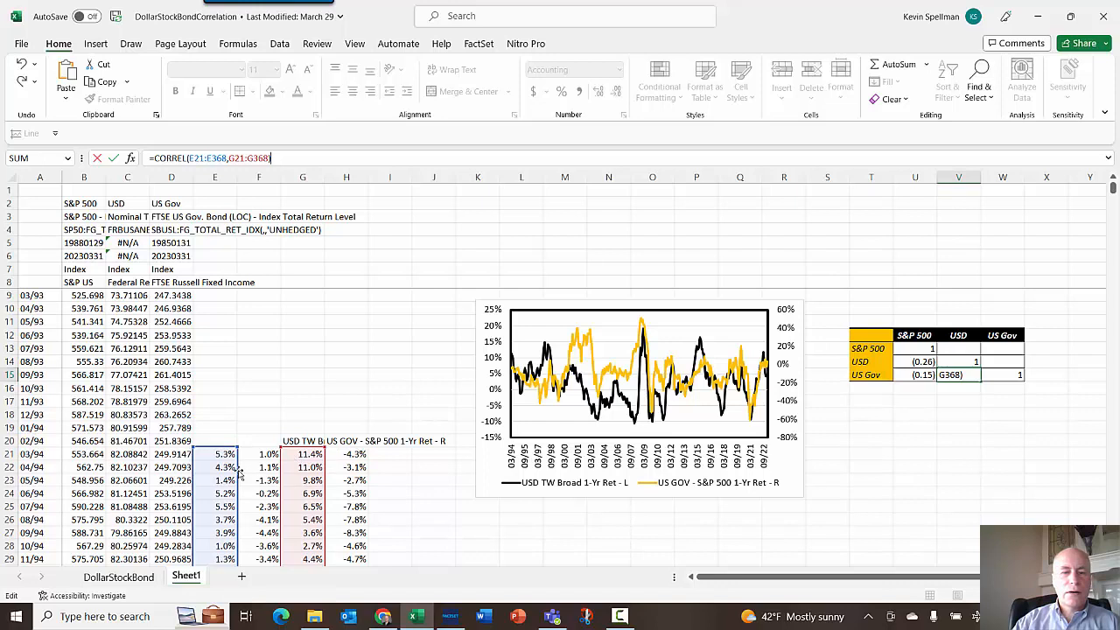
left_click_drag(238, 475, 253, 475)
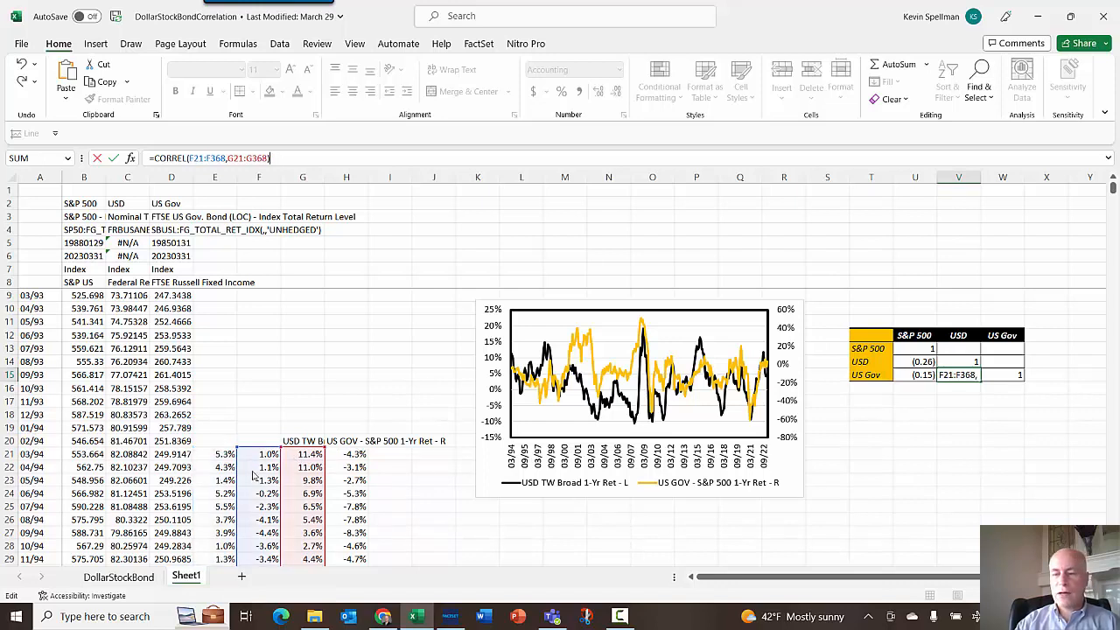
key("Return")
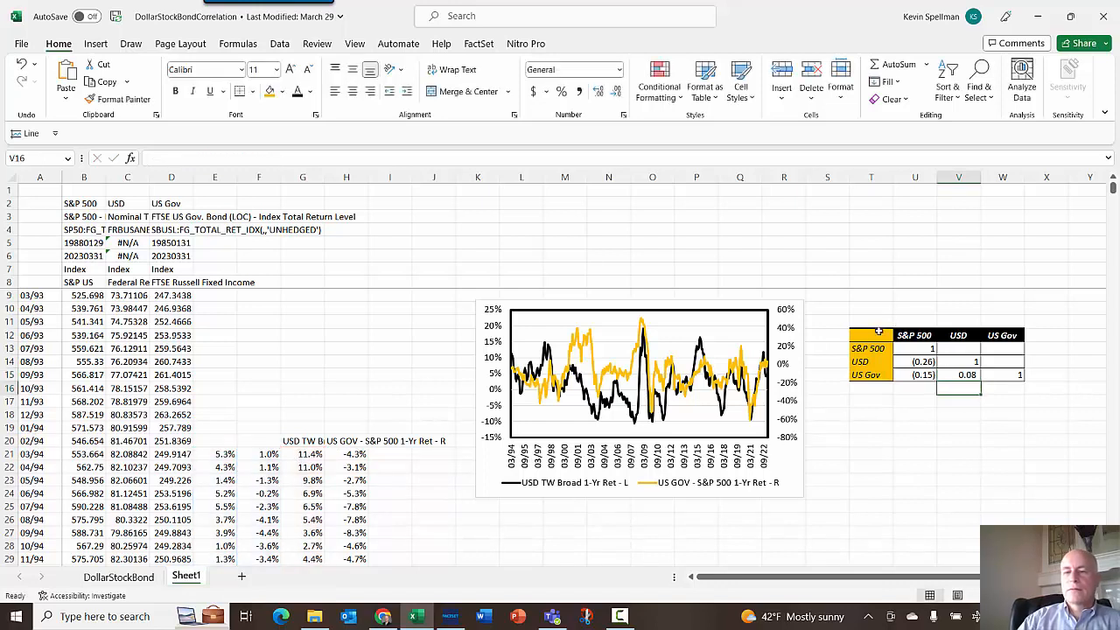
- Format the matrix label cells T12:T15 with a black fill and white font
left_click(867, 338)
left_click_drag(867, 338, 868, 375)
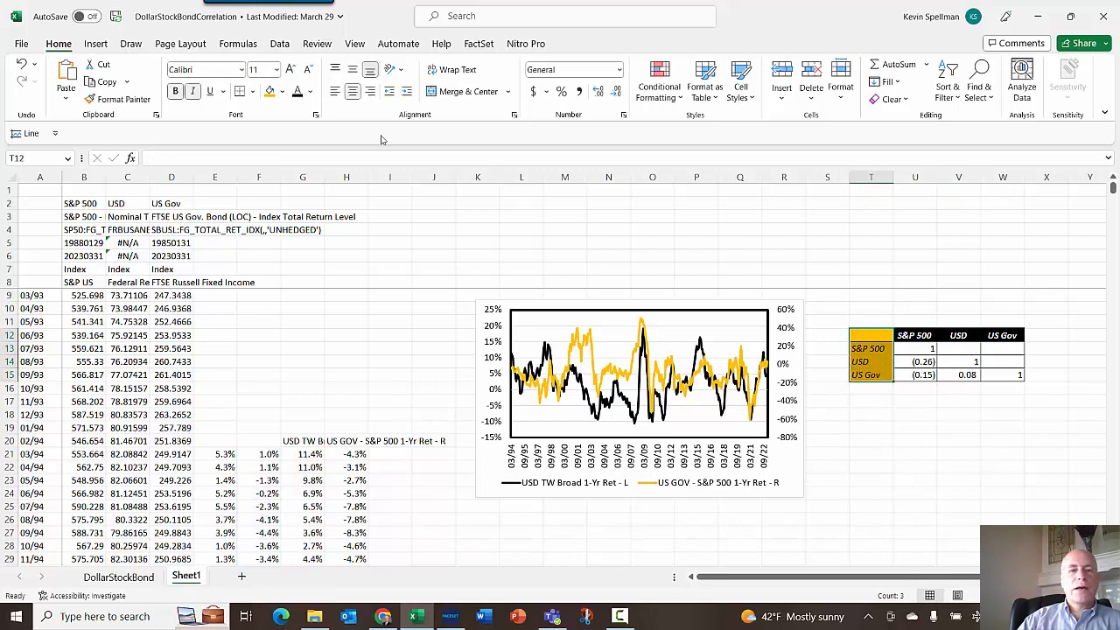
left_click(281, 93)
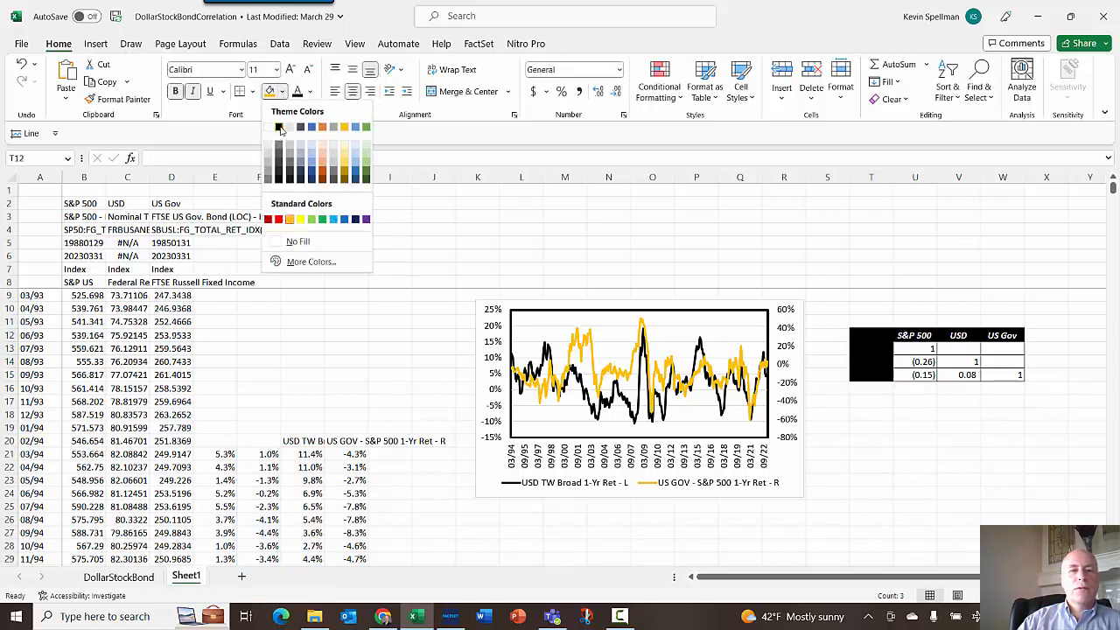
left_click(286, 130)
left_click(309, 92)
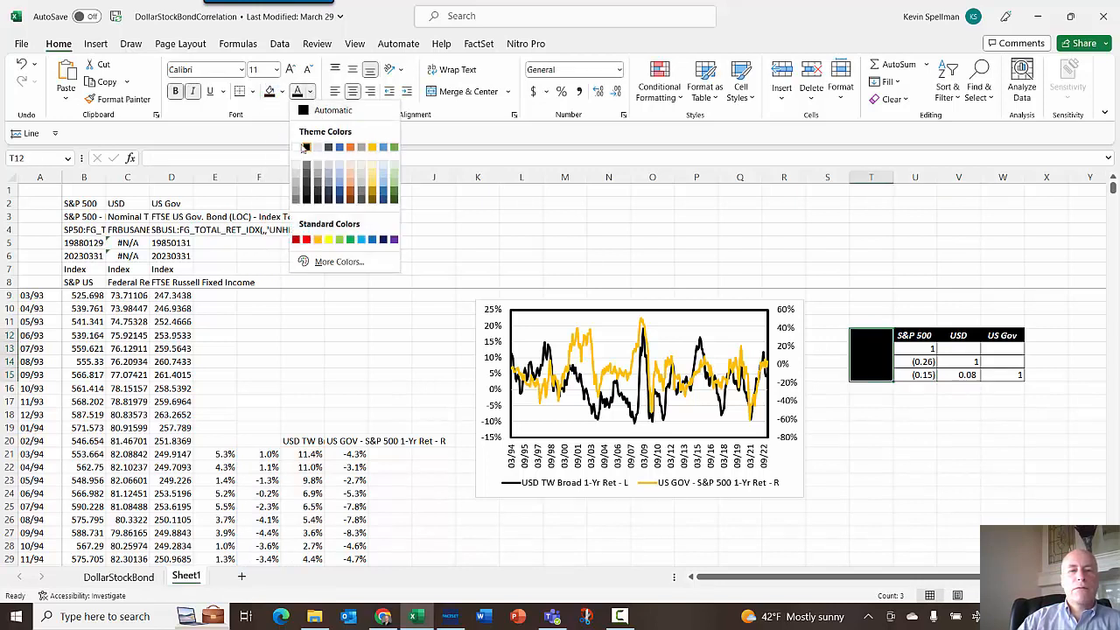
left_click(305, 147)
left_click(870, 425)
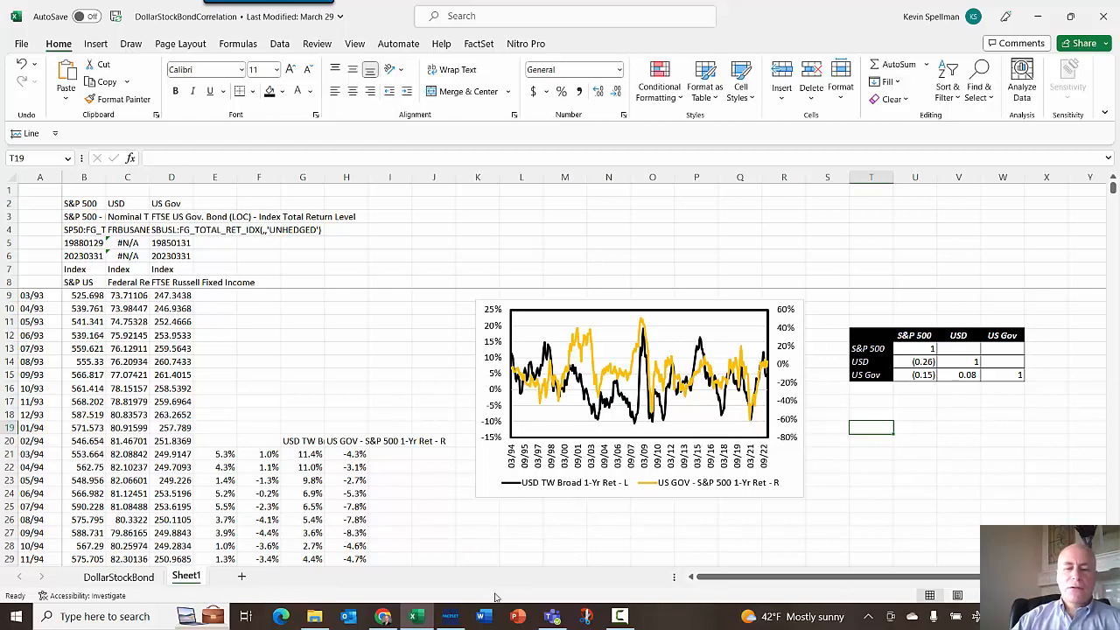
- Switch to FactSet and search for interact to open the Interactive Charting application
left_click(450, 617)
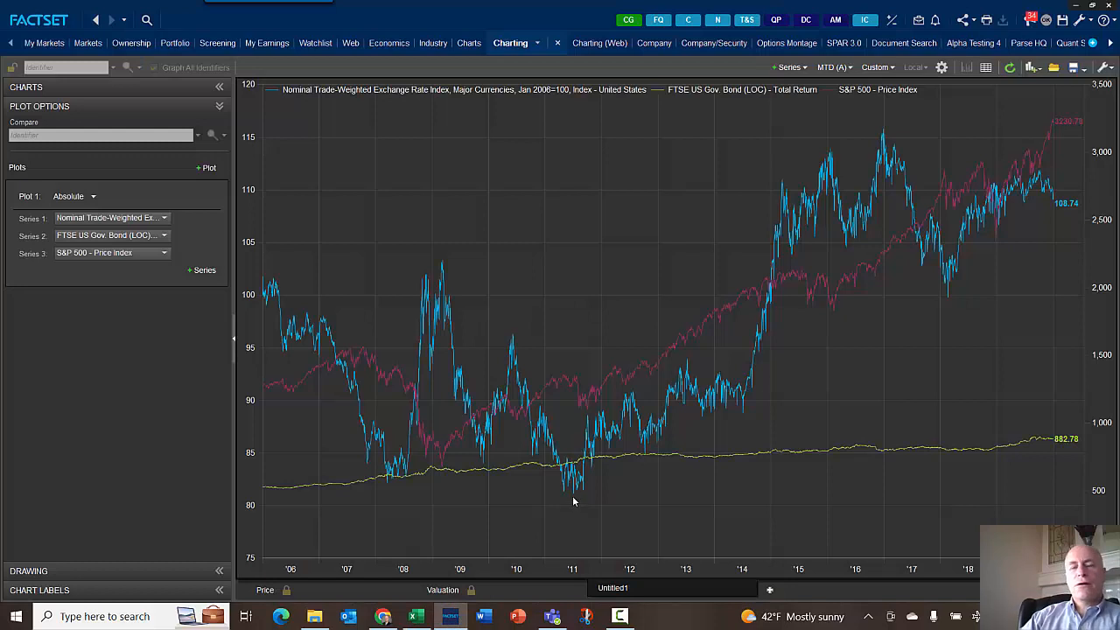
mouse_move(573, 495)
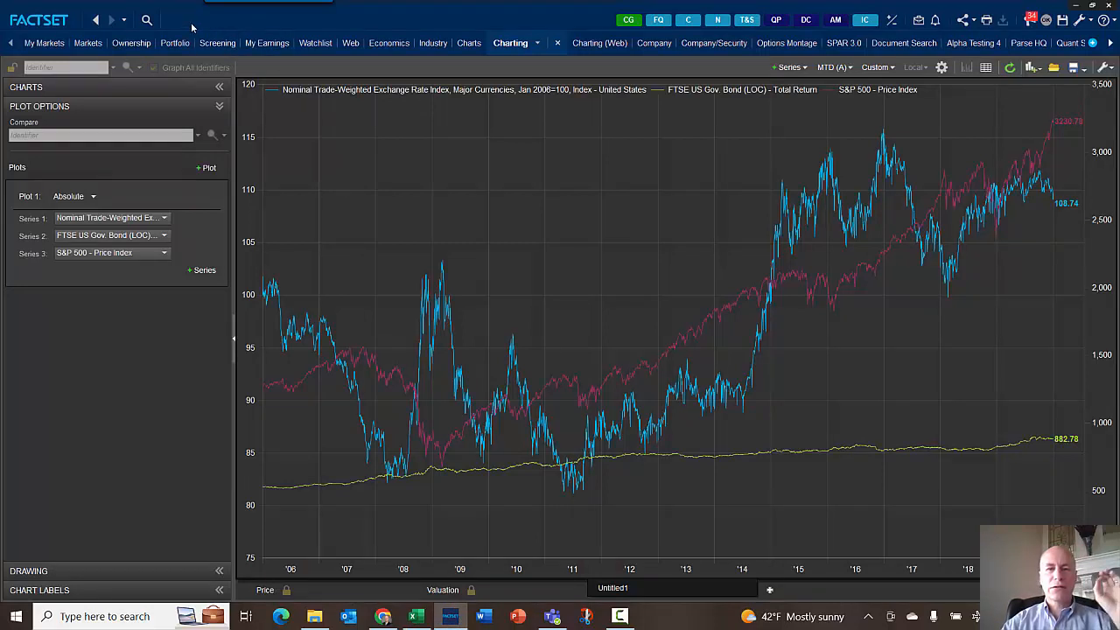
left_click(147, 19)
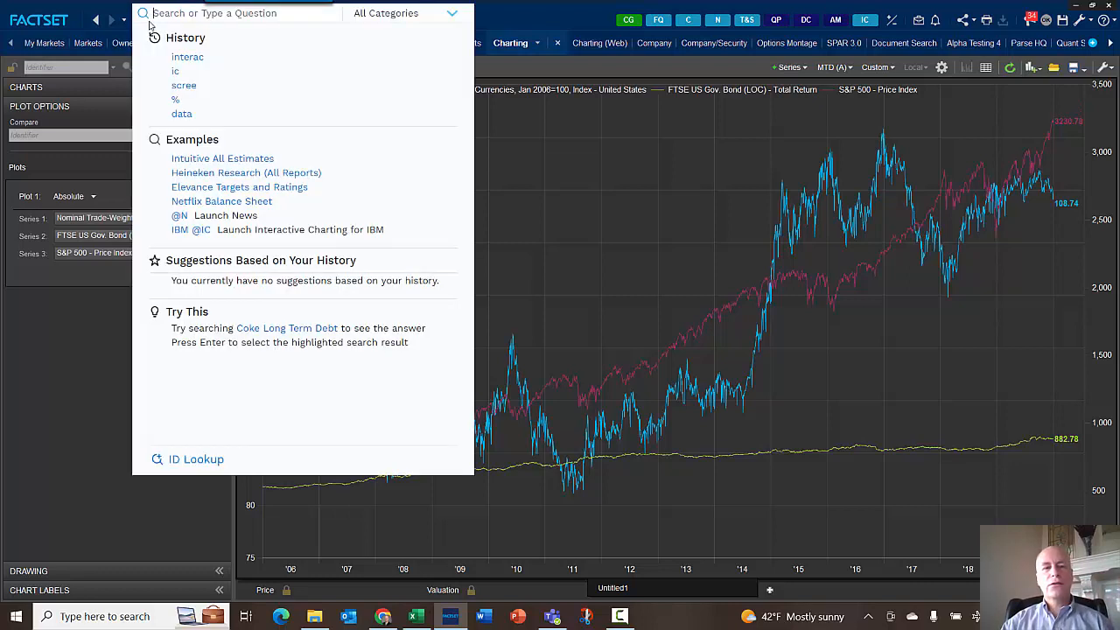
left_click(536, 21)
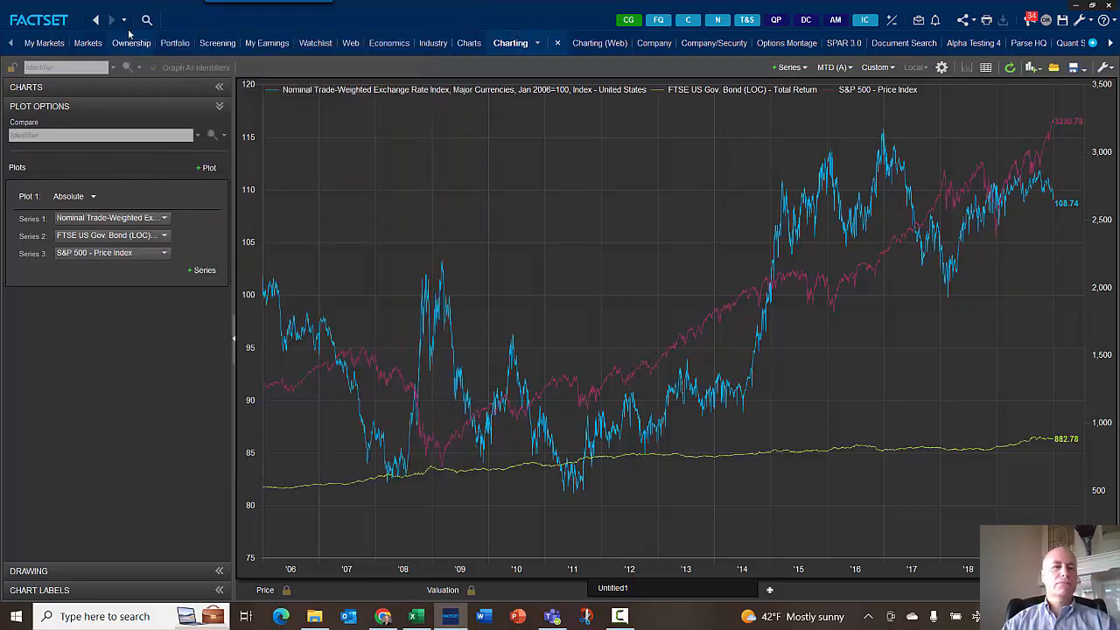
left_click(149, 20)
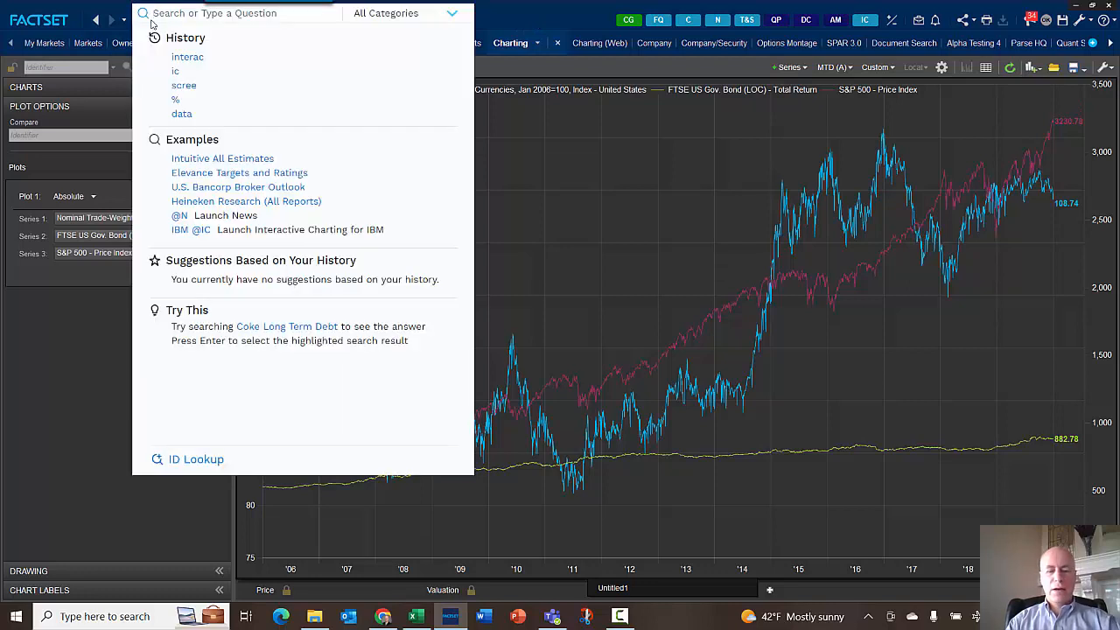
type("inte")
key("BackSpace")
key("BackSpace")
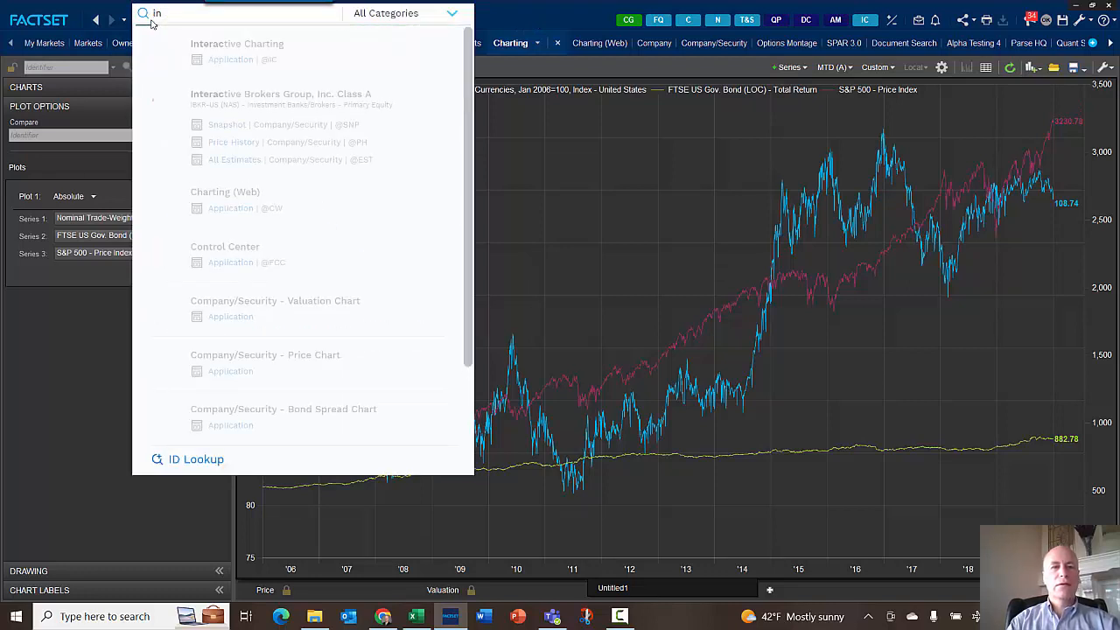
type("teract")
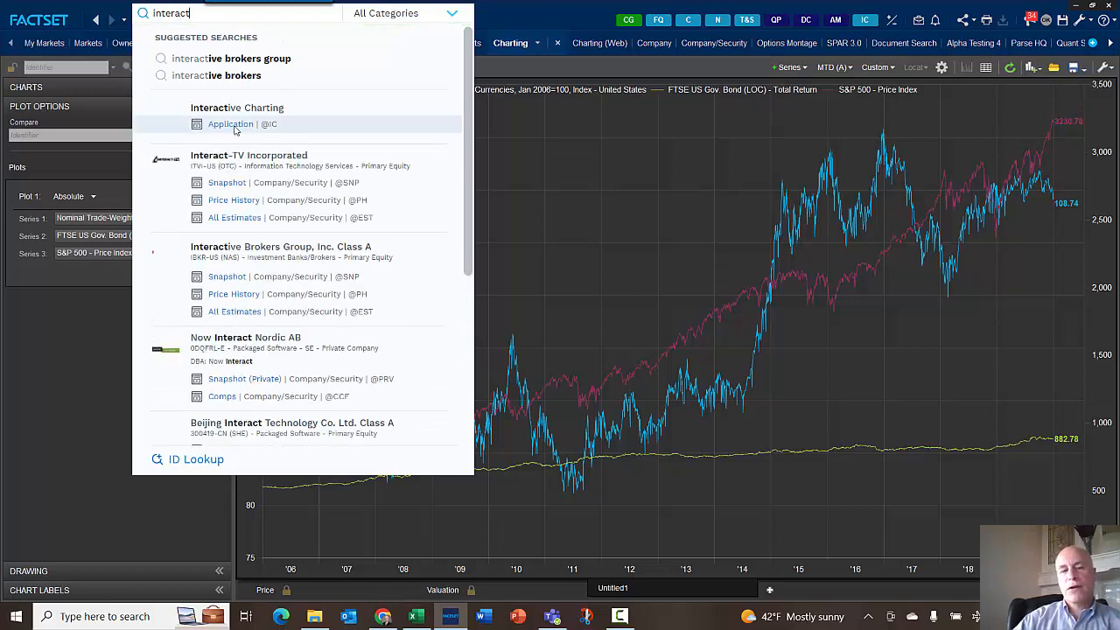
left_click(597, 128)
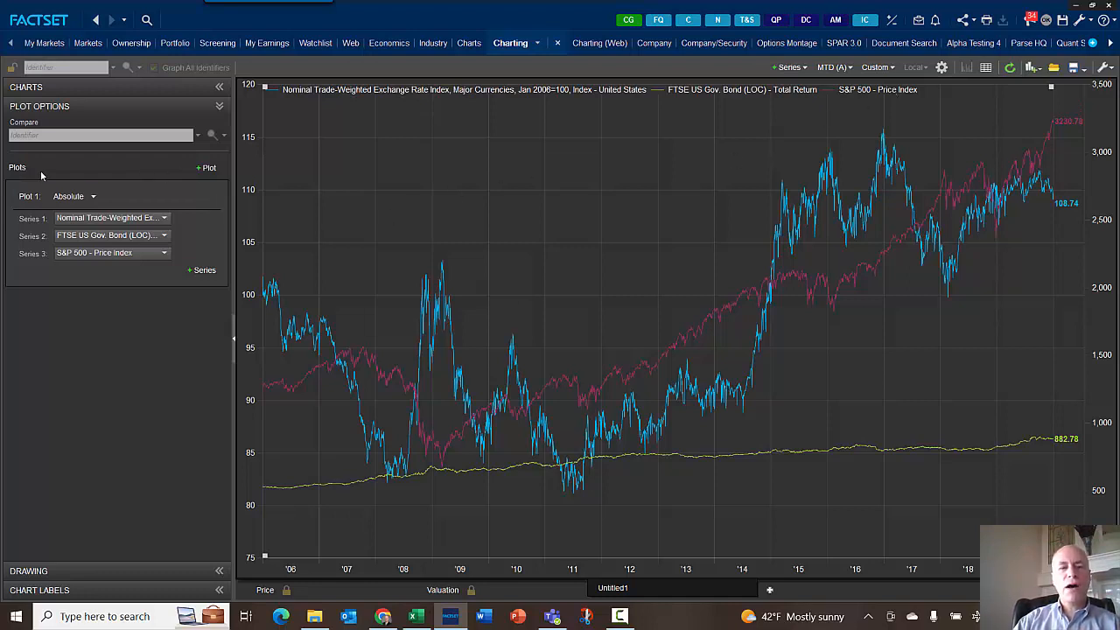
- Open the full series lookup for the chart's plot and maximize its window
left_click(221, 107)
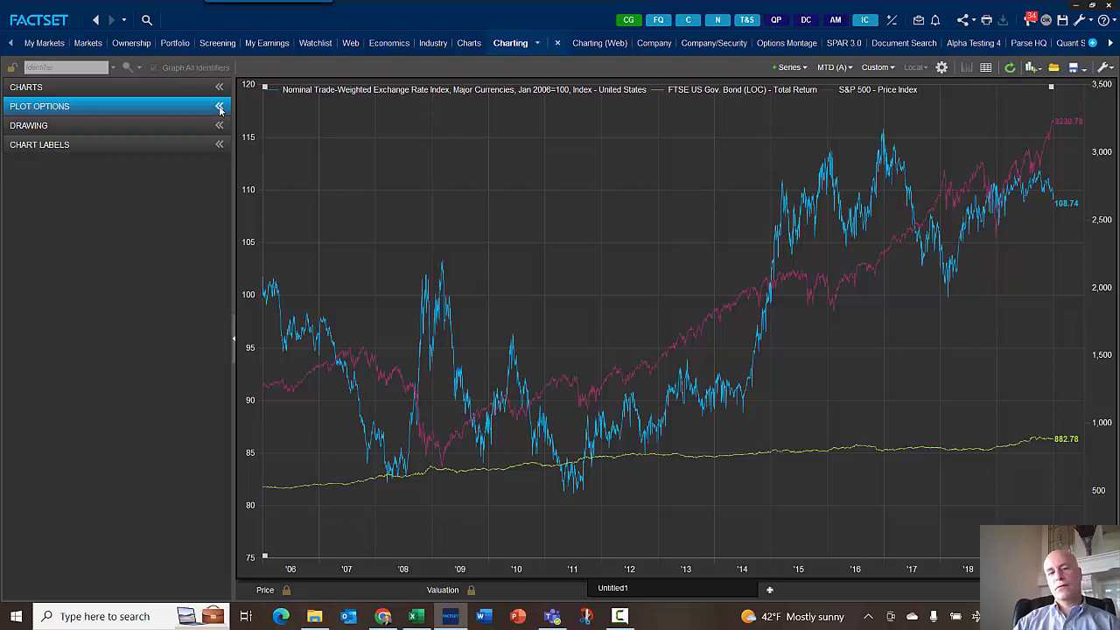
left_click(219, 107)
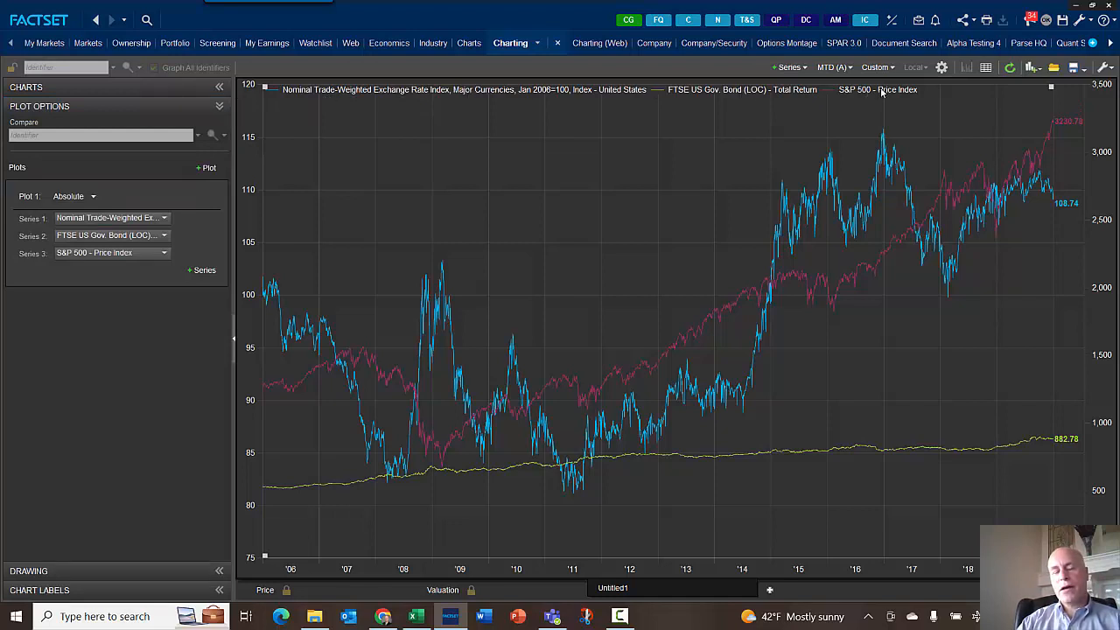
left_click(202, 271)
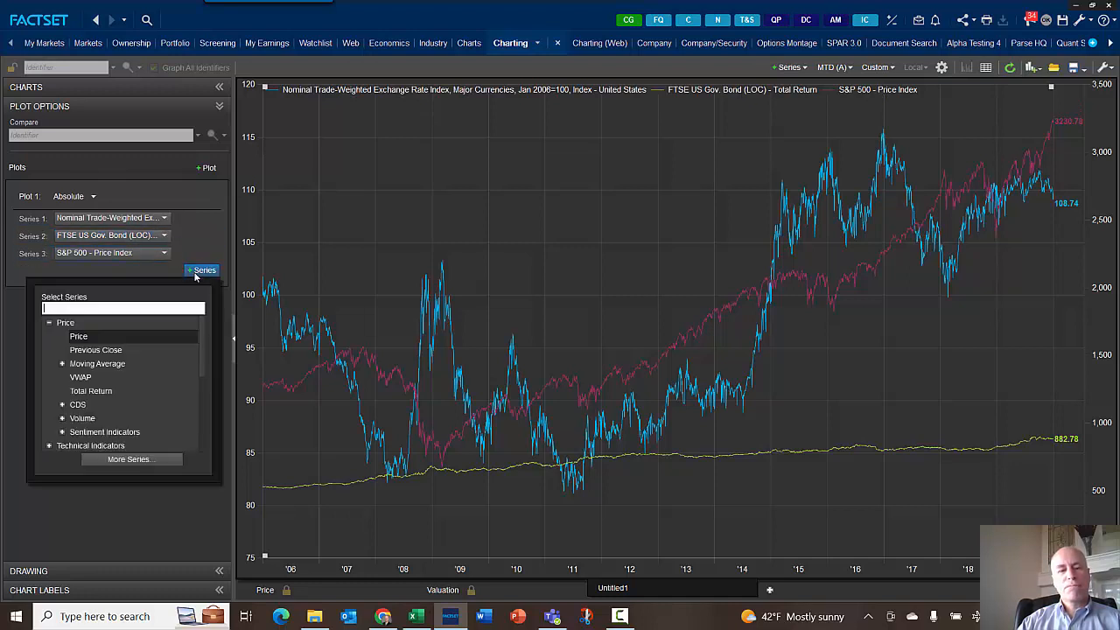
left_click(154, 461)
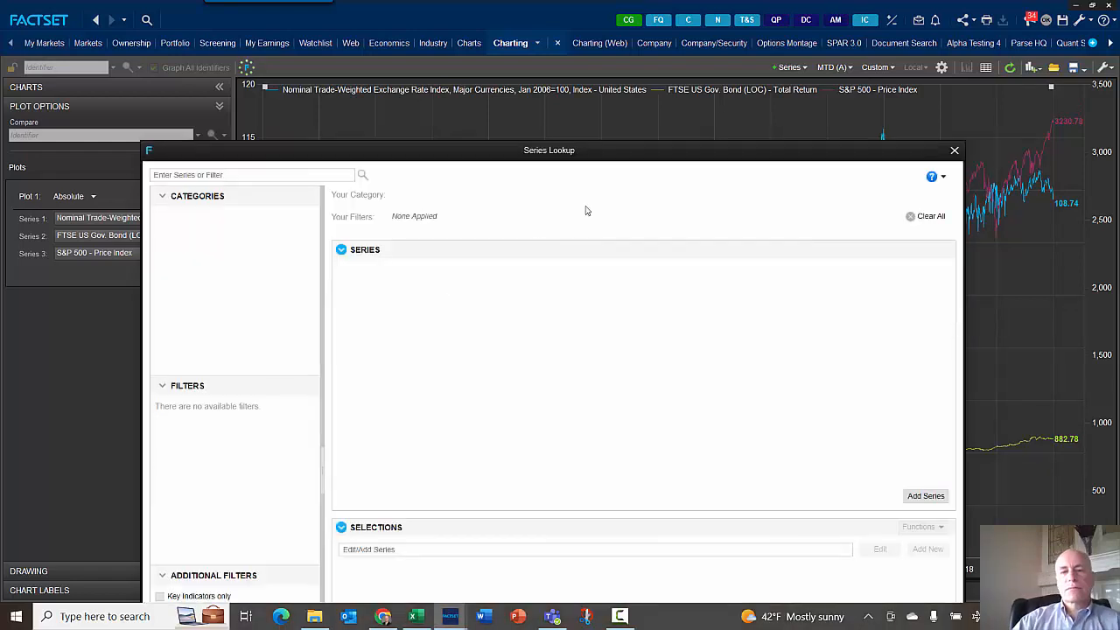
left_click_drag(575, 155, 589, 4)
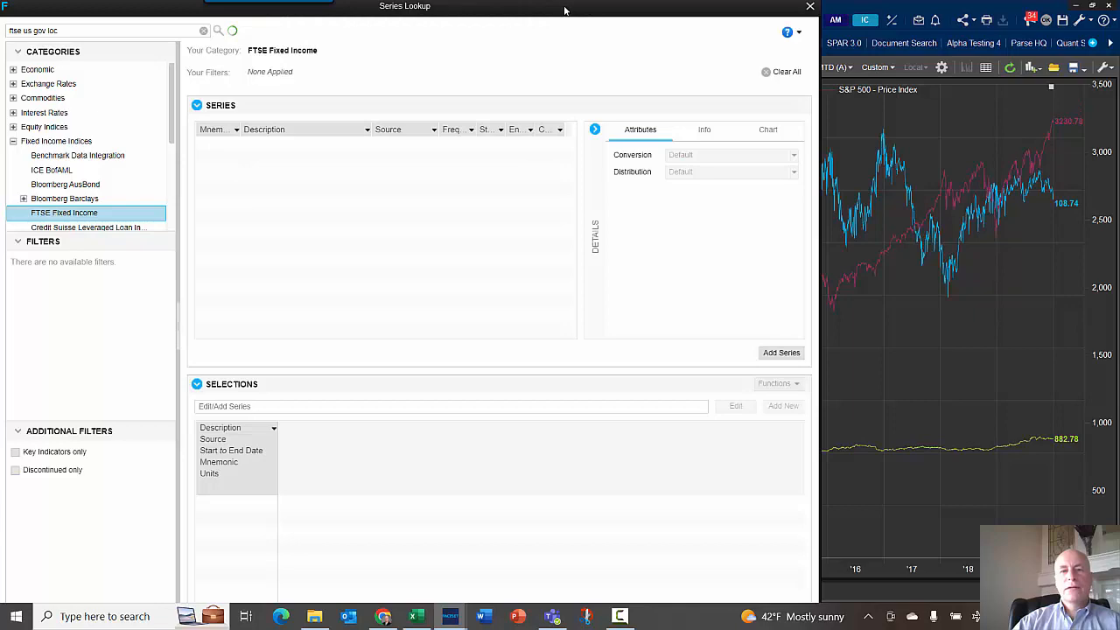
left_click_drag(565, 10, 661, 4)
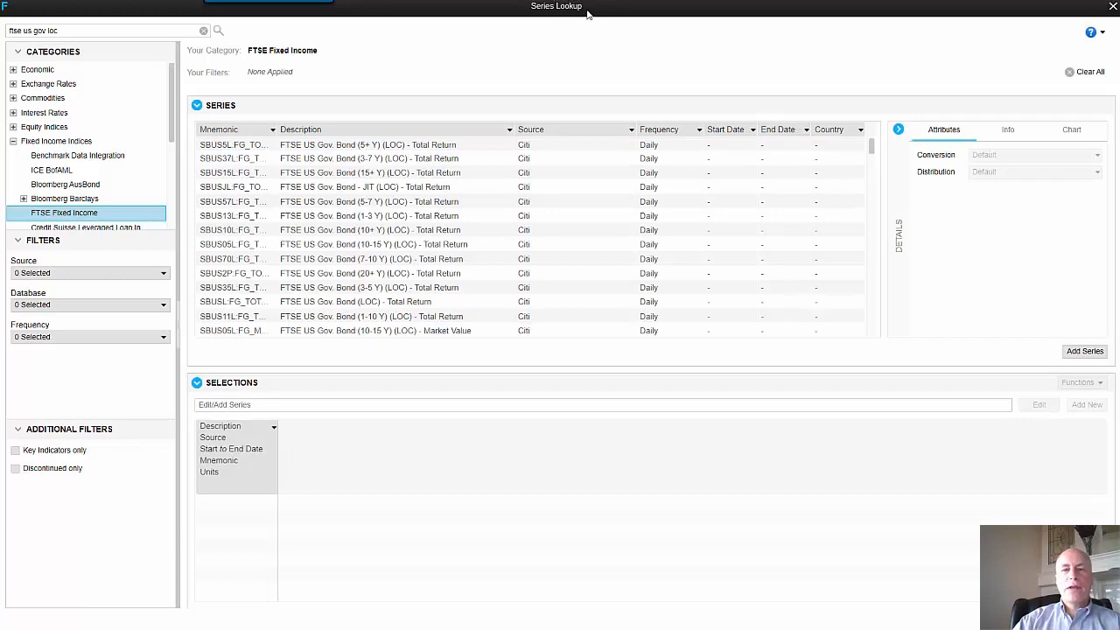
left_click_drag(590, 11, 550, 12)
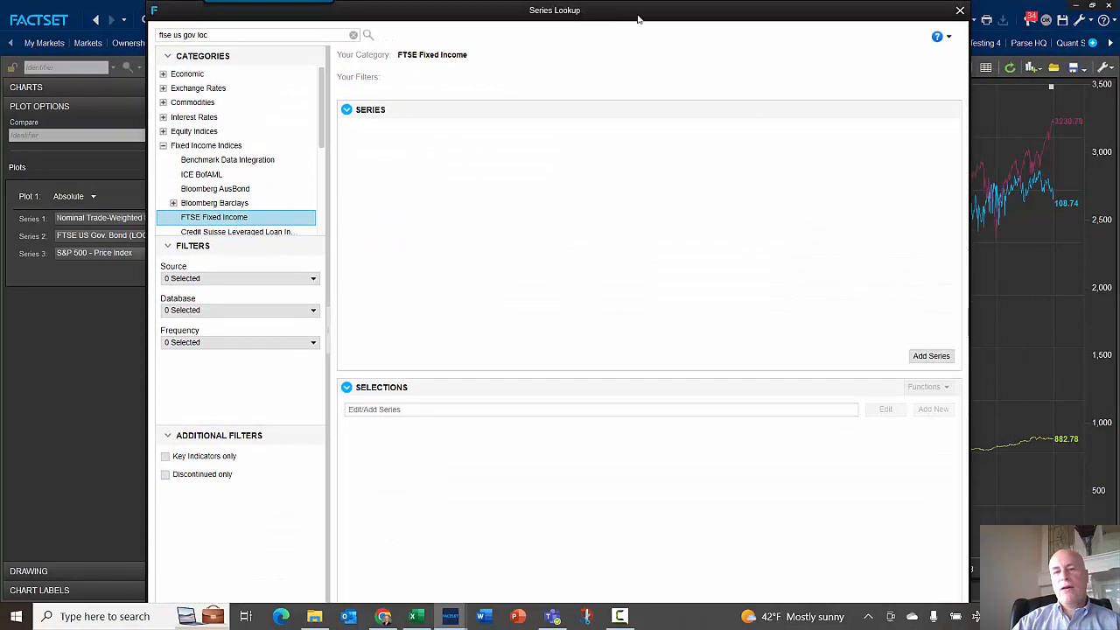
double_click(770, 16)
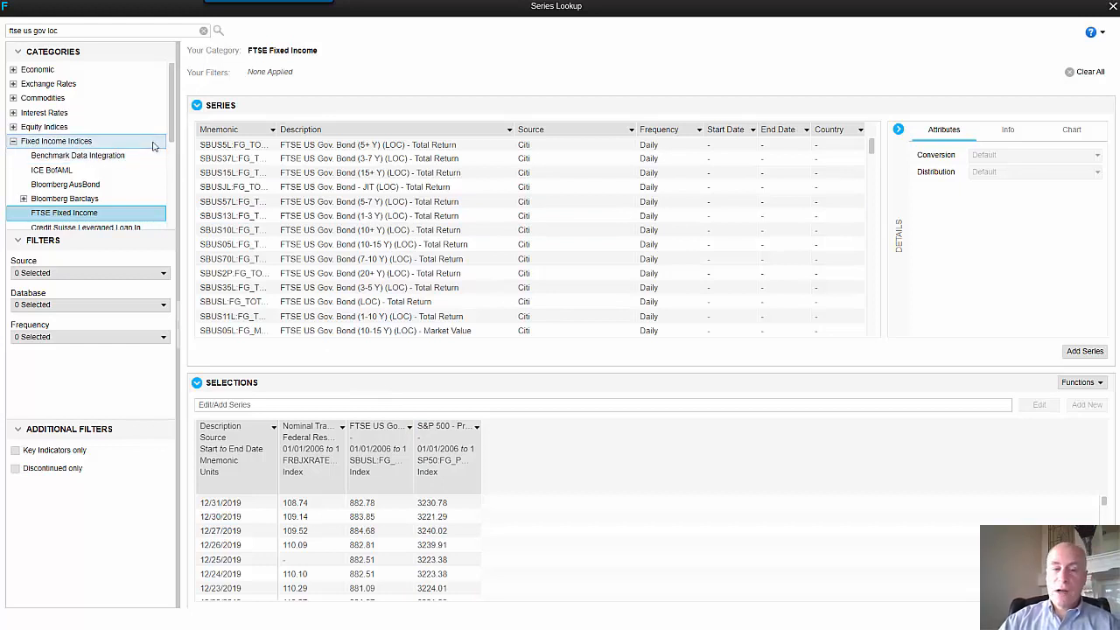
- Browse the FTSE Fixed Income indices and select the FTSE US Gov. Bond (LOC) - Total Return series
left_click(203, 160)
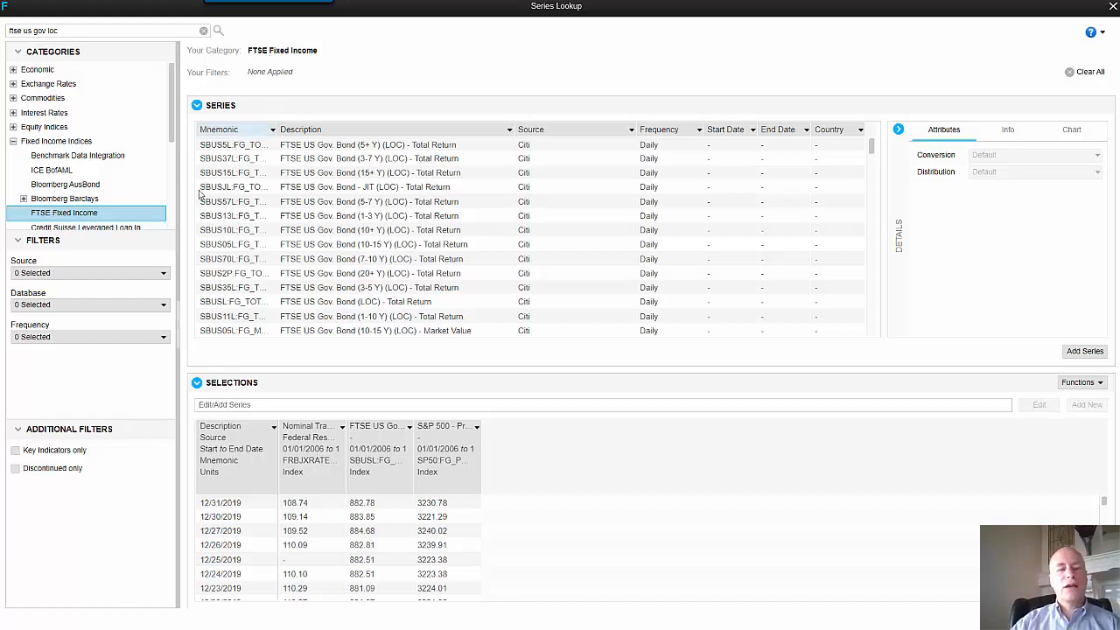
left_click(163, 274)
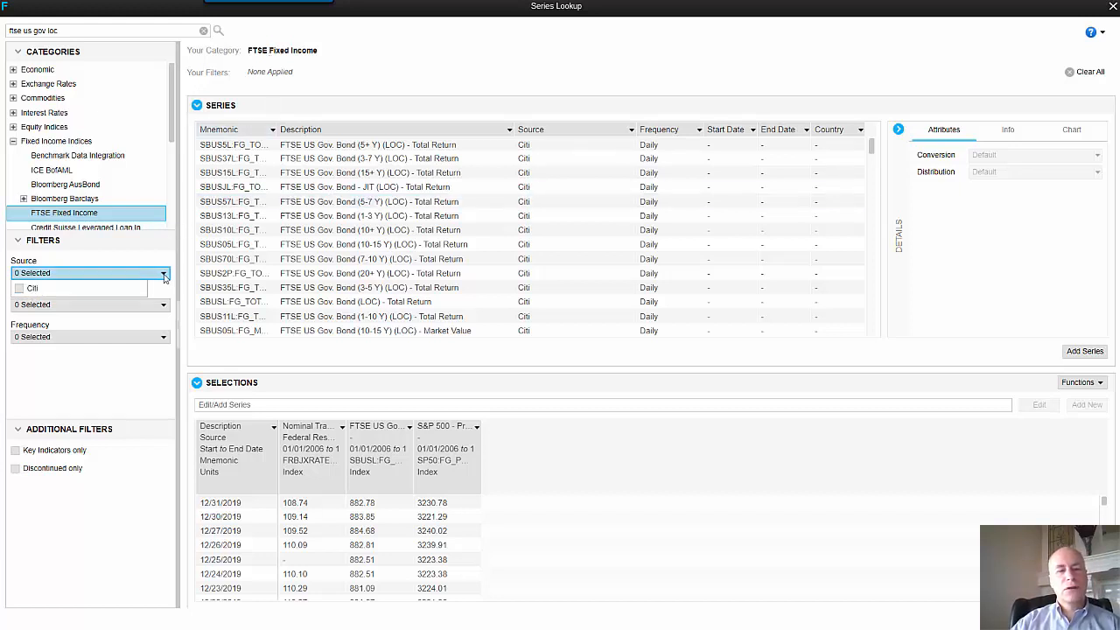
left_click(126, 321)
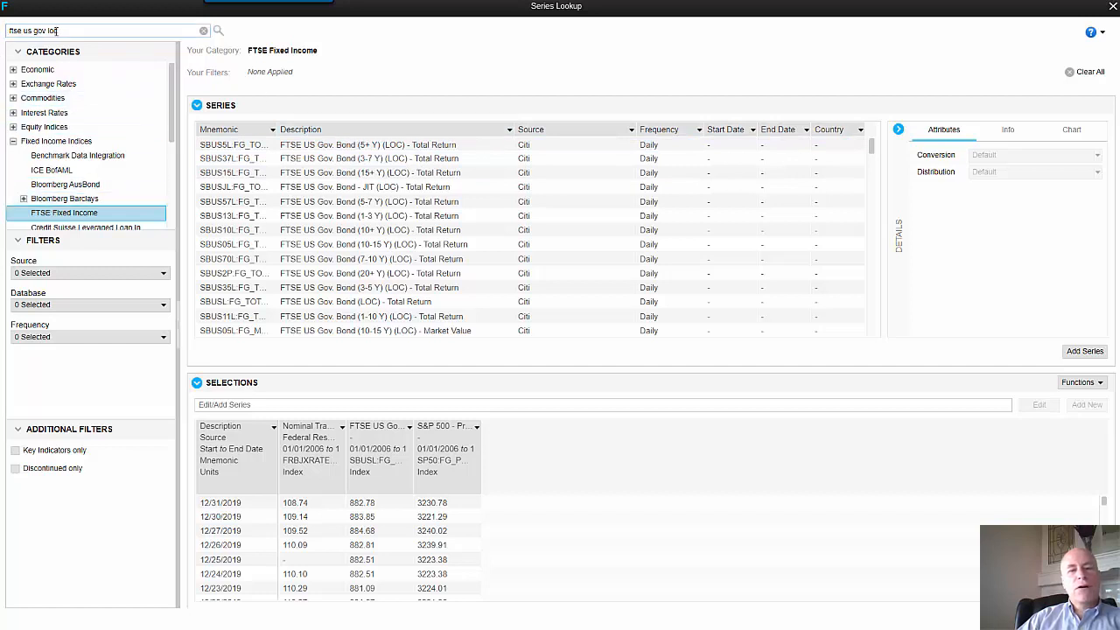
left_click(420, 302)
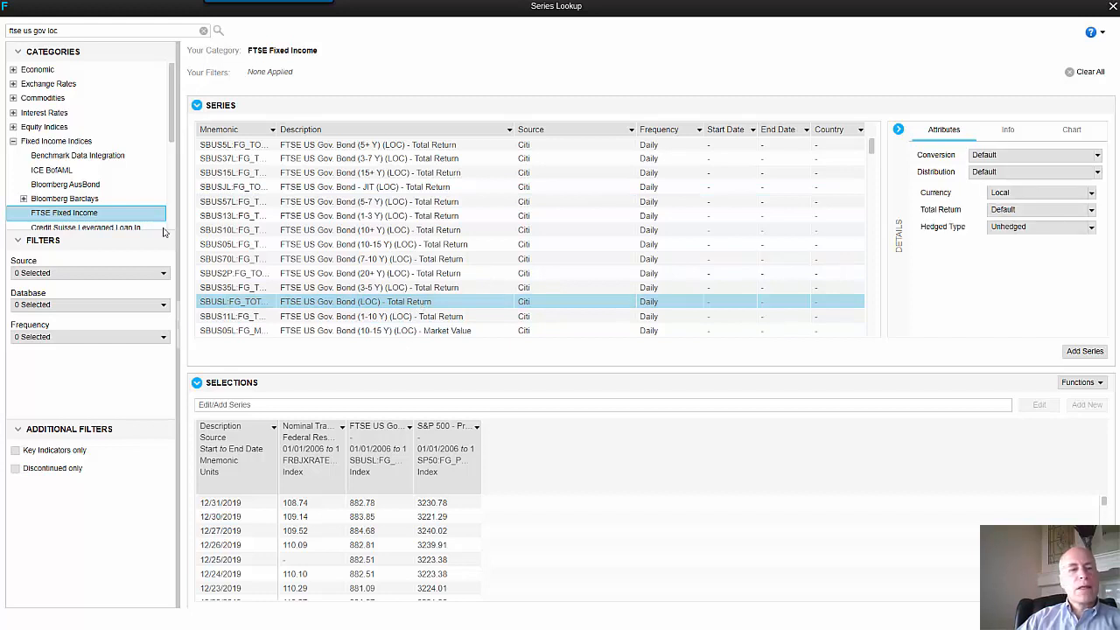
- Search the series lookup for spx and sp50 to view the S&P 500 equity index series
left_click_drag(75, 34, 3, 33)
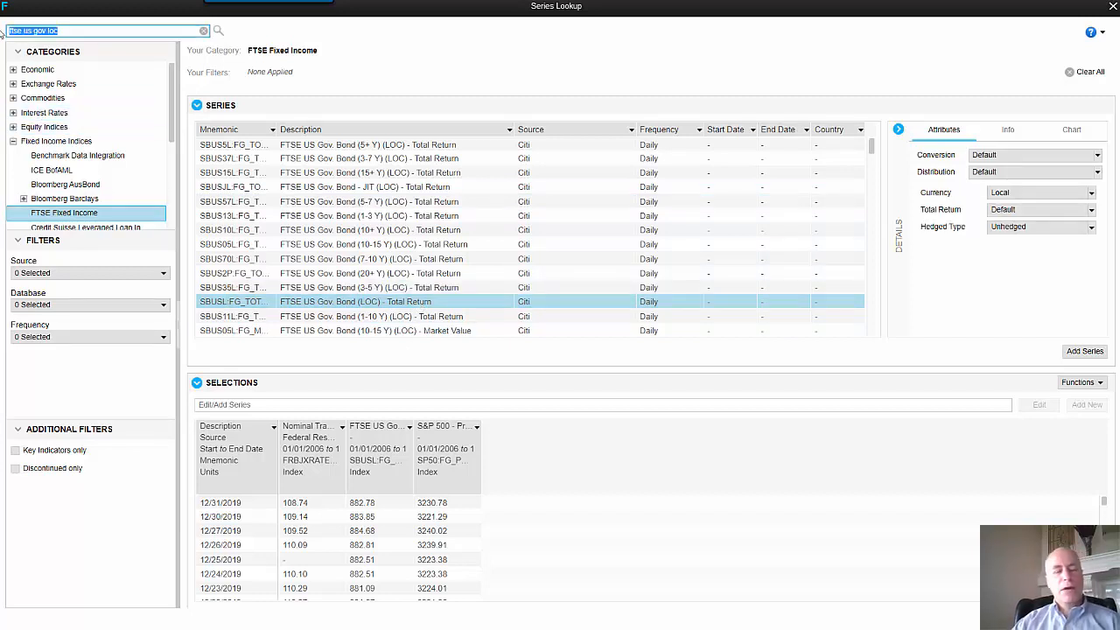
type("spx")
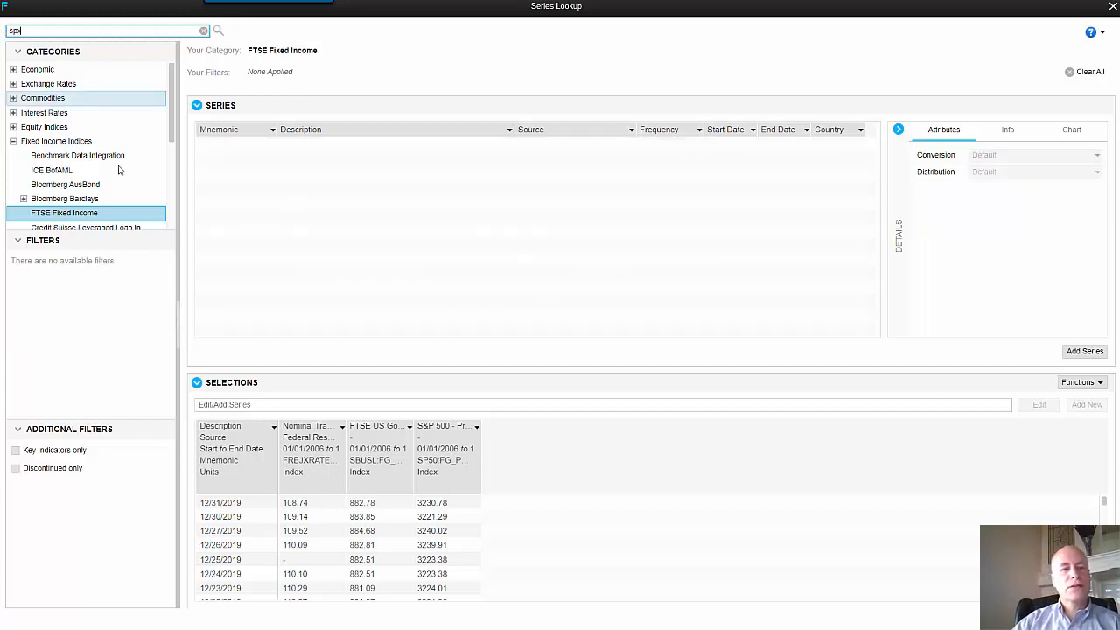
left_click(31, 129)
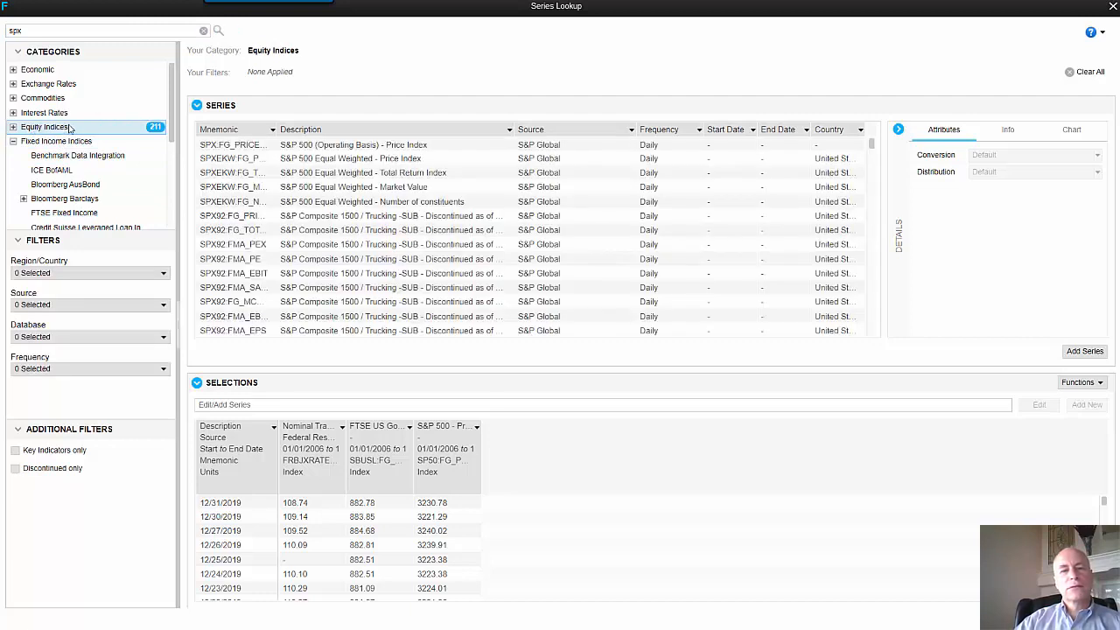
left_click(411, 157)
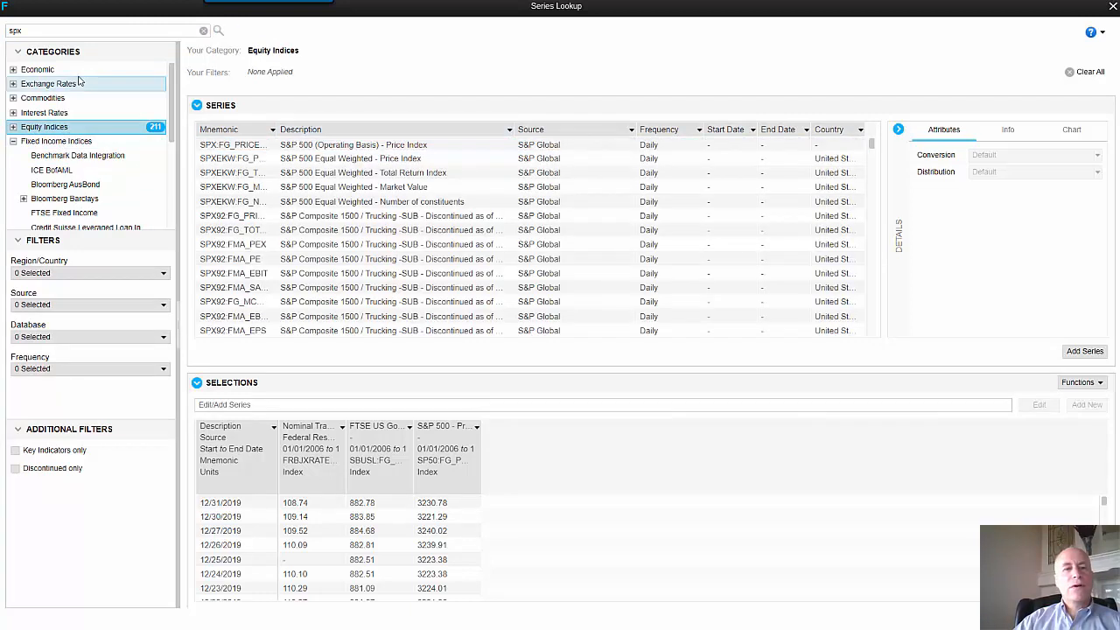
left_click(18, 31)
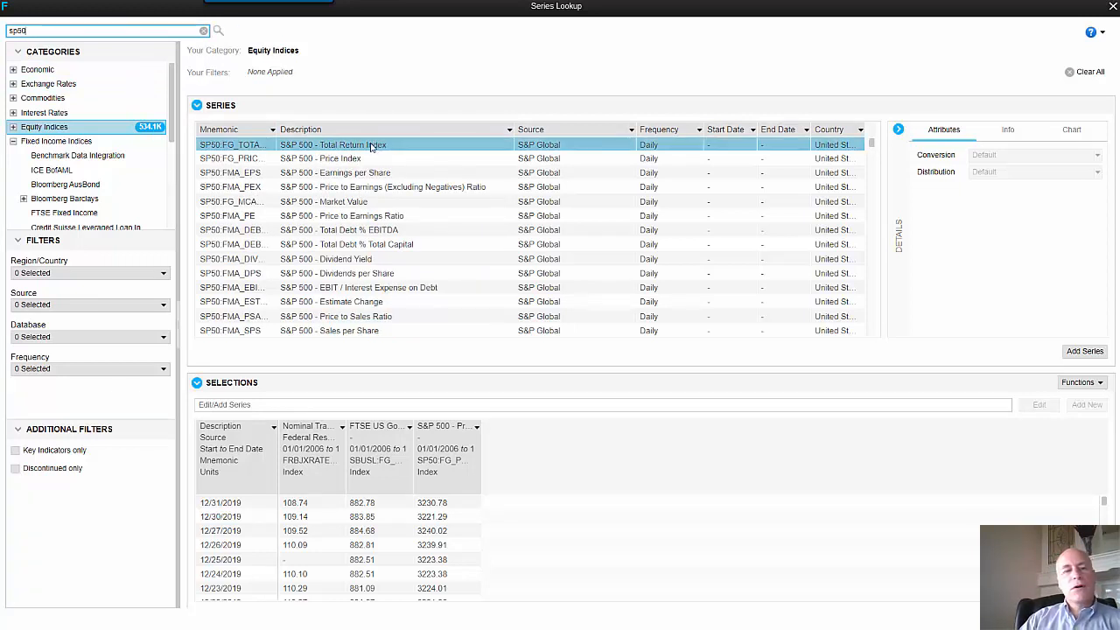
- Search for nominal, browse the Commodities and Exchange Rates results, and close the series lookup
left_click_drag(27, 31, 2, 33)
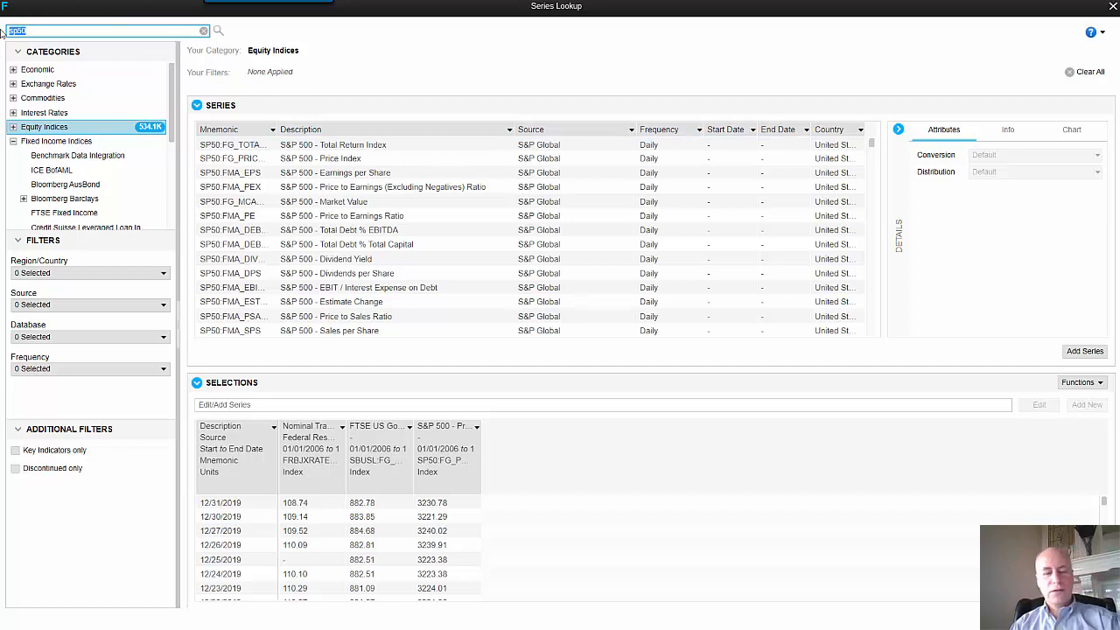
type("f")
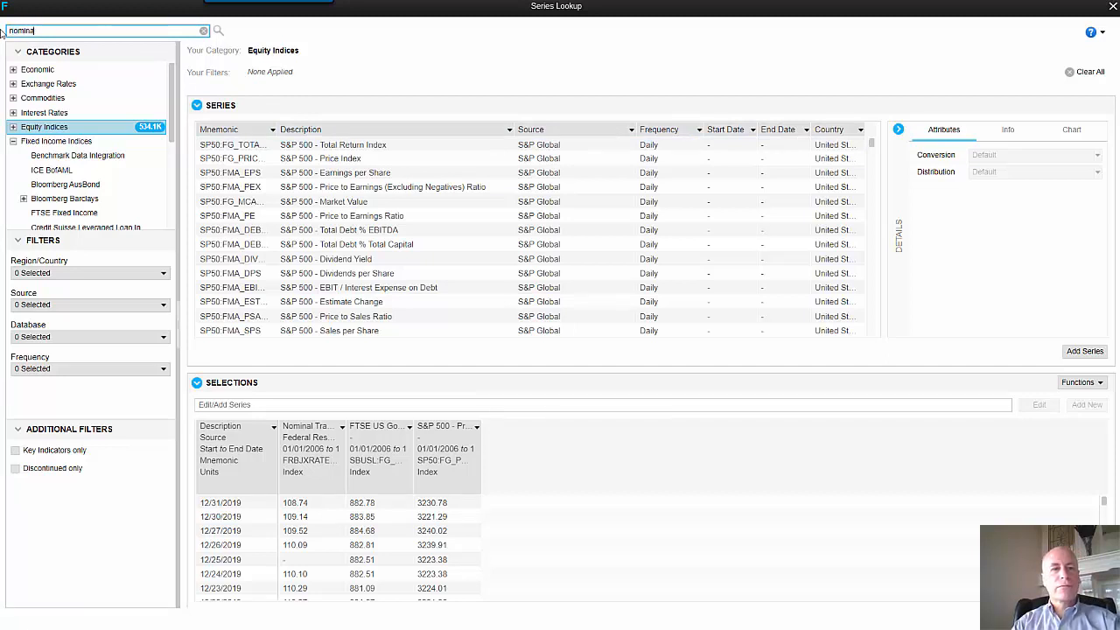
key("Return")
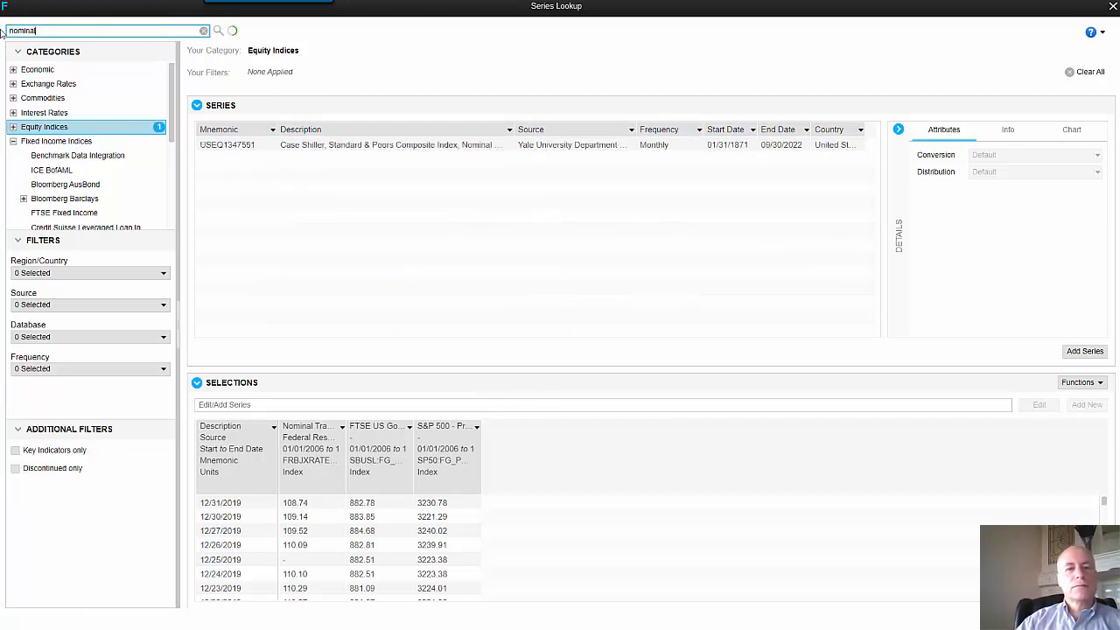
left_click(58, 99)
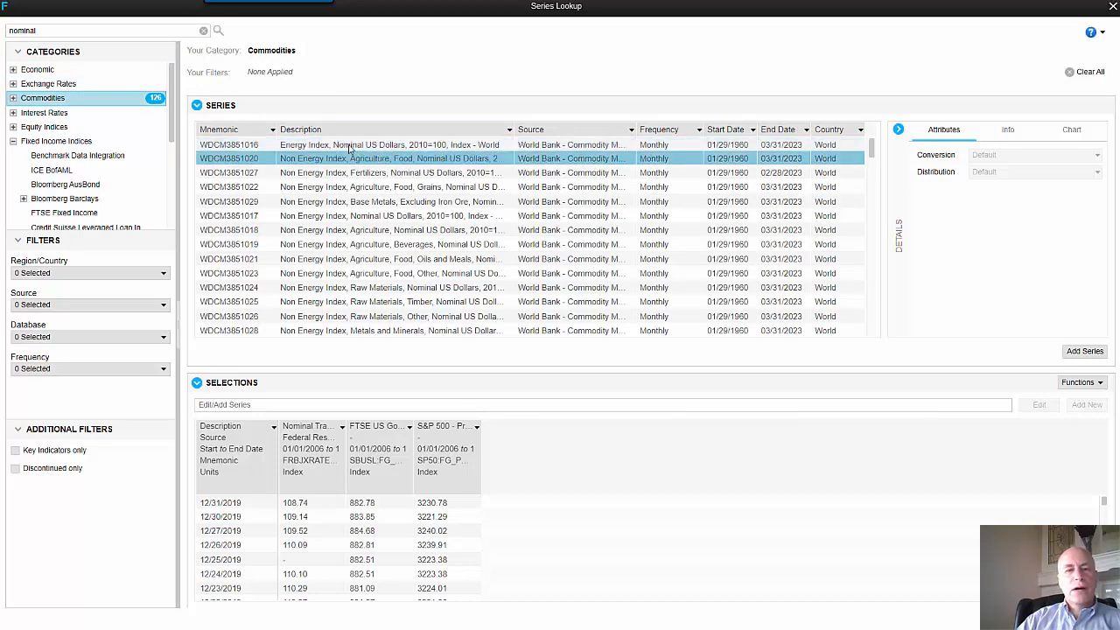
left_click(49, 84)
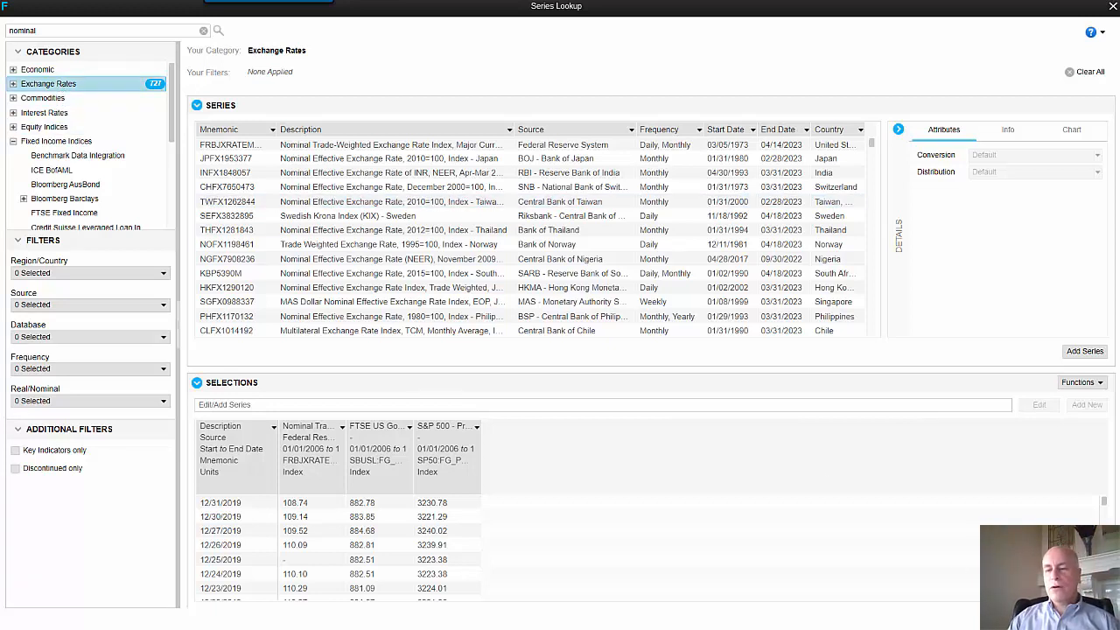
left_click(1041, 617)
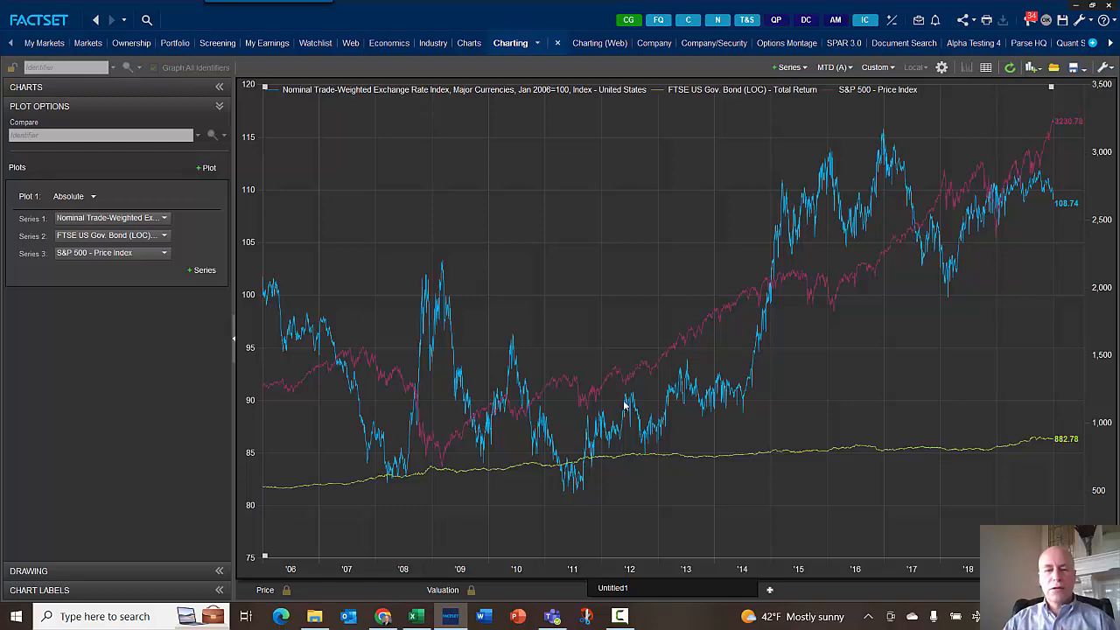
- Set the chart's date range to 30 years and review the custom date options without changing them
left_click(416, 618)
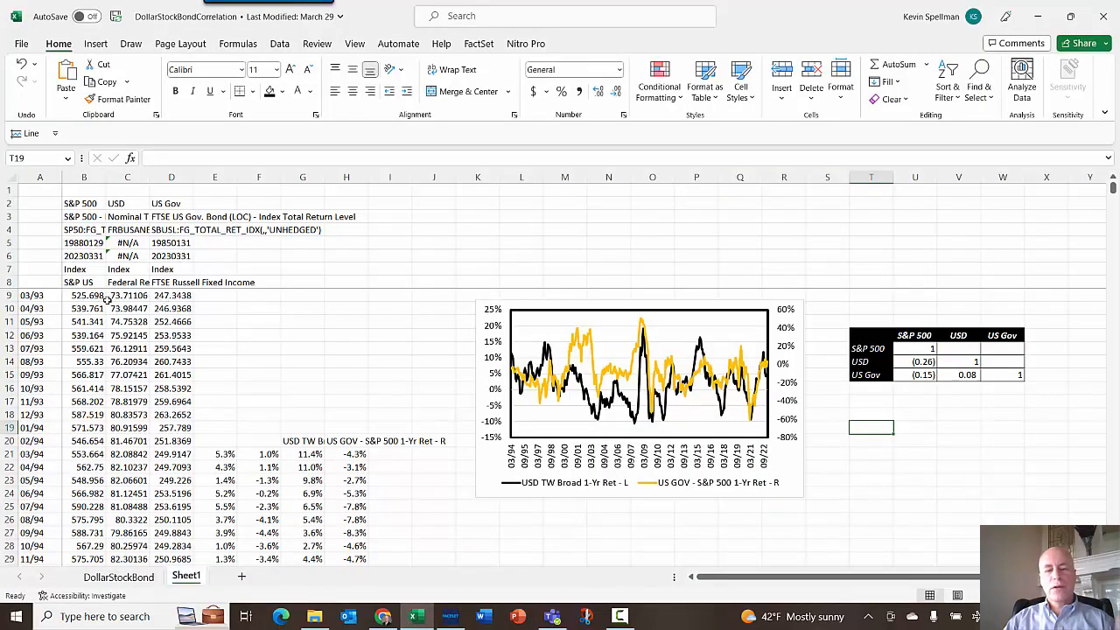
left_click(450, 616)
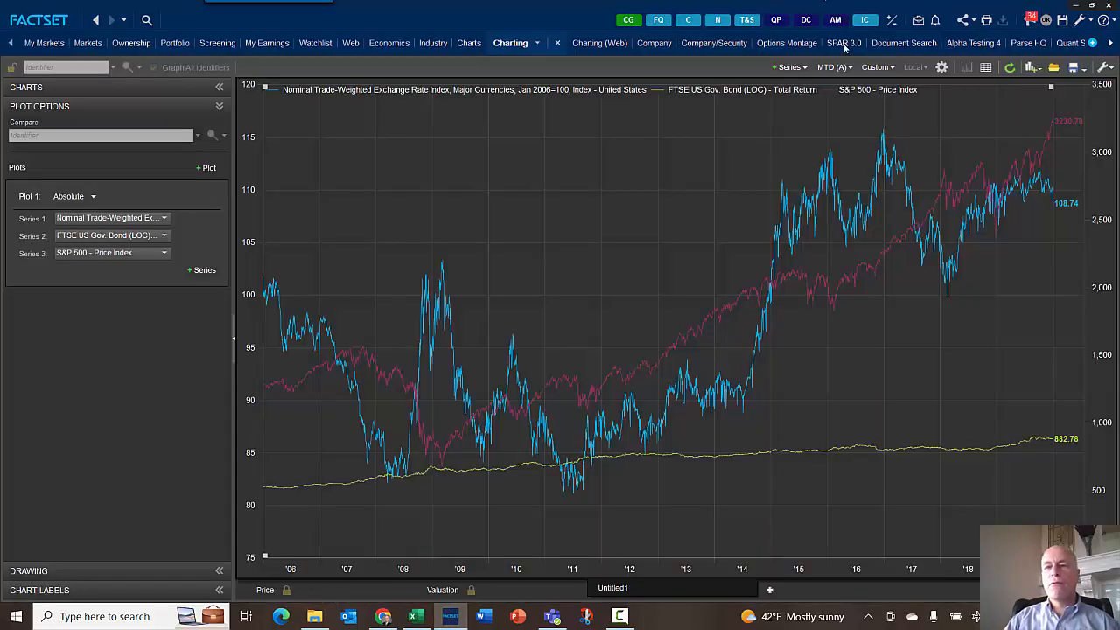
left_click(896, 68)
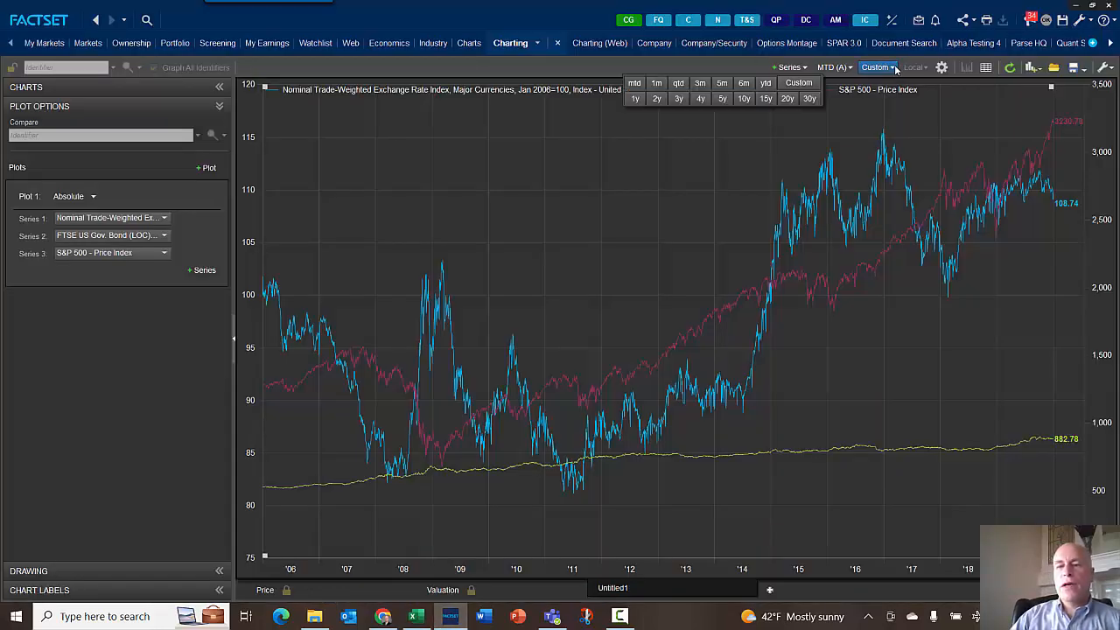
left_click(813, 84)
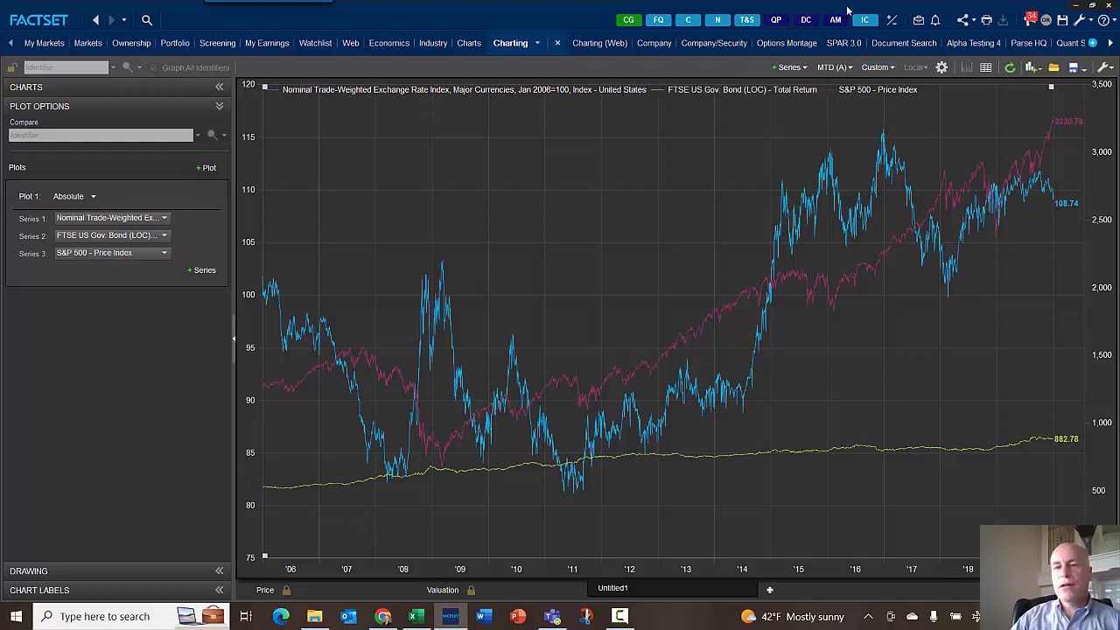
left_click(892, 70)
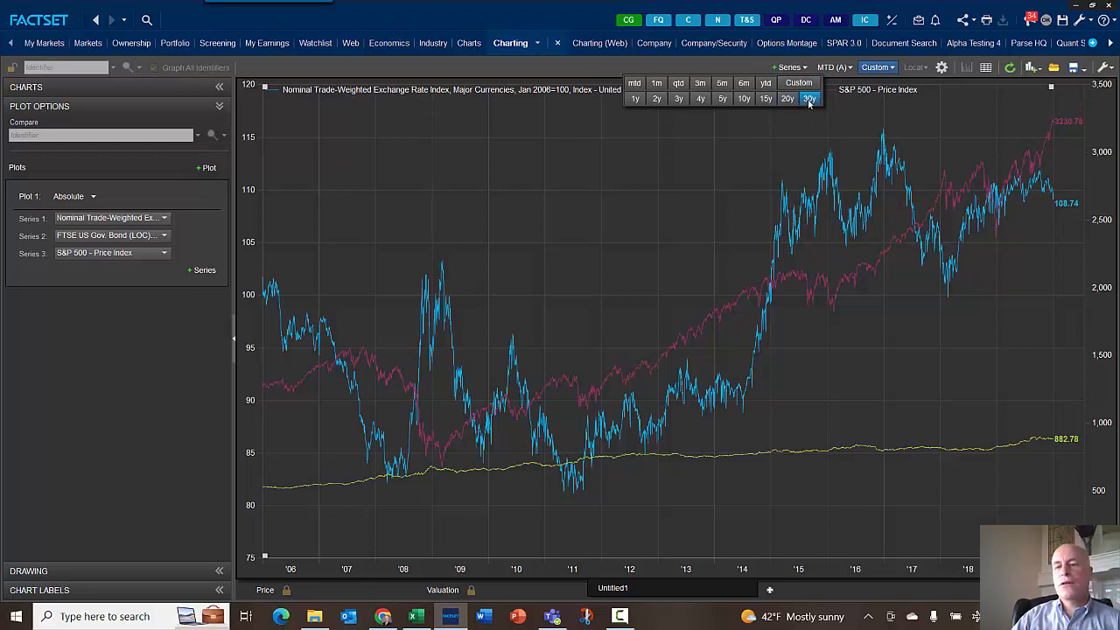
left_click(809, 103)
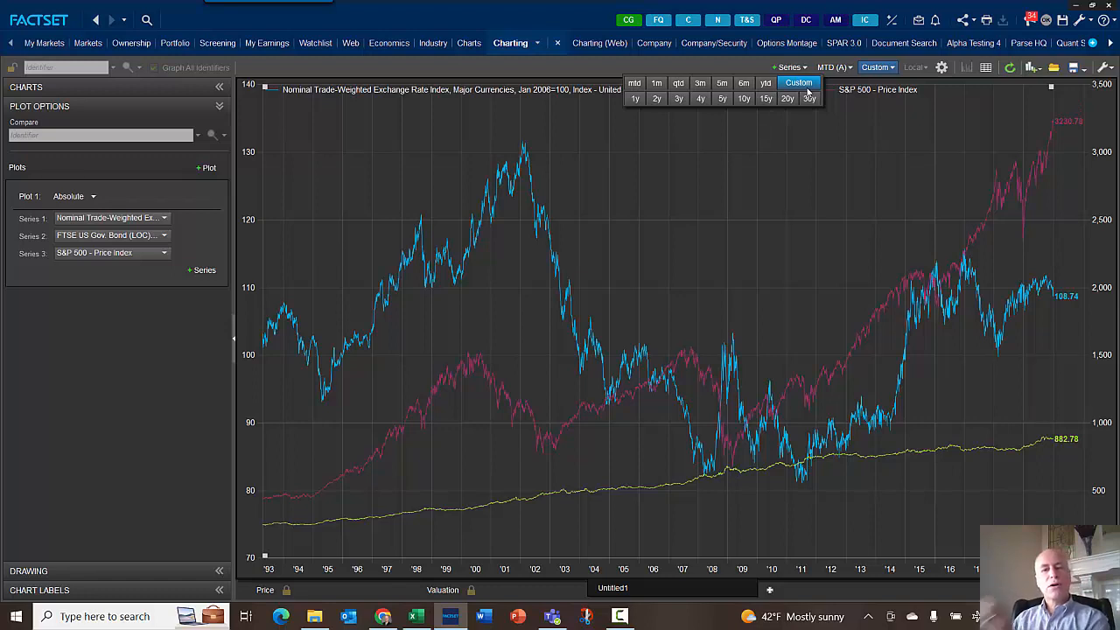
left_click(805, 84)
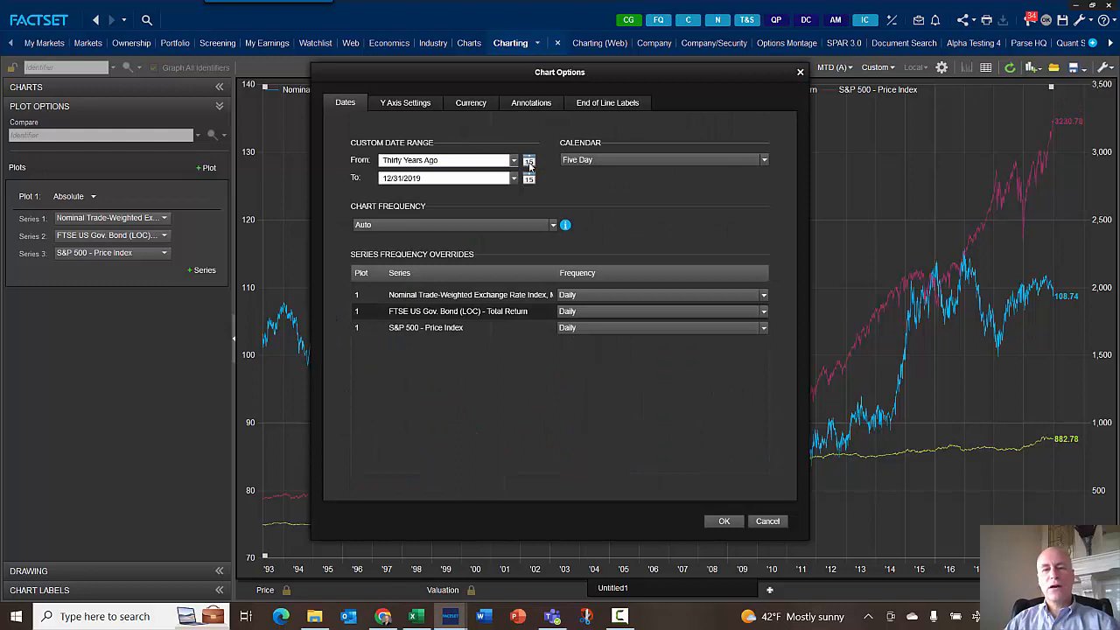
left_click(770, 520)
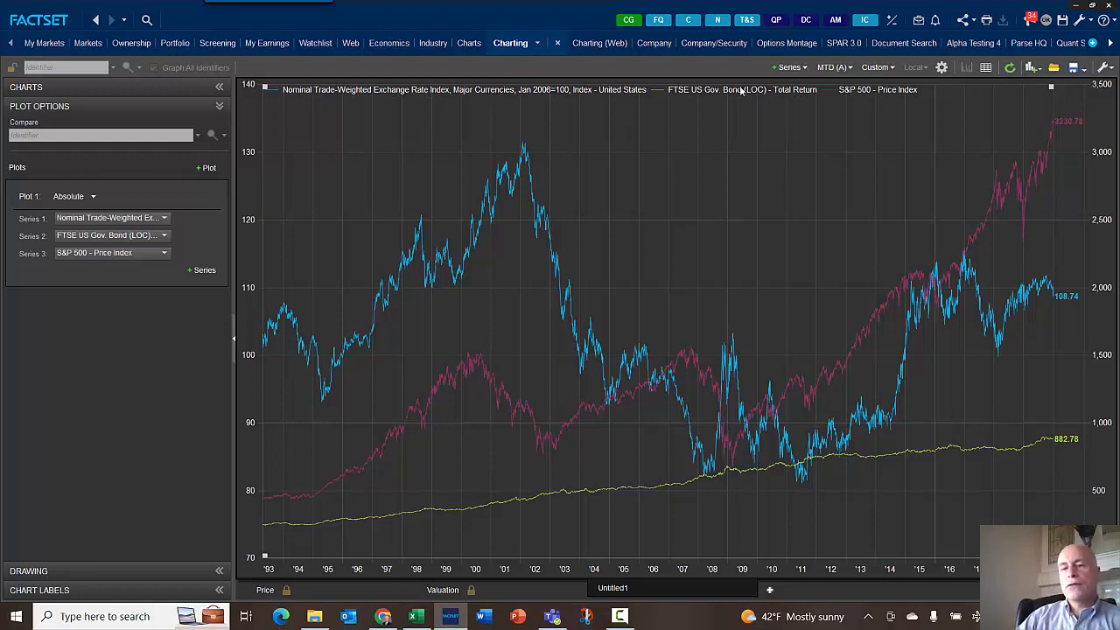
- Check the chart's download =FDS codes to Excel options and add a new blank worksheet to the workbook
left_click(1106, 69)
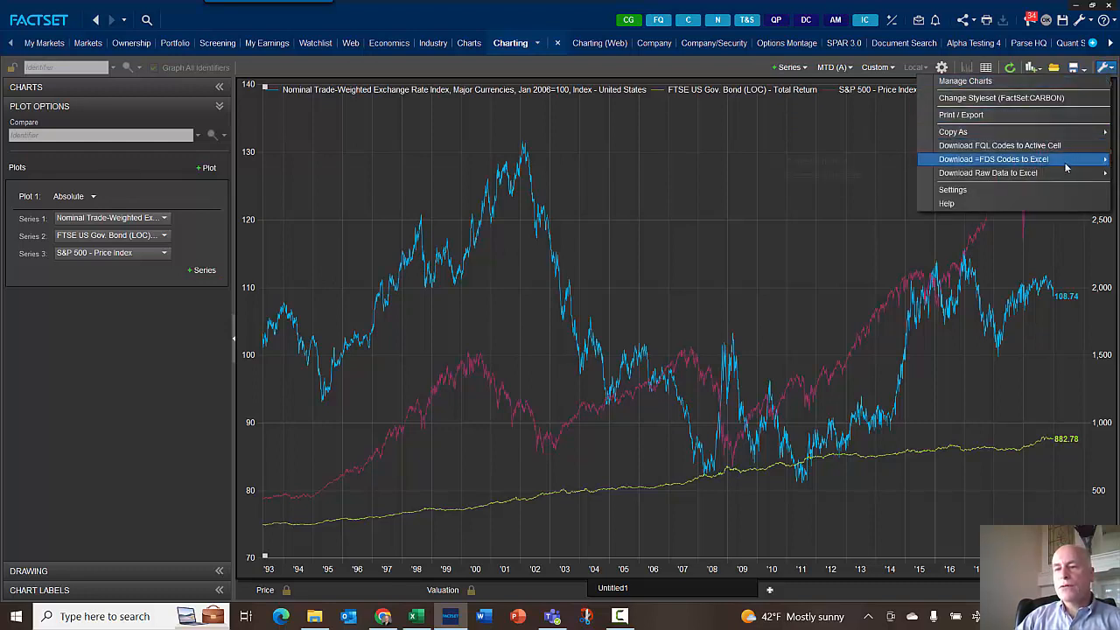
mouse_move(1065, 167)
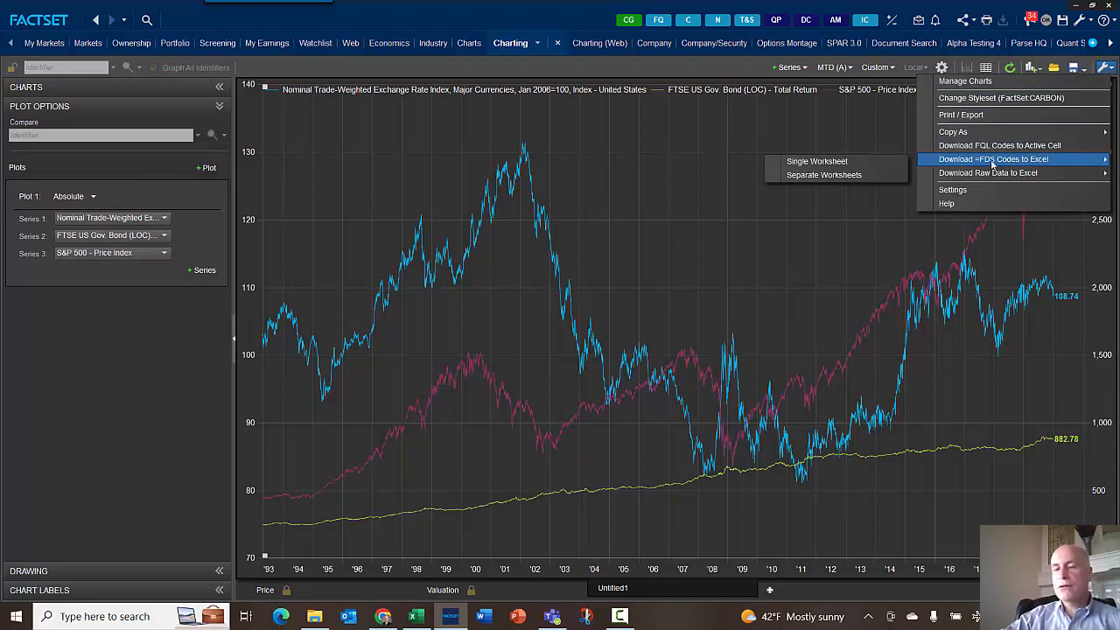
left_click(416, 616)
left_click(242, 576)
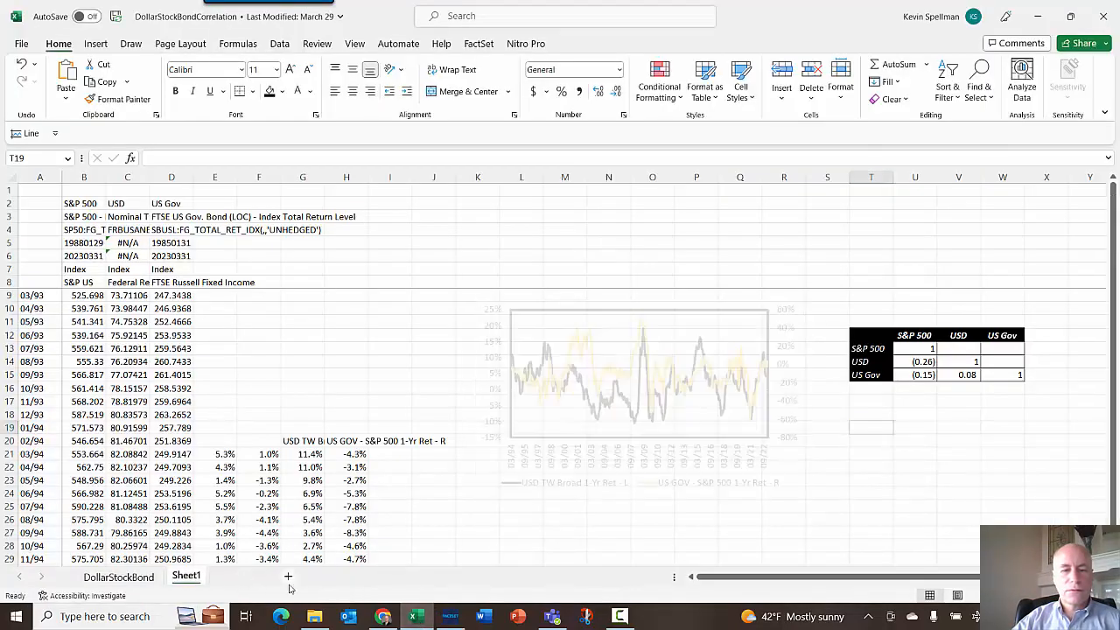
left_click(450, 617)
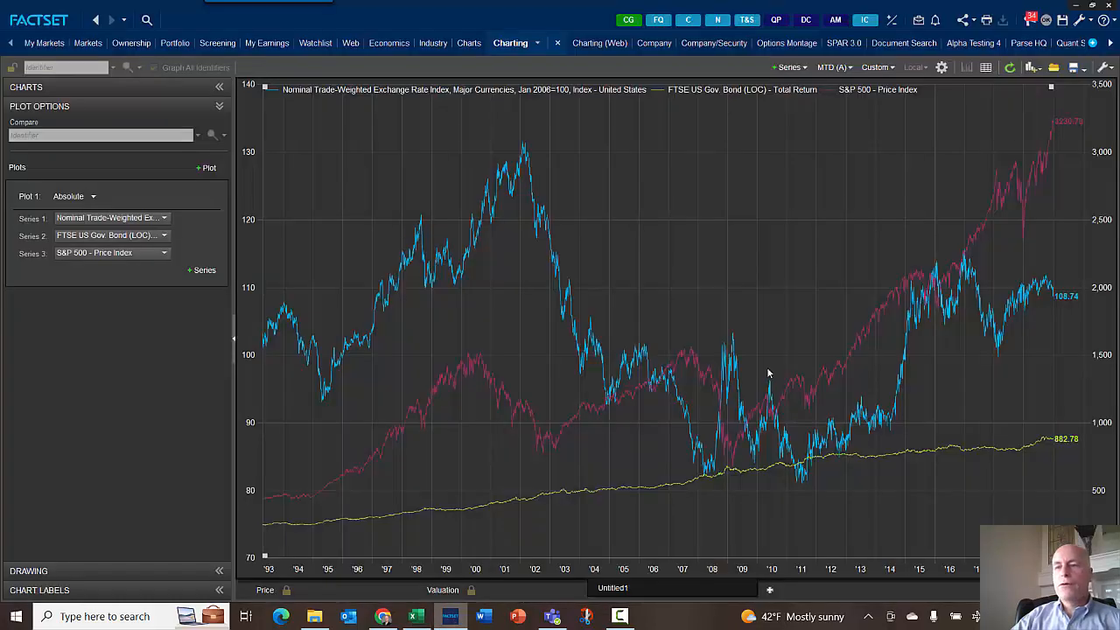
- Download the chart's =FDS codes to Excel as a single worksheet, check the refreshing workbook, and return to the chart
left_click(1104, 67)
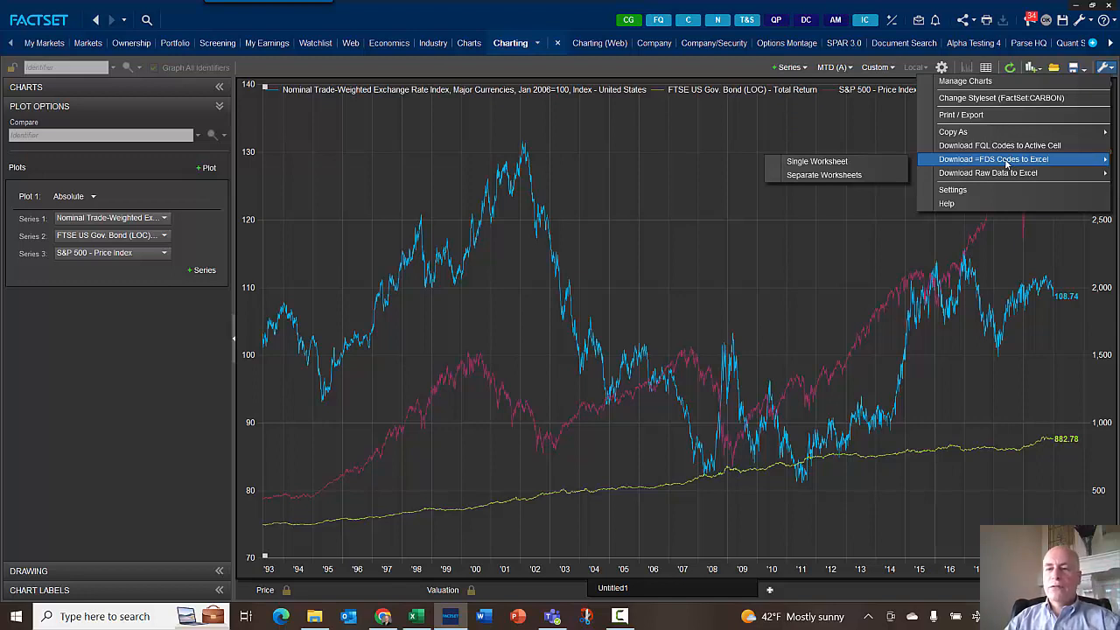
mouse_move(1006, 173)
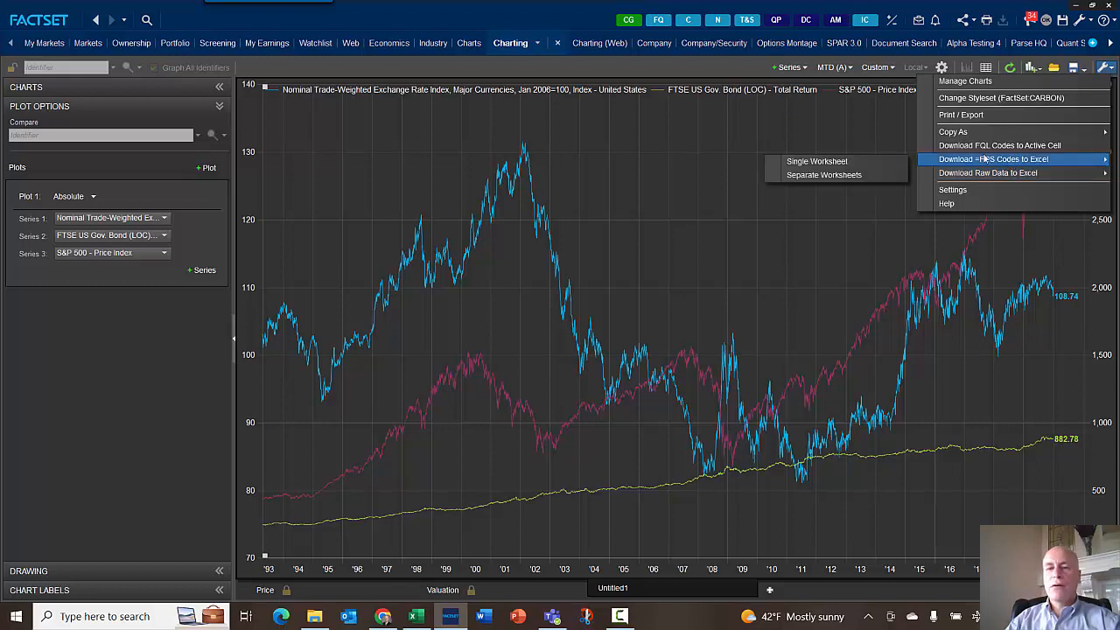
mouse_move(968, 166)
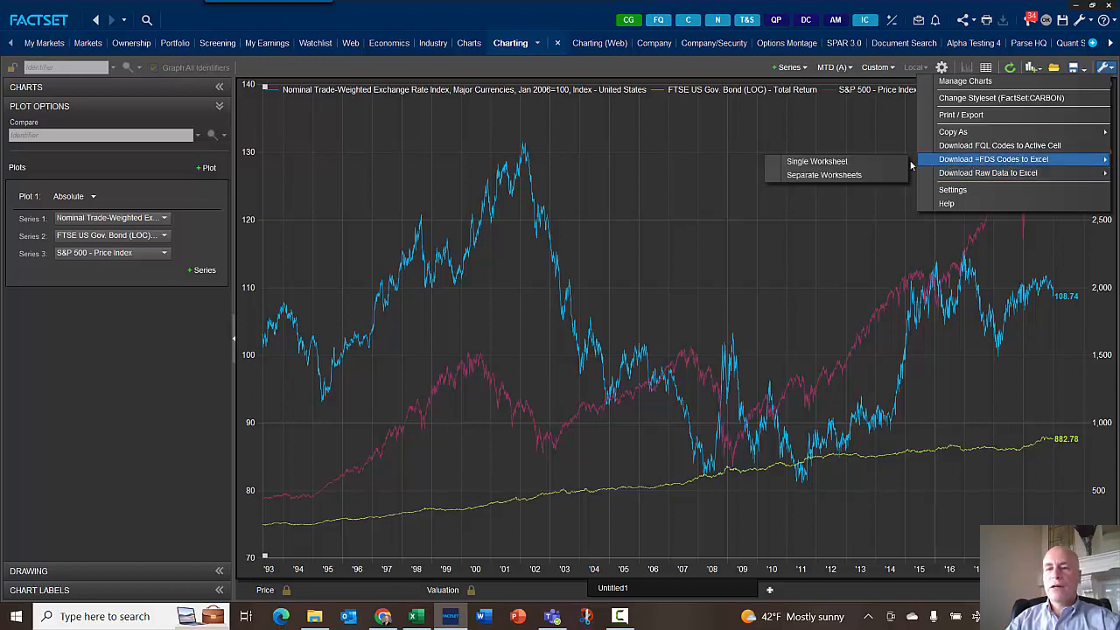
left_click(857, 164)
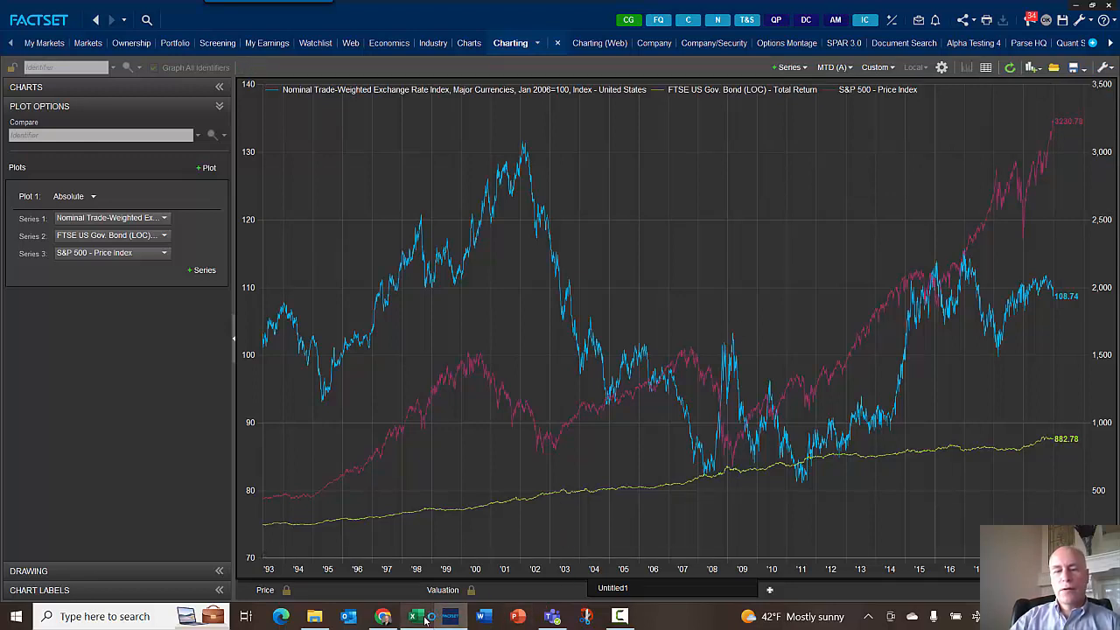
left_click(416, 616)
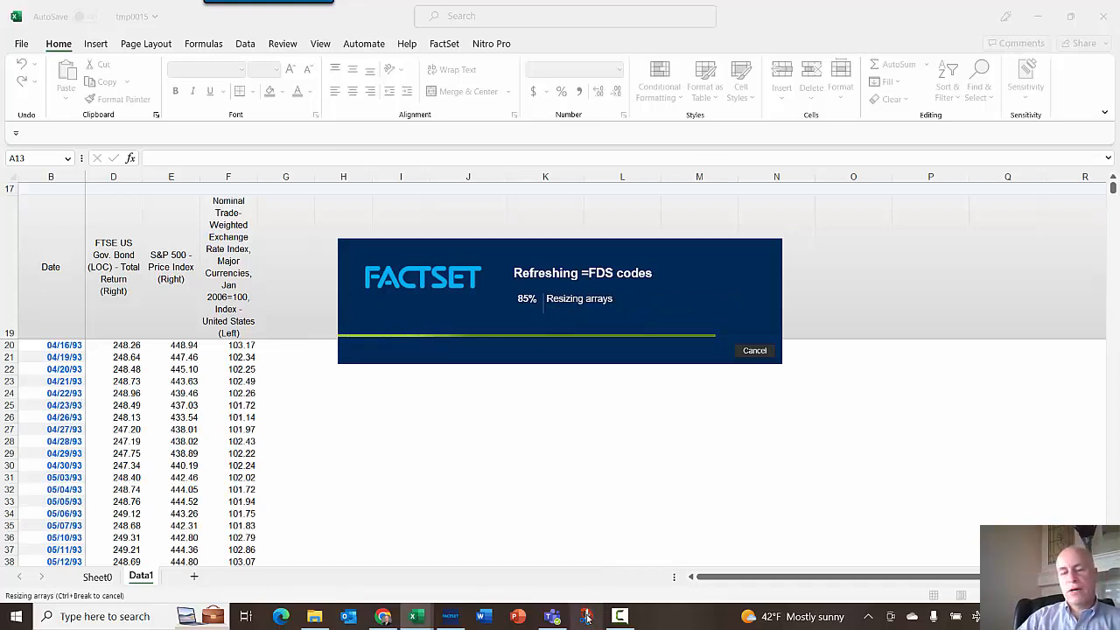
left_click(451, 619)
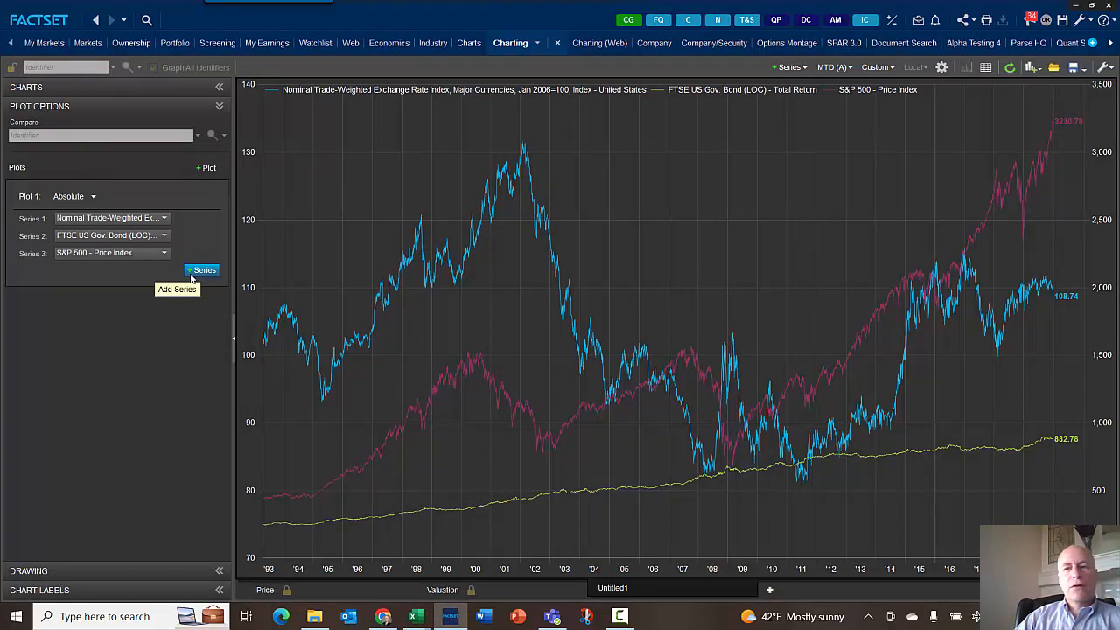
left_click(1109, 69)
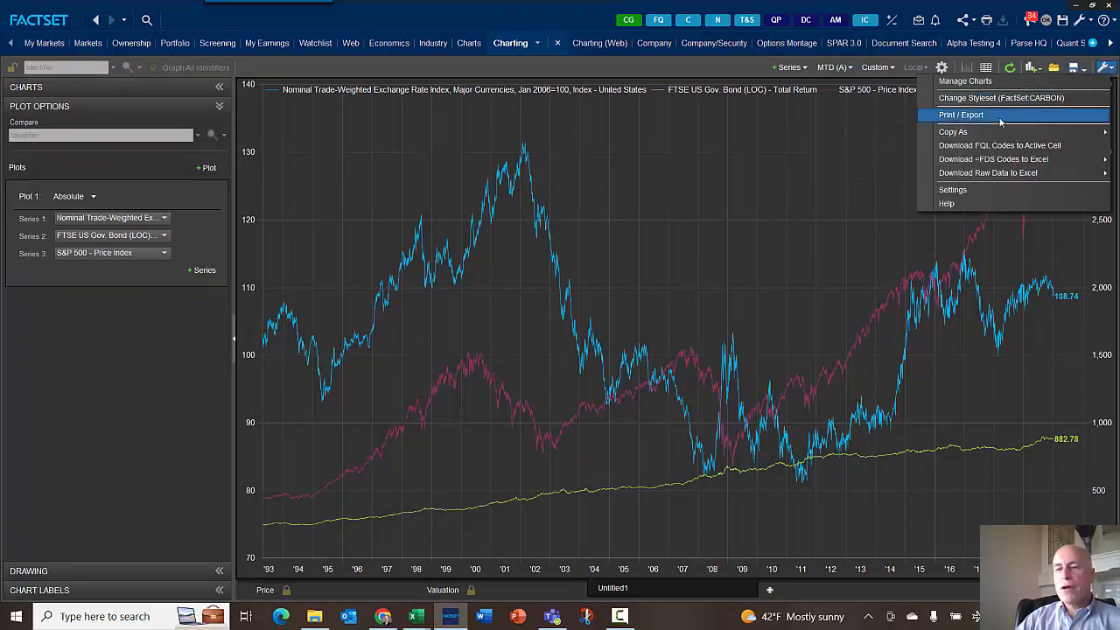
left_click(435, 130)
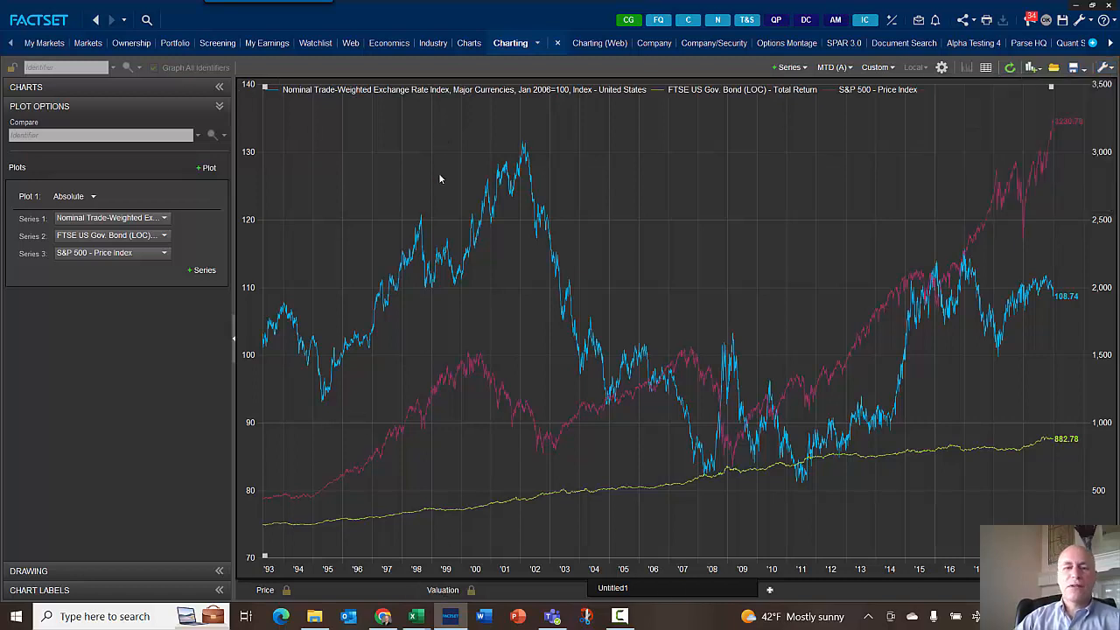
left_click(960, 304)
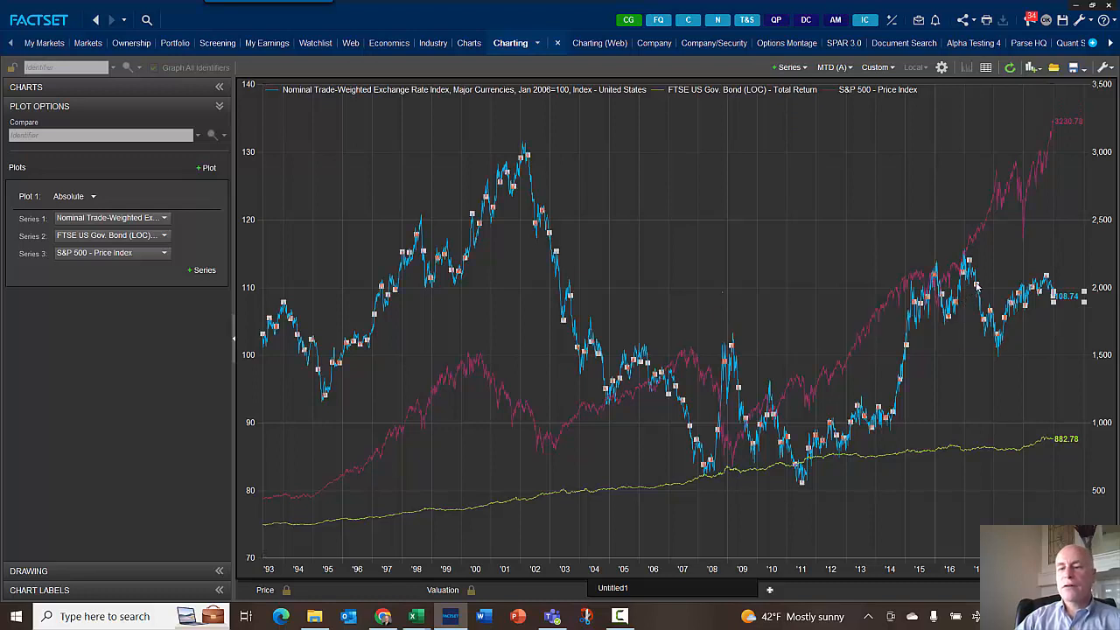
mouse_move(976, 286)
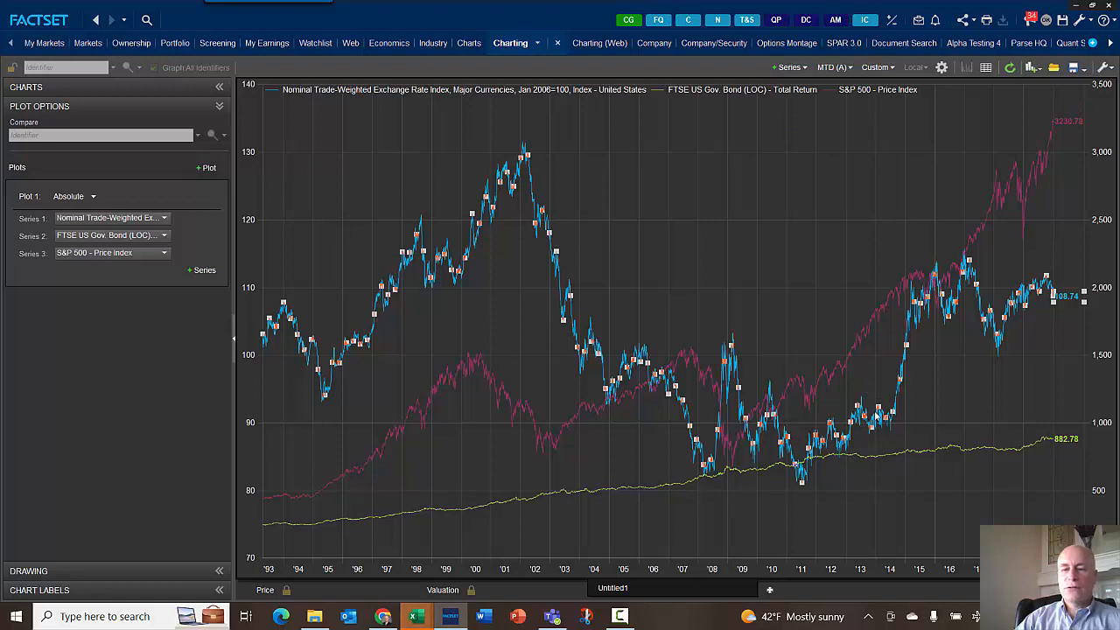
right_click(749, 175)
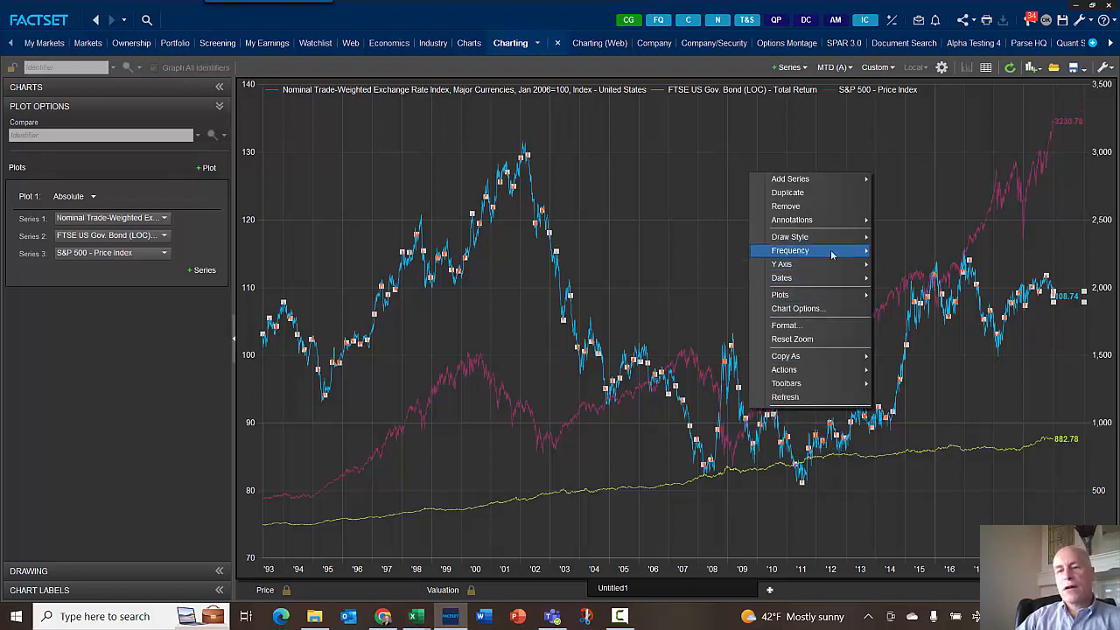
mouse_move(838, 250)
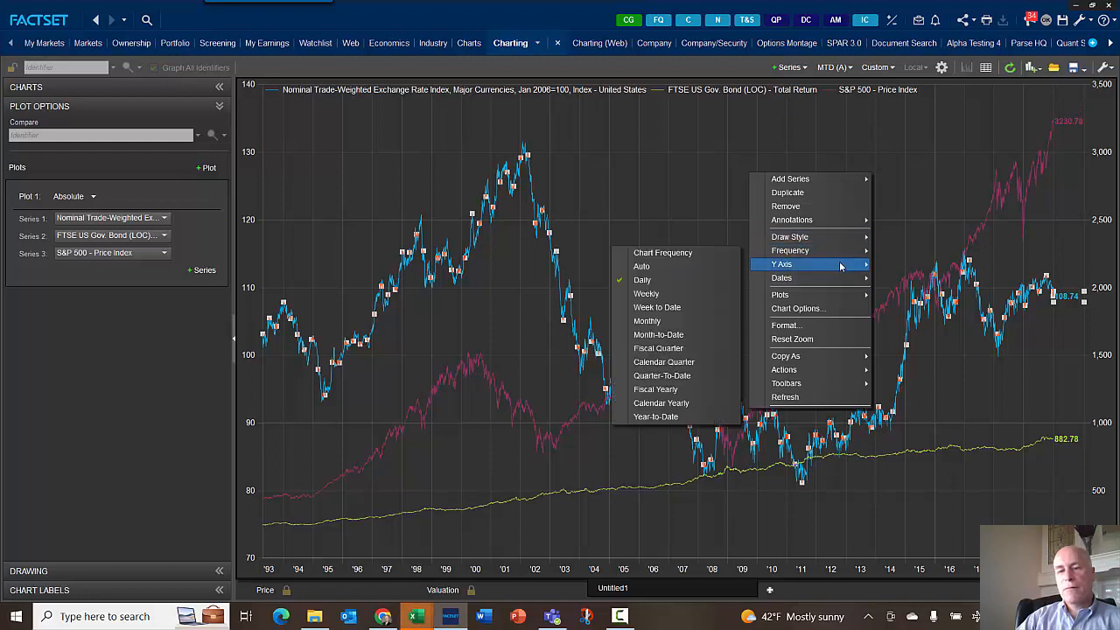
mouse_move(832, 297)
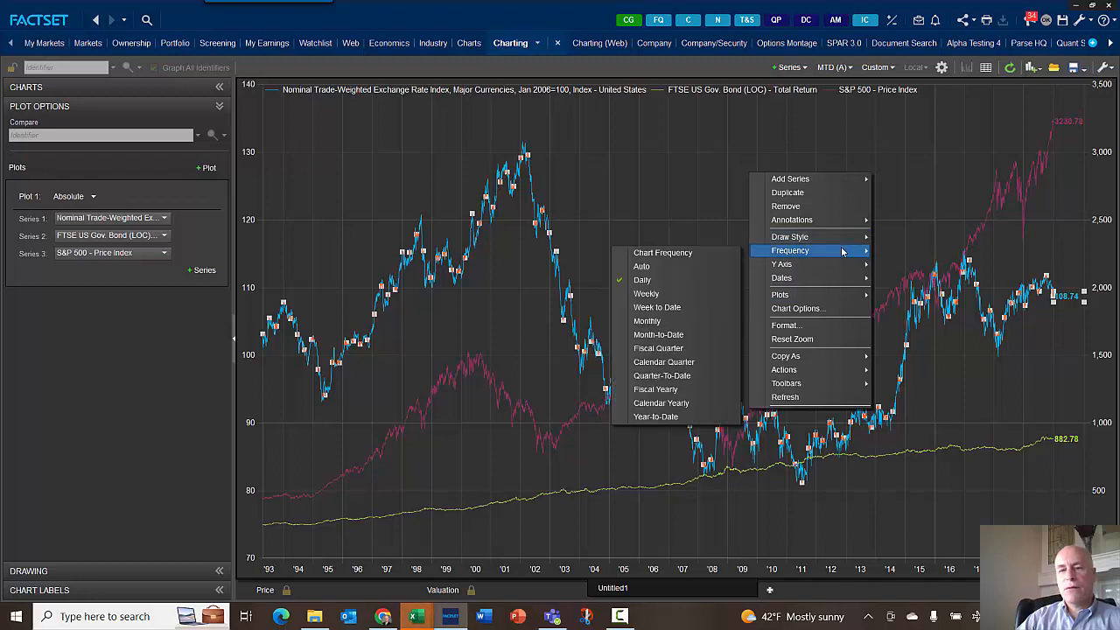
left_click(813, 327)
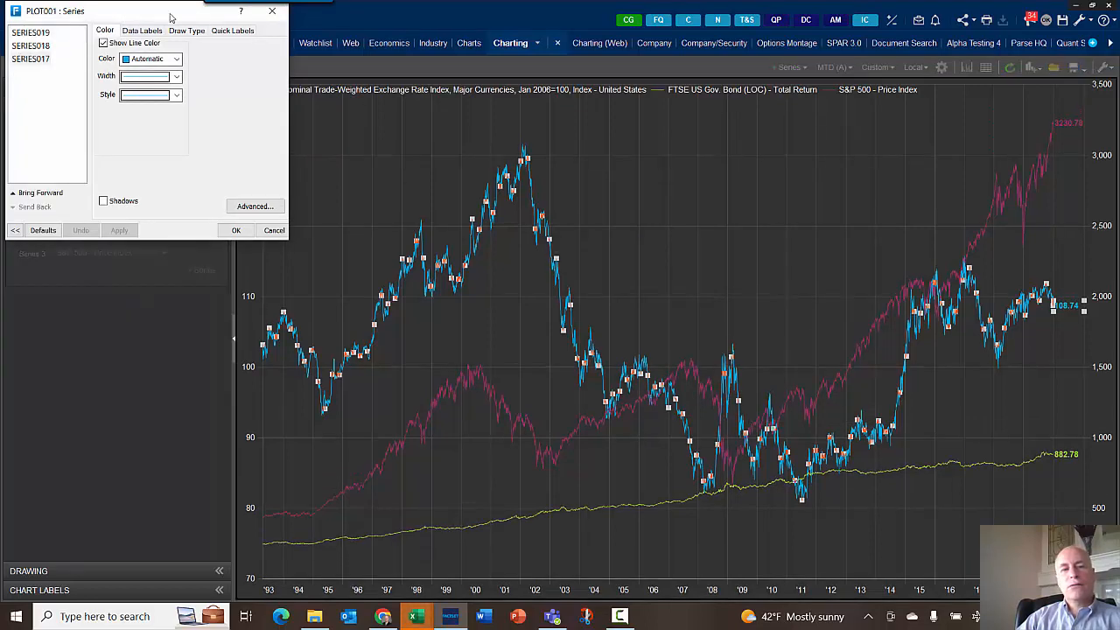
left_click_drag(189, 17, 293, 75)
left_click(370, 67)
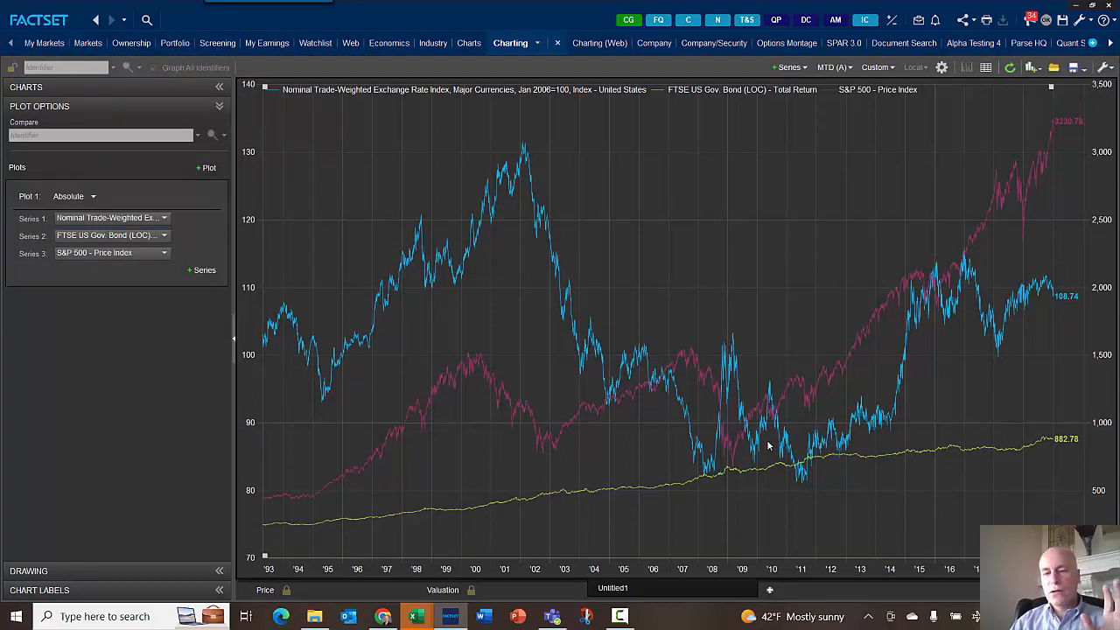
- Open the series lookup for the chart and convert the dollar trade-weighted index series to Year Ago % Change
left_click(203, 269)
left_click(152, 459)
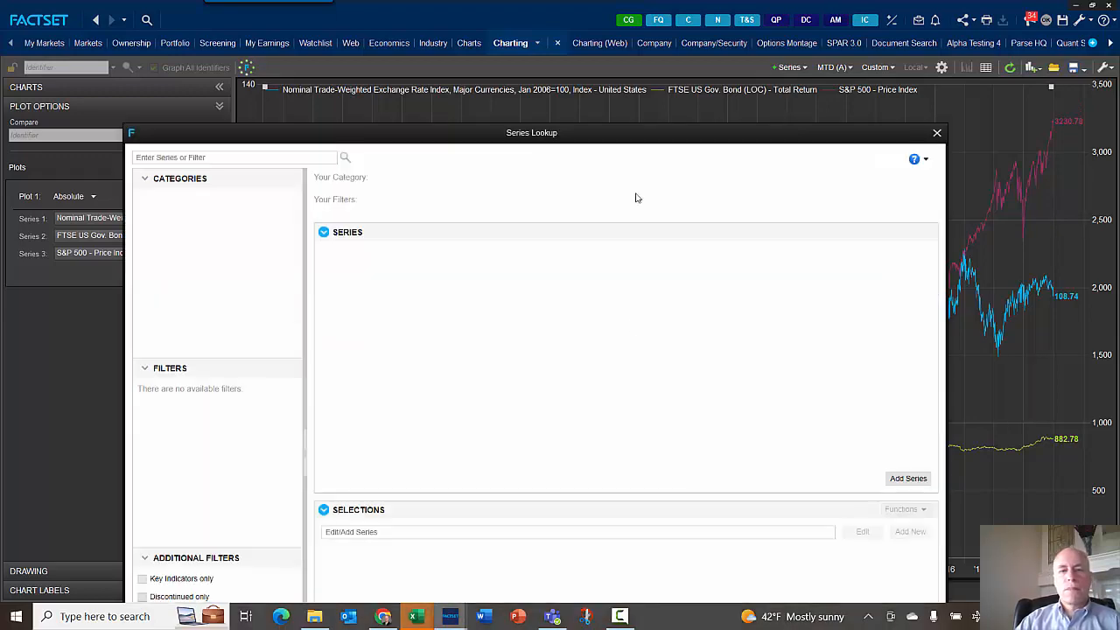
left_click_drag(646, 136, 738, 7)
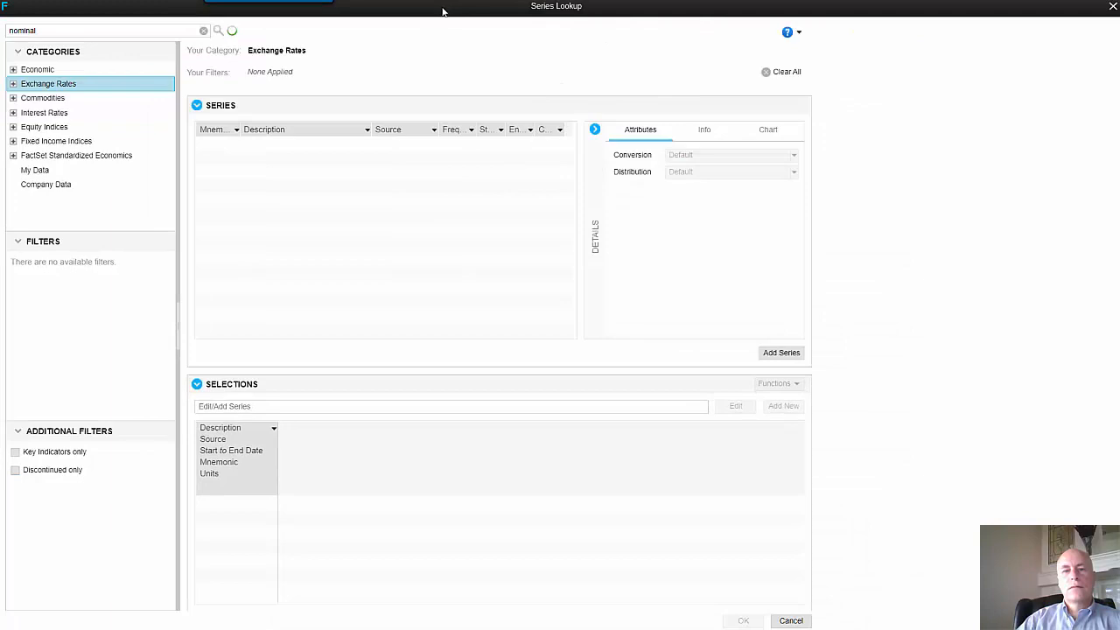
left_click_drag(447, 9, 465, 1)
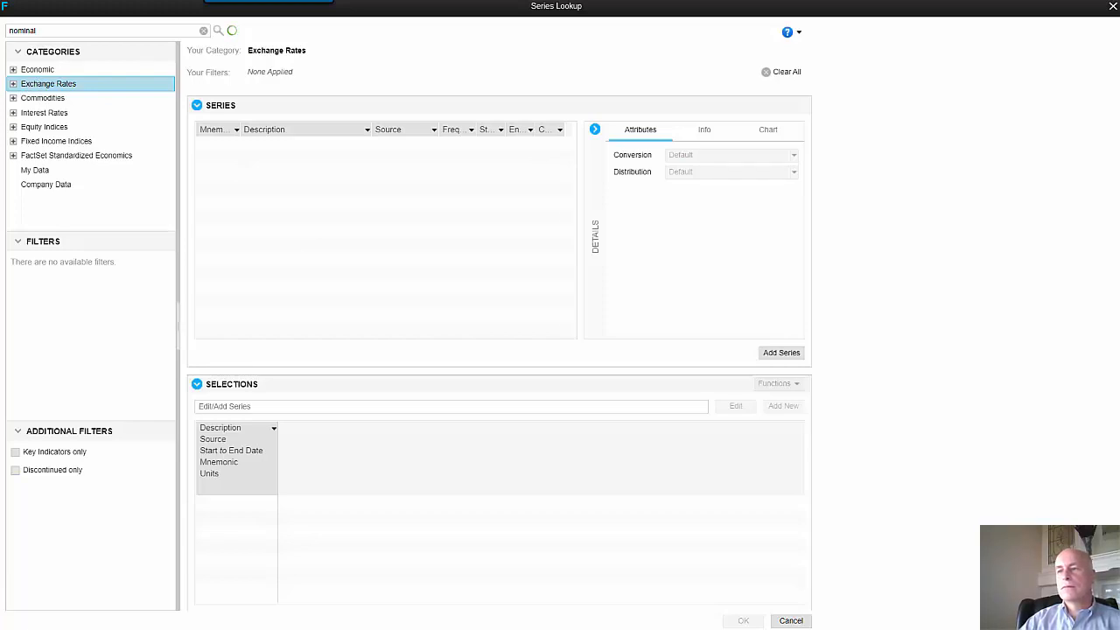
left_click(55, 98)
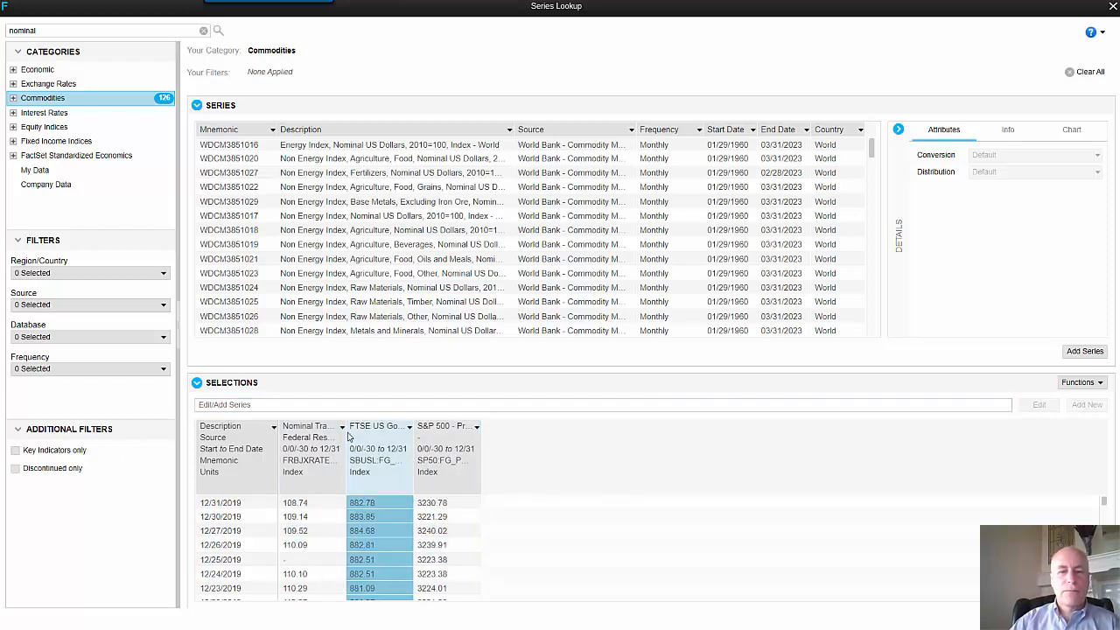
left_click_drag(346, 434, 382, 436)
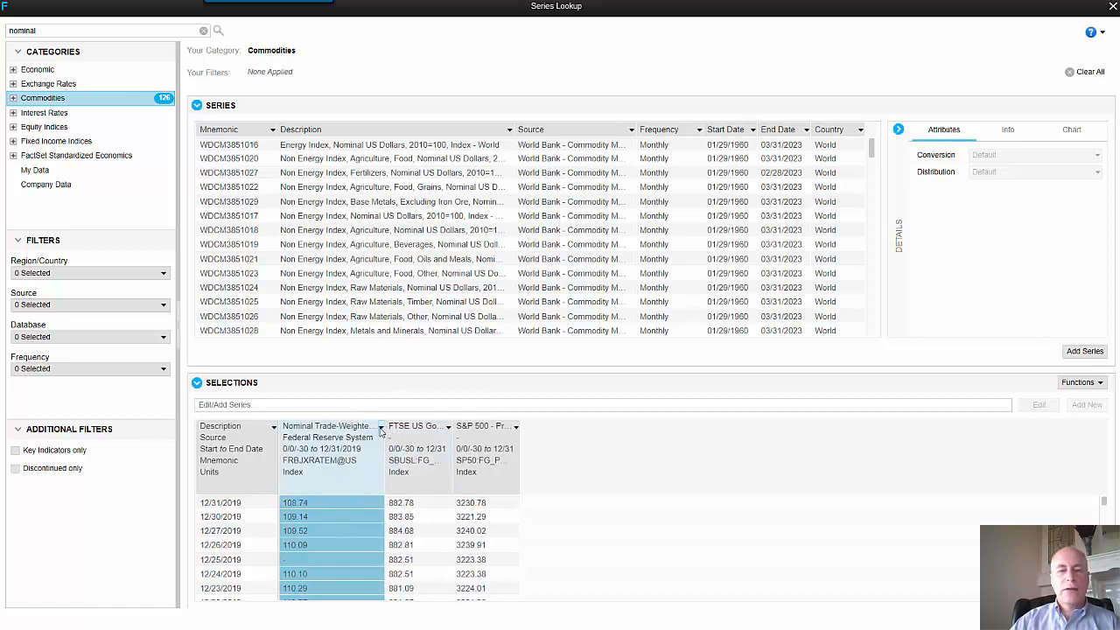
left_click(380, 427)
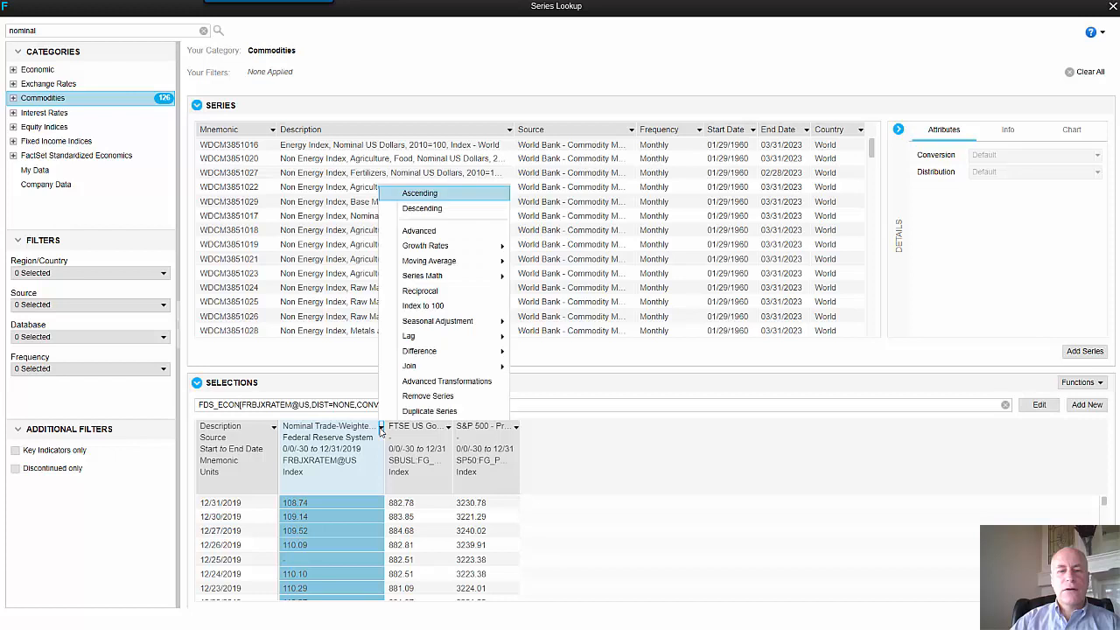
mouse_move(477, 248)
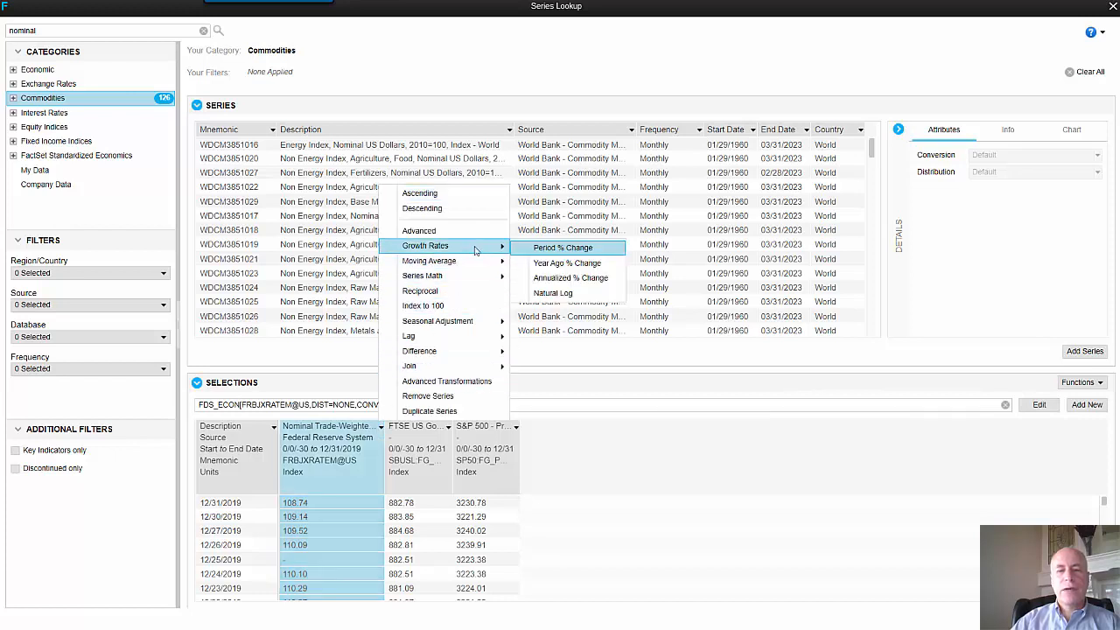
left_click(553, 265)
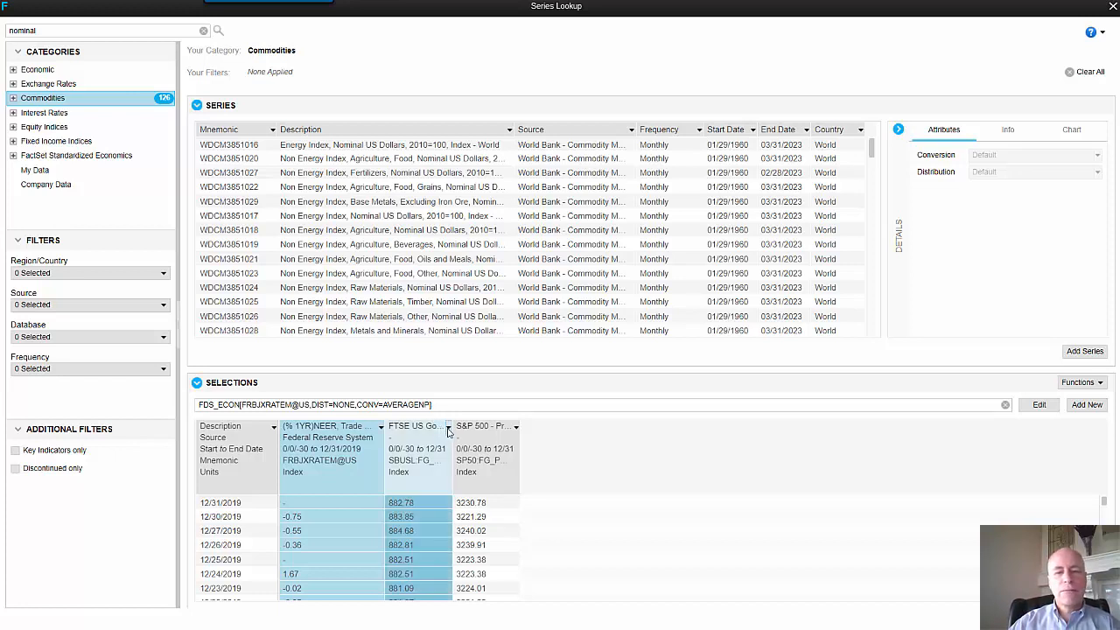
- Convert the FTSE US Gov. Bond and S&P 500 series to Year Ago % Change as well
left_click(447, 431)
left_click(449, 428)
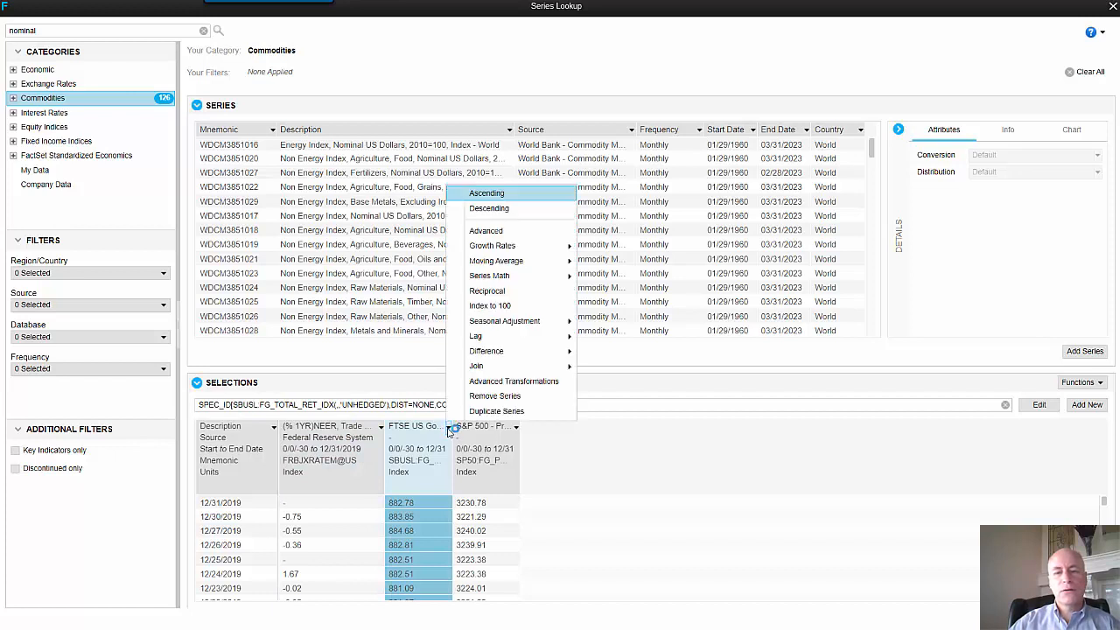
mouse_move(549, 252)
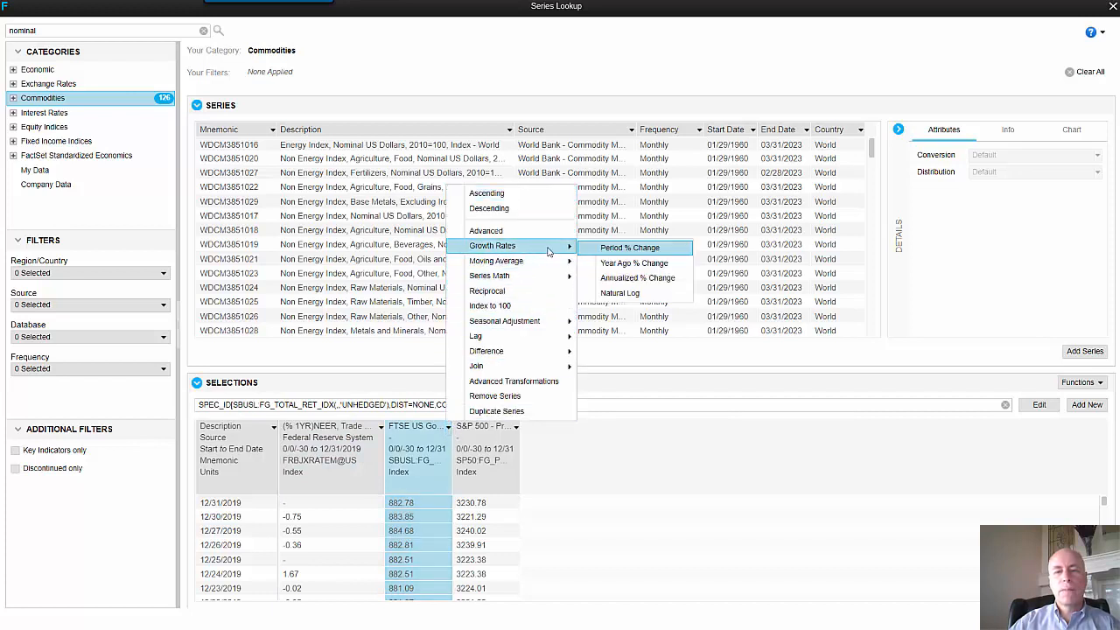
left_click(617, 264)
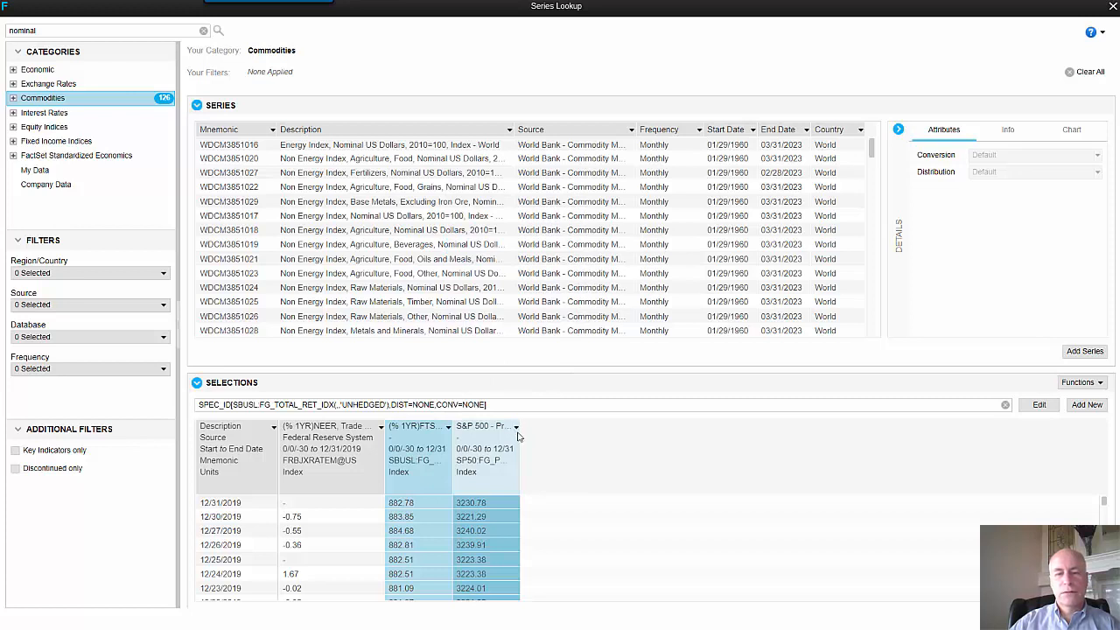
left_click(516, 426)
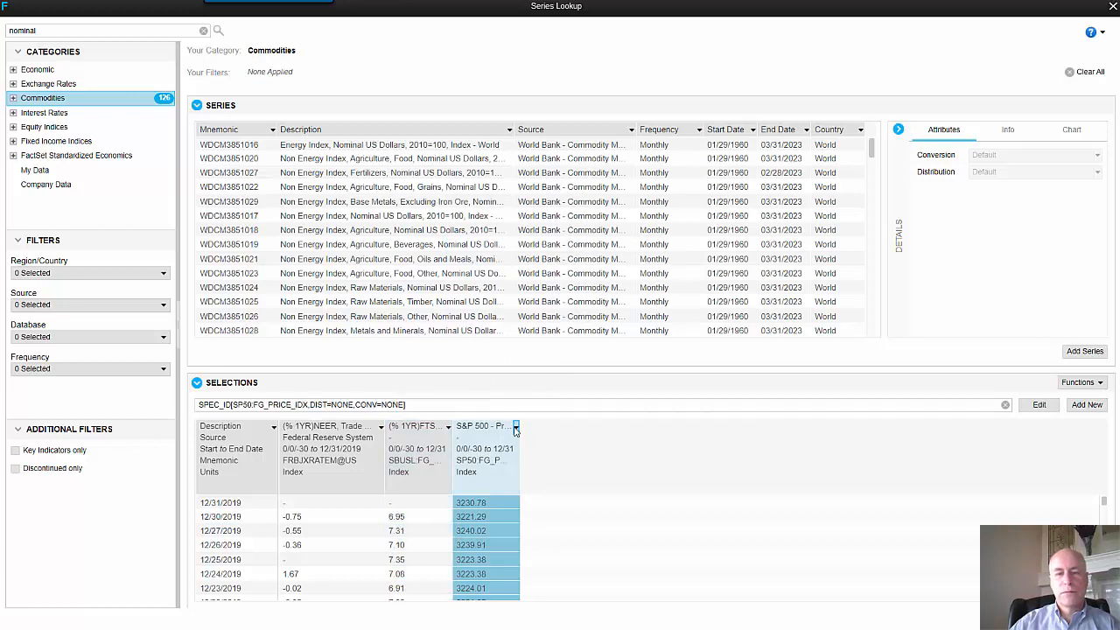
mouse_move(611, 250)
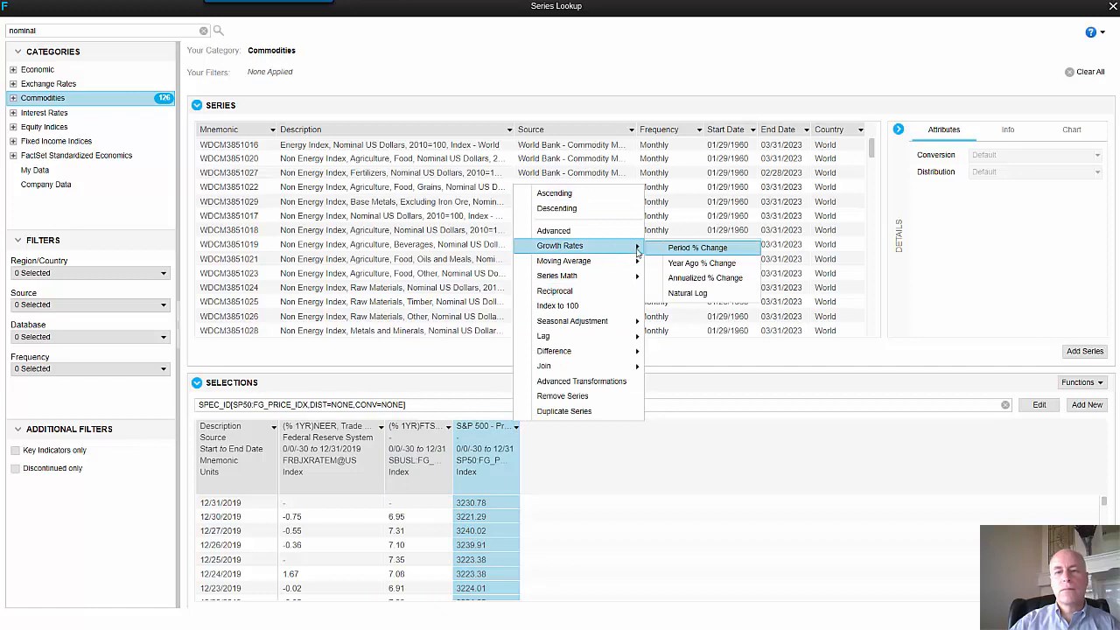
left_click(677, 261)
- Create a new series by subtracting the S&P 500 year-ago change from the FTSE US Gov. Bond year-ago change
left_click(379, 440, "ctrl")
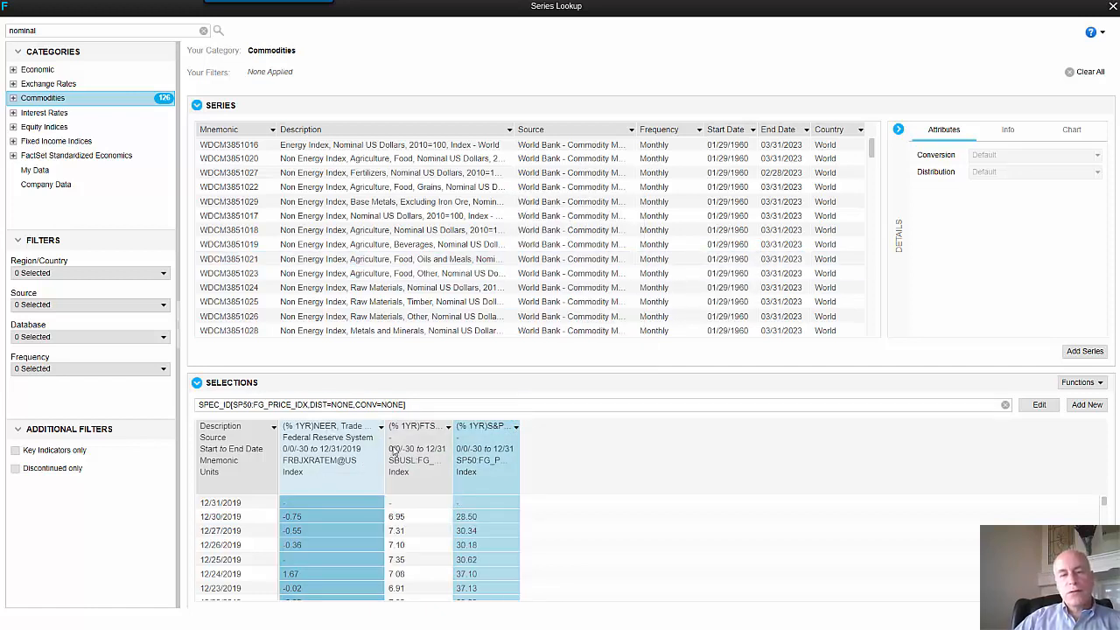
left_click(437, 429)
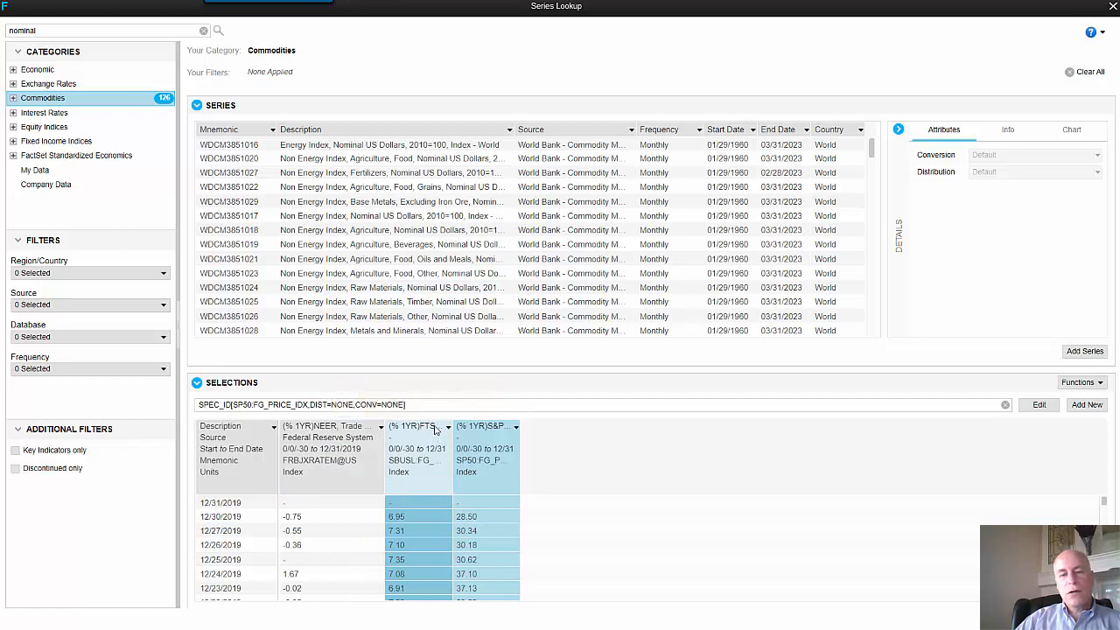
left_click(487, 441)
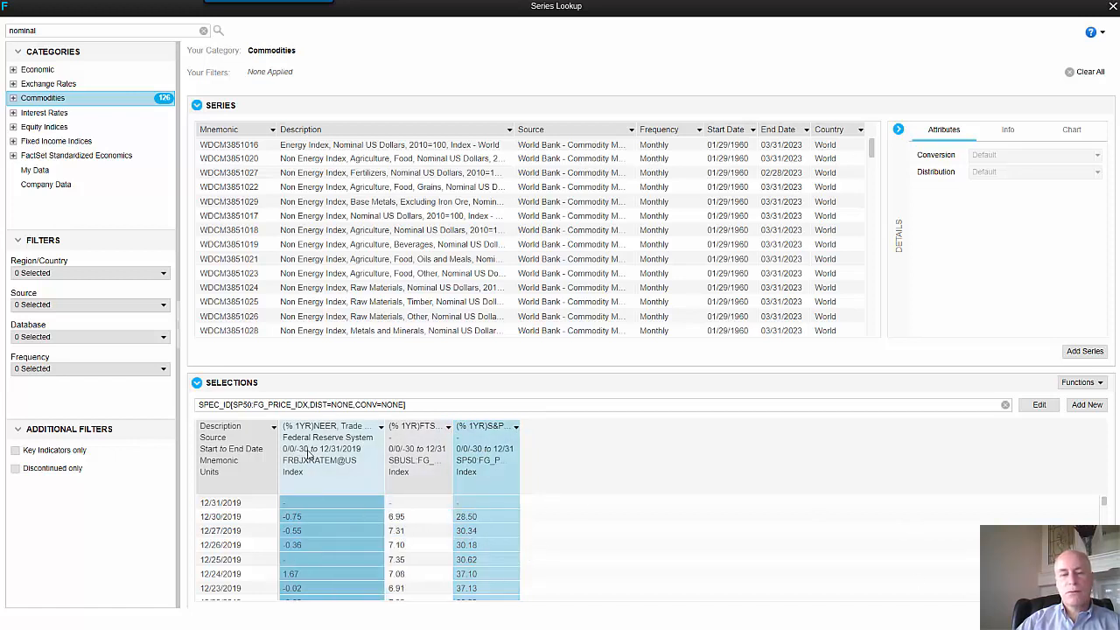
left_click(448, 426)
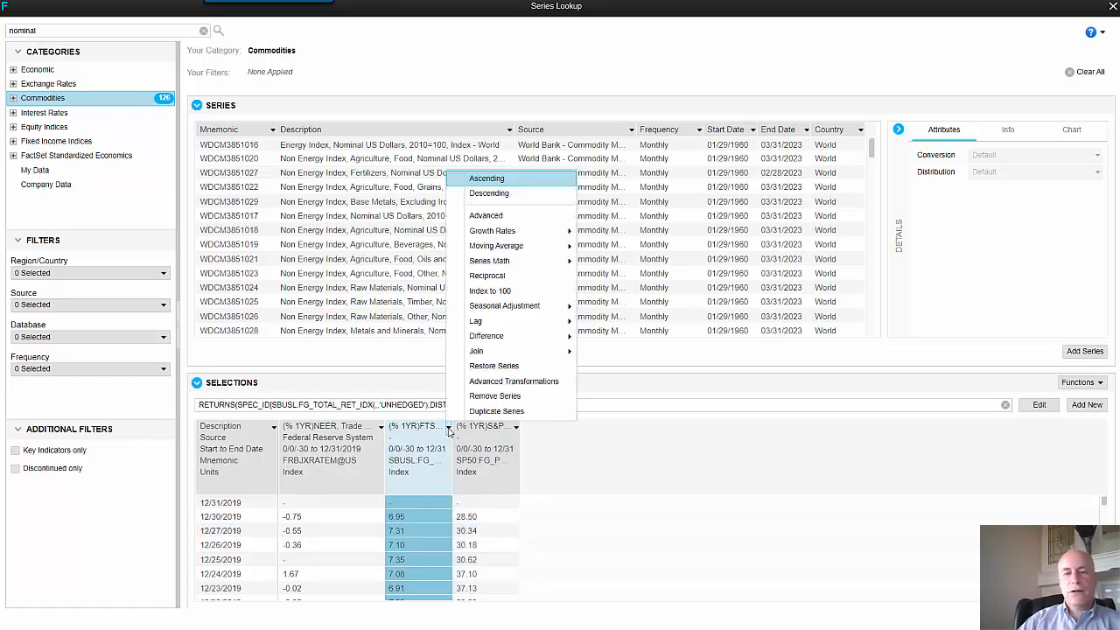
key("Up")
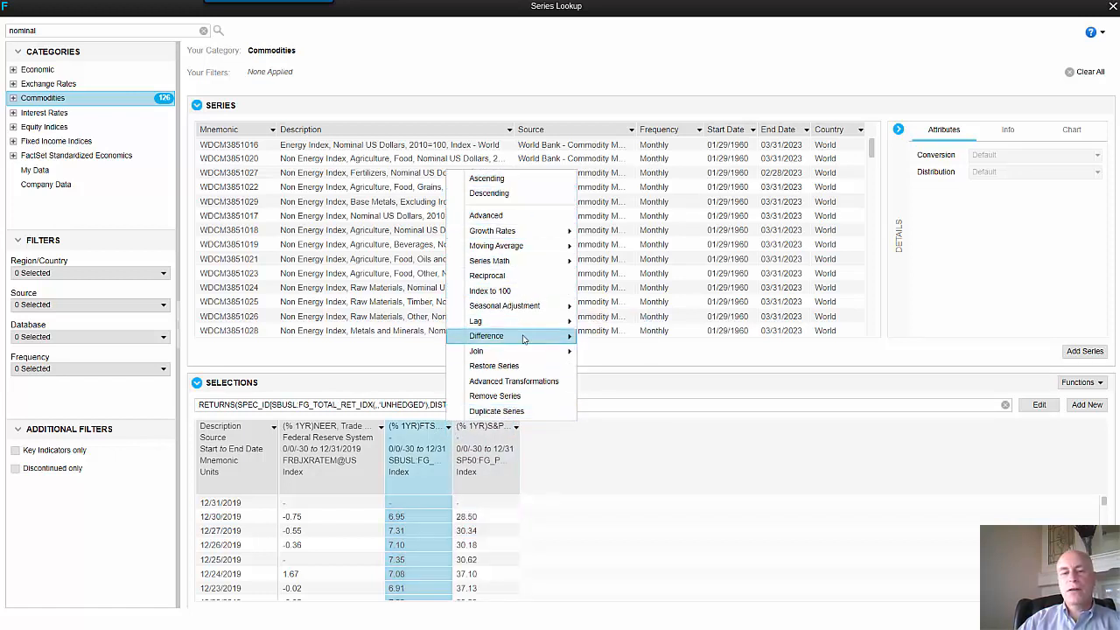
mouse_move(524, 340)
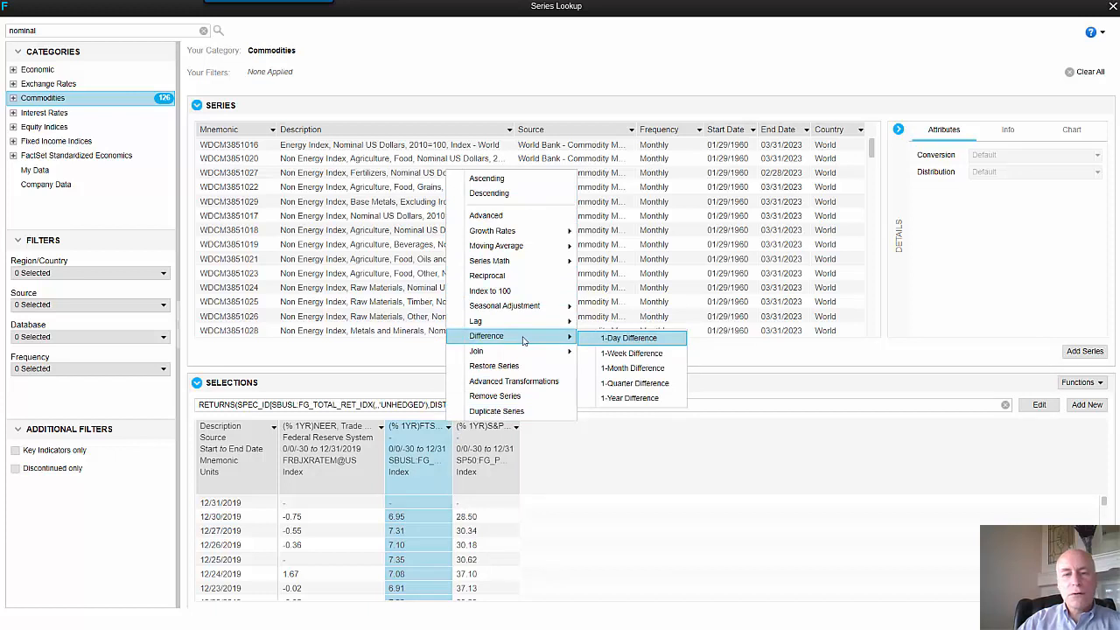
mouse_move(544, 263)
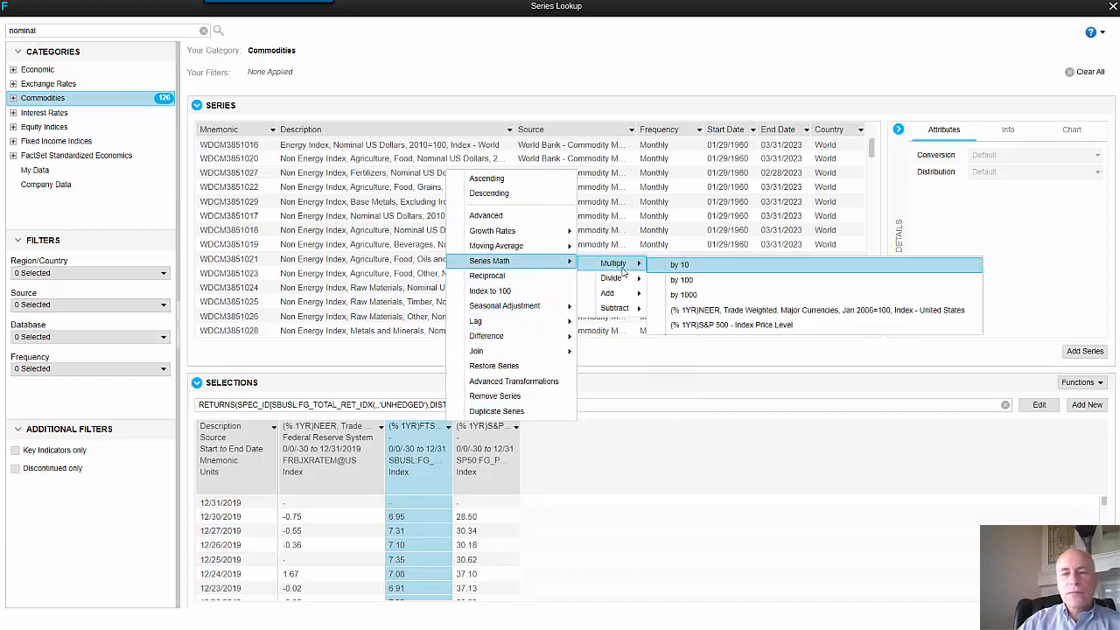
mouse_move(633, 311)
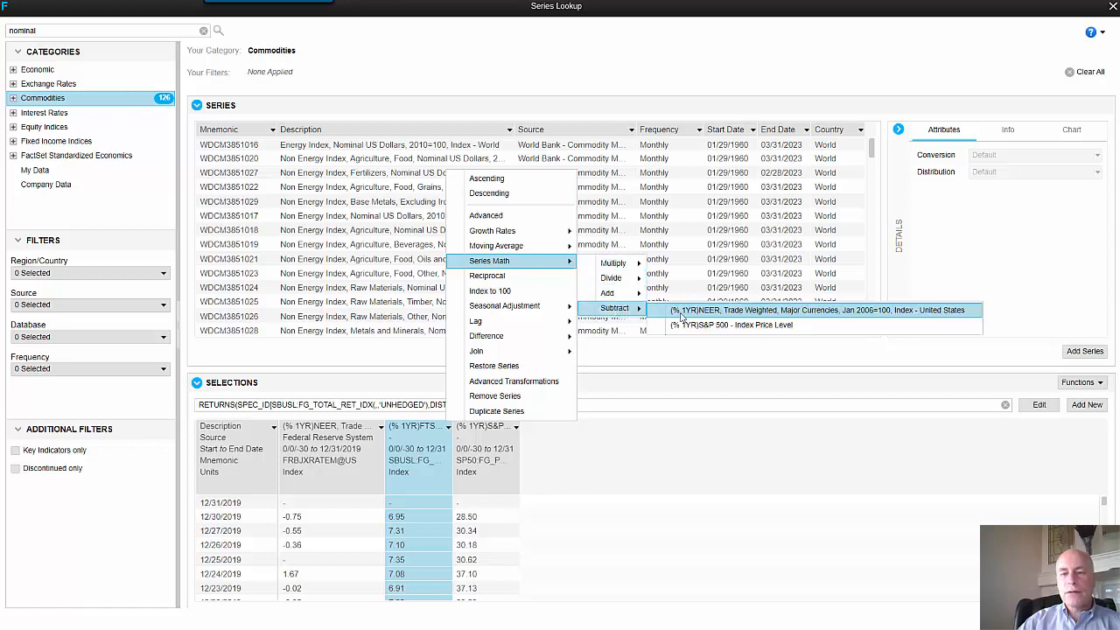
left_click(704, 325)
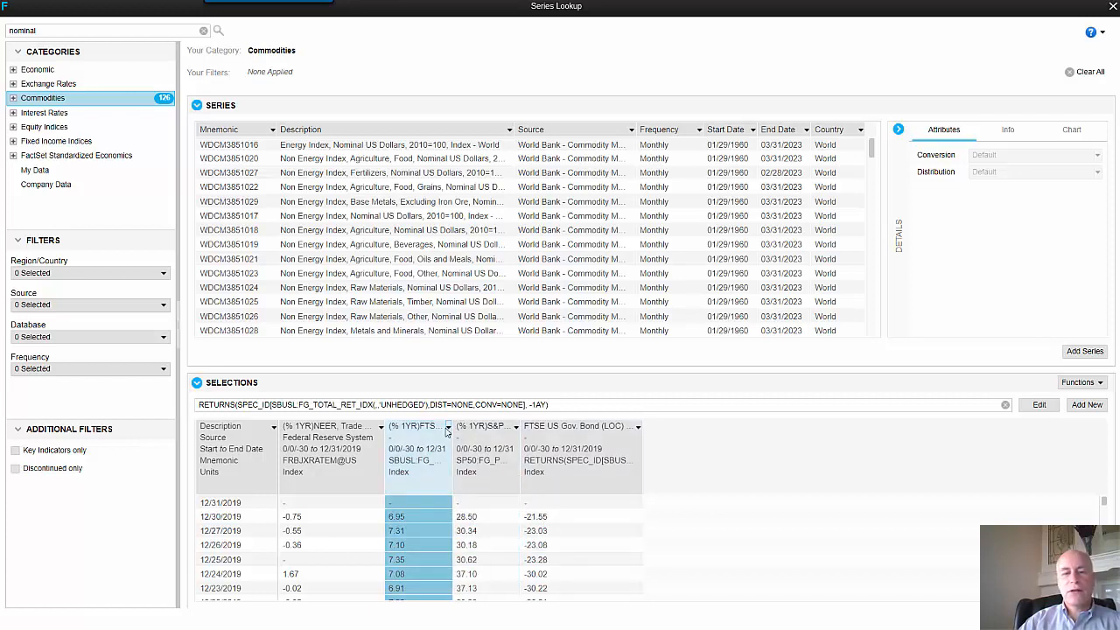
- Remove the separate year-ago FTSE US Gov. Bond and S&P 500 series from the selections
left_click(447, 427)
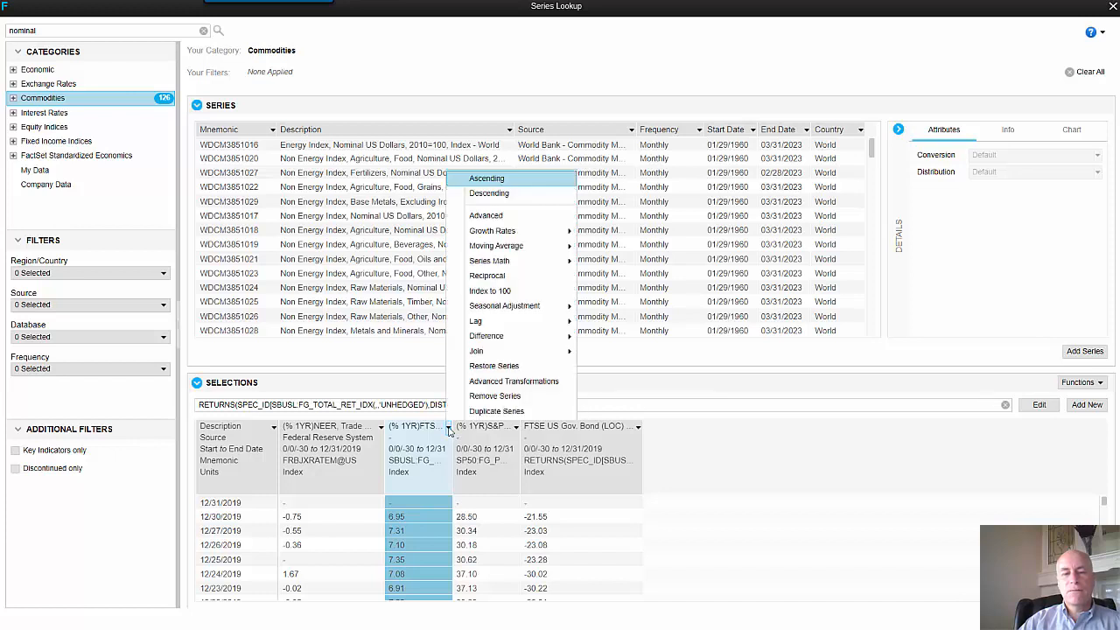
left_click(494, 396)
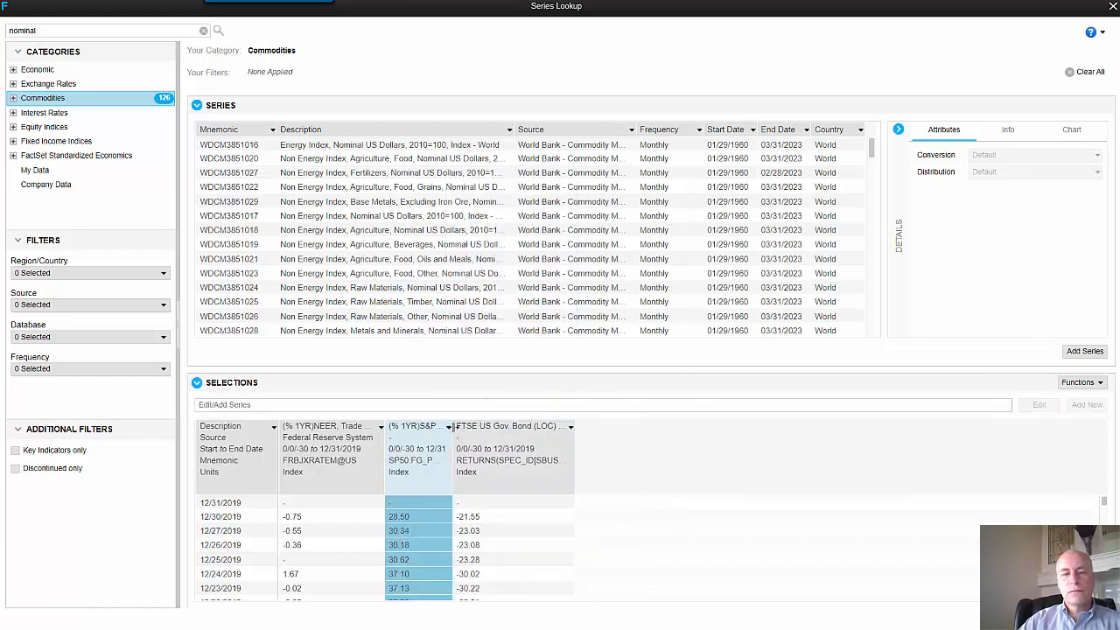
left_click(448, 426)
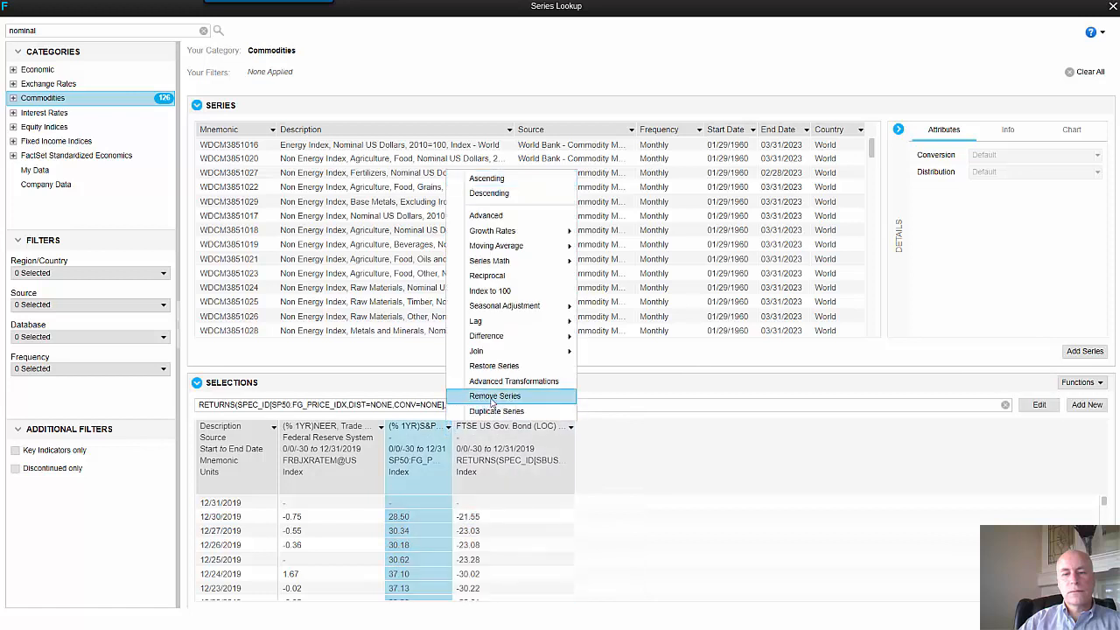
left_click(492, 398)
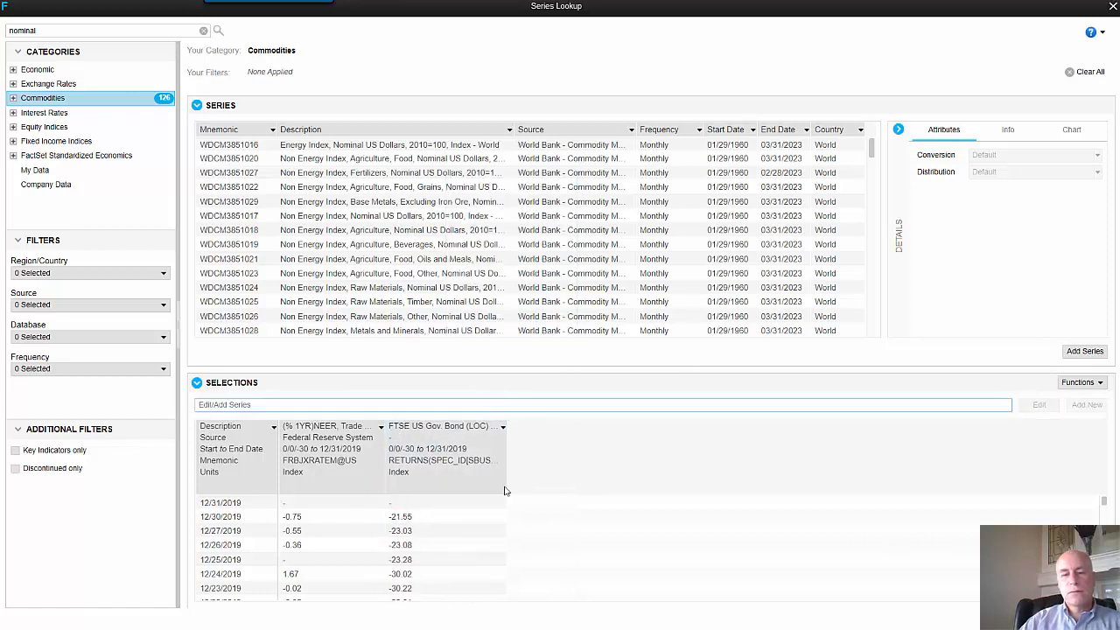
- Examine the dollar series' Advanced Sorting and Advanced Transformations options without applying any of them
left_click(459, 499)
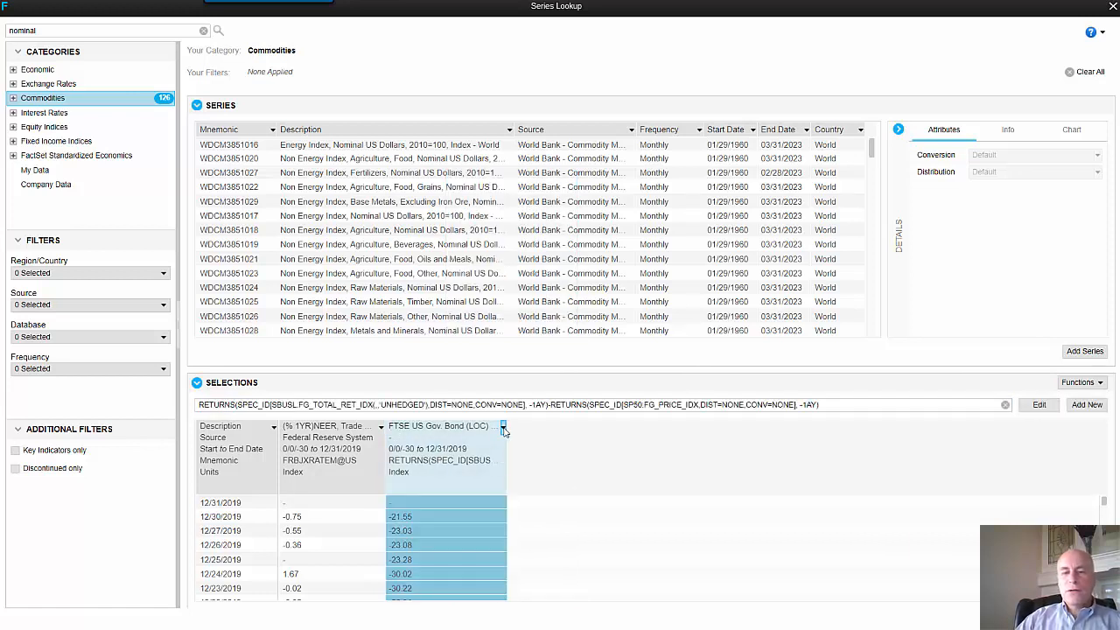
left_click(503, 427)
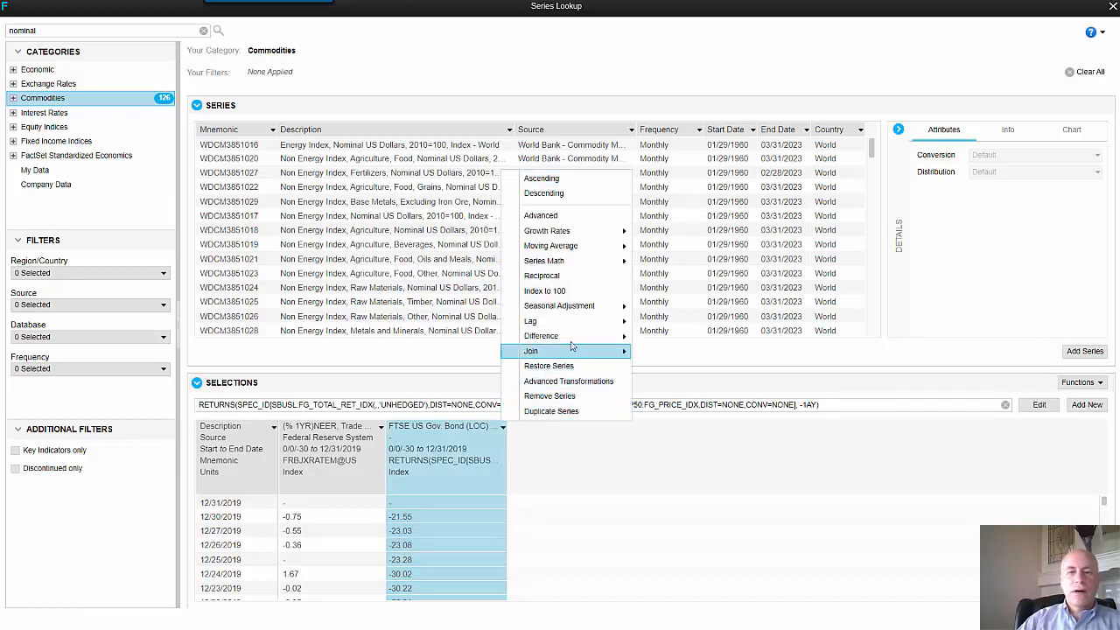
mouse_move(577, 249)
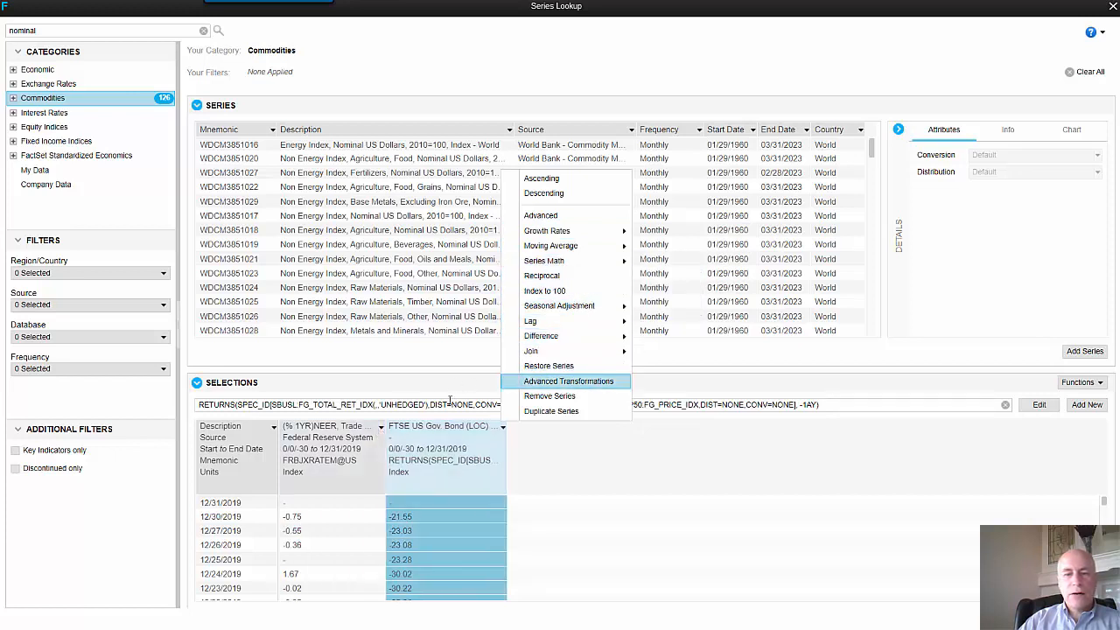
left_click(380, 426)
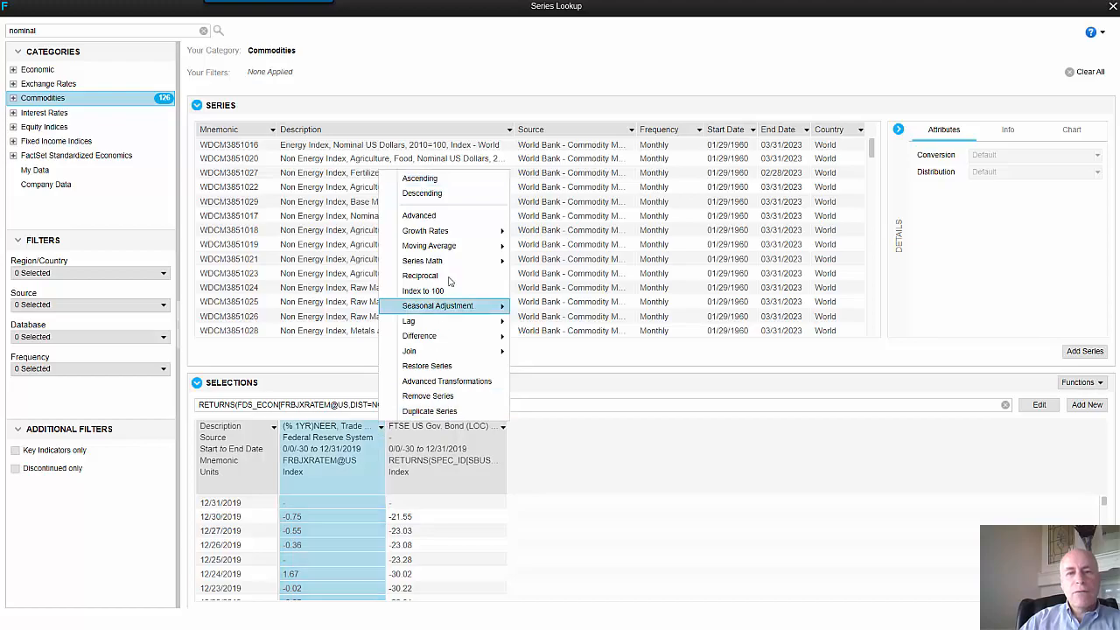
left_click(448, 217)
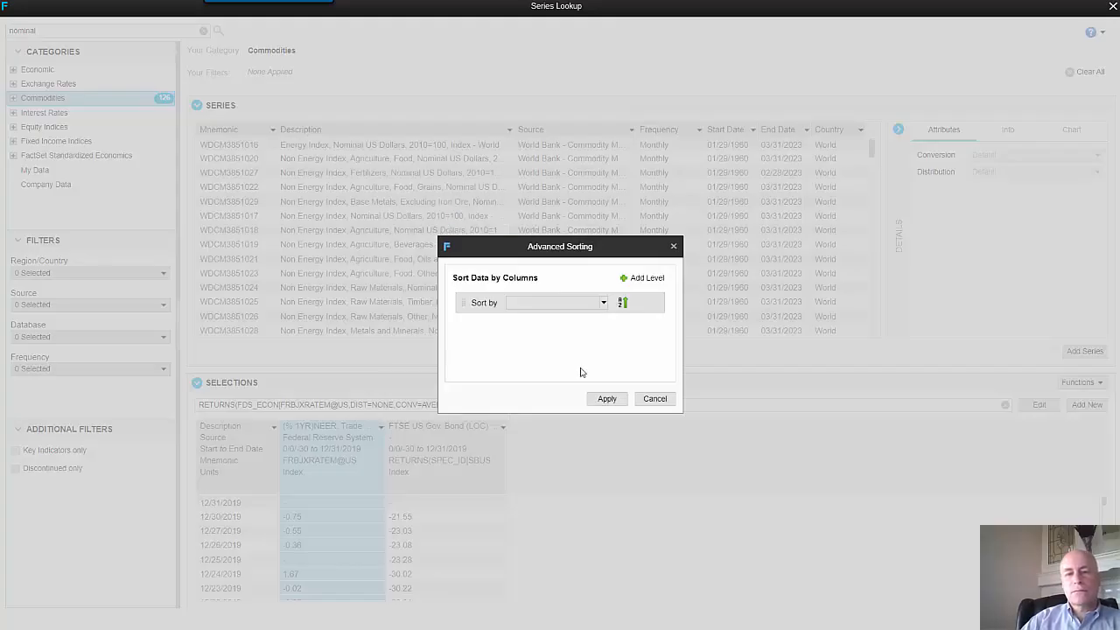
left_click(667, 399)
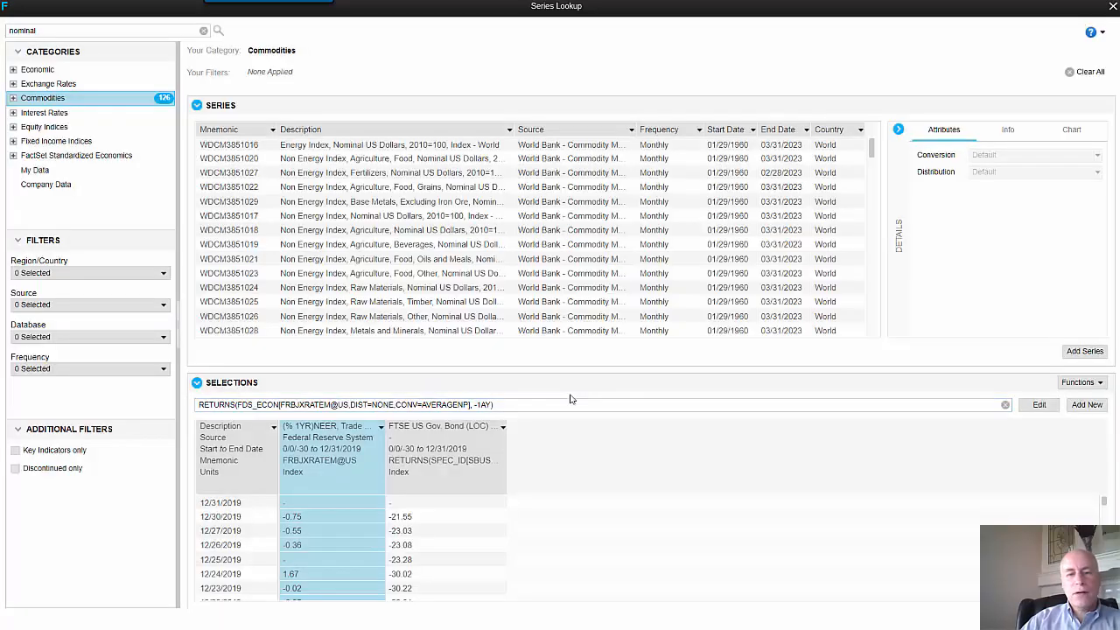
left_click(380, 426)
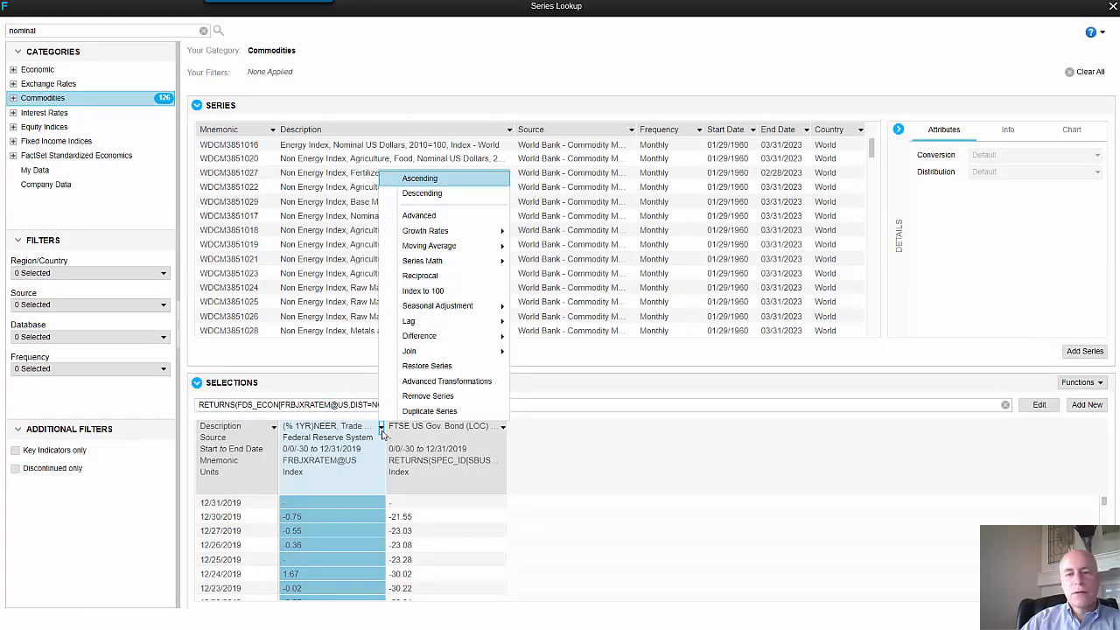
left_click(448, 382)
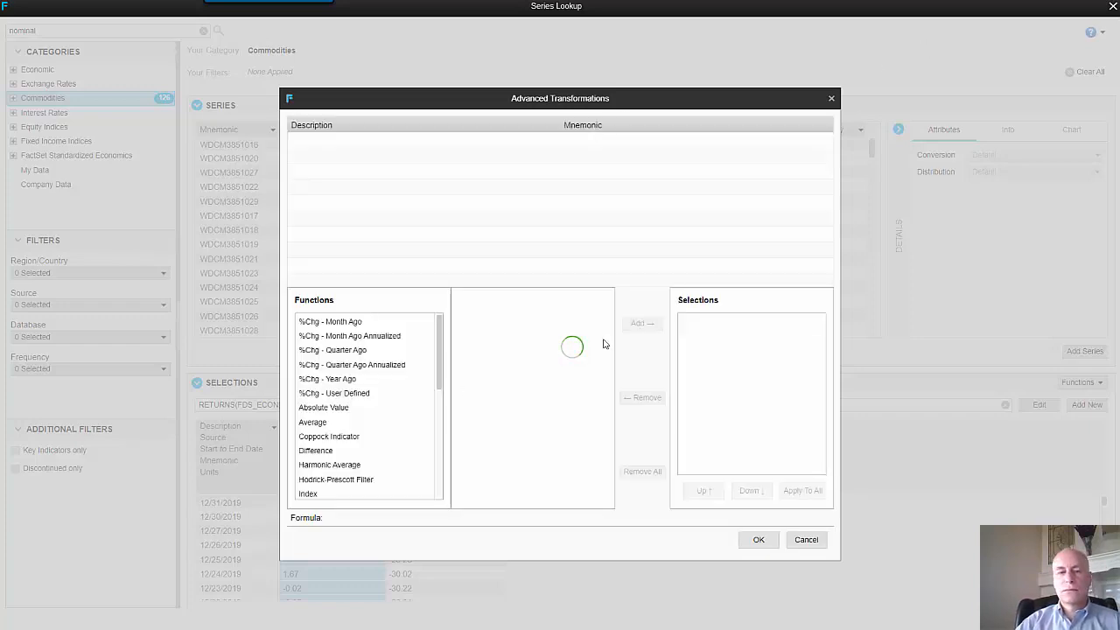
left_click(321, 393)
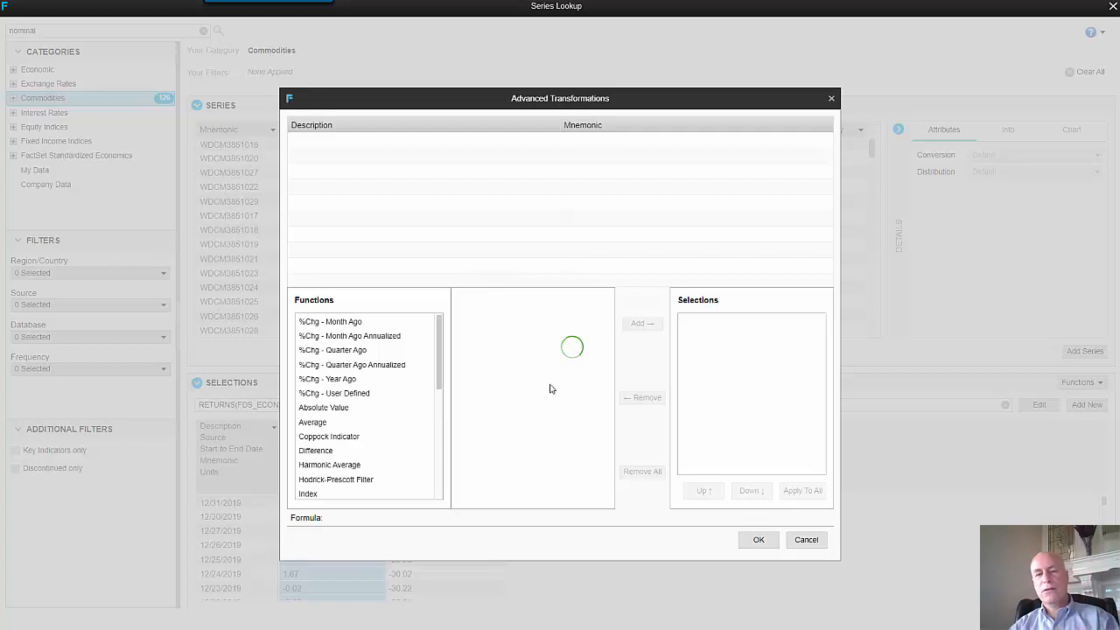
left_click(805, 539)
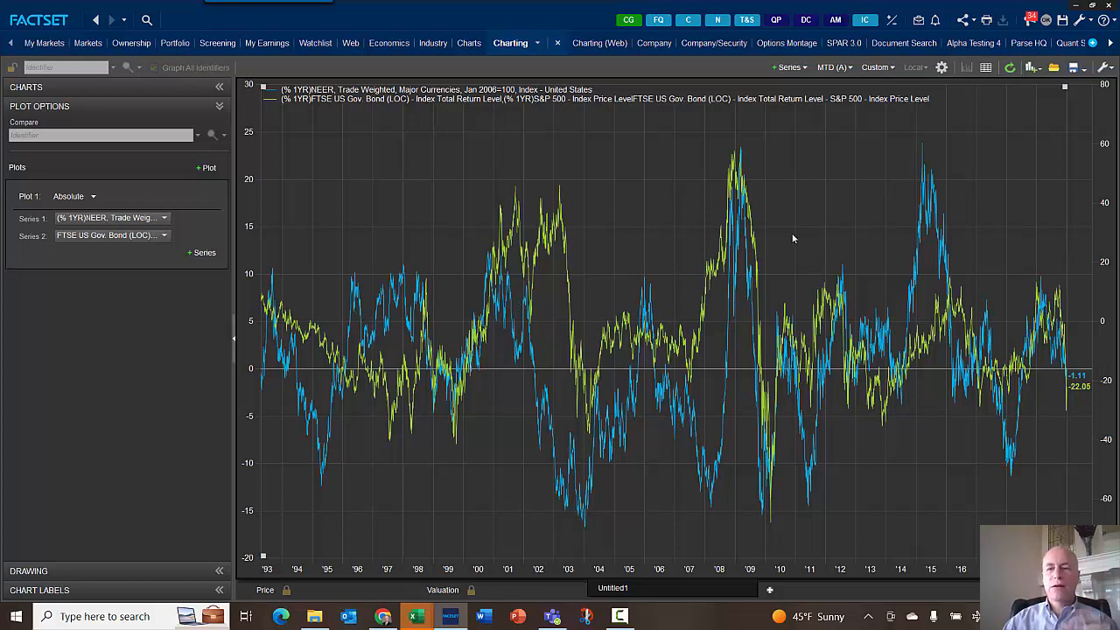
- Move the bond-minus-stock series to the right Y axis of the chart
left_click(1058, 300)
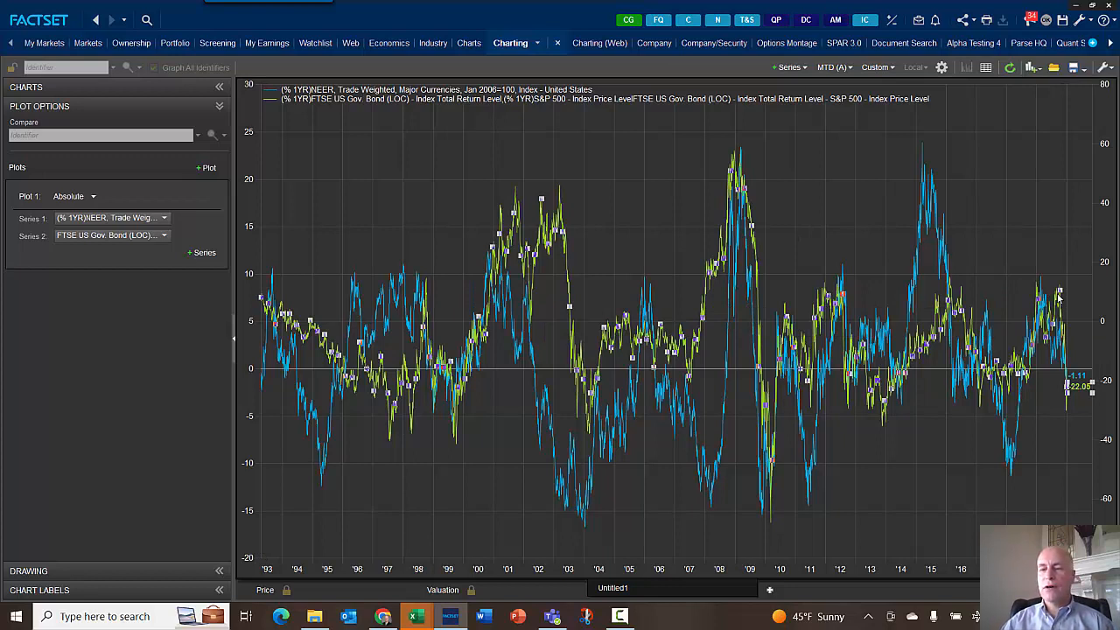
right_click(1056, 294)
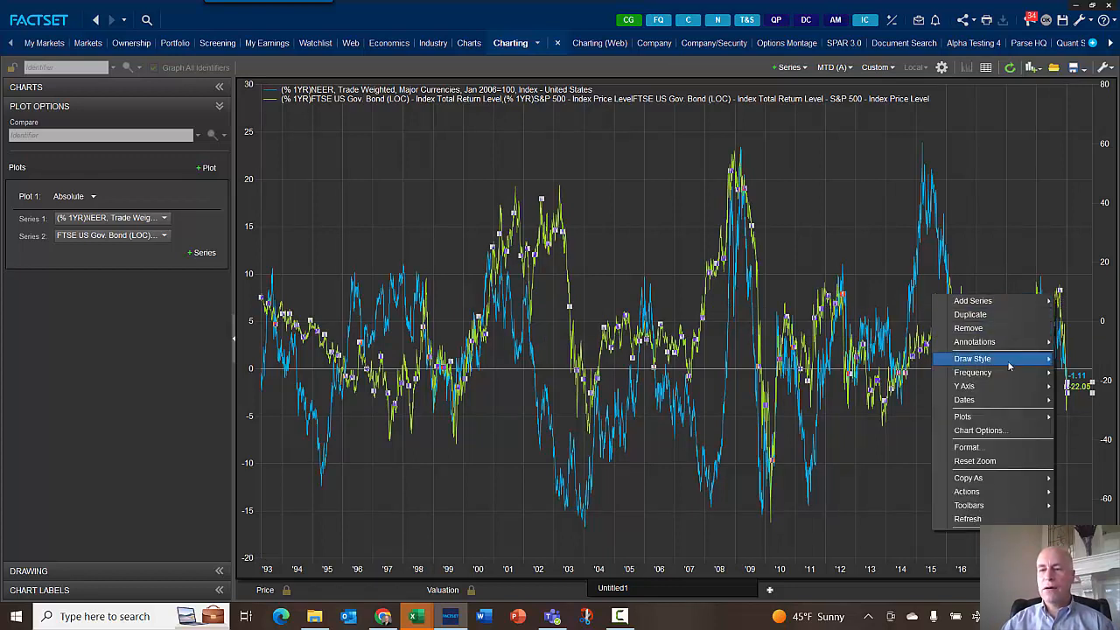
mouse_move(1004, 387)
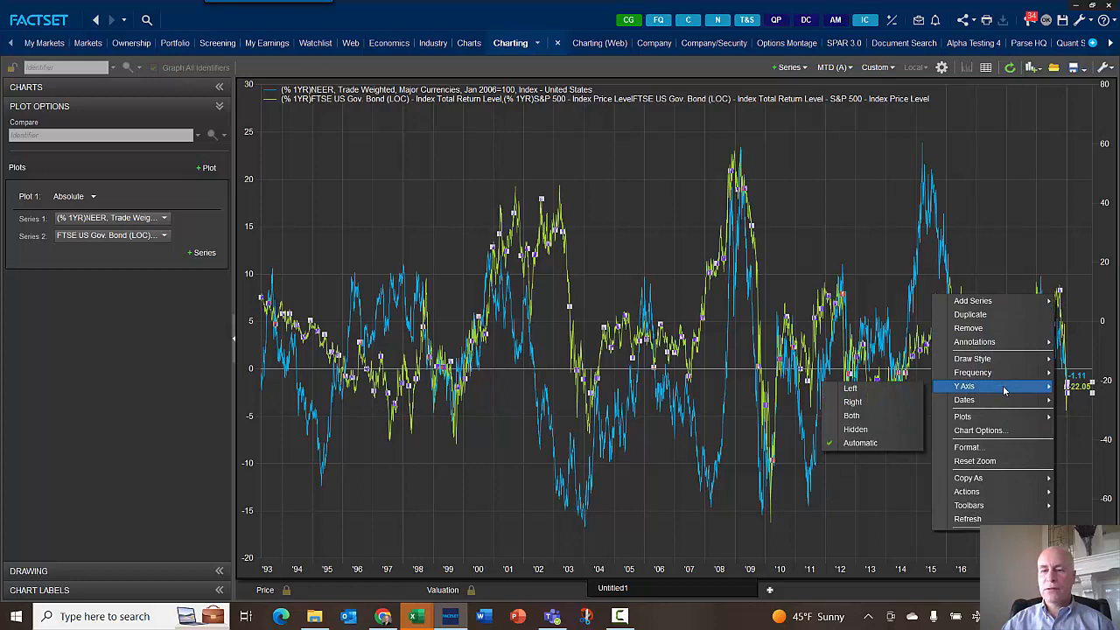
left_click(880, 404)
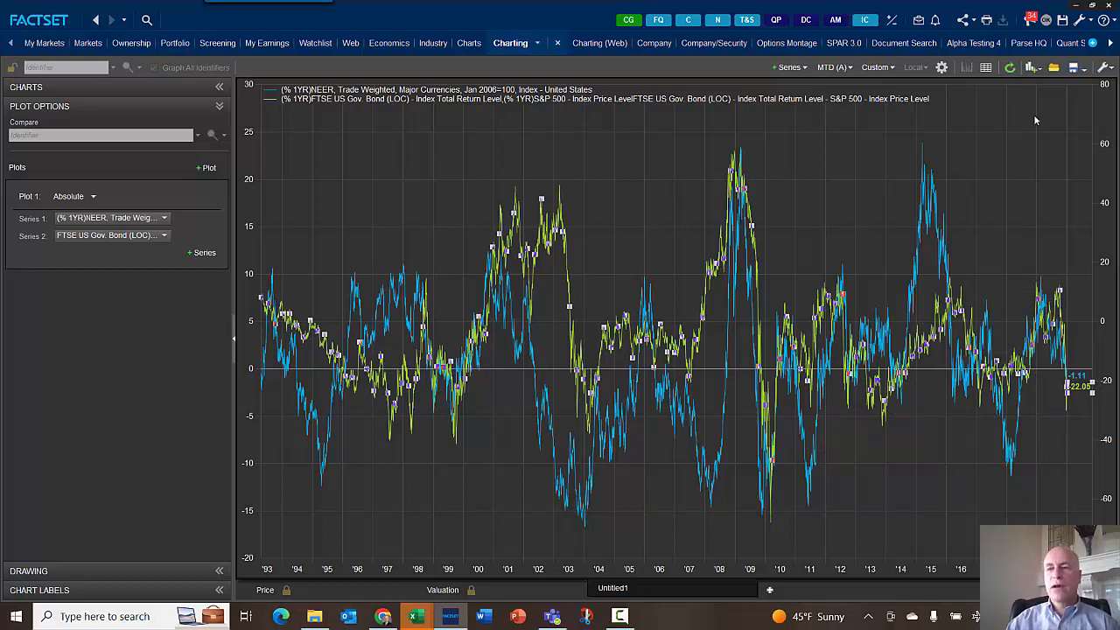
- Clear the chart's plot and add a Price series to Plot 1
left_click(1049, 146)
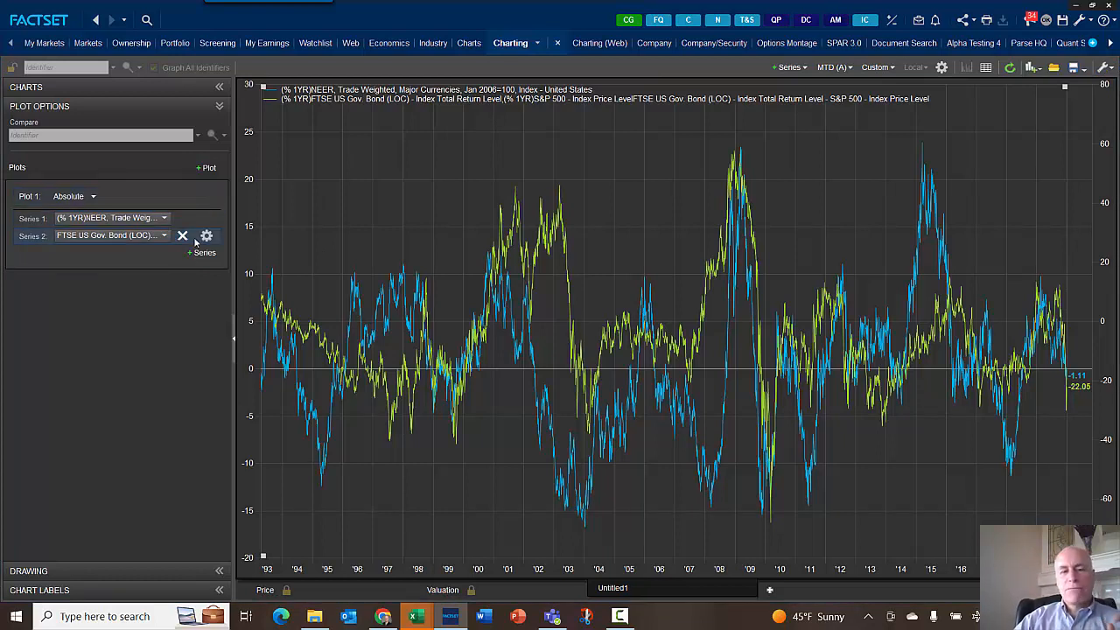
mouse_move(195, 198)
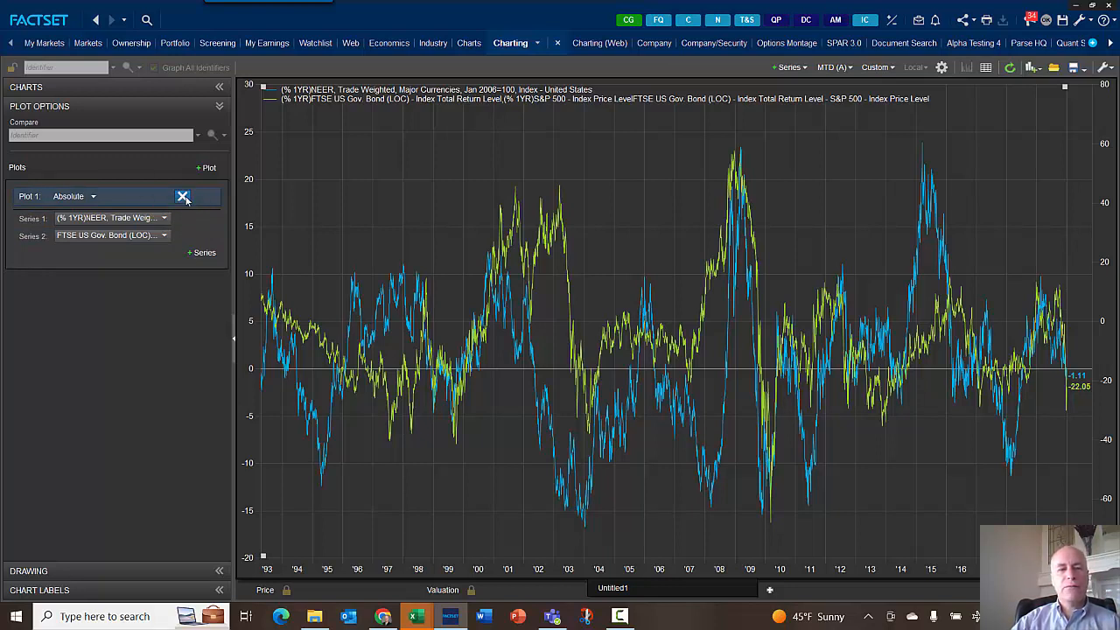
left_click(182, 196)
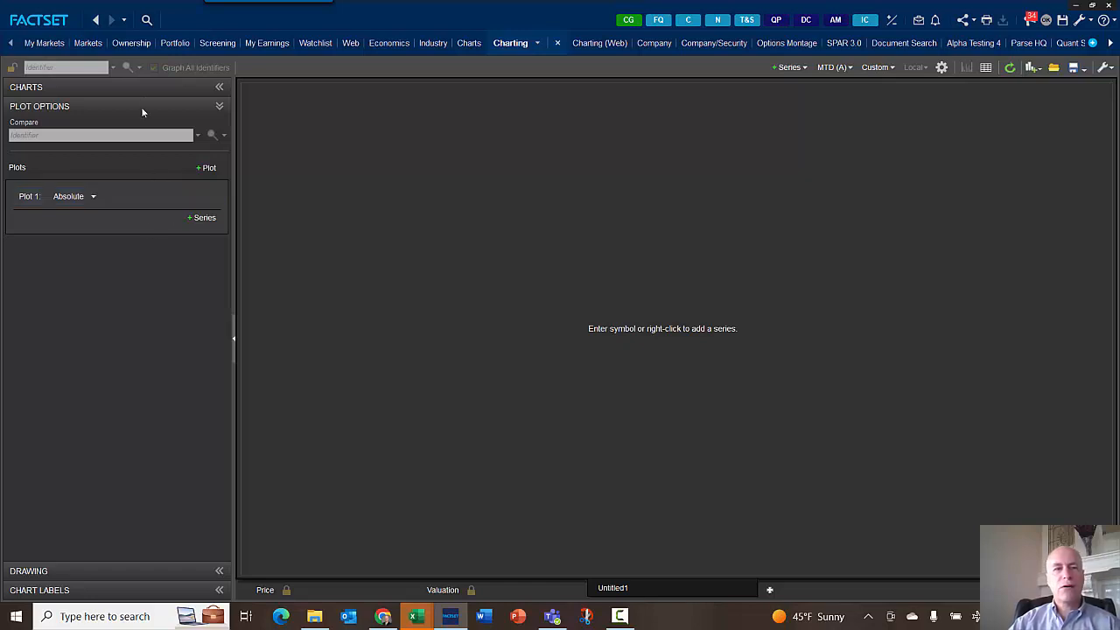
left_click(185, 218)
left_click(52, 271)
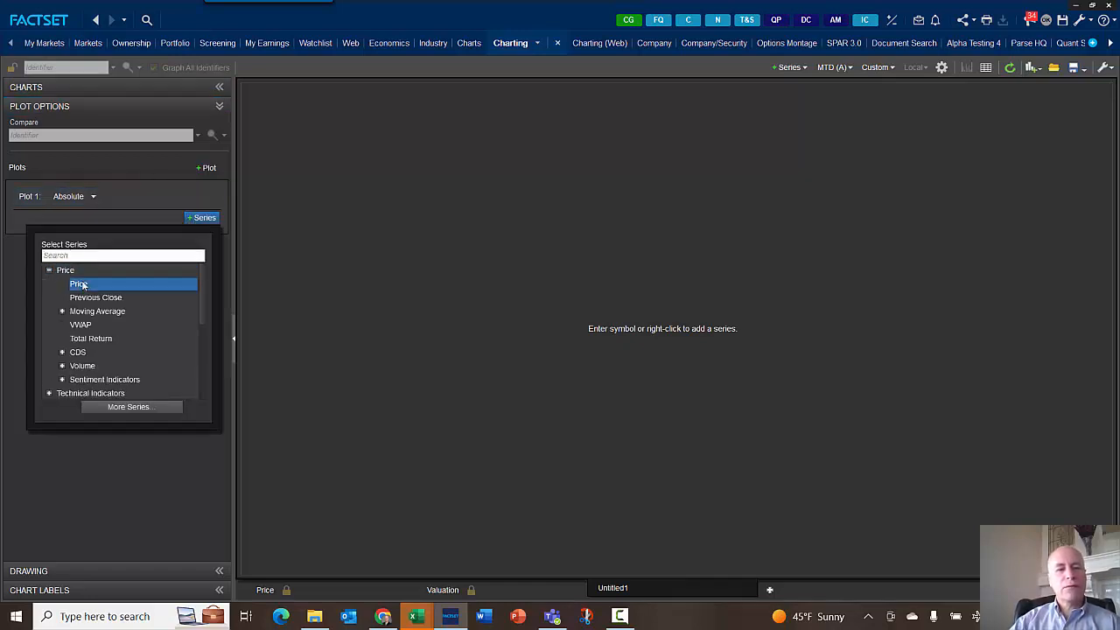
left_click(79, 283)
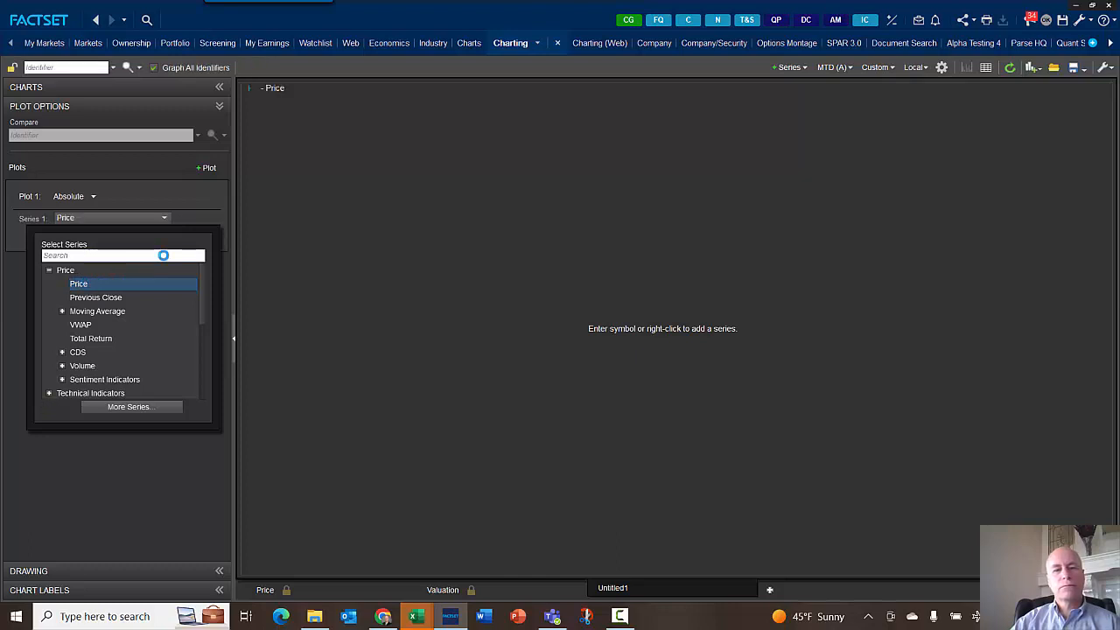
- Chart the S&P 500 / Consumer Discretionary - SEC index (SP285-SPX) as the main identifier
left_click(178, 193)
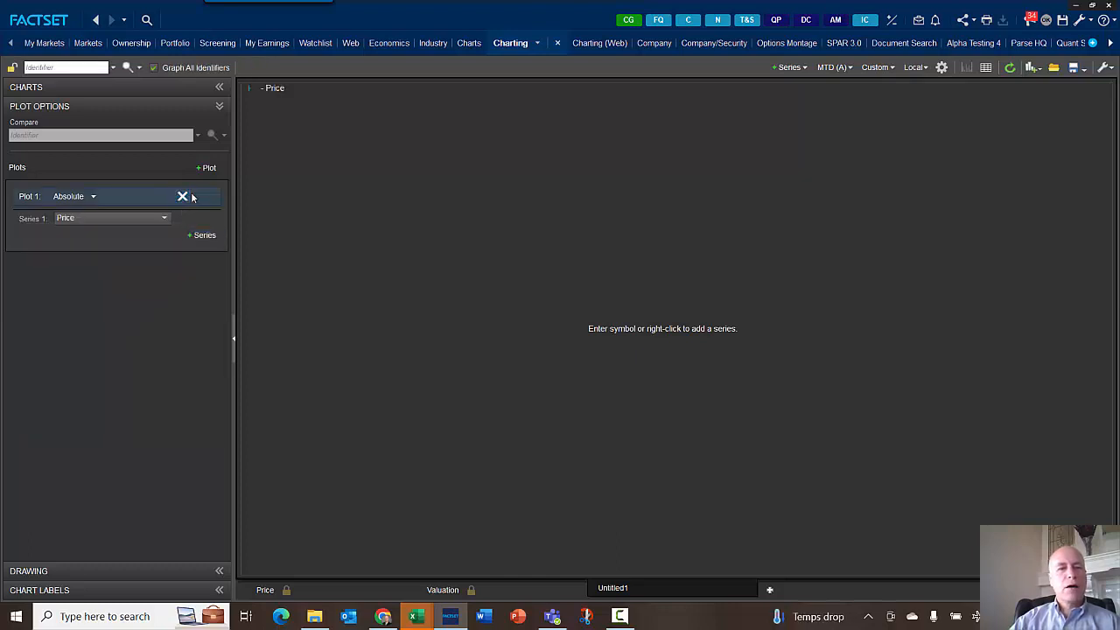
left_click(58, 66)
type("SH")
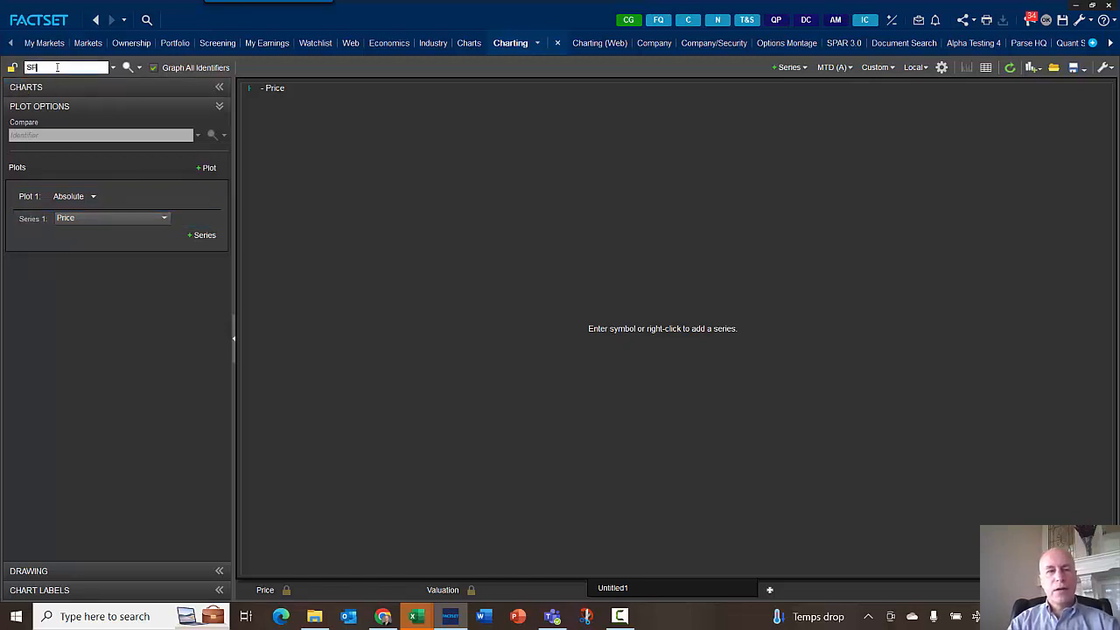
key("BackSpace")
key("BackSpace")
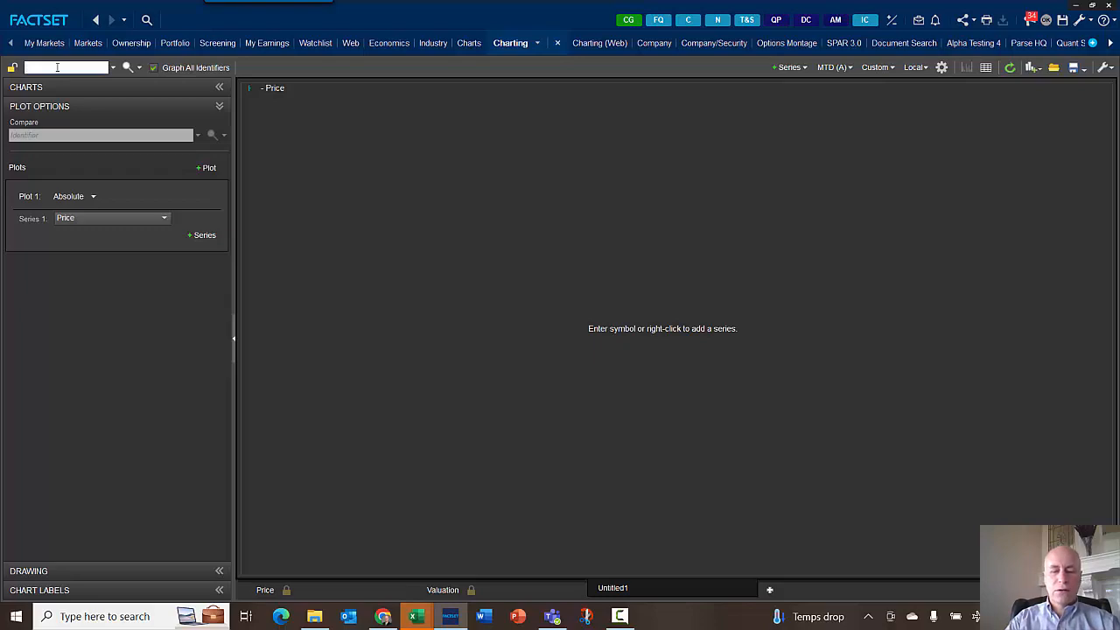
type("S&P 500")
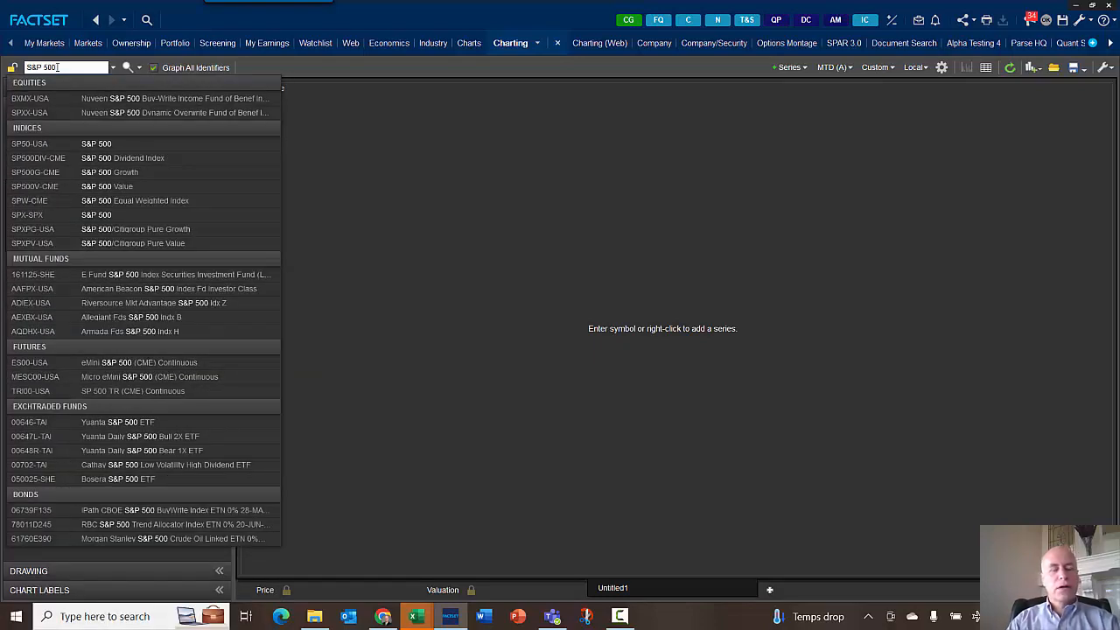
type(" CONSUM")
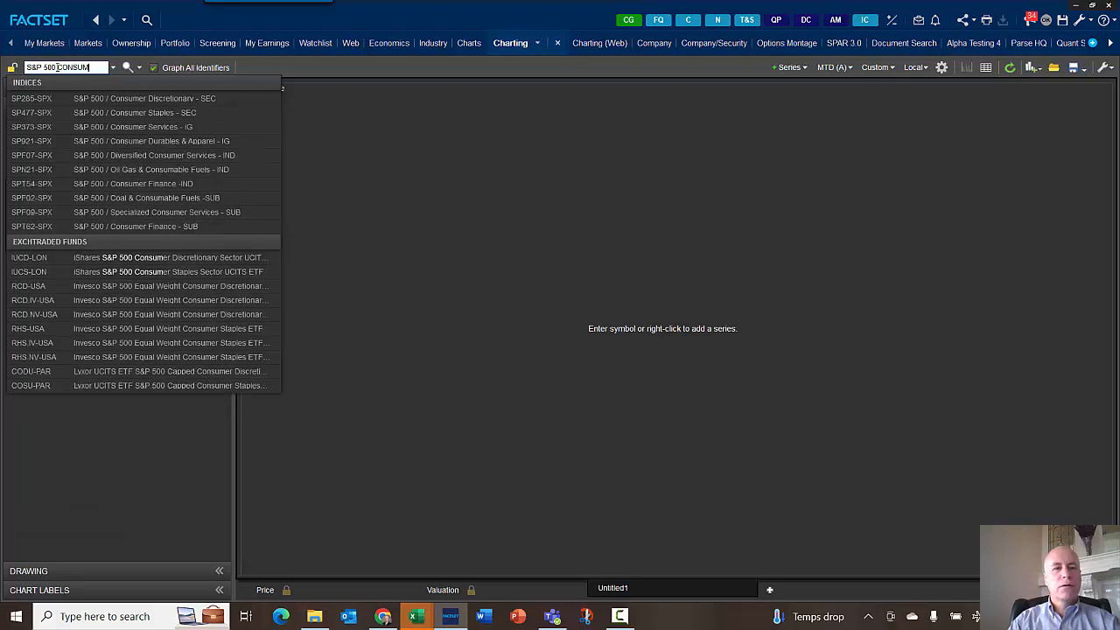
type("ER")
left_click(155, 99)
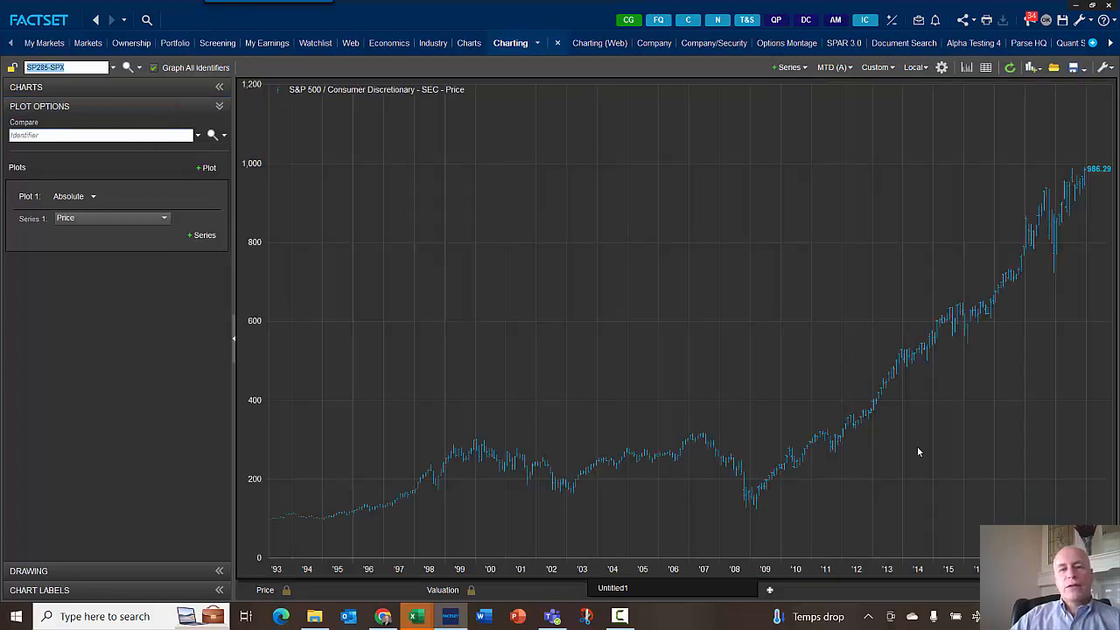
- Add the S&P 500 / Consumer Staples - SEC index (SP477-SPX) as a comparison series
left_click(54, 137)
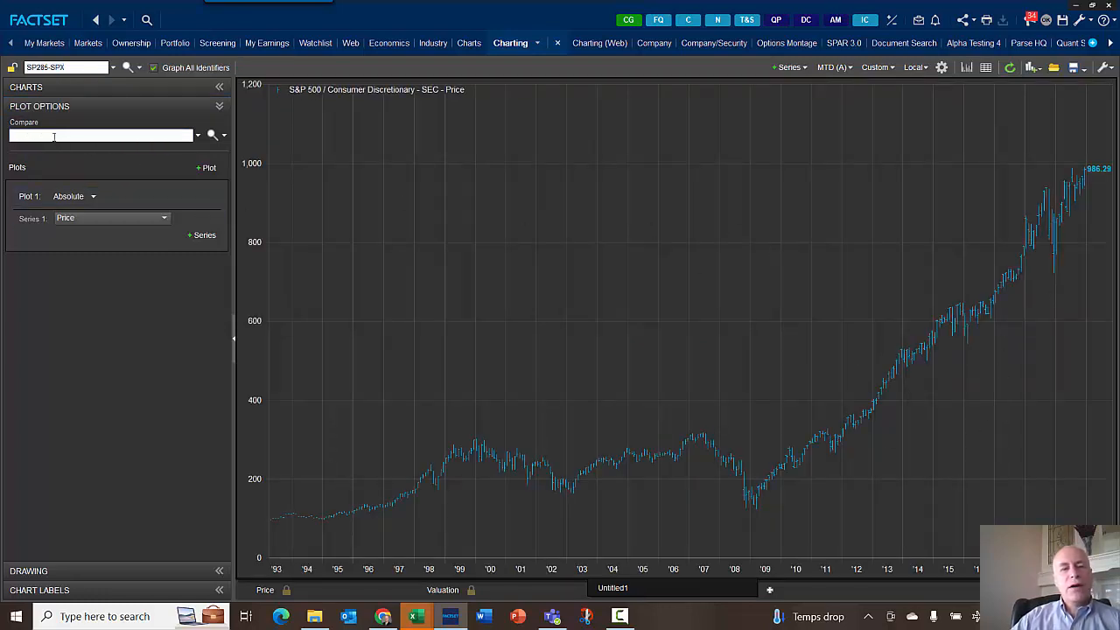
type("S")
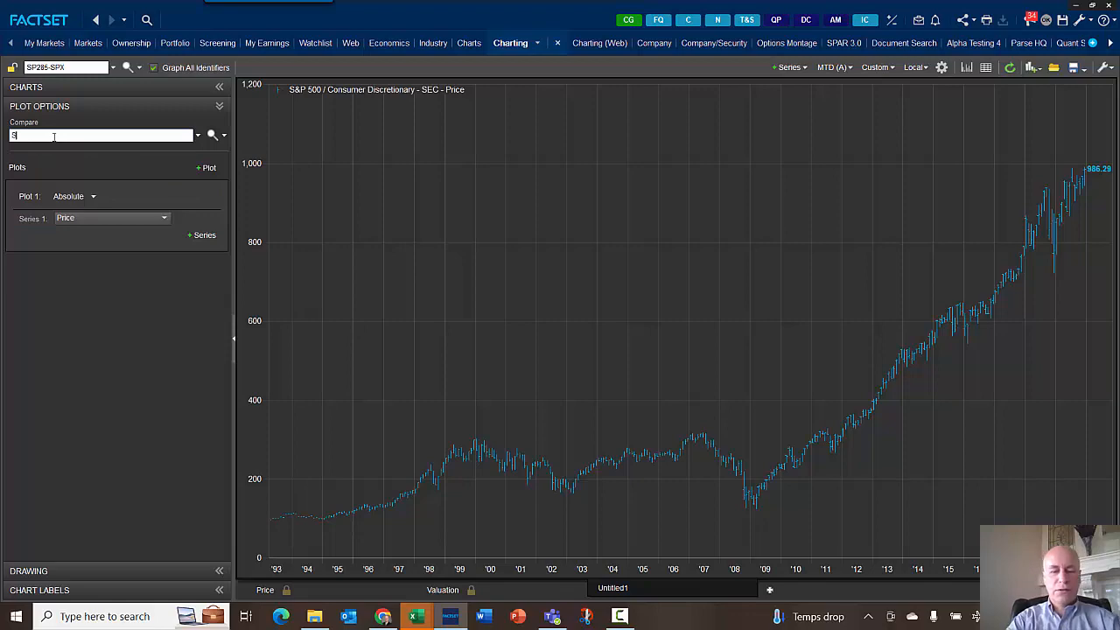
type("&P 500")
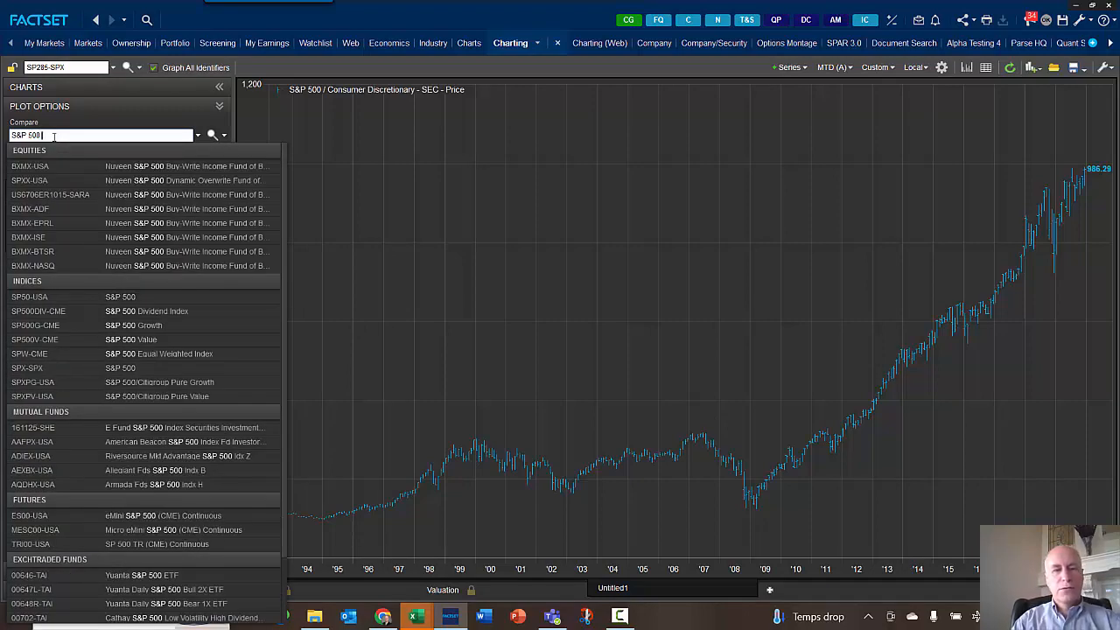
type(" CONSUMER")
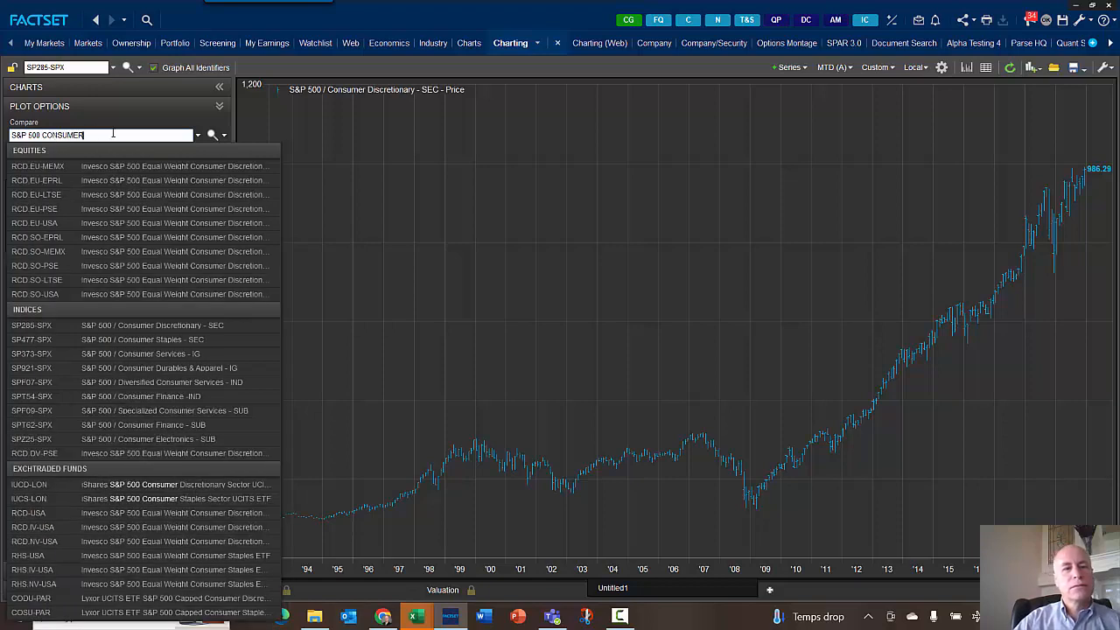
left_click(178, 338)
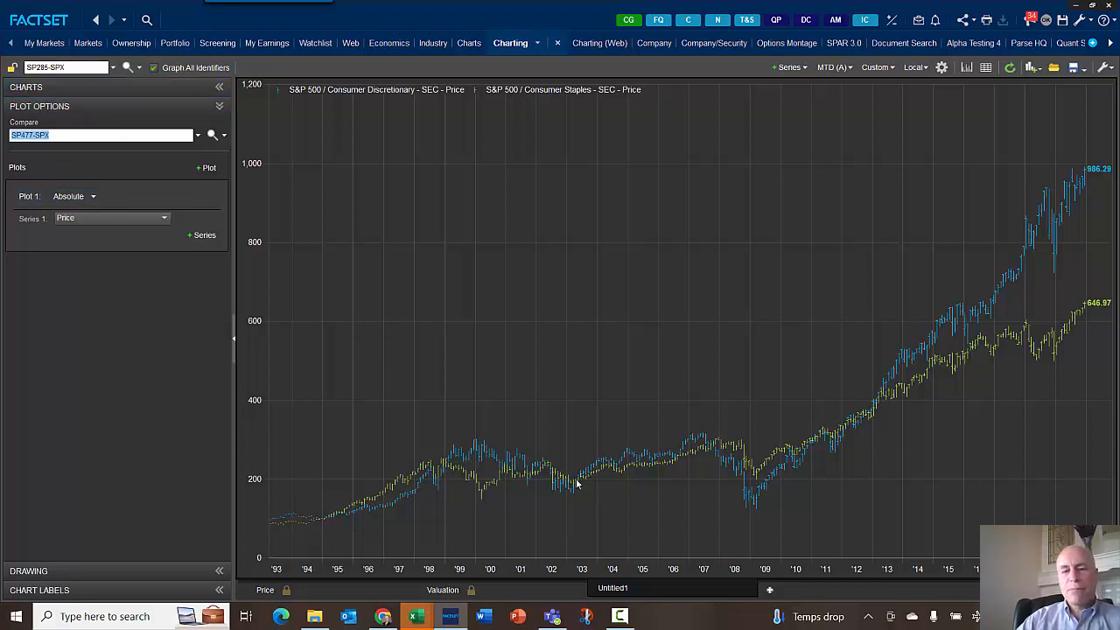
- Switch the chart's series draw style from bars to lines
left_click(1076, 203)
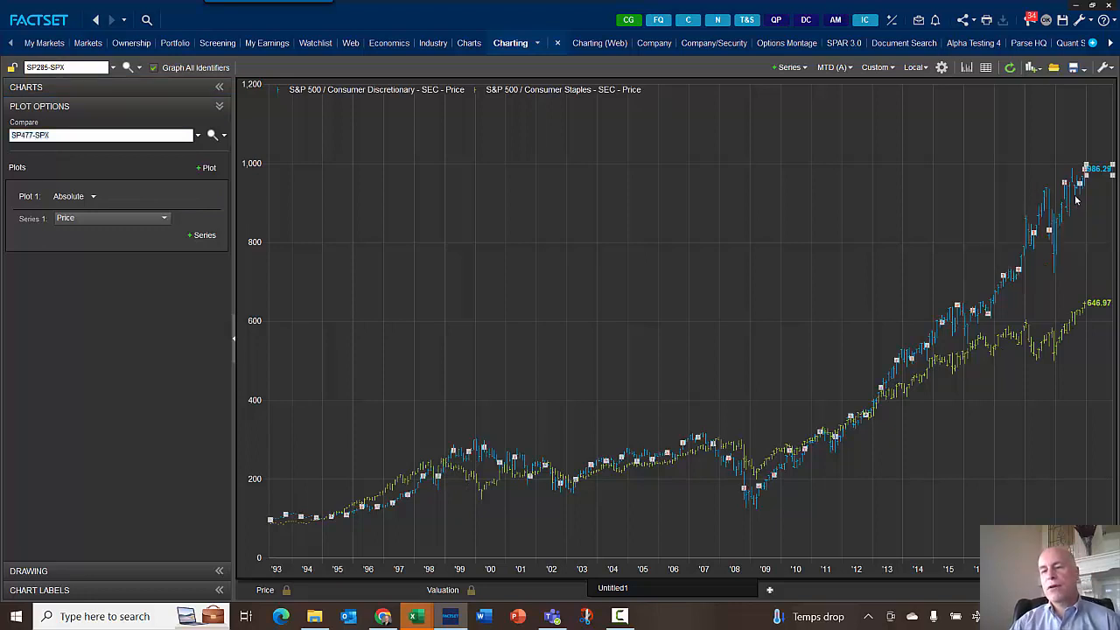
right_click(1076, 201)
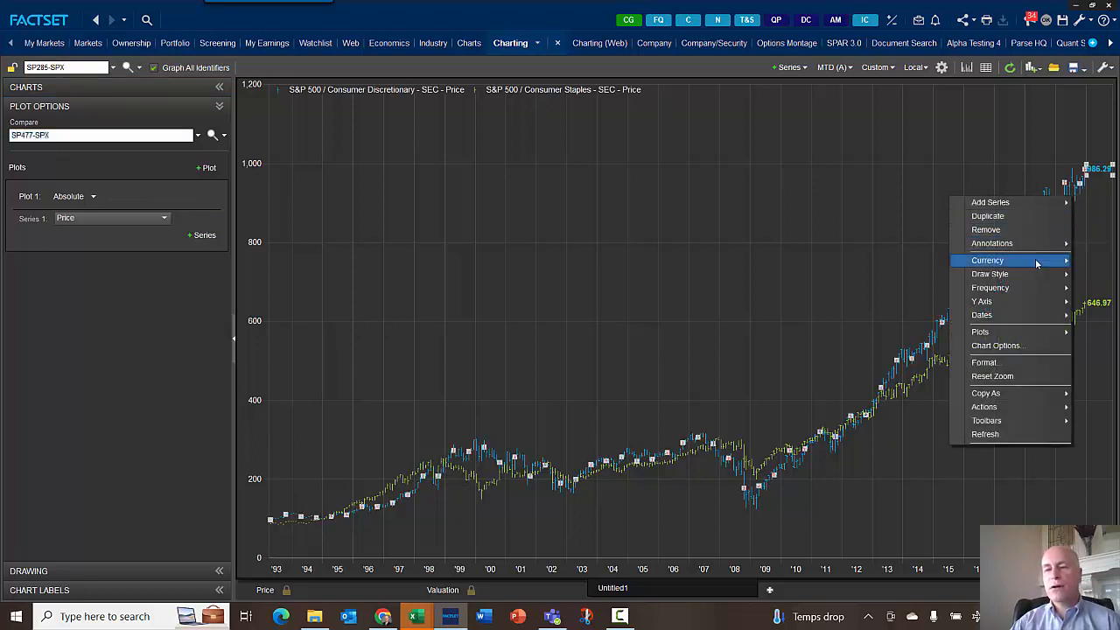
mouse_move(1030, 264)
left_click(904, 277)
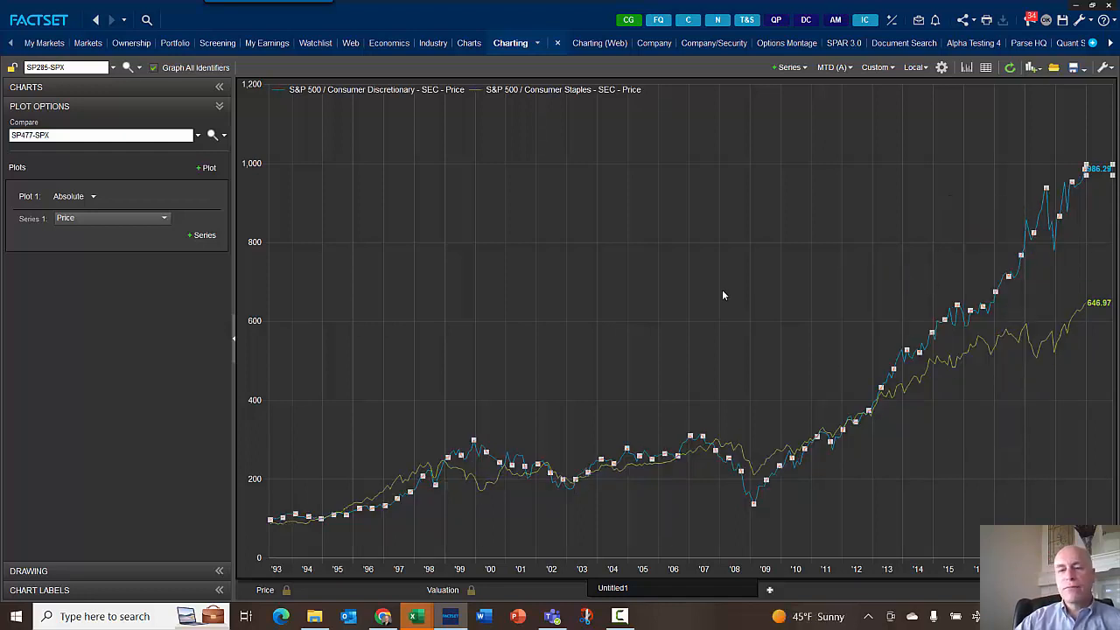
left_click(693, 303)
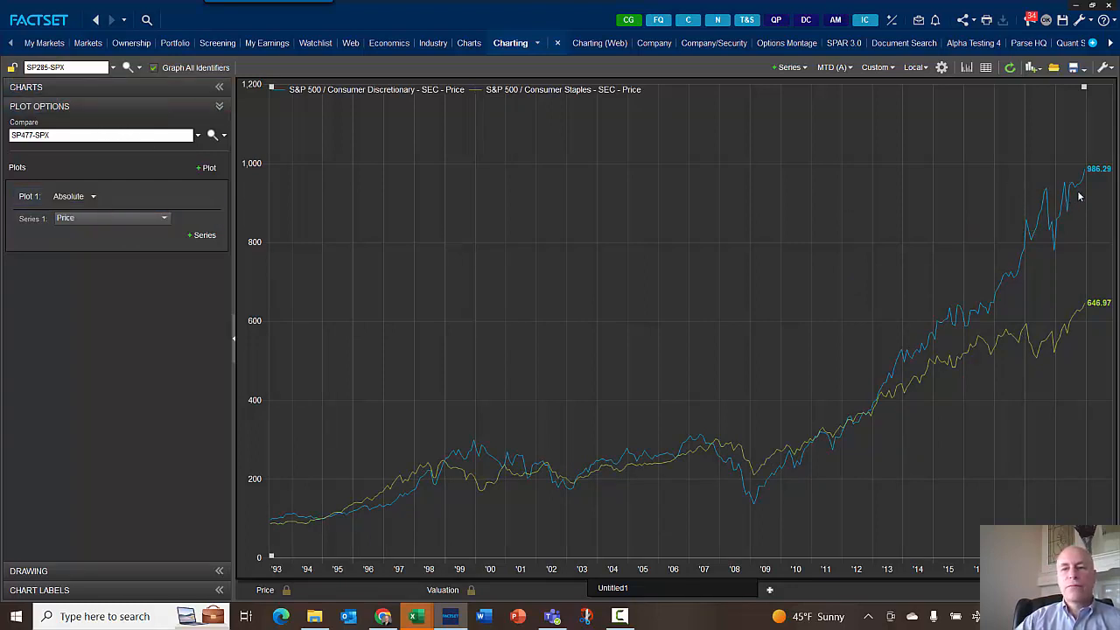
- Set Plot 1 to show both sectors relative to the S&P 500 (SP50-SPX)
mouse_move(1095, 309)
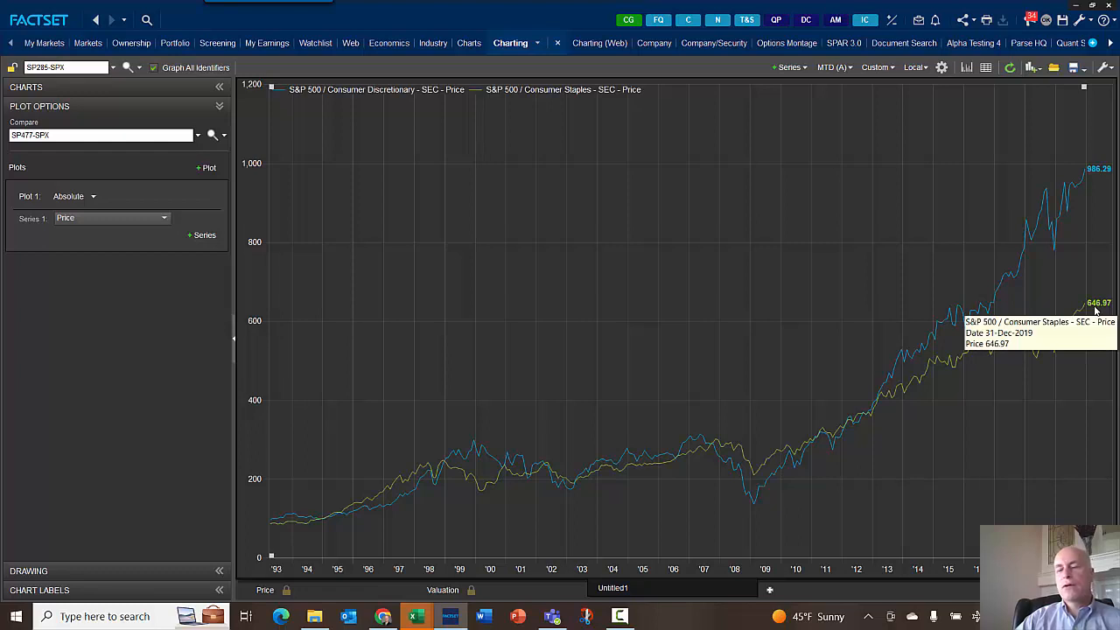
left_click(93, 199)
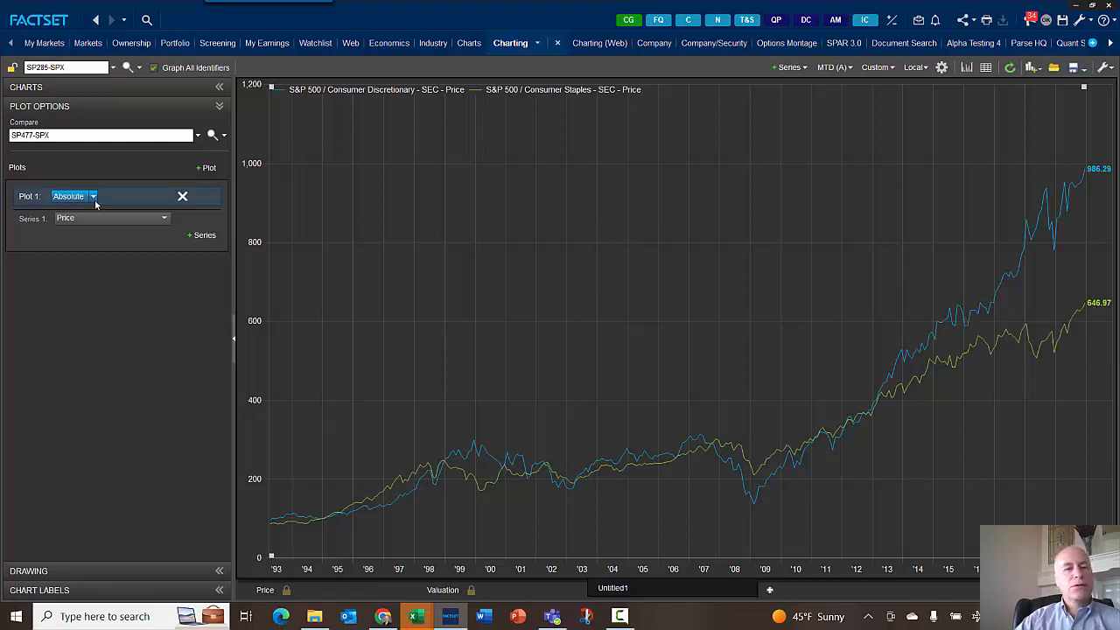
left_click(74, 242)
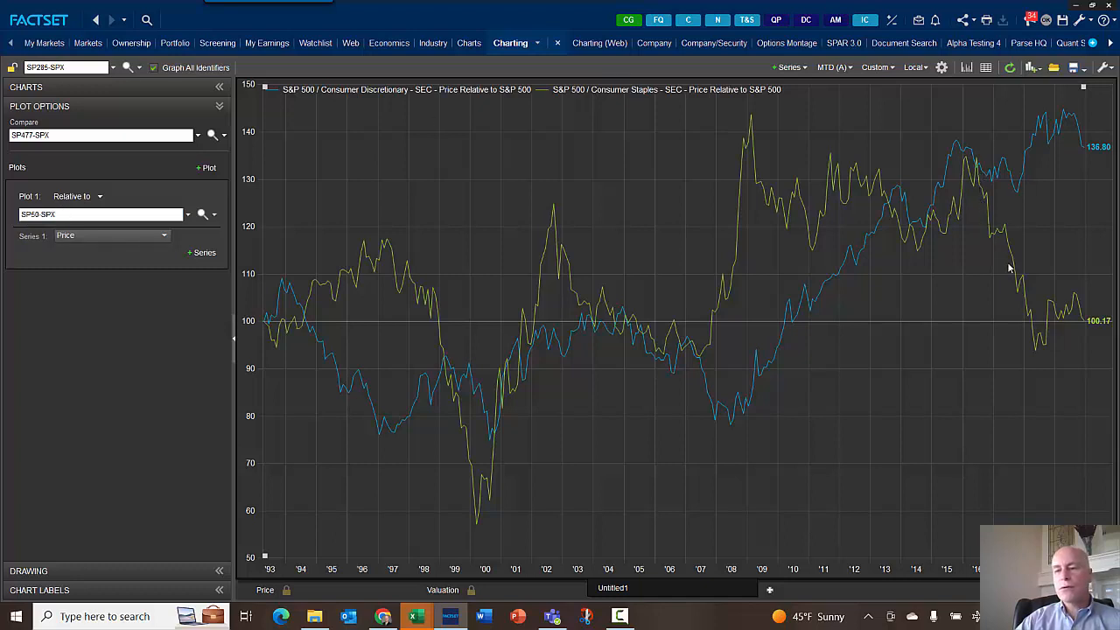
mouse_move(1042, 341)
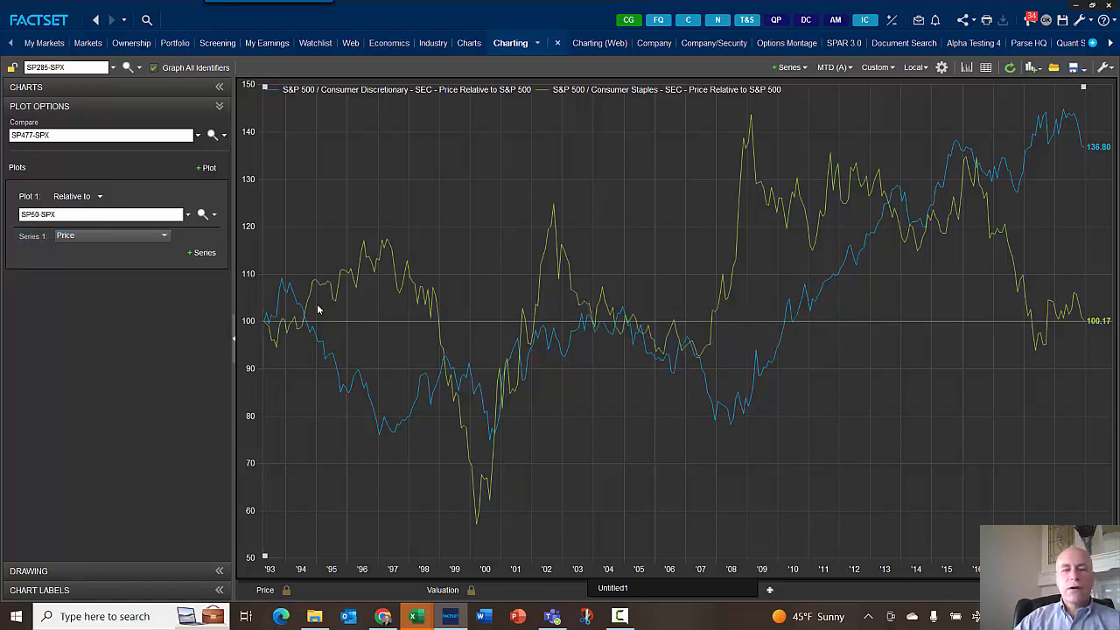
mouse_move(382, 245)
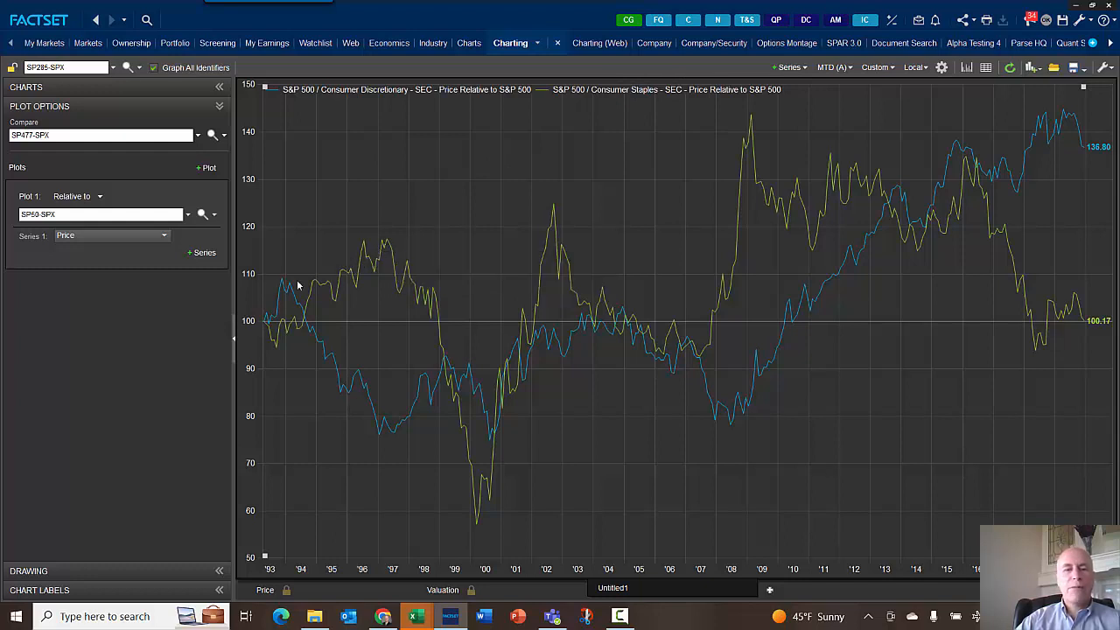
mouse_move(304, 324)
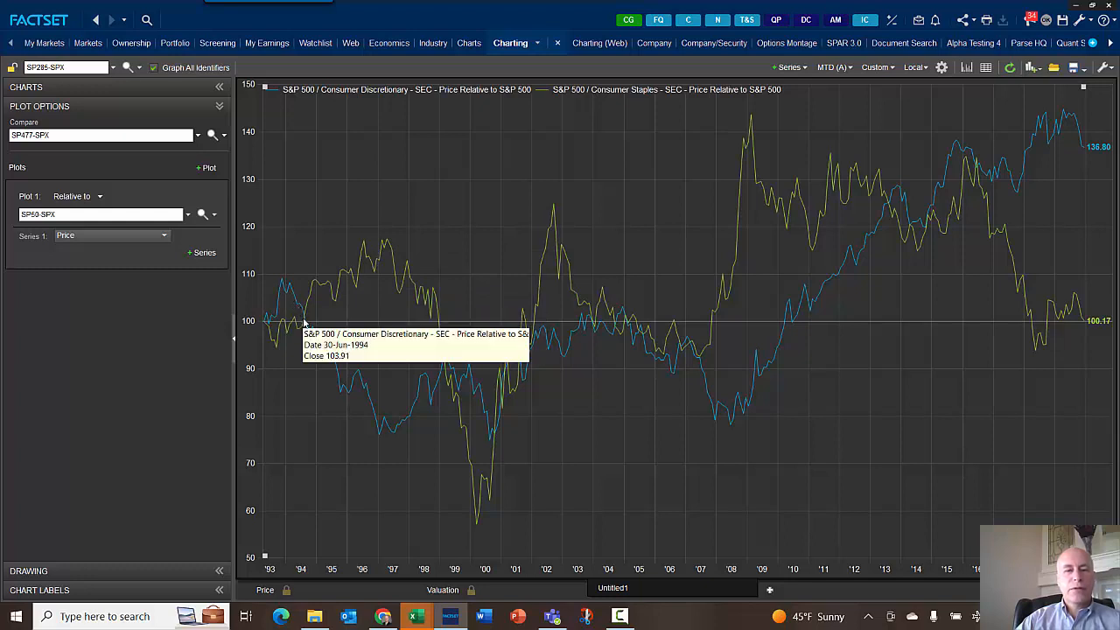
mouse_move(399, 428)
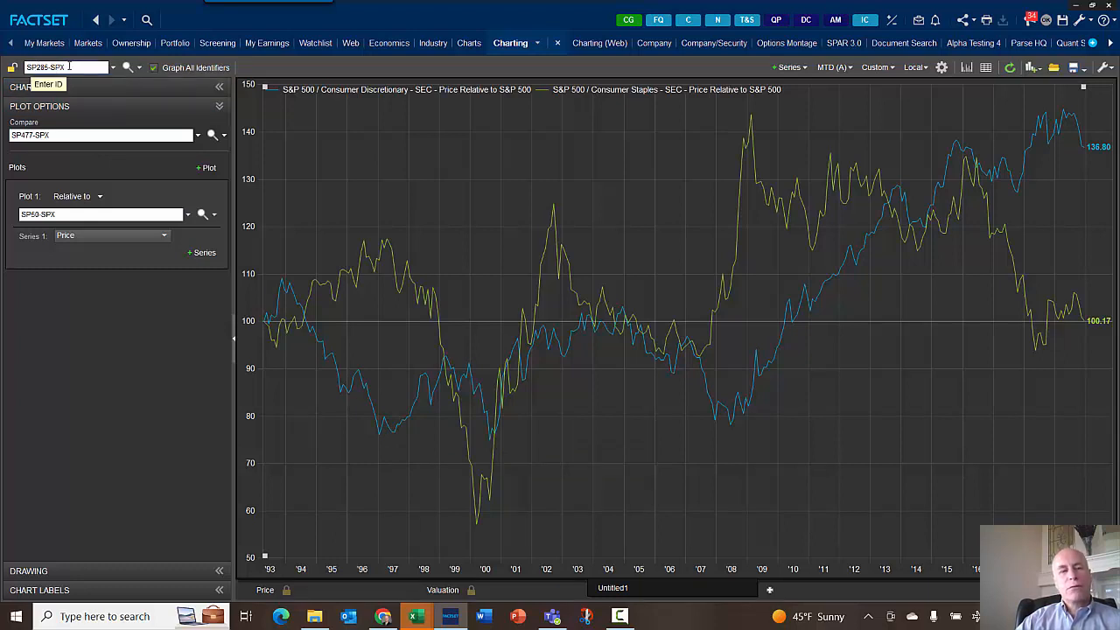
- Make Plot 1 relative to SP477-SPX instead and clear all comparison series
left_click_drag(49, 135, 5, 140)
key("ctrl+c")
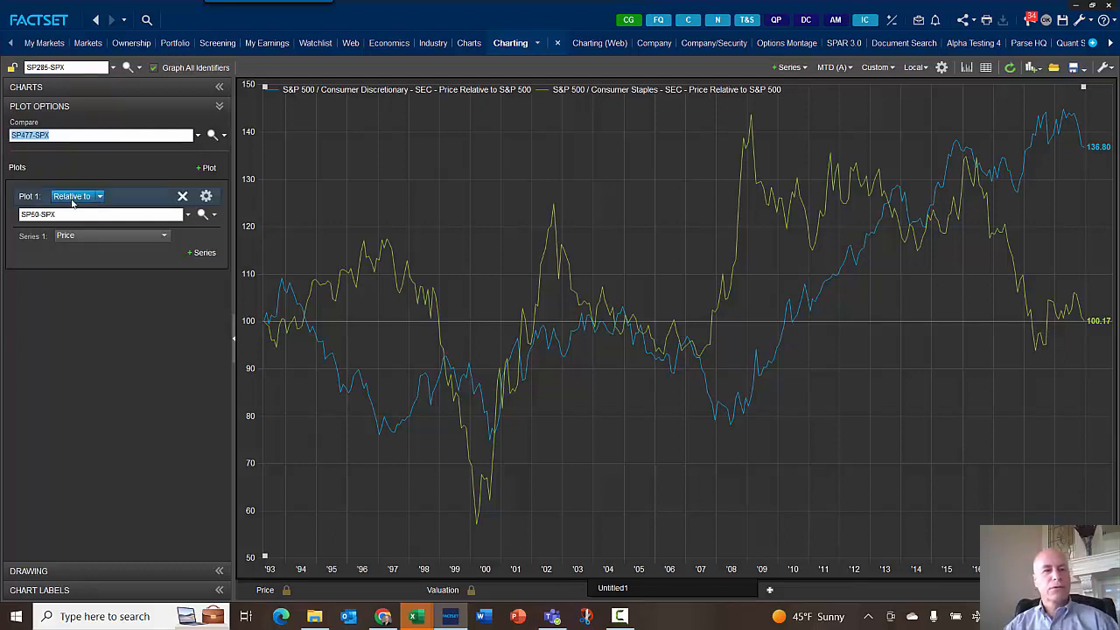
left_click_drag(56, 214, 15, 214)
key("ctrl+v")
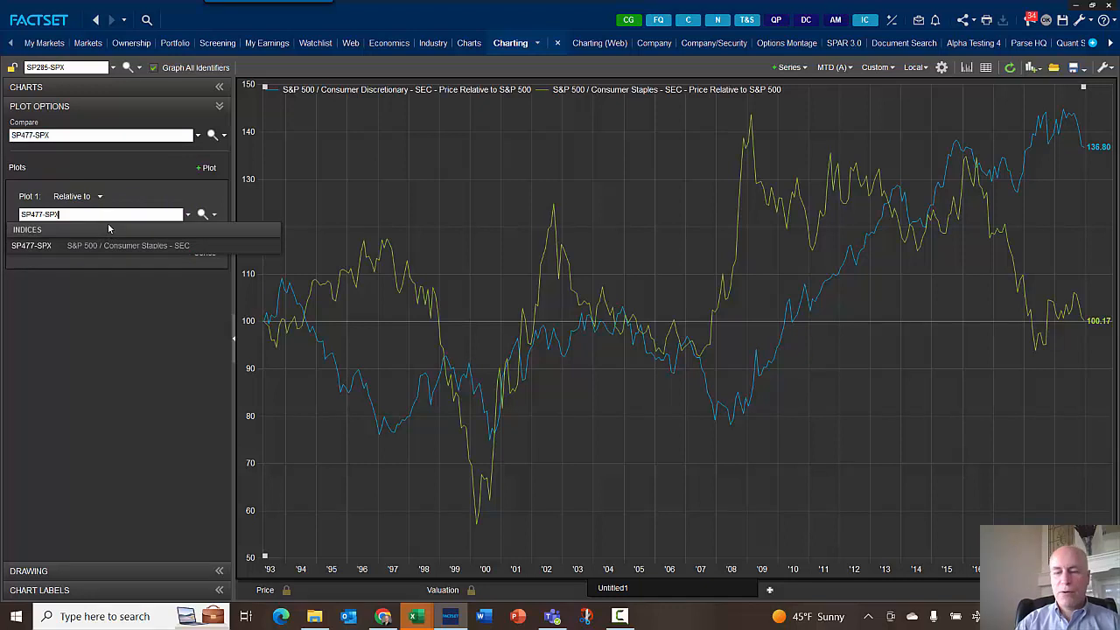
key("Return")
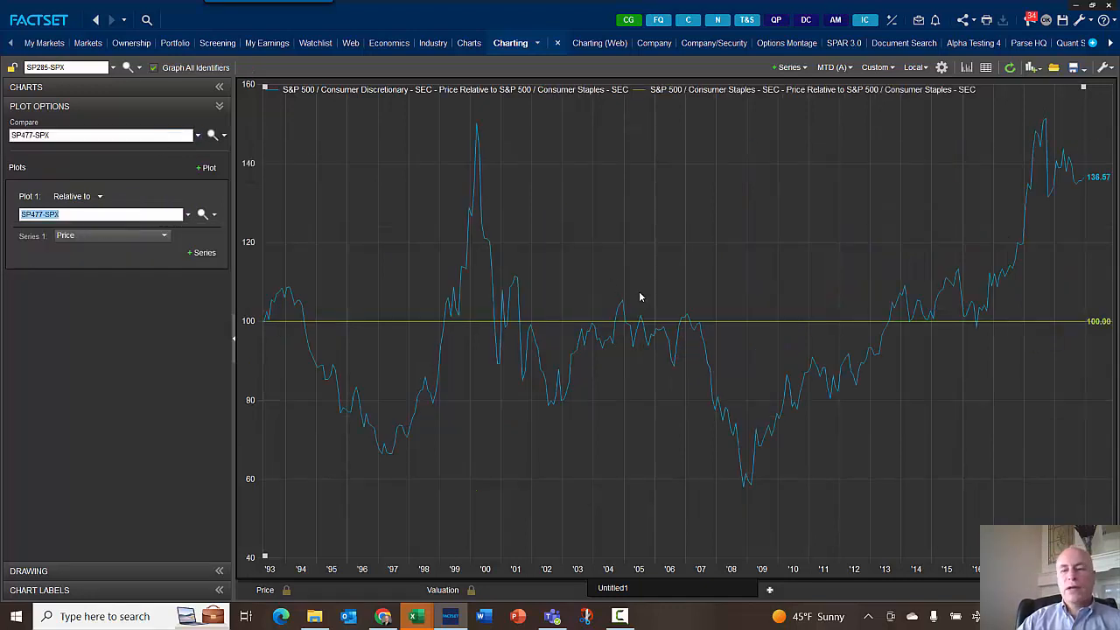
left_click(198, 135)
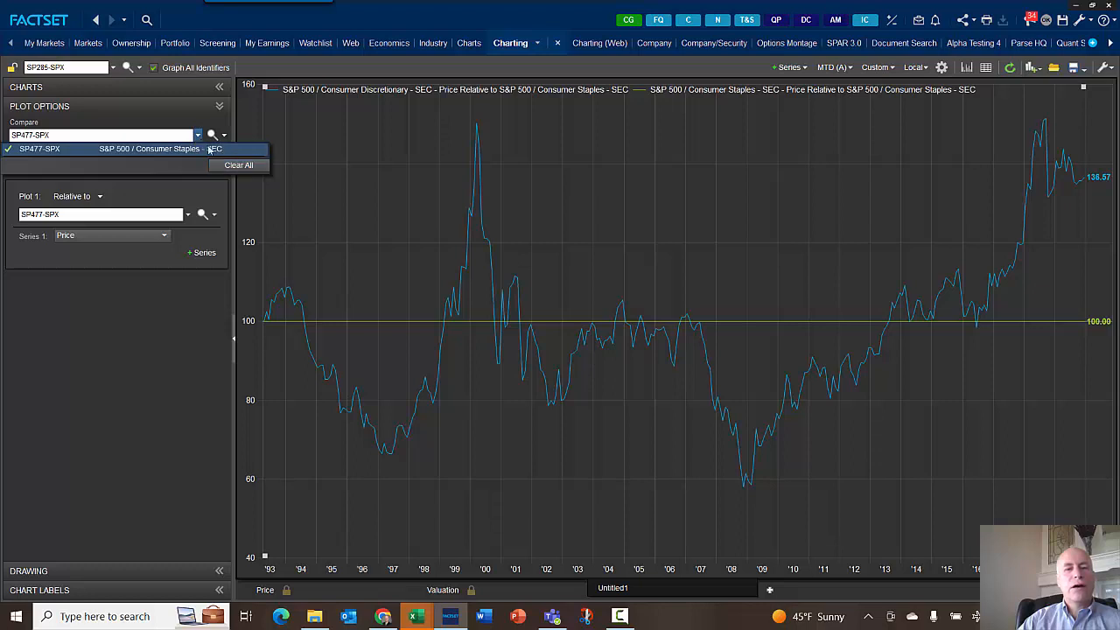
left_click(230, 167)
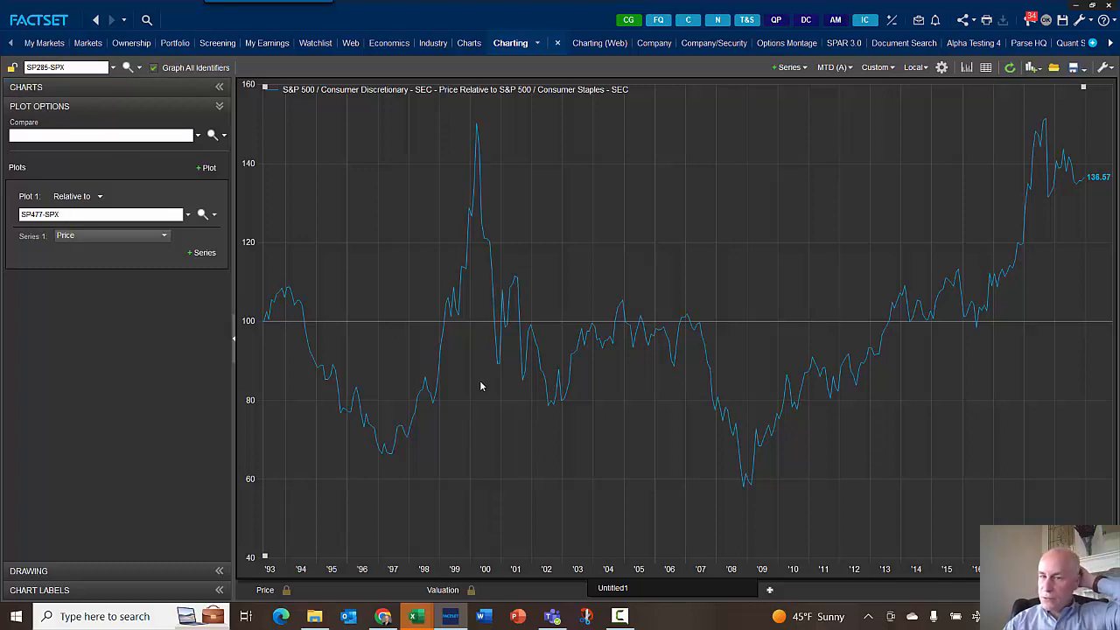
- Open the series lookup for Plot 1 and search for inflation within the Economic category
mouse_move(1048, 152)
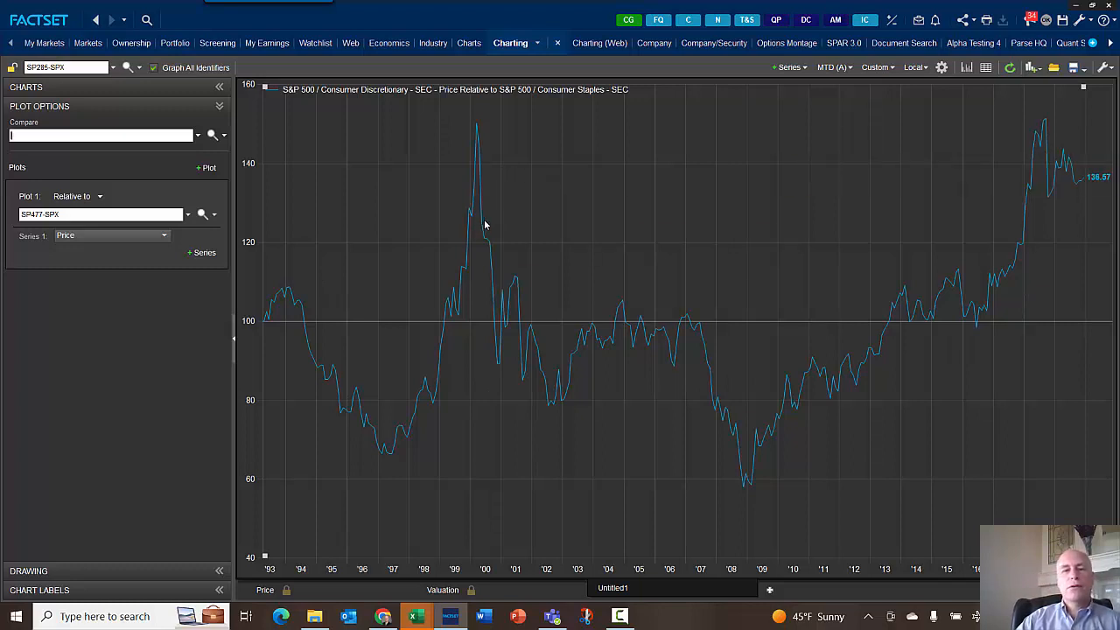
left_click(187, 255)
left_click(137, 442)
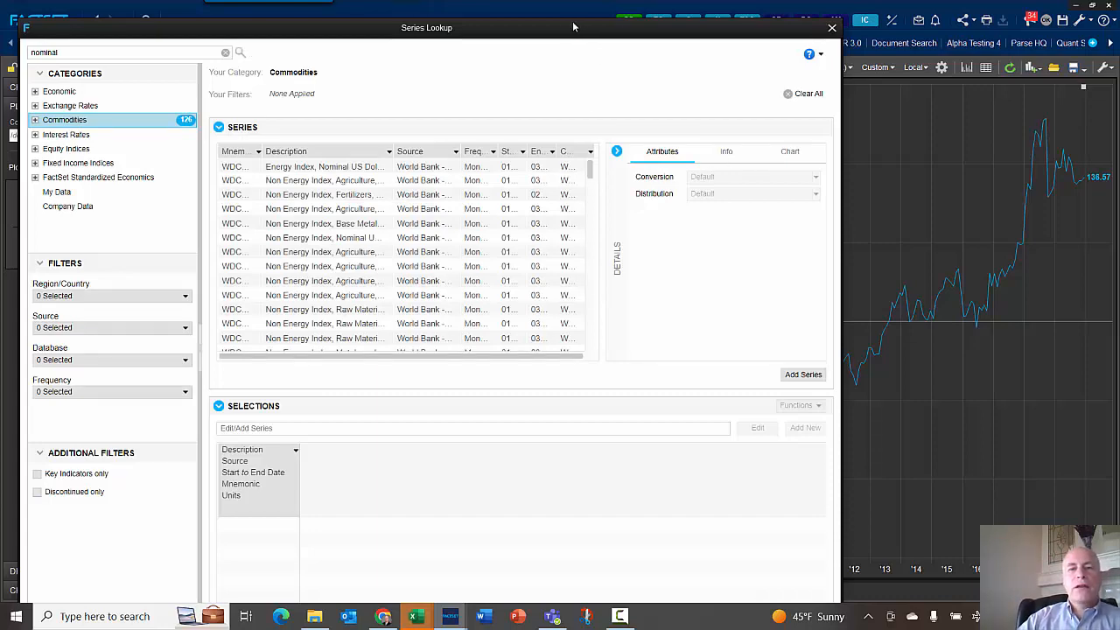
left_click_drag(573, 27, 554, 5)
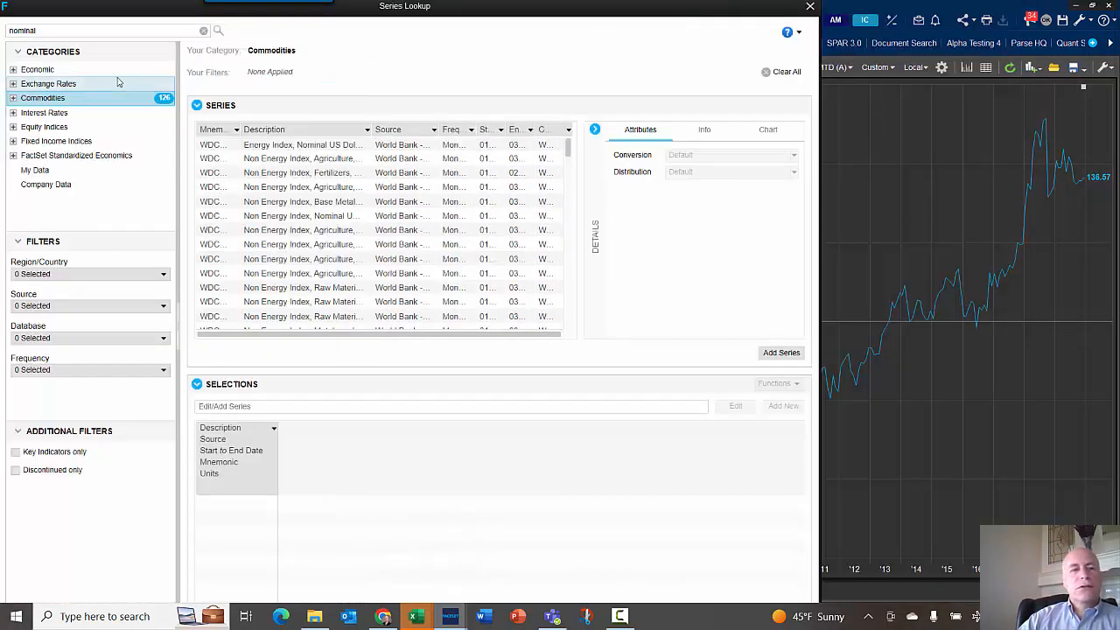
left_click(9, 31)
key("BackSpace")
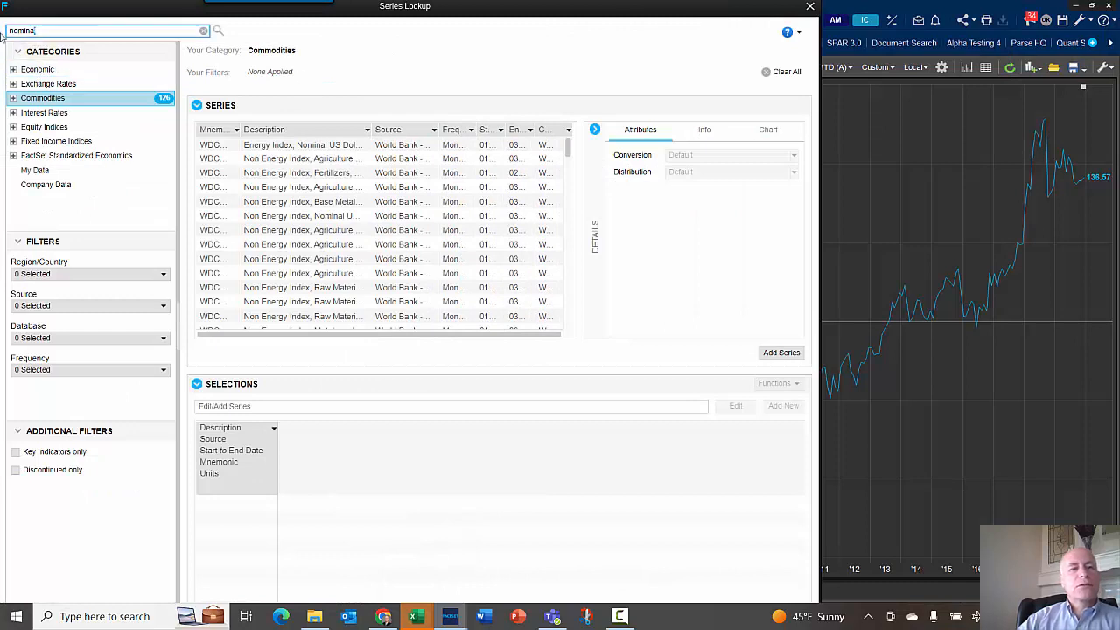
type("l")
key("ctrl+a")
type("inflat")
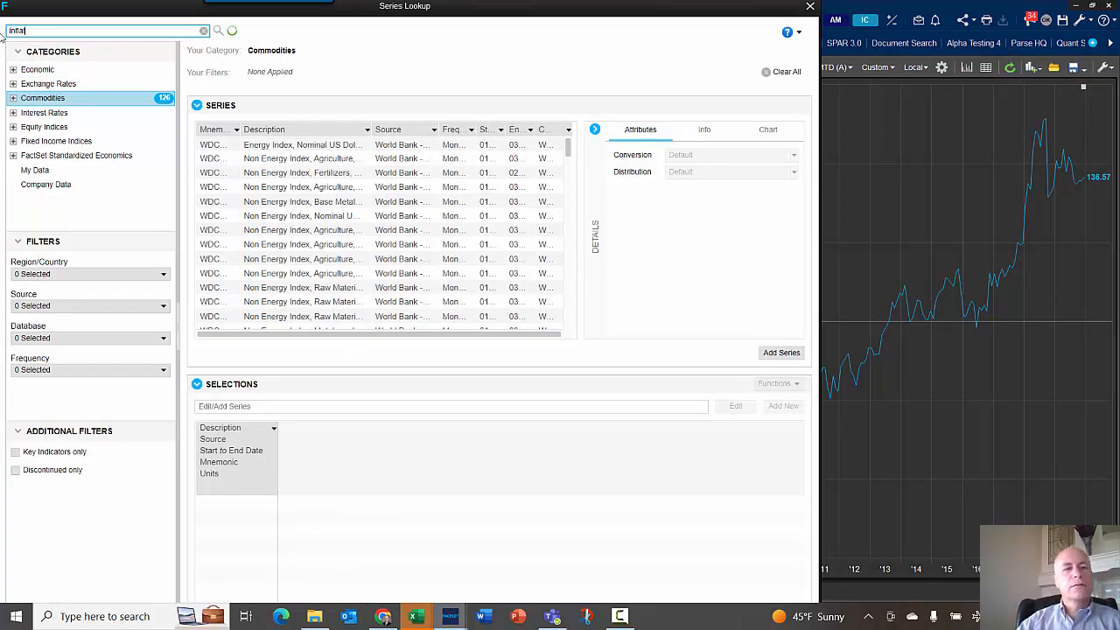
type("ion")
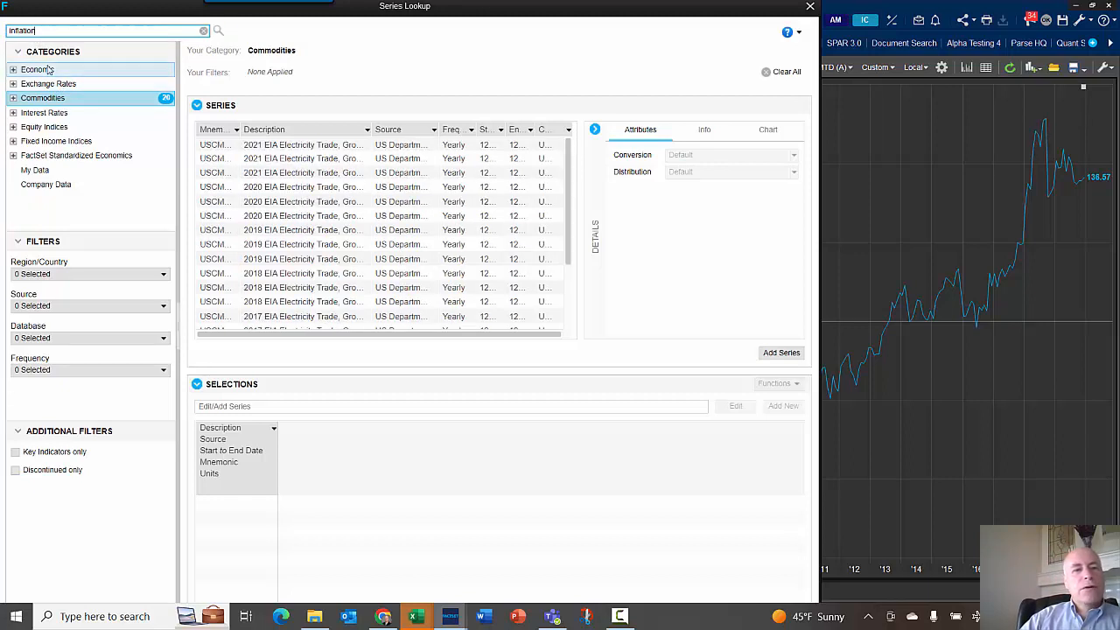
left_click(50, 69)
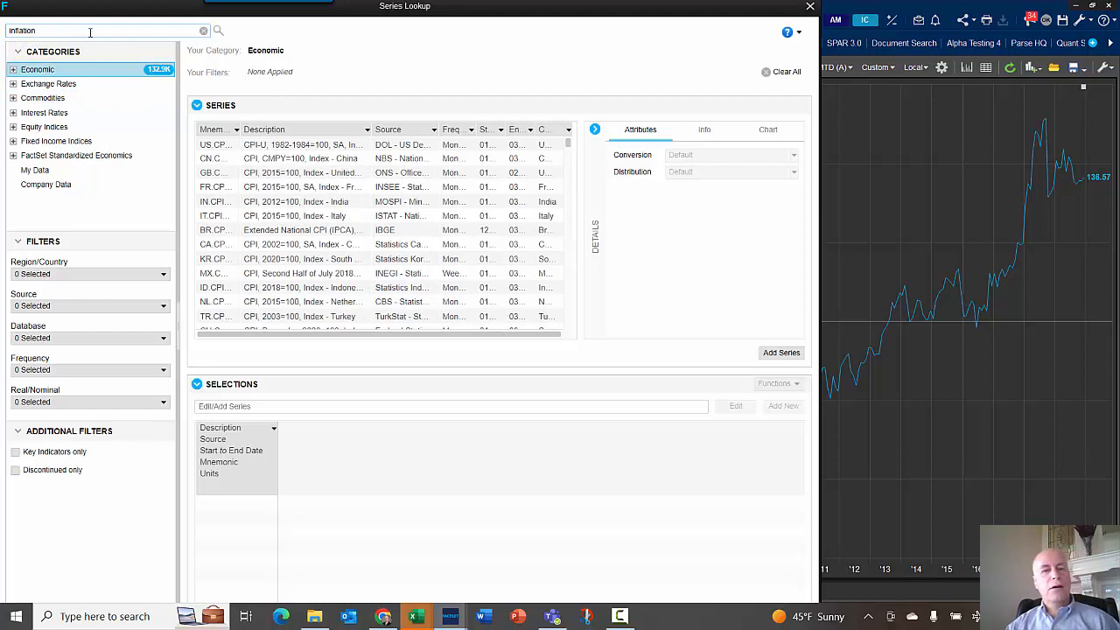
- Add the US CPI-U, 1982-1984=100, SA index as Series 2, converted to Year Ago % Change, and apply it
left_click(278, 144)
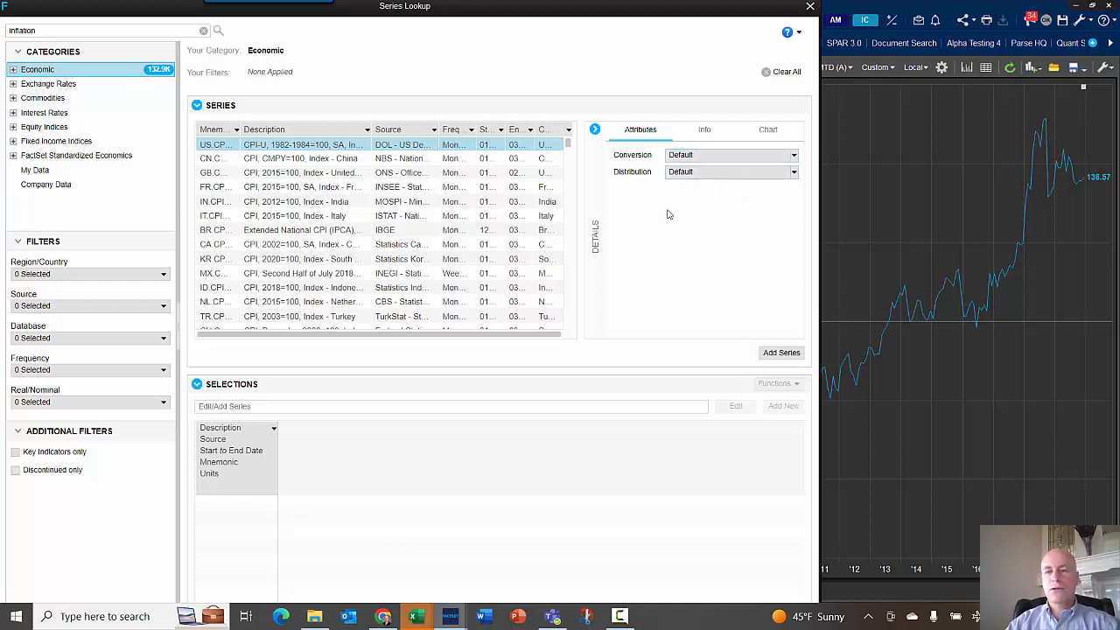
left_click(781, 353)
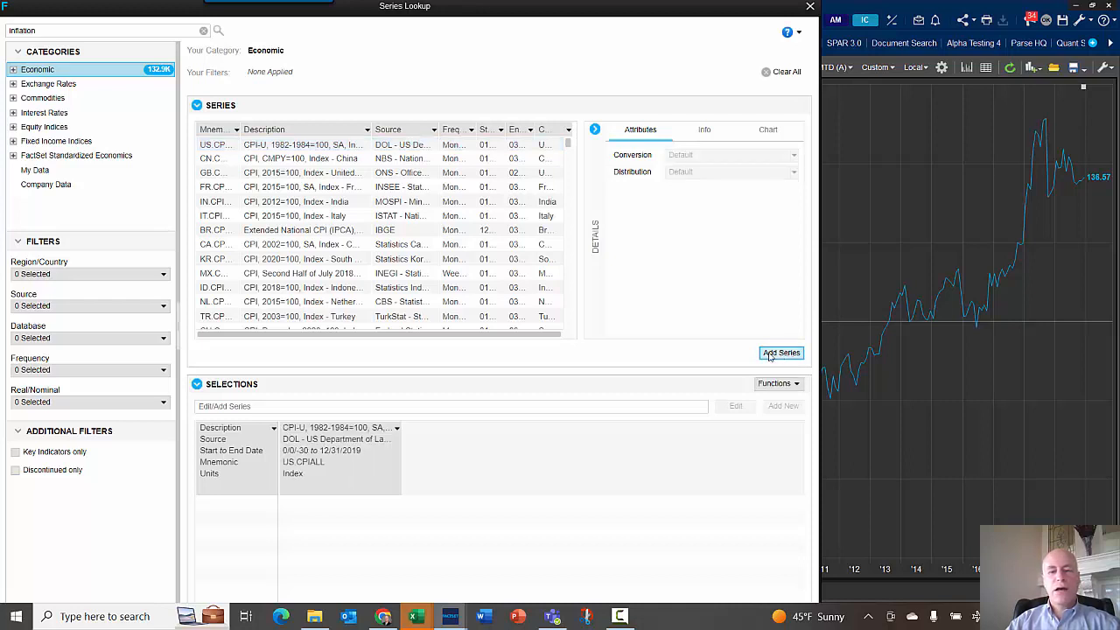
left_click(396, 429)
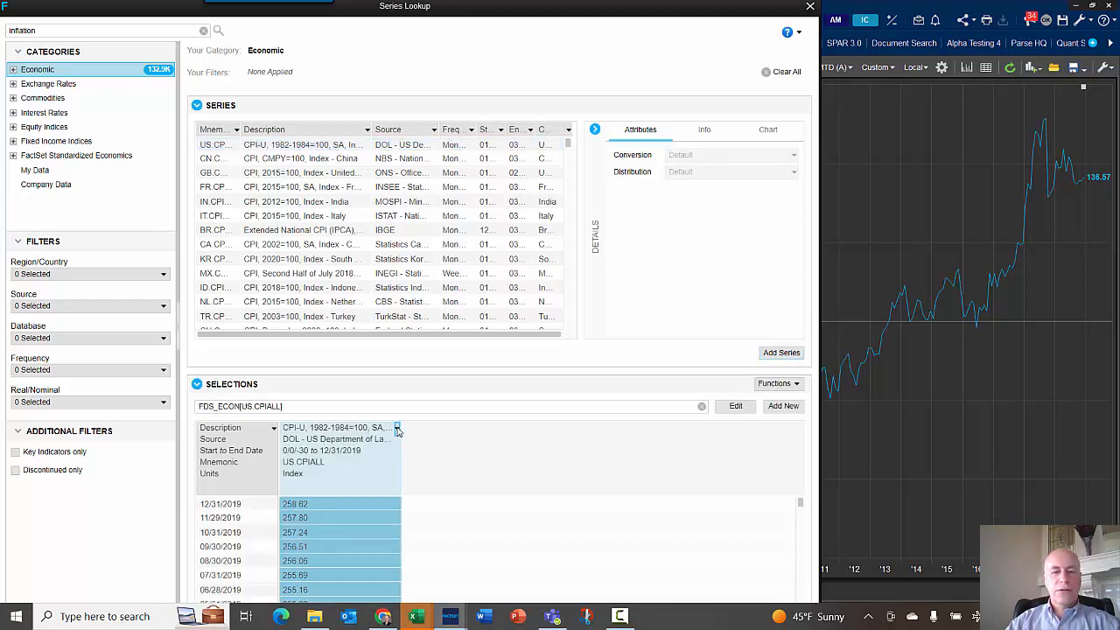
mouse_move(478, 267)
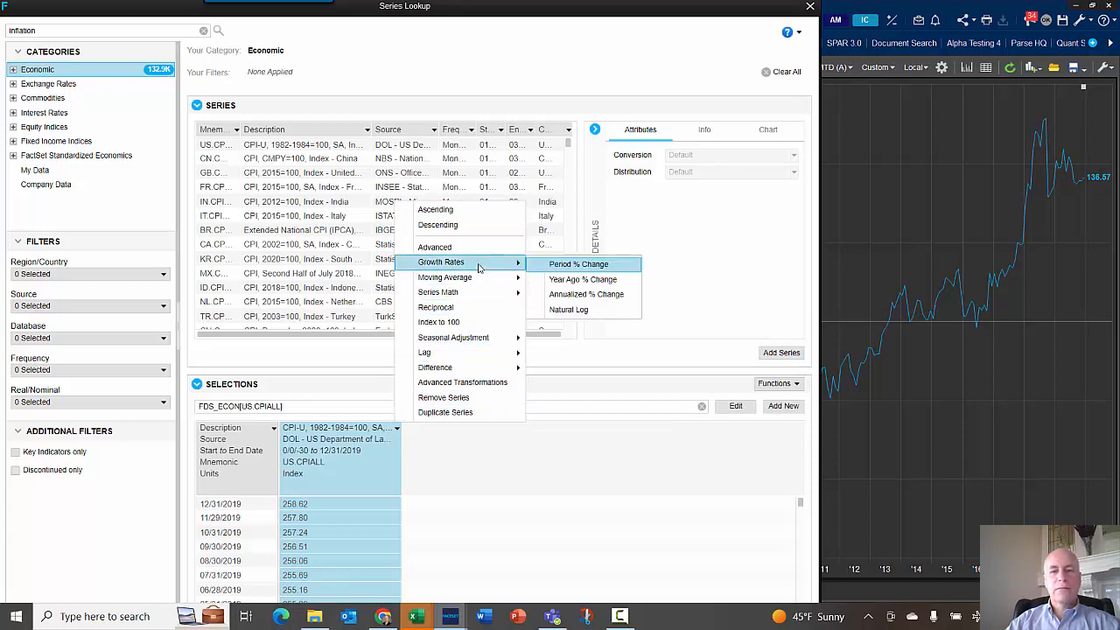
left_click(581, 279)
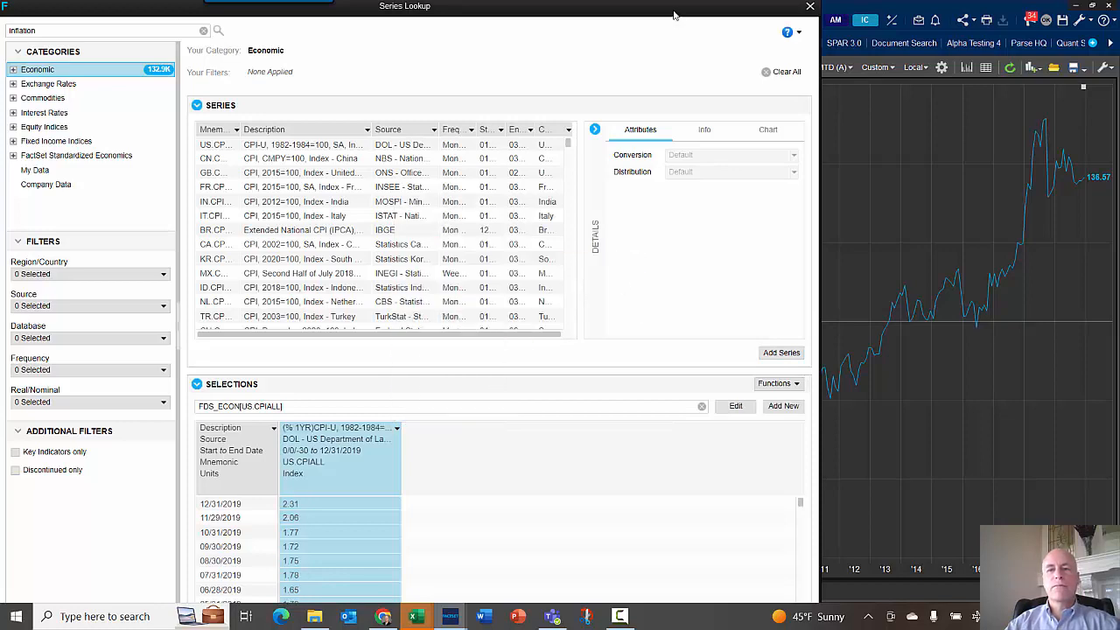
left_click_drag(672, 12, 745, 1)
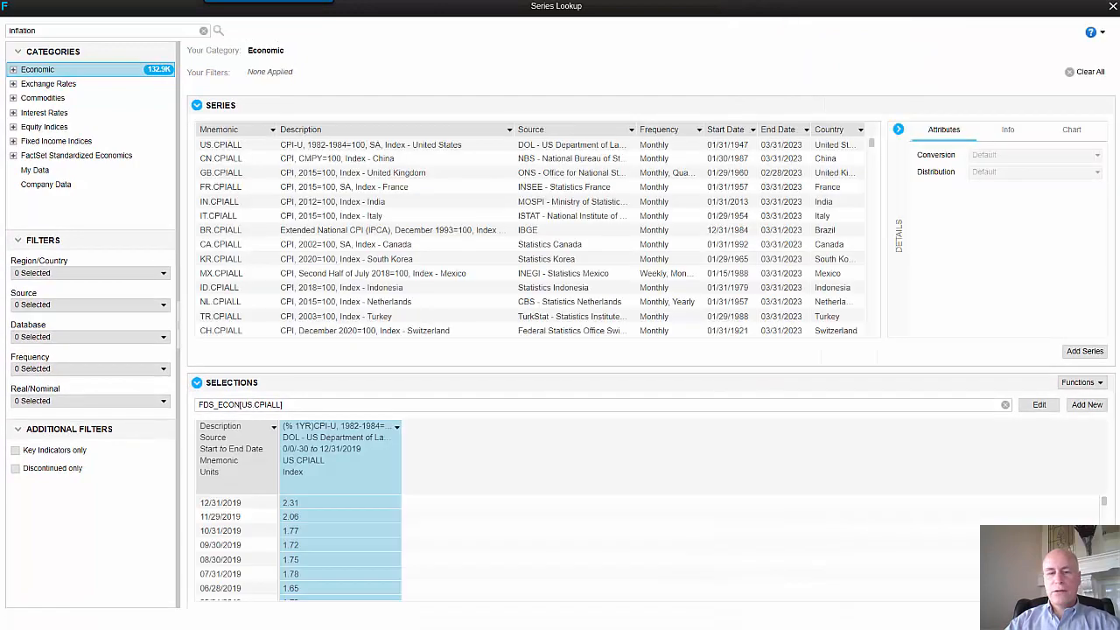
left_click(1043, 618)
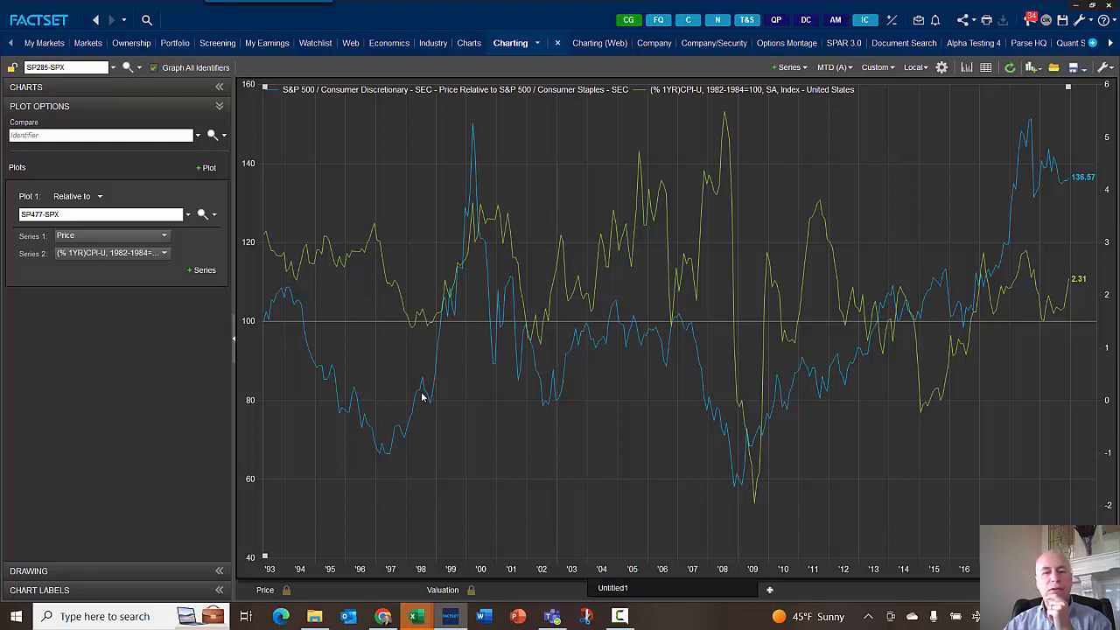
- Examine the CPI inflation line against the discretionary-to-staples ratio across the chart's years
mouse_move(425, 385)
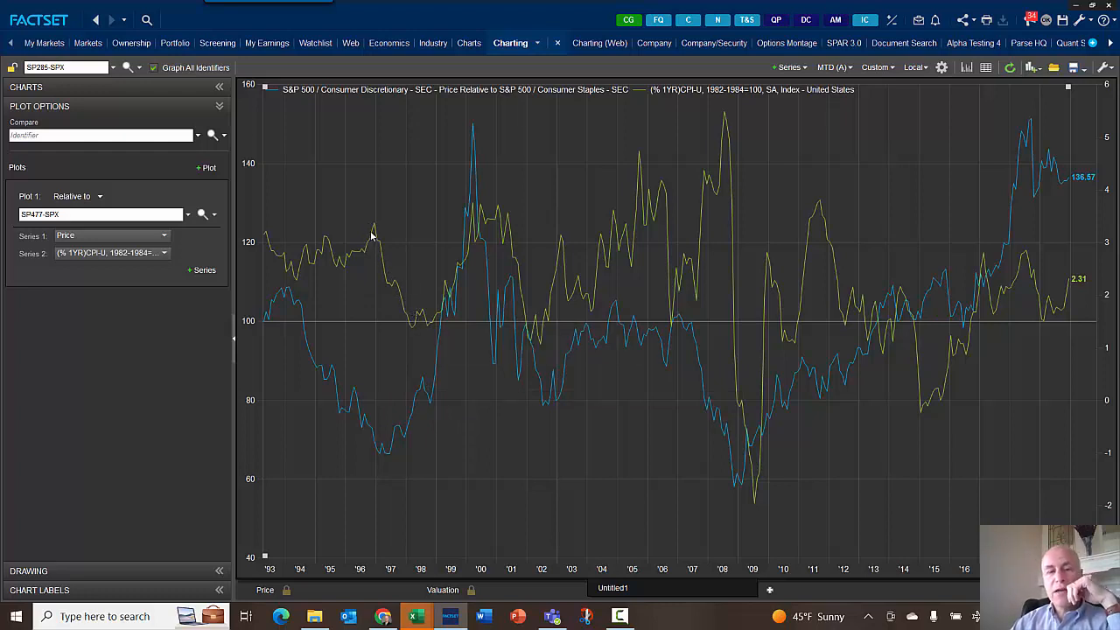
mouse_move(376, 234)
mouse_move(409, 322)
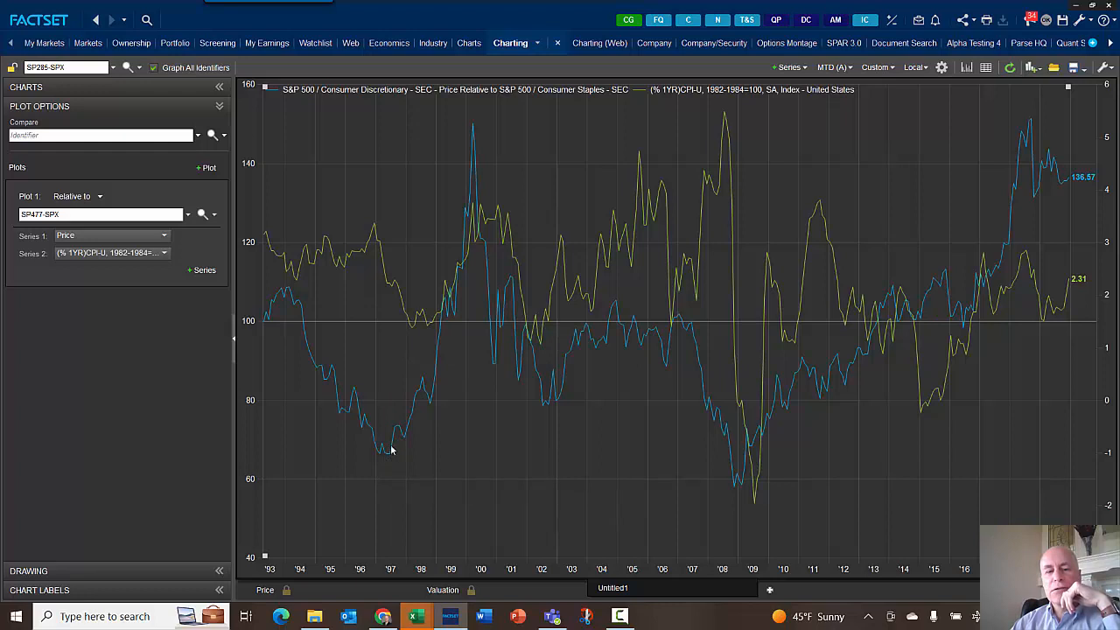
mouse_move(420, 394)
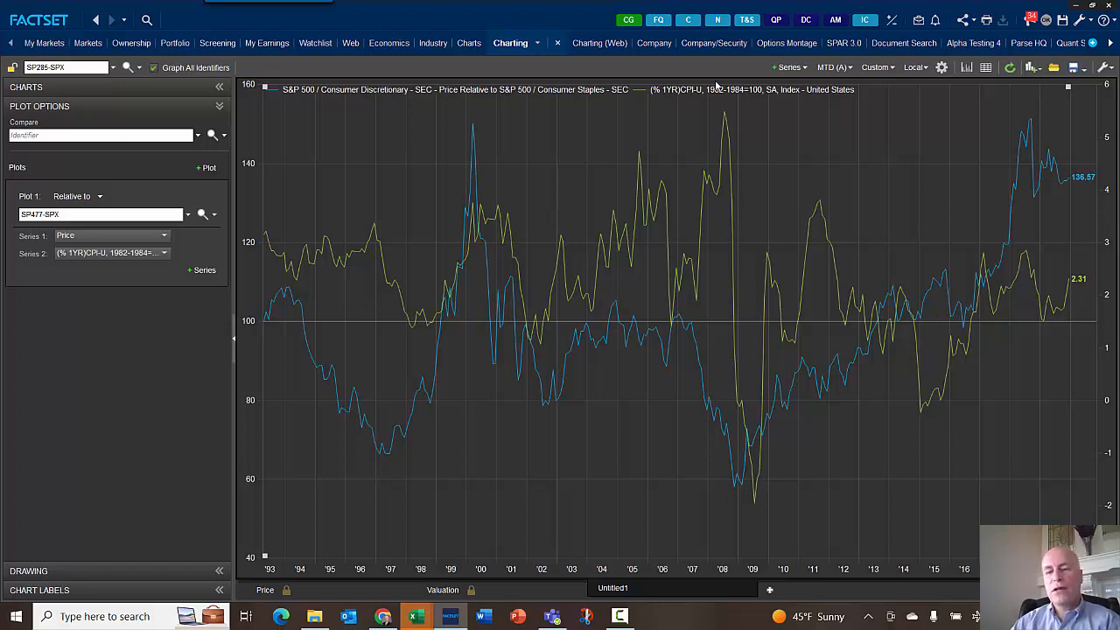
mouse_move(710, 411)
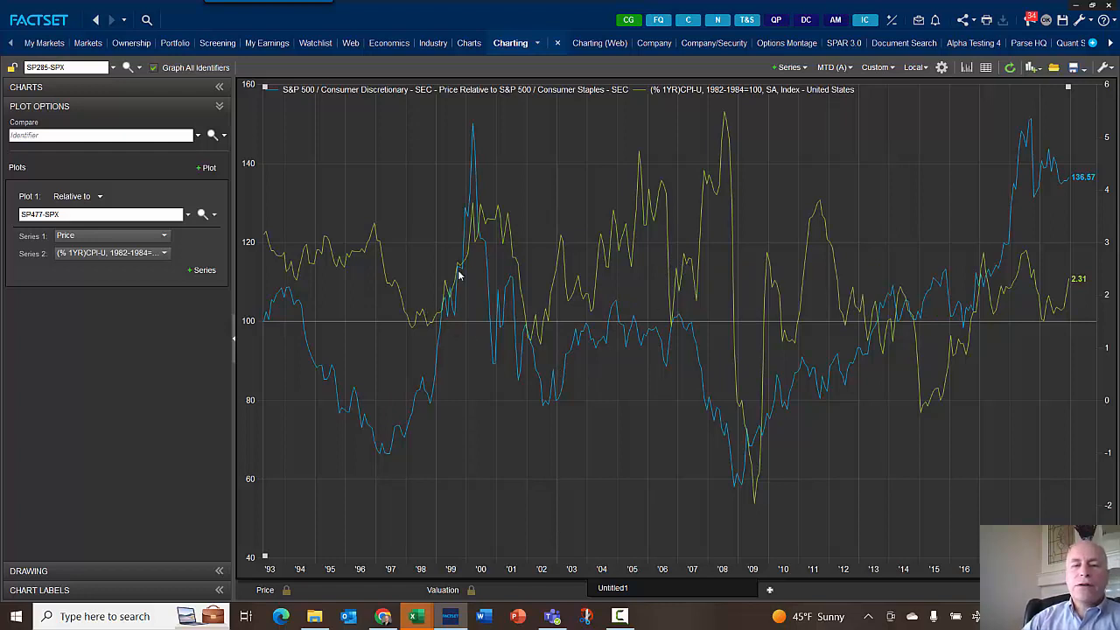
mouse_move(484, 217)
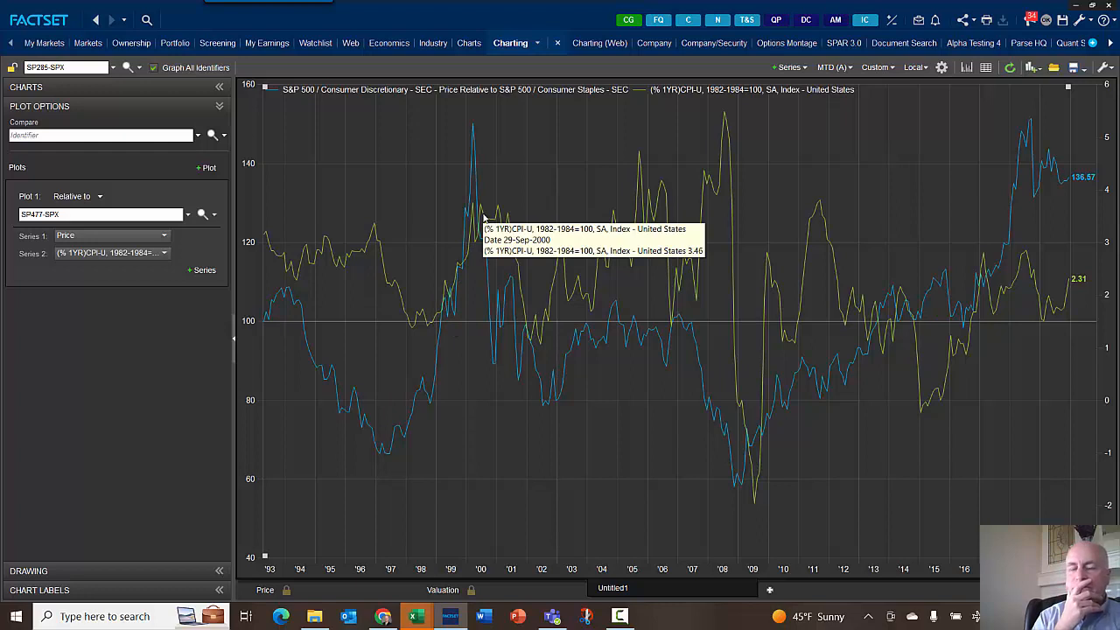